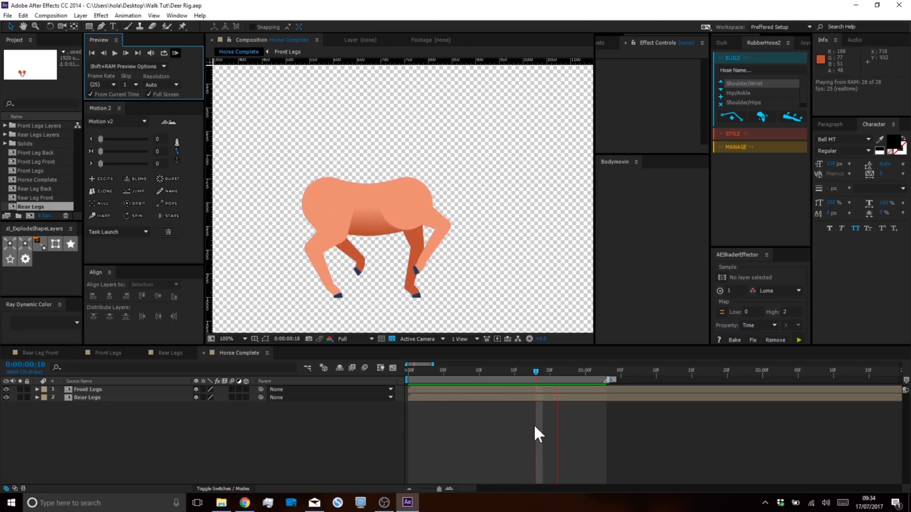
# Open the Front Legs composition, return to its first frame and solo the torso, foot controller and other front leg layers.
pyautogui.press('space')
pyautogui.click(104, 351)
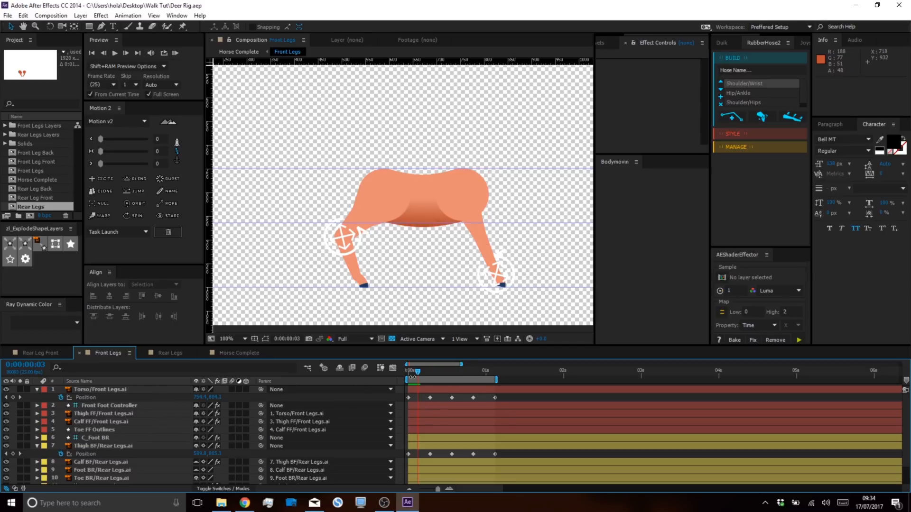
pyautogui.moveTo(414, 367); pyautogui.dragTo(436, 369)
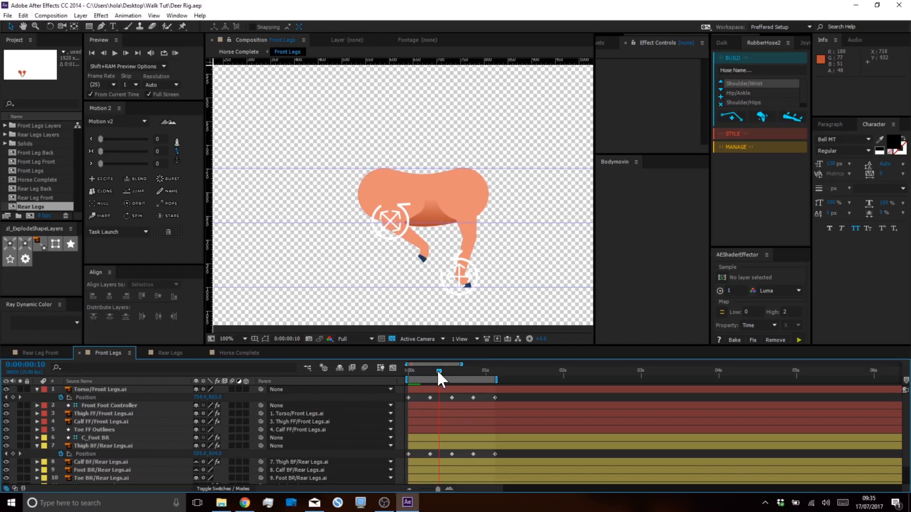
pyautogui.click(446, 386)
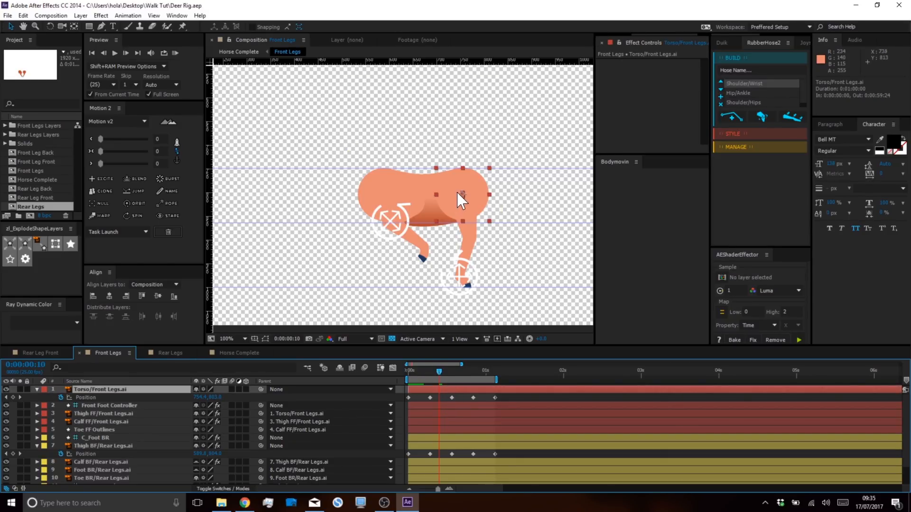
pyautogui.moveTo(437, 368); pyautogui.dragTo(402, 363)
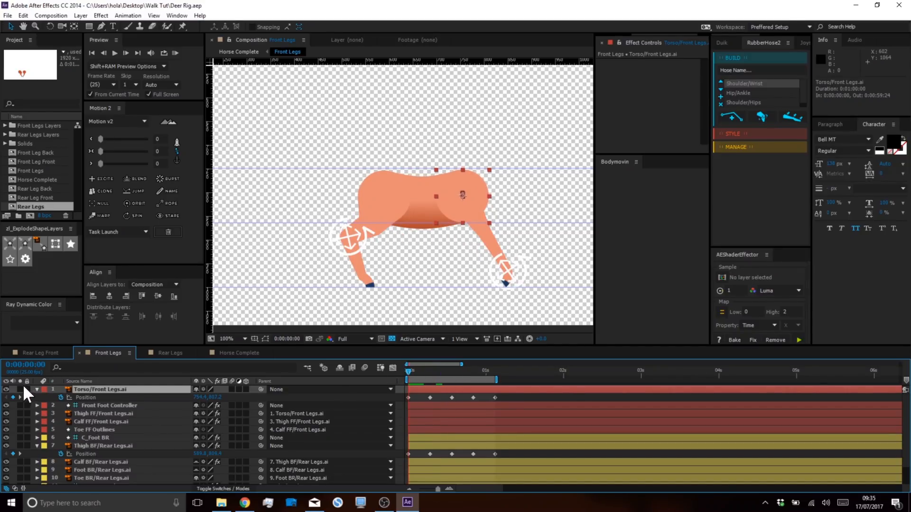
pyautogui.moveTo(20, 389); pyautogui.dragTo(21, 427)
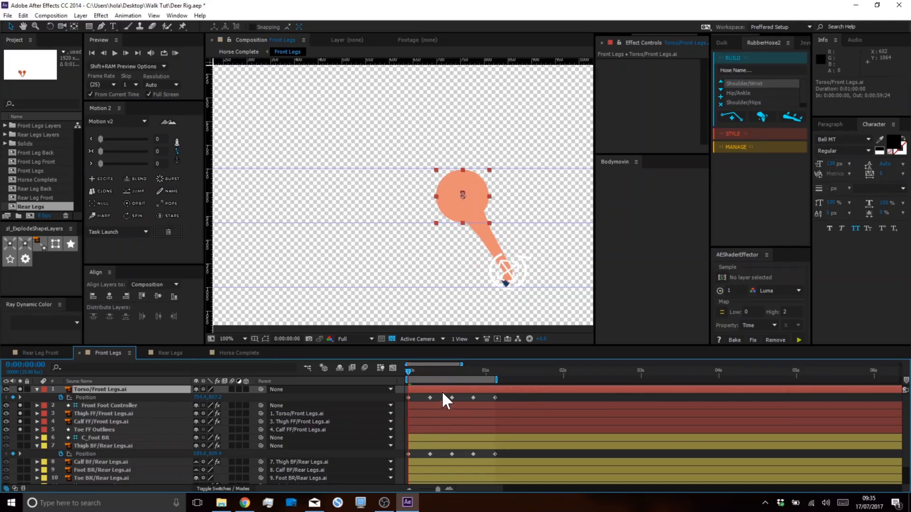
# Copy the Torso/Front Legs layer's first Position keyframe to frame 3.
pyautogui.scroll(4, 471, 216)
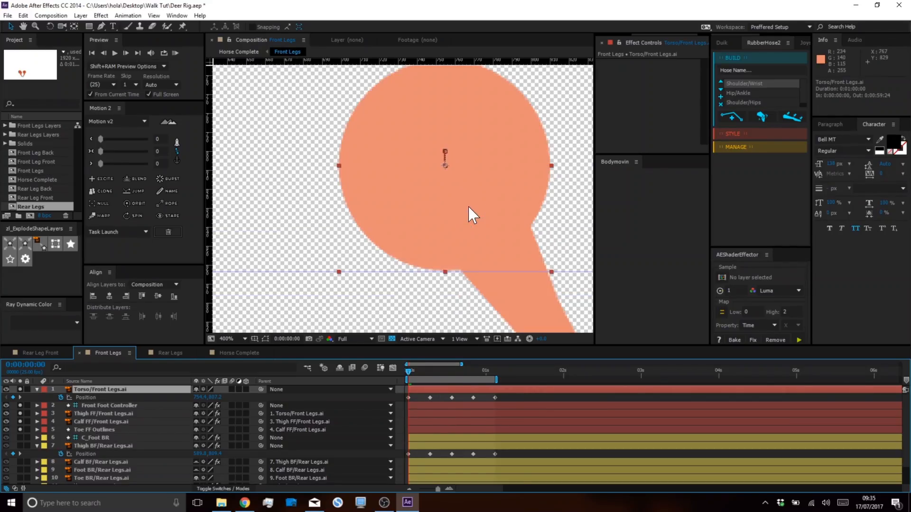
pyautogui.click(415, 396)
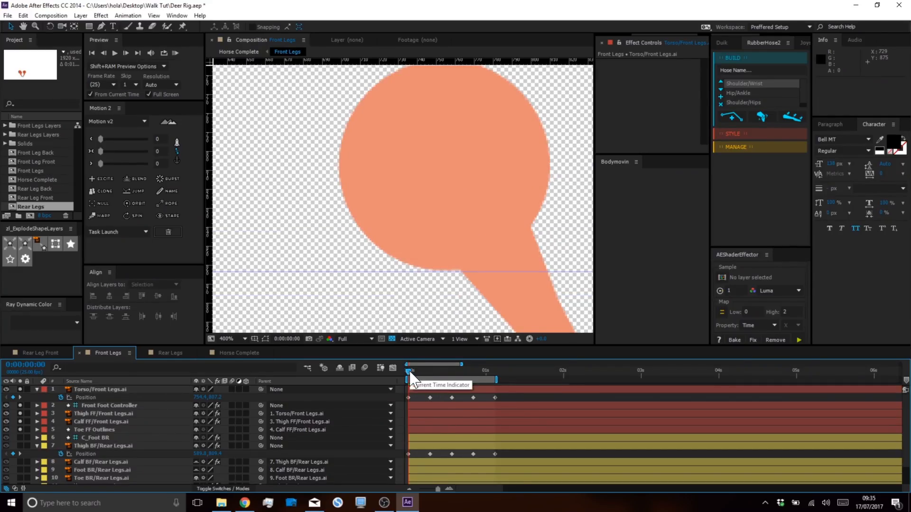
pyautogui.moveTo(409, 372); pyautogui.dragTo(418, 369)
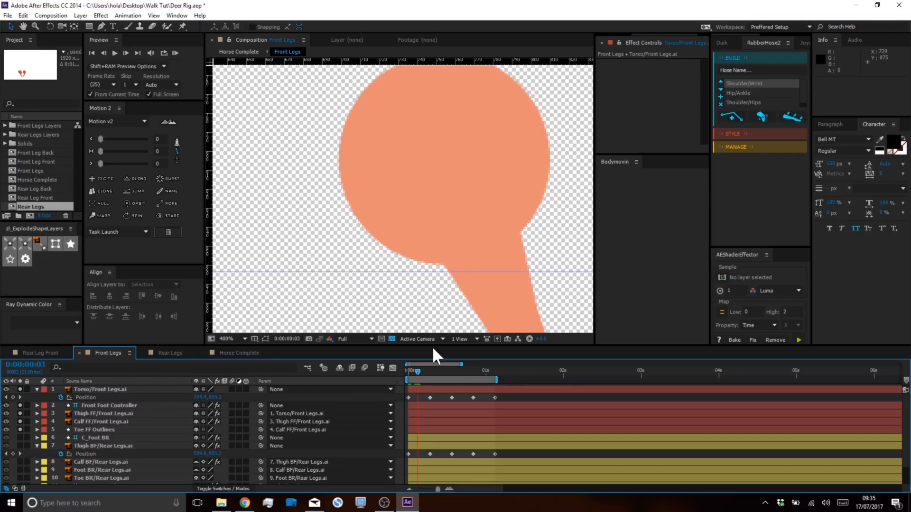
pyautogui.scroll(-1, 482, 262)
pyautogui.scroll(-3, 482, 270)
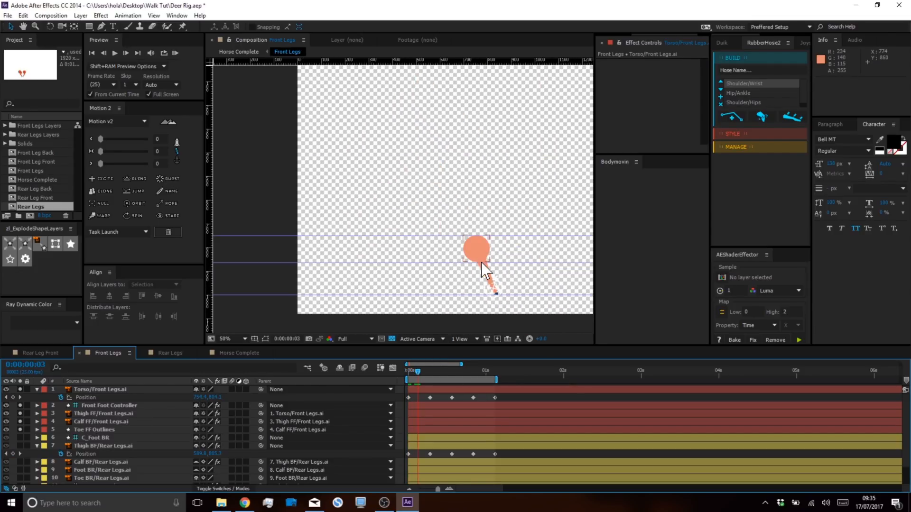
pyautogui.scroll(1, 482, 269)
pyautogui.scroll(1, 494, 294)
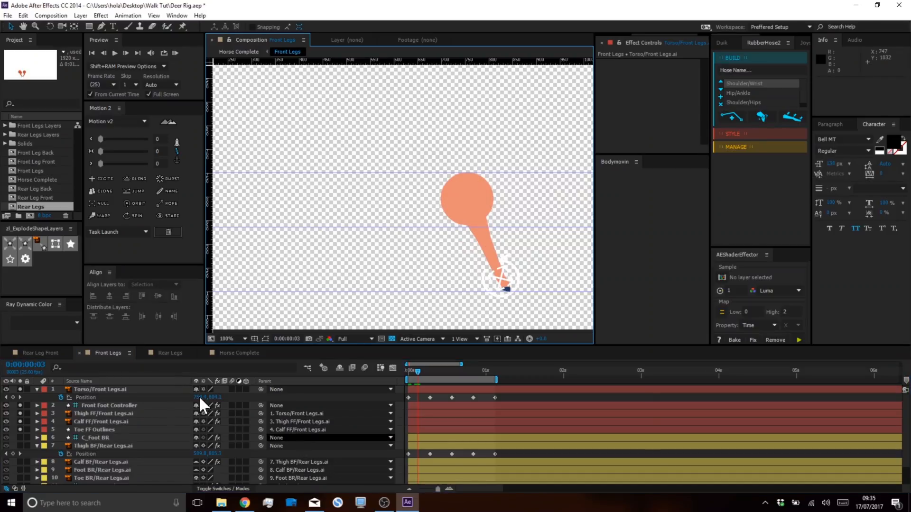
pyautogui.moveTo(203, 397); pyautogui.dragTo(204, 397)
pyautogui.click(215, 397)
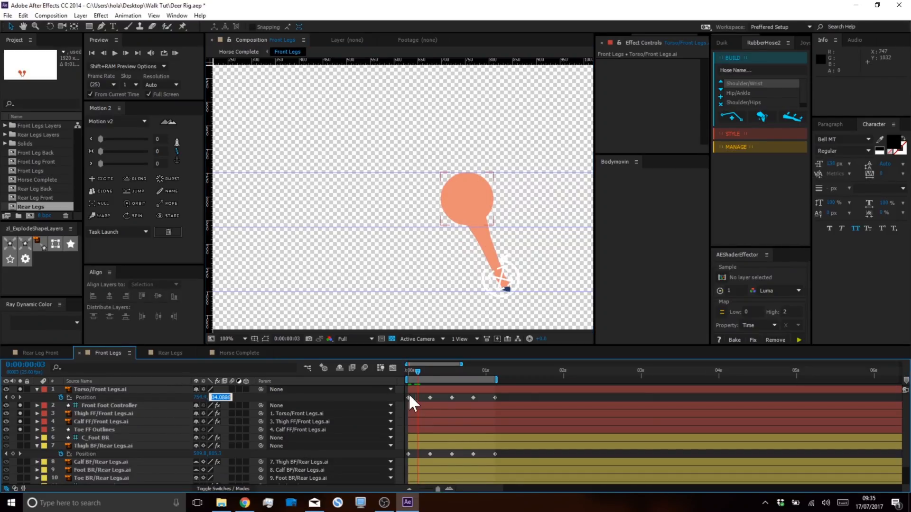
pyautogui.click(408, 397)
pyautogui.hotkey('ctrl', 'c')
pyautogui.hotkey('ctrl', 'v')
# Lower the torso at frame 3 to a Y position of about 811.
pyautogui.scroll(2, 481, 213)
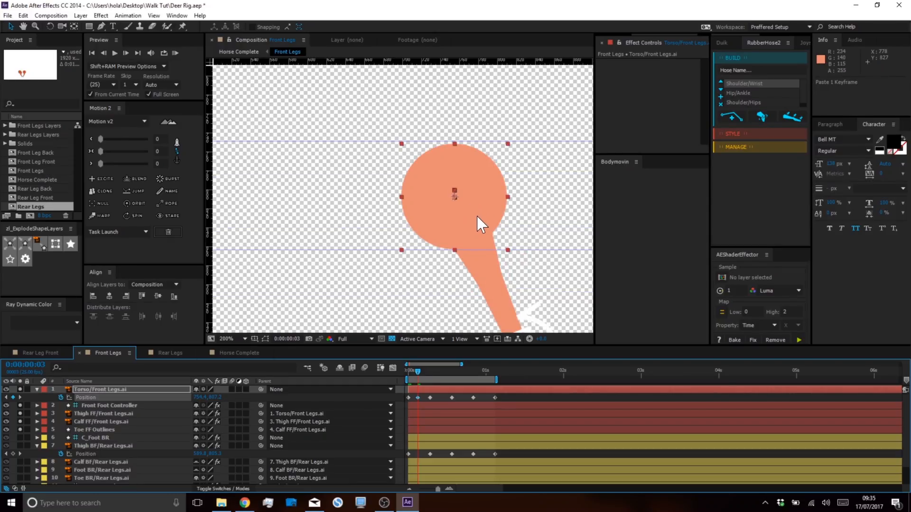
pyautogui.moveTo(477, 216); pyautogui.dragTo(478, 219)
pyautogui.hotkey('ctrl', 'z')
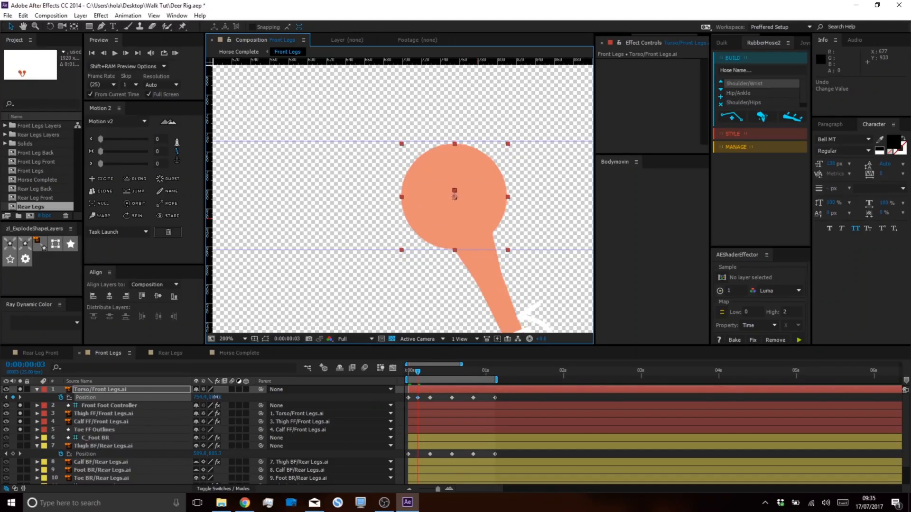
pyautogui.moveTo(228, 398); pyautogui.dragTo(231, 398)
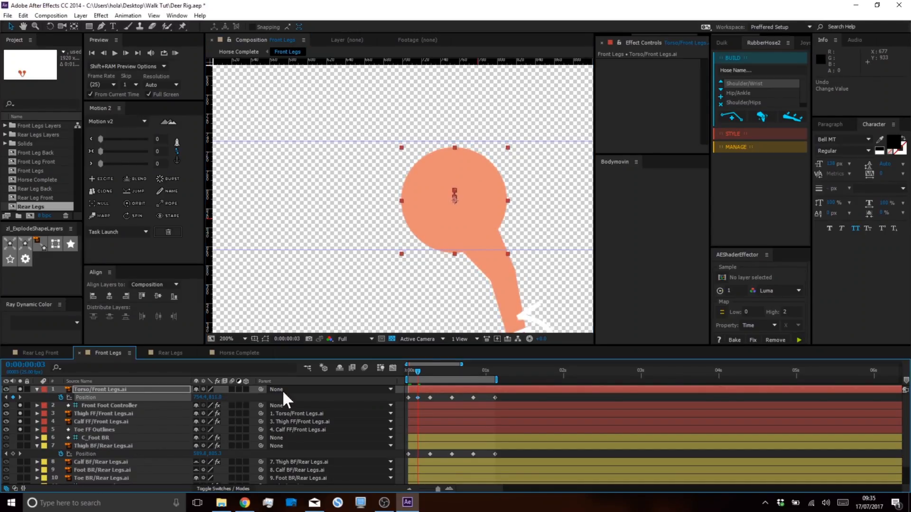
# Add a torso Position keyframe at frame 10, raised to a Y position of about 795.
pyautogui.moveTo(418, 370); pyautogui.dragTo(452, 373)
pyautogui.scroll(-1, 455, 305)
pyautogui.moveTo(456, 297); pyautogui.dragTo(450, 258)
pyautogui.moveTo(443, 369); pyautogui.dragTo(426, 371)
pyautogui.press('pagedown')
pyautogui.press('pagedown')
pyautogui.press('pagedown')
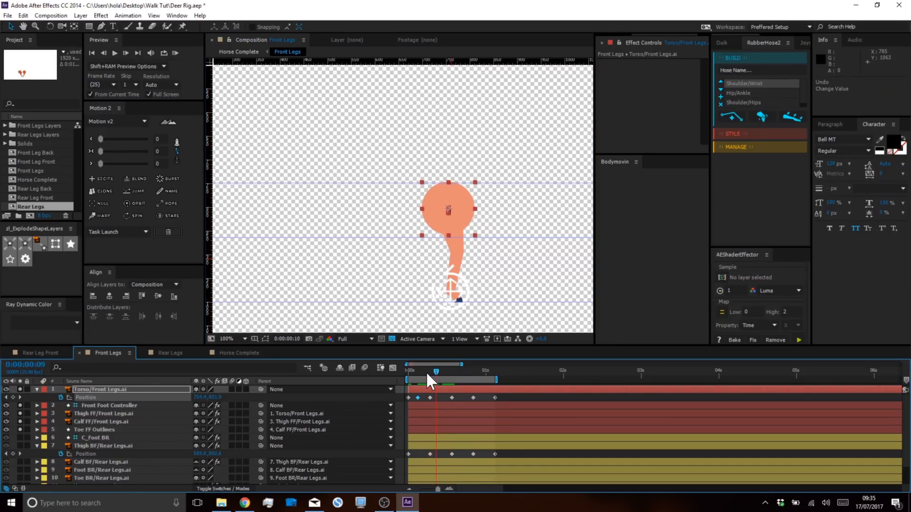
pyautogui.moveTo(213, 396); pyautogui.dragTo(193, 396)
pyautogui.scroll(2, 454, 212)
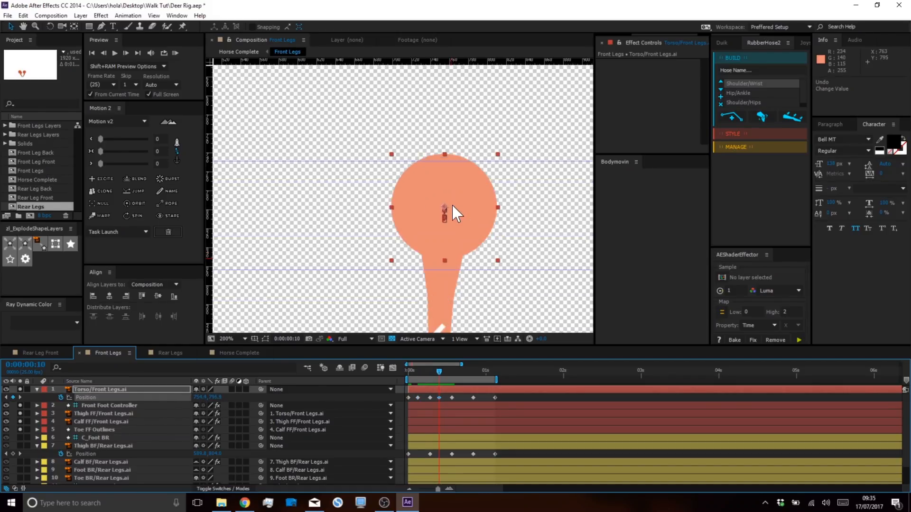
pyautogui.moveTo(217, 393)
pyautogui.mouseDown()
pyautogui.moveTo(199, 393)
pyautogui.moveTo(206, 395)
pyautogui.mouseUp()
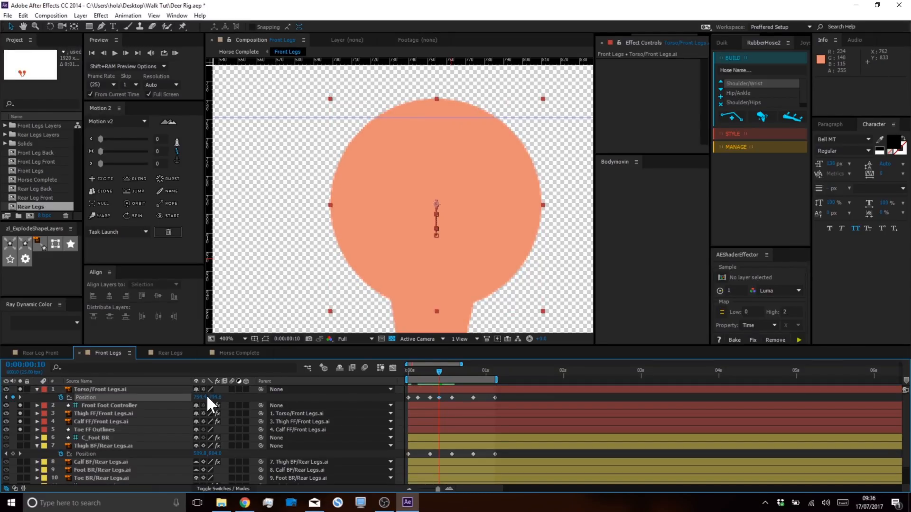
# Copy the torso's frame 3 Position keyframe to frame 17.
pyautogui.click(457, 395)
pyautogui.moveTo(438, 370); pyautogui.dragTo(450, 374)
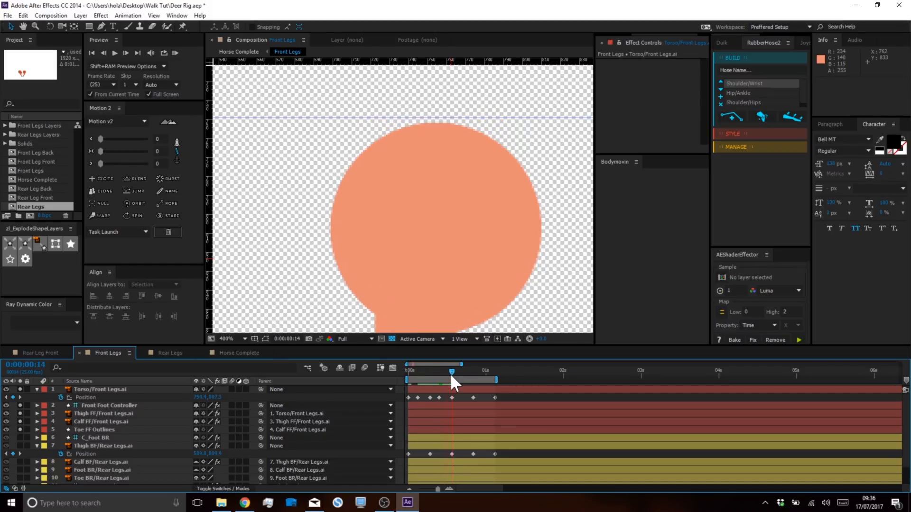
pyautogui.scroll(-1, 453, 271)
pyautogui.moveTo(457, 322); pyautogui.dragTo(444, 235)
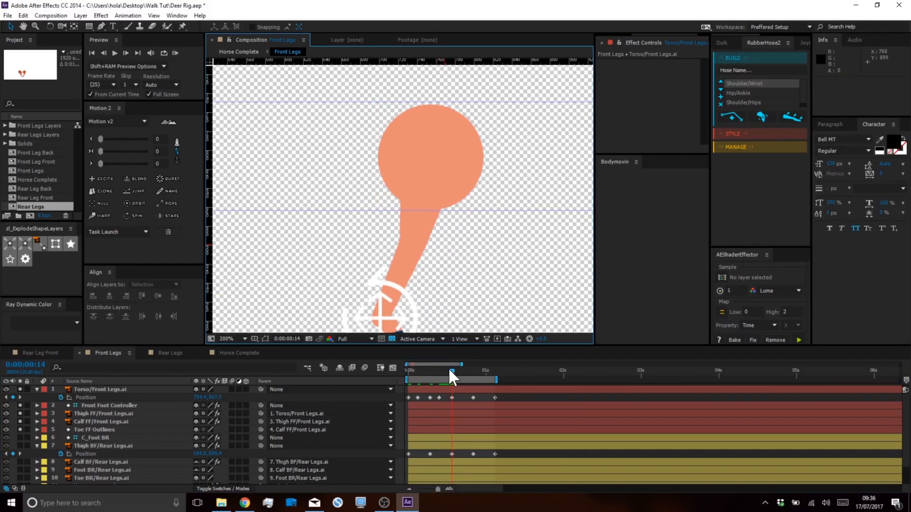
pyautogui.press('pagedown')
pyautogui.press('pagedown')
pyautogui.press('pagedown')
pyautogui.click(418, 397)
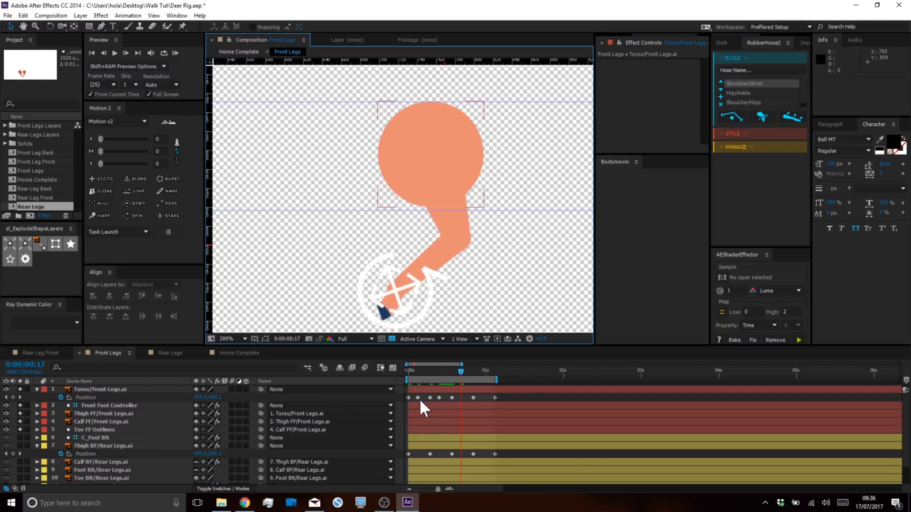
pyautogui.hotkey('ctrl', 'c')
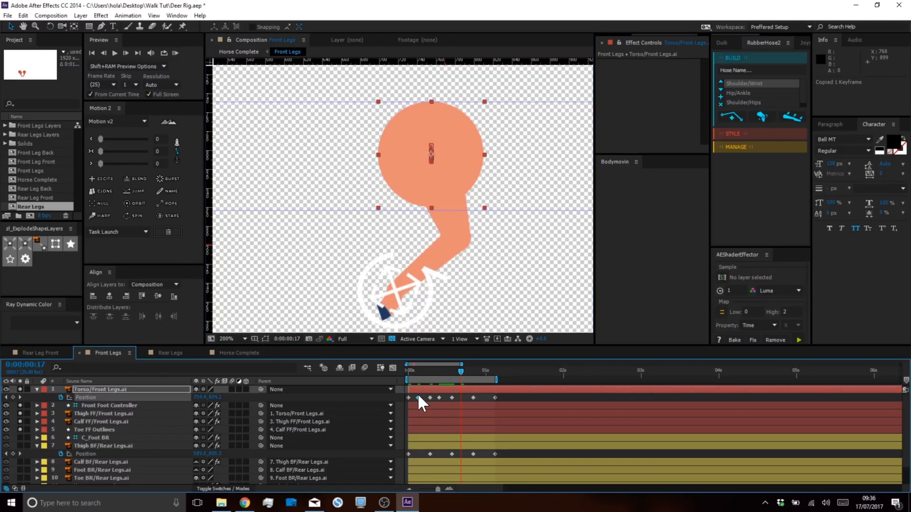
pyautogui.hotkey('ctrl', 'v')
# Copy the torso's frame 10 Position keyframe to frame 24 and preview the front leg animation.
pyautogui.moveTo(461, 368); pyautogui.dragTo(474, 370)
pyautogui.press('pagedown')
pyautogui.press('pagedown')
pyautogui.press('pagedown')
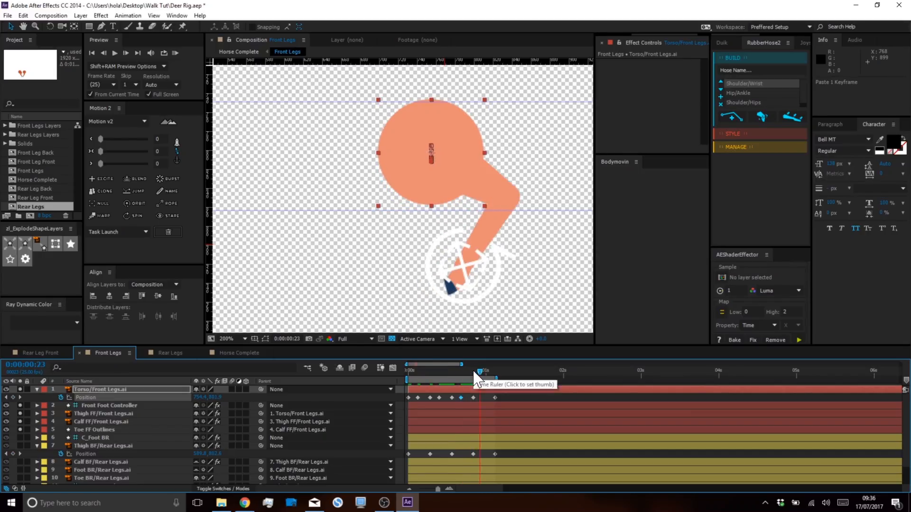
pyautogui.click(439, 398)
pyautogui.hotkey('ctrl', 'c')
pyautogui.hotkey('ctrl', 'v')
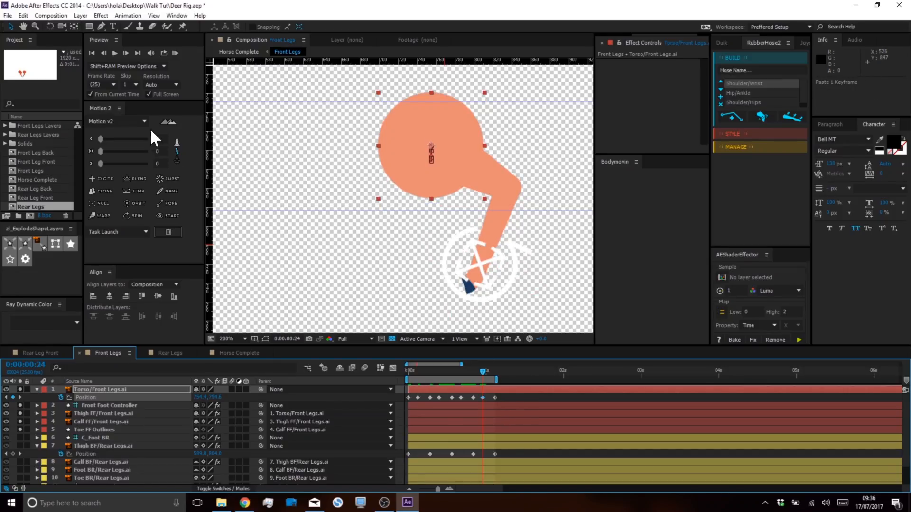
pyautogui.click(175, 54)
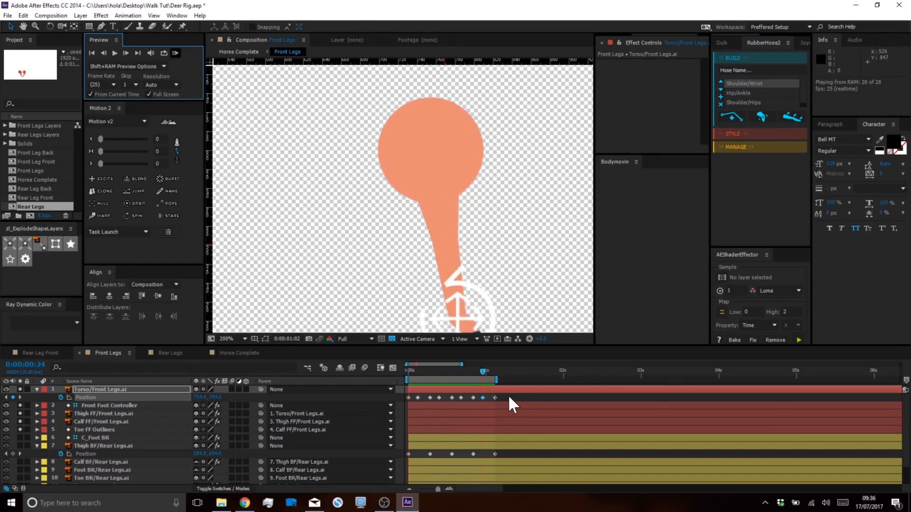
pyautogui.press('space')
# Unsolo the front leg layers and solo the layers from Thigh BF down through Torso 2.
pyautogui.moveTo(20, 388); pyautogui.dragTo(19, 437)
pyautogui.scroll(-2, 92, 429)
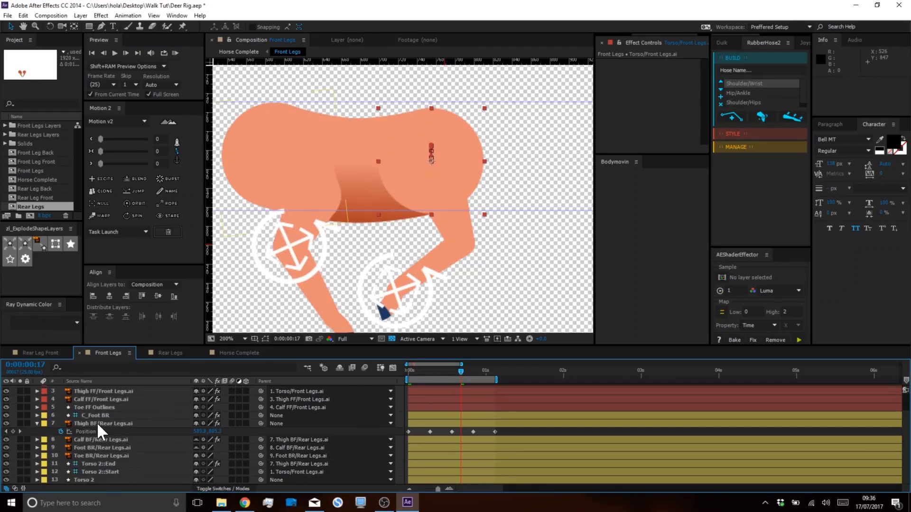
pyautogui.click(97, 423)
pyautogui.keyDown('shift'); pyautogui.click(85, 477); pyautogui.keyUp('shift')
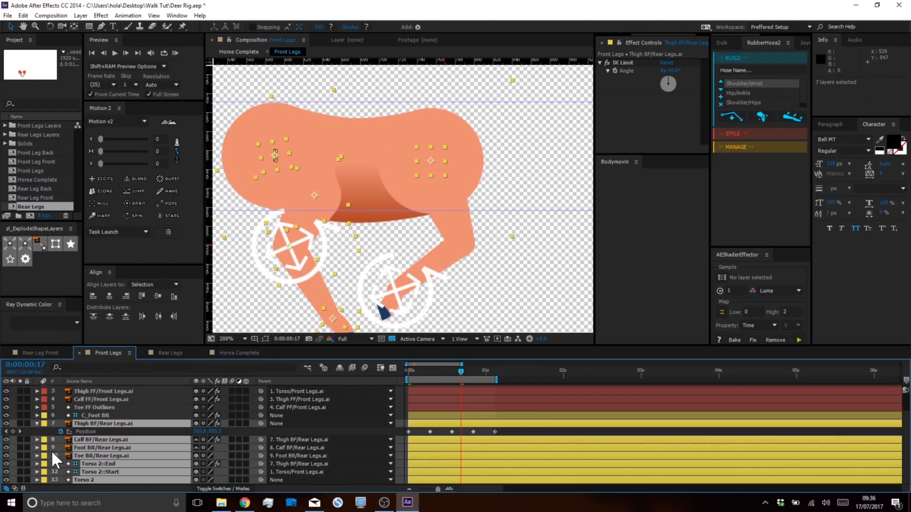
pyautogui.moveTo(19, 426); pyautogui.dragTo(23, 495)
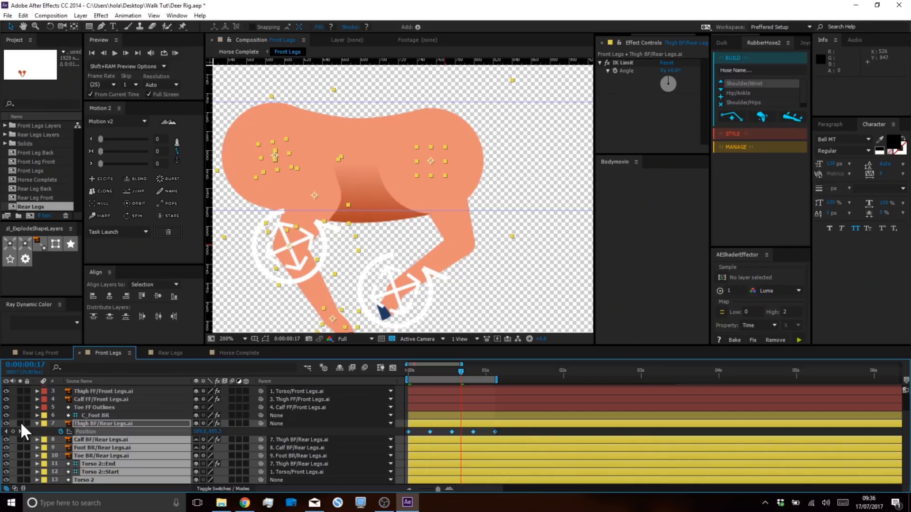
pyautogui.click(446, 439)
pyautogui.click(92, 422)
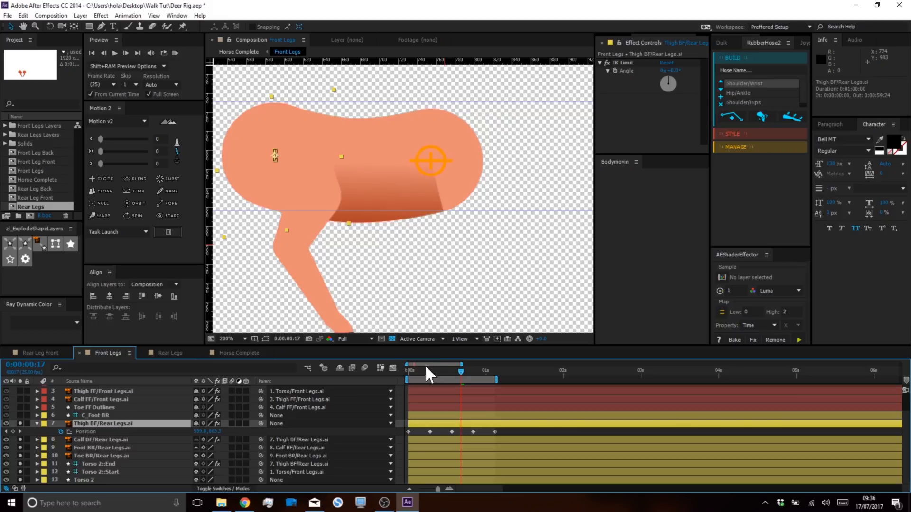
# Copy the Thigh BF layer's first Position keyframe to frame 3 and lower it to a Y position of about 815.
pyautogui.press('Home')
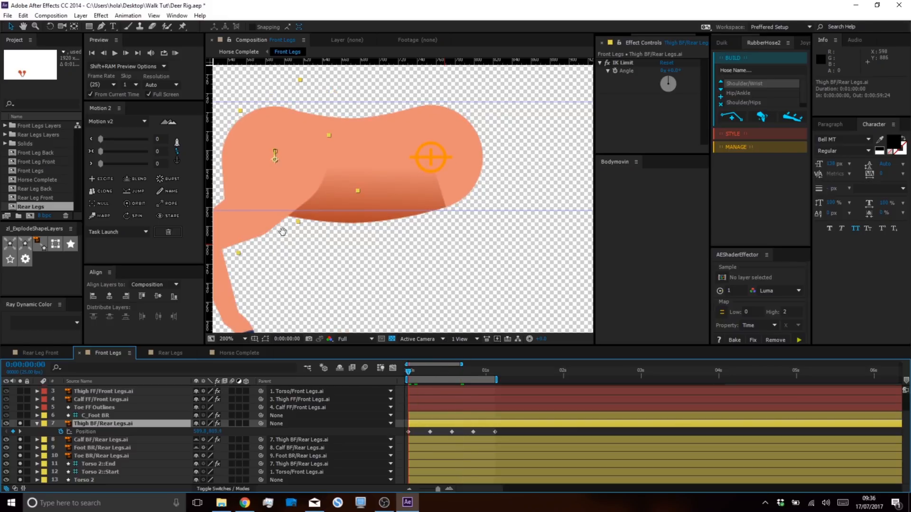
pyautogui.moveTo(281, 229); pyautogui.dragTo(392, 191)
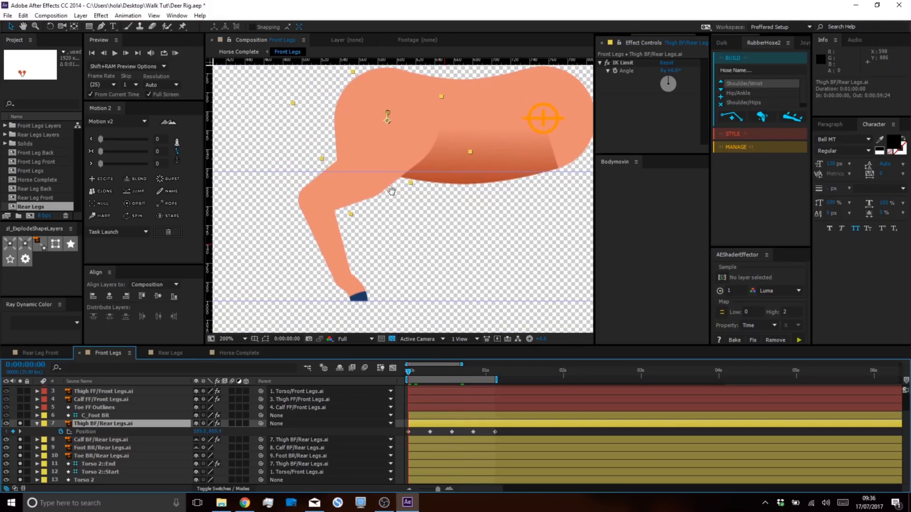
pyautogui.press('pagedown')
pyautogui.press('pagedown')
pyautogui.press('pagedown')
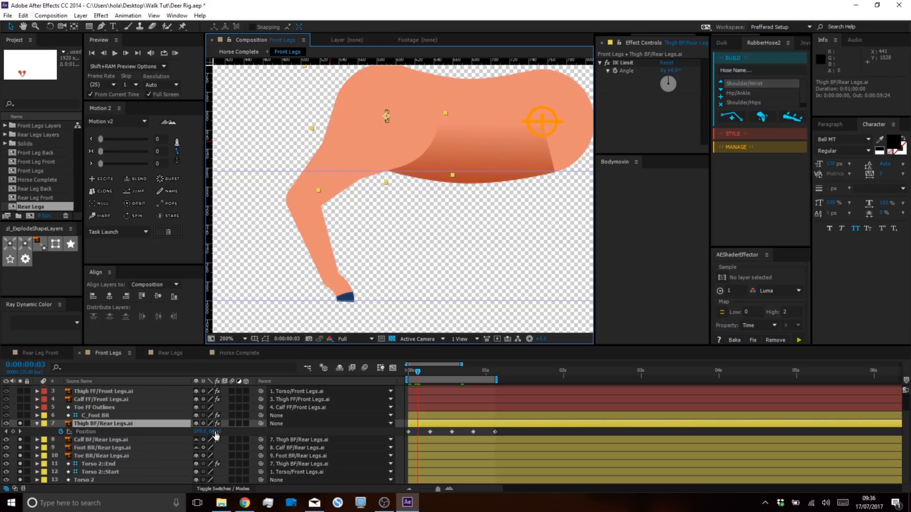
pyautogui.click(409, 431)
pyautogui.hotkey('ctrl', 'c')
pyautogui.hotkey('ctrl', 'v')
pyautogui.moveTo(214, 433); pyautogui.dragTo(245, 430)
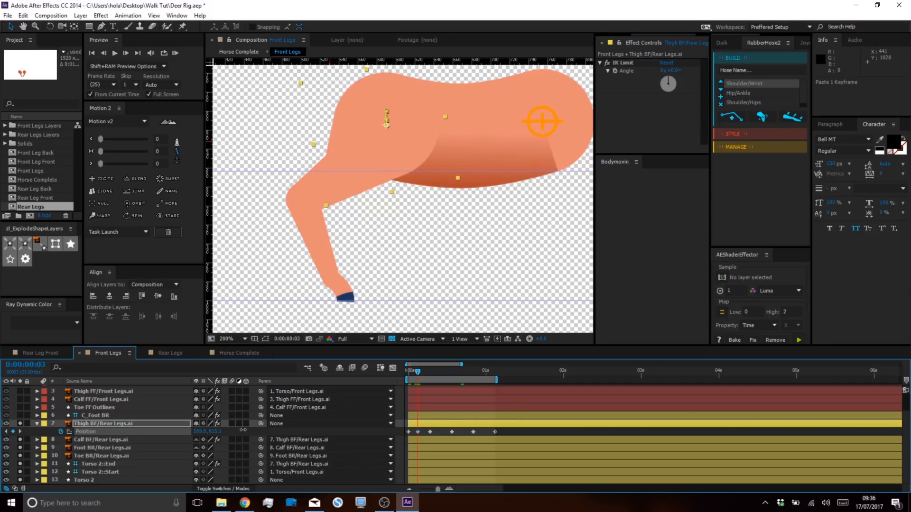
# Copy Thigh BF's frame 7 Position keyframe to frame 10 and raise it to a Y position of about 794.
pyautogui.moveTo(416, 371); pyautogui.dragTo(439, 370)
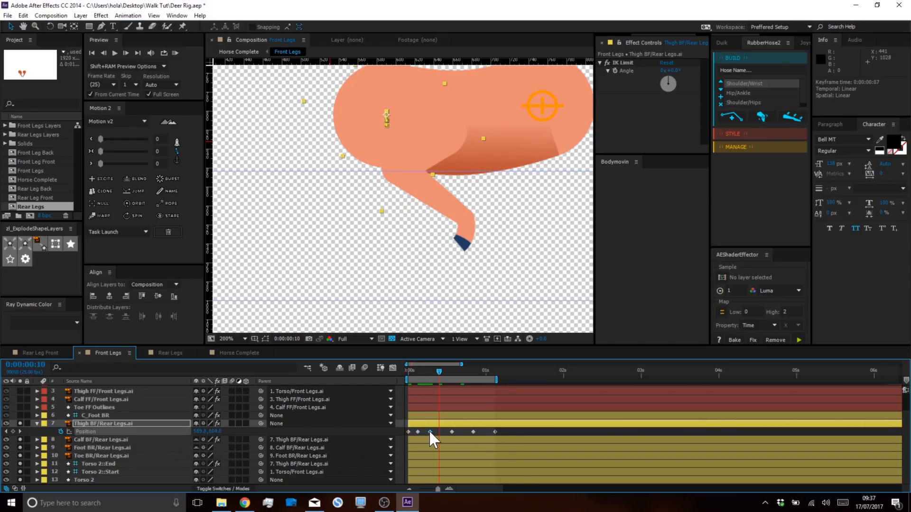
pyautogui.hotkey('ctrl', 'v')
pyautogui.moveTo(213, 431); pyautogui.dragTo(184, 433)
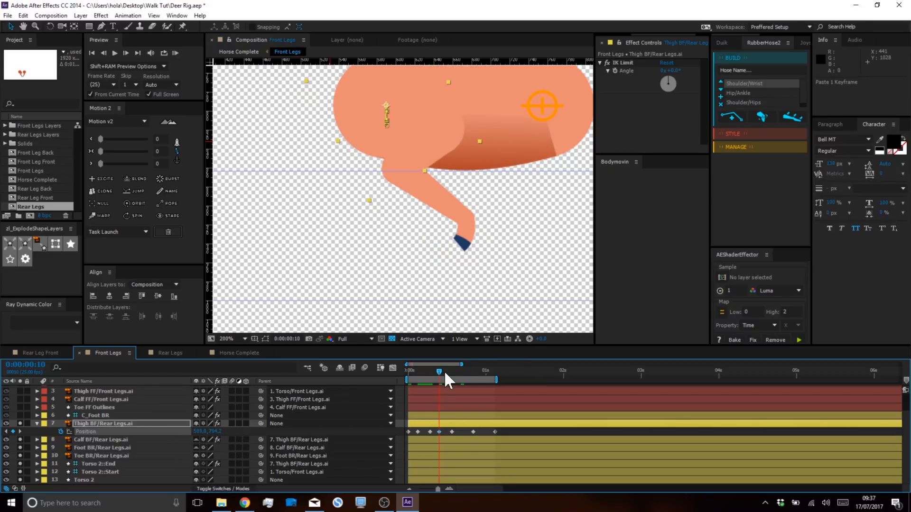
# Copy the Thigh BF layer's frame 3 Position keyframe to frame 17.
pyautogui.moveTo(439, 369); pyautogui.dragTo(449, 369)
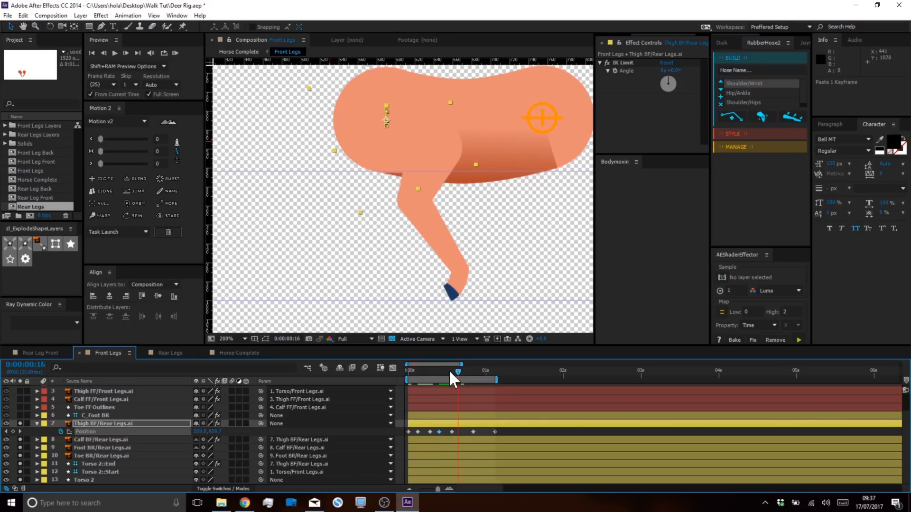
pyautogui.press('pagedown')
pyautogui.press('pagedown')
pyautogui.press('pagedown')
pyautogui.click(417, 432)
pyautogui.hotkey('ctrl', 'c')
pyautogui.hotkey('ctrl', 'v')
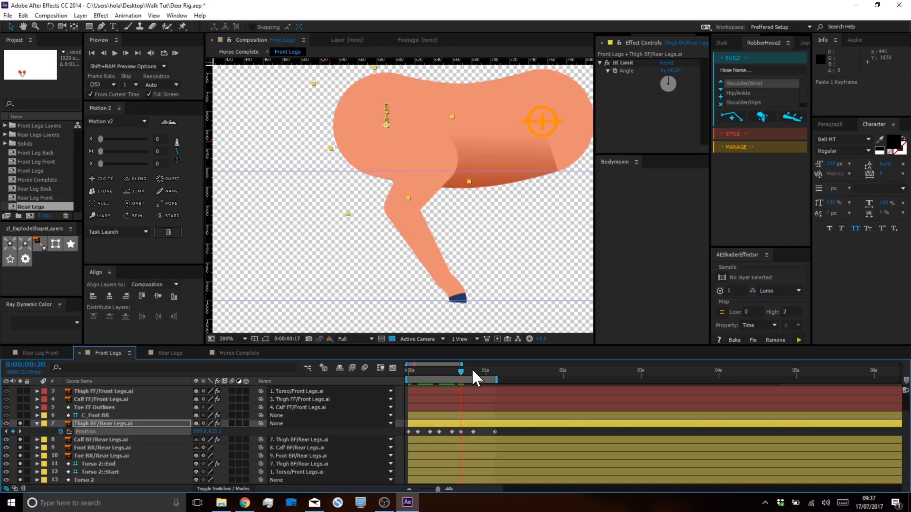
# Copy Thigh BF's raised frame 10 Position keyframe to frame 24.
pyautogui.click(473, 371)
pyautogui.press('pagedown')
pyautogui.press('pagedown')
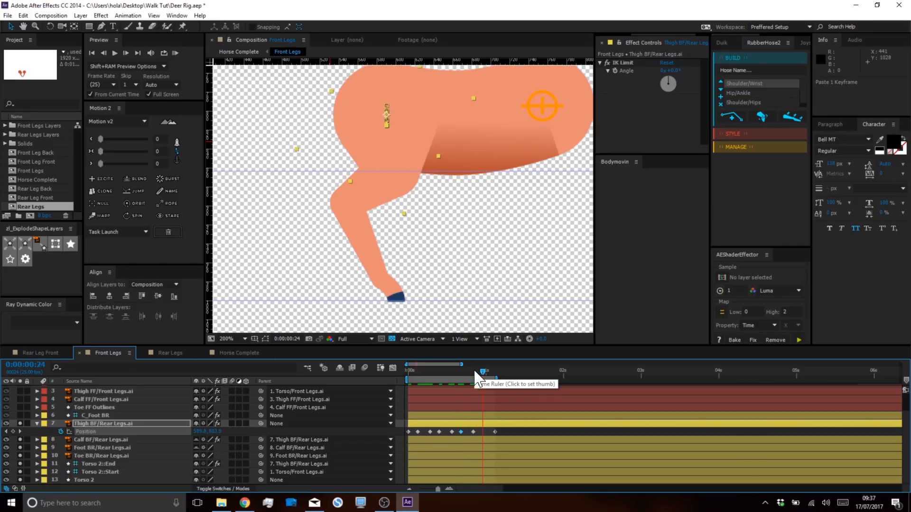
pyautogui.click(439, 432)
pyautogui.hotkey('ctrl', 'c')
pyautogui.hotkey('ctrl', 'v')
# Unsolo the layers from Thigh BF downward, preview the walk with all legs shown, and return to the first frame.
pyautogui.scroll(-1, 455, 211)
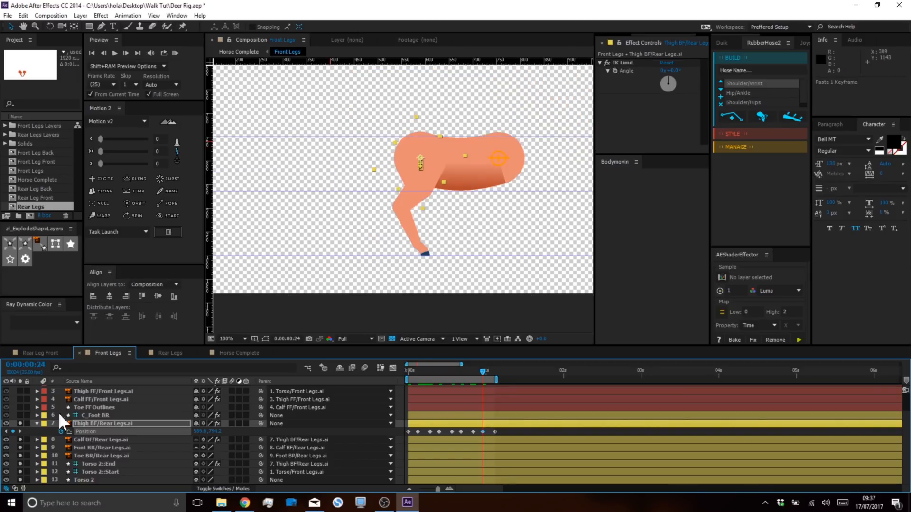
pyautogui.moveTo(20, 424); pyautogui.dragTo(28, 501)
pyautogui.moveTo(515, 246); pyautogui.dragTo(477, 255)
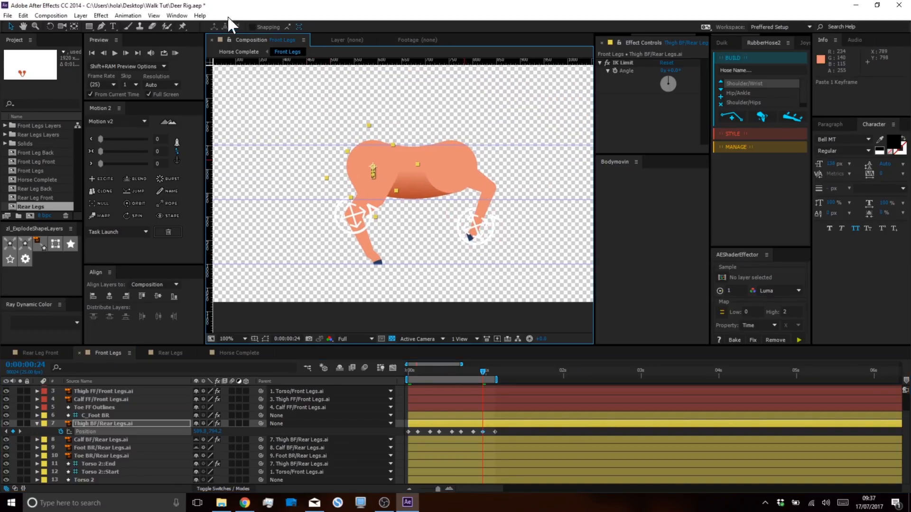
pyautogui.click(175, 53)
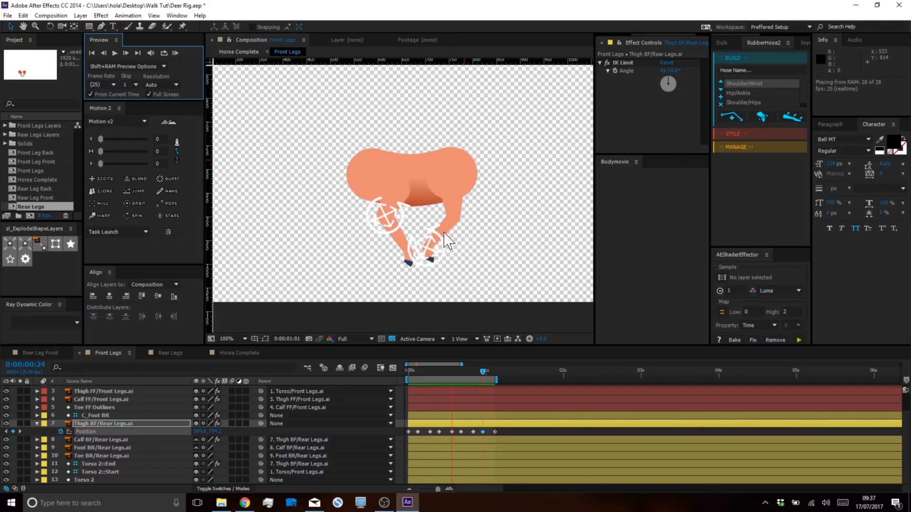
pyautogui.press('space')
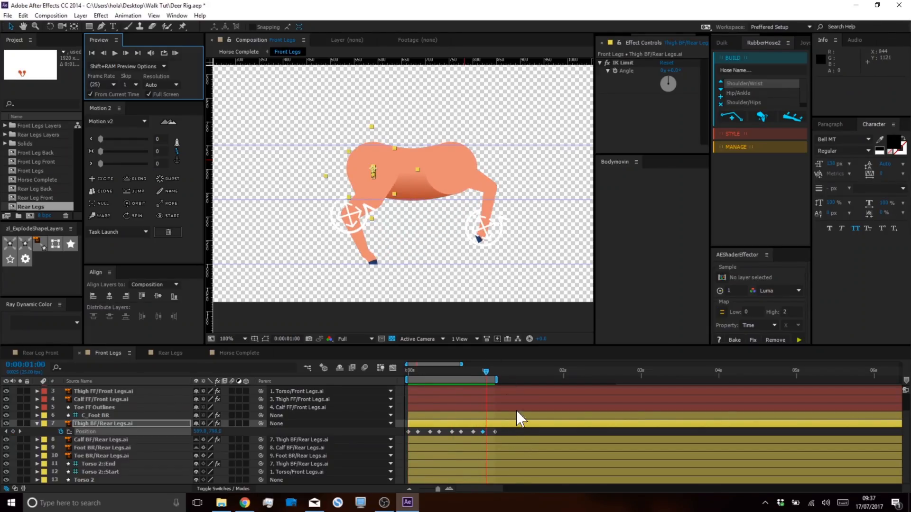
pyautogui.click(517, 433)
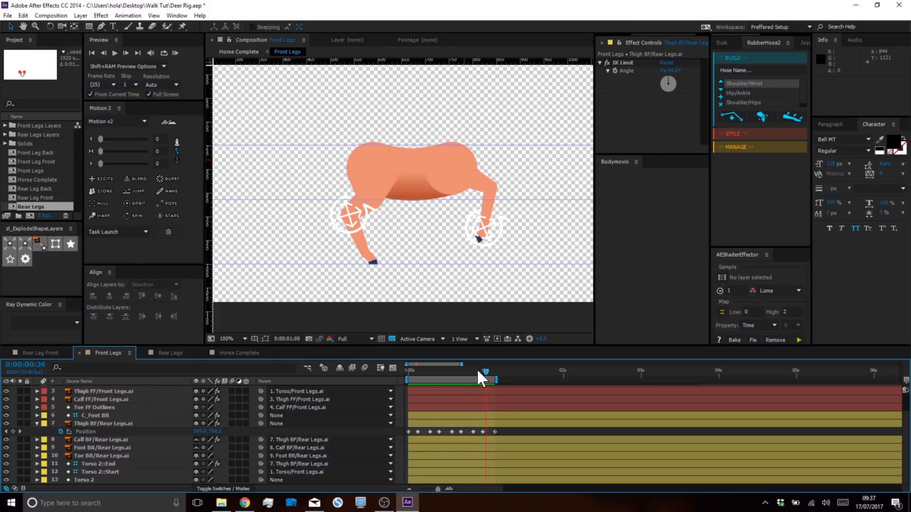
pyautogui.press('Home')
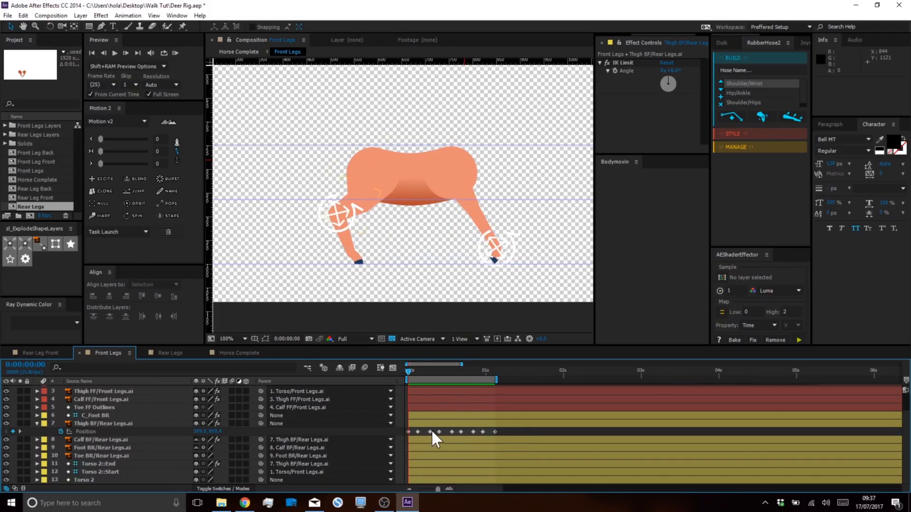
# Switch to Chrome and play the finished deer walk cycle video on the Instagram profile to study its body movement.
pyautogui.click(99, 422)
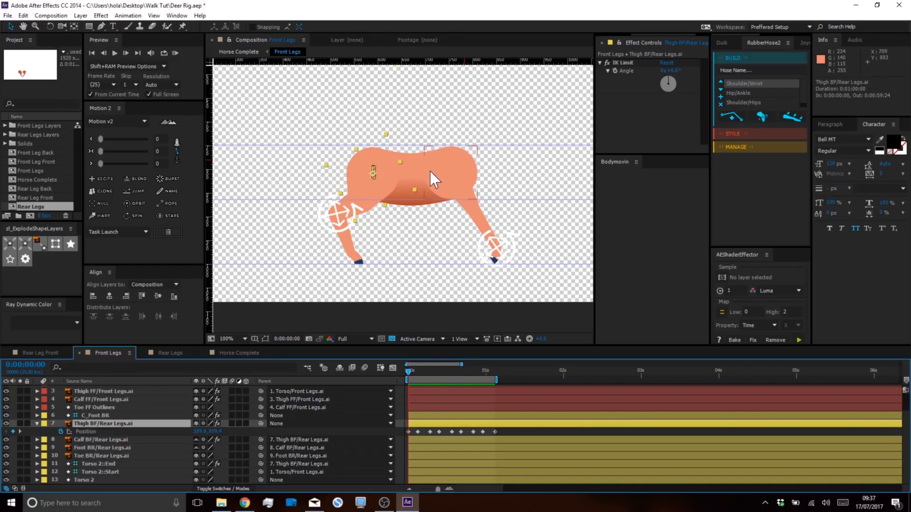
pyautogui.click(517, 433)
pyautogui.click(245, 503)
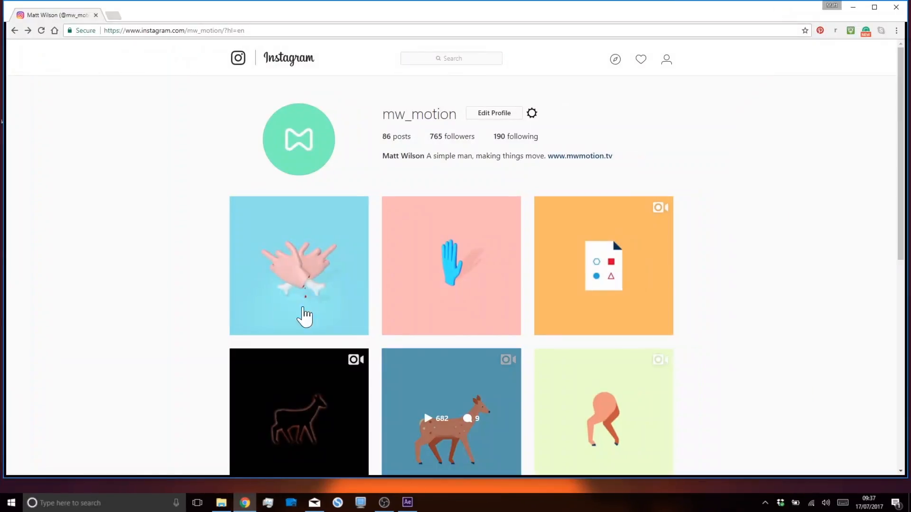
pyautogui.click(492, 403)
pyautogui.click(371, 255)
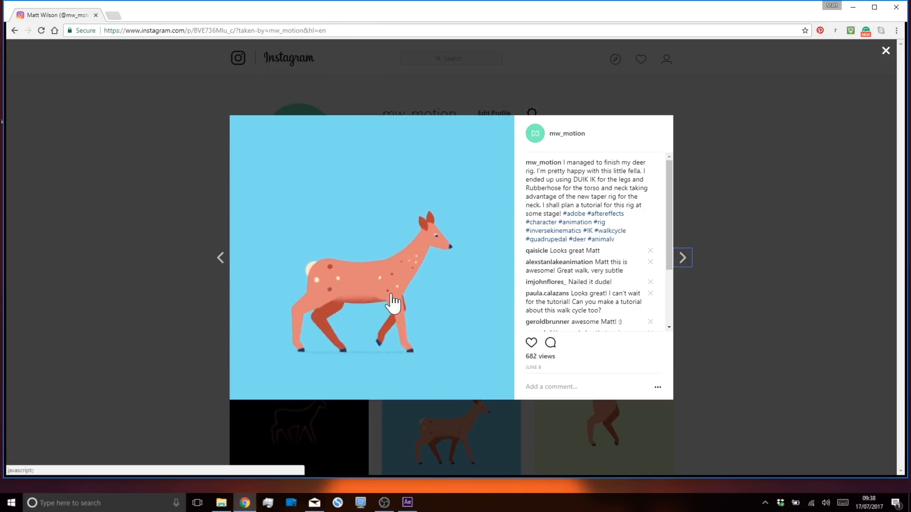
# Switch back to After Effects and use Motion 2 to add a parent null to the Thigh BF layer.
pyautogui.click(407, 503)
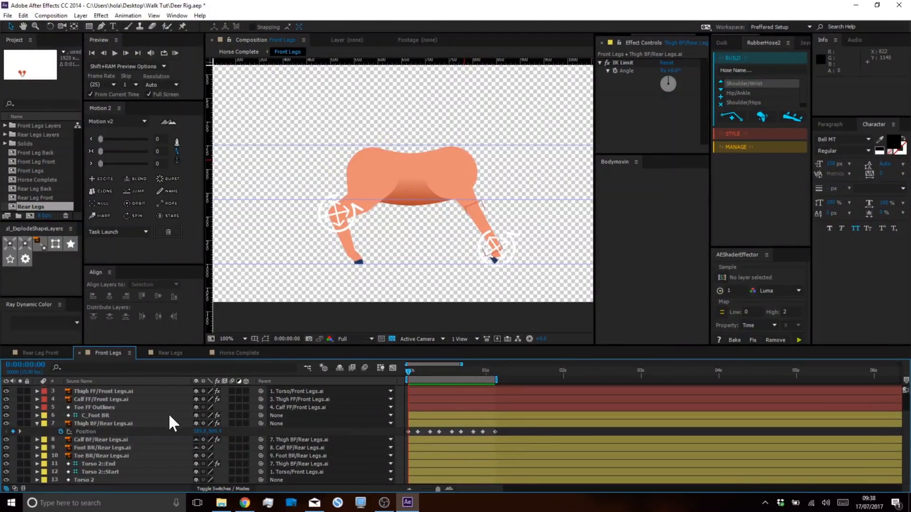
pyautogui.click(102, 422)
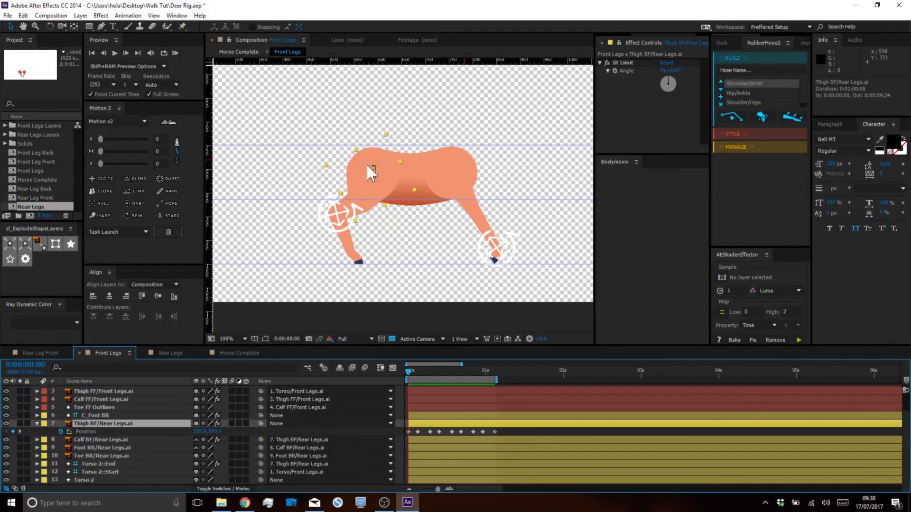
pyautogui.click(102, 204)
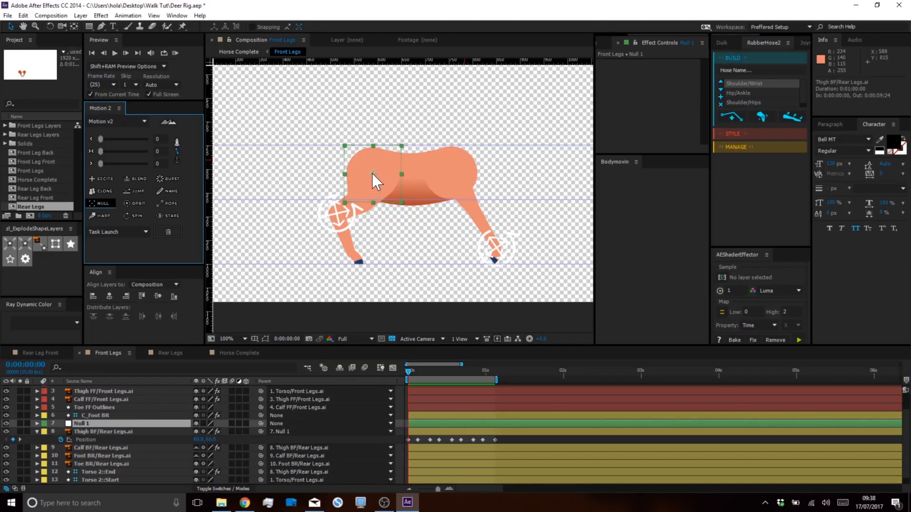
# Rename the new null Rear Hip Alignment and move it above the C_Foot BR layer.
pyautogui.click(92, 422)
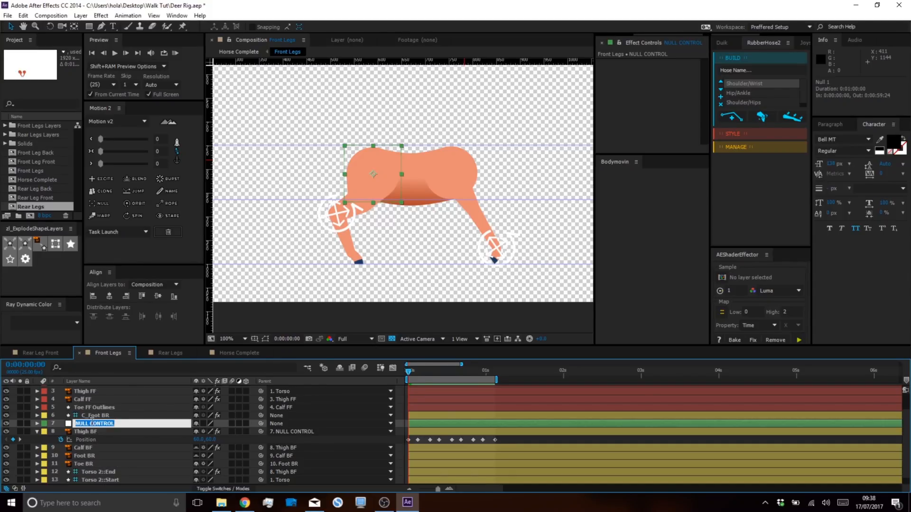
pyautogui.write('Hip Alignment')
pyautogui.press('Return')
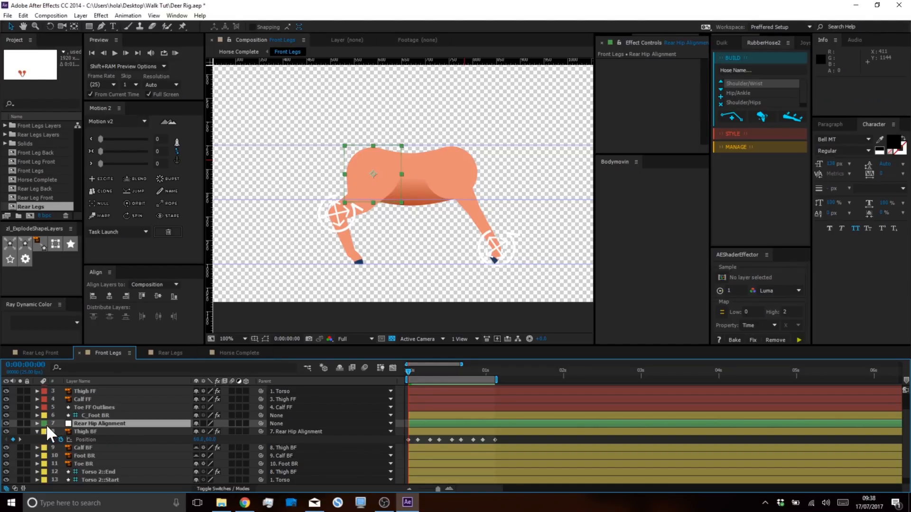
pyautogui.moveTo(81, 421); pyautogui.dragTo(81, 411)
pyautogui.scroll(3, 119, 417)
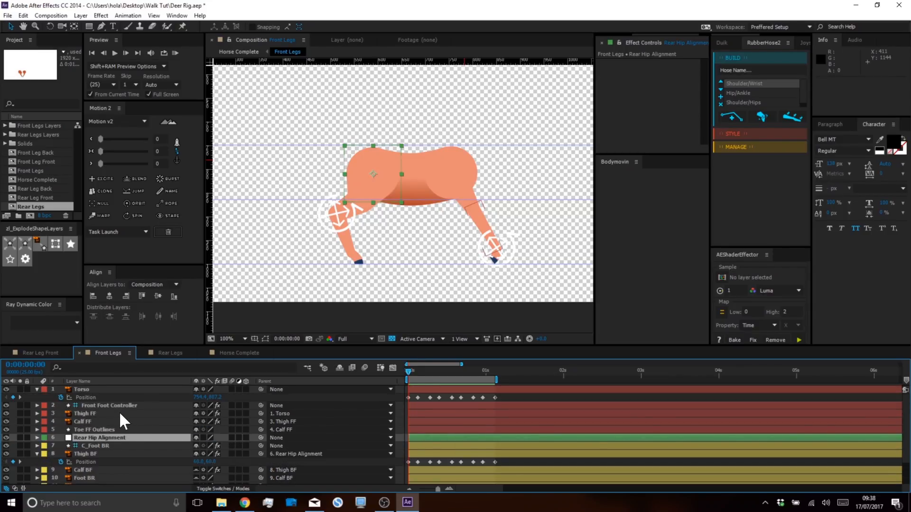
# Use Motion 2 to add a parent null to the Torso layer and name it Front Hip Alignment.
pyautogui.click(96, 387)
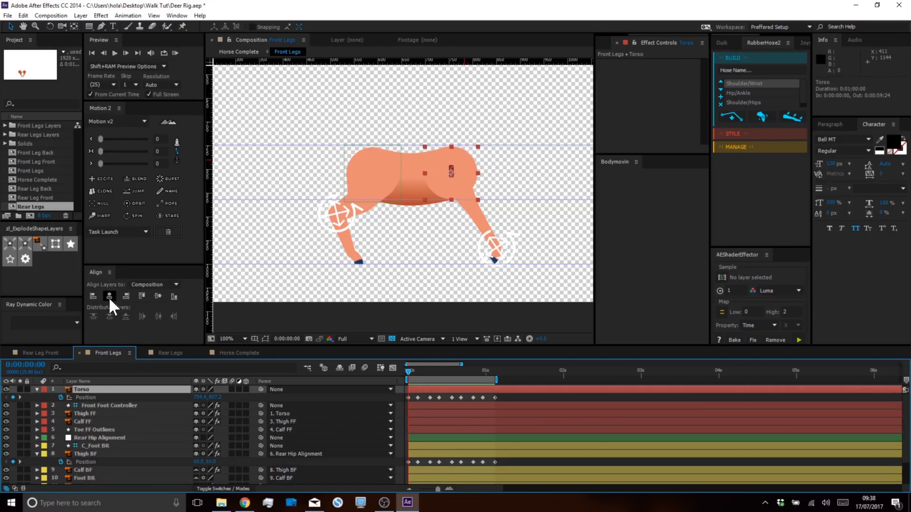
pyautogui.click(102, 203)
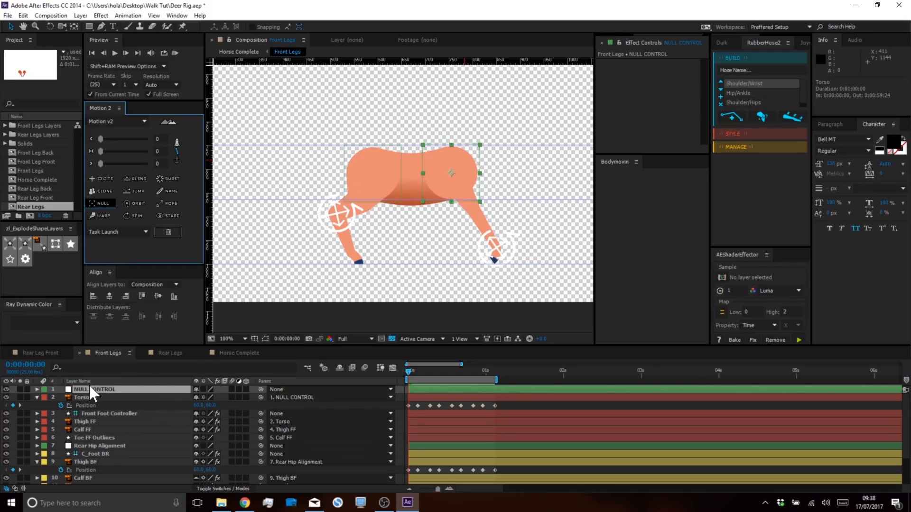
pyautogui.press('Return')
pyautogui.write('Fornt Hip Alignme')
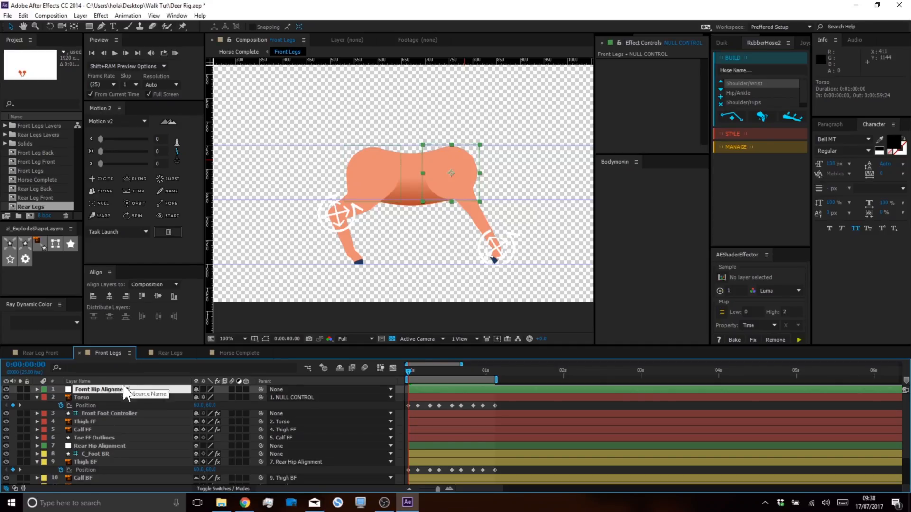
pyautogui.press('Return')
pyautogui.press('Return')
pyautogui.press('Right')
pyautogui.press('BackSpace')
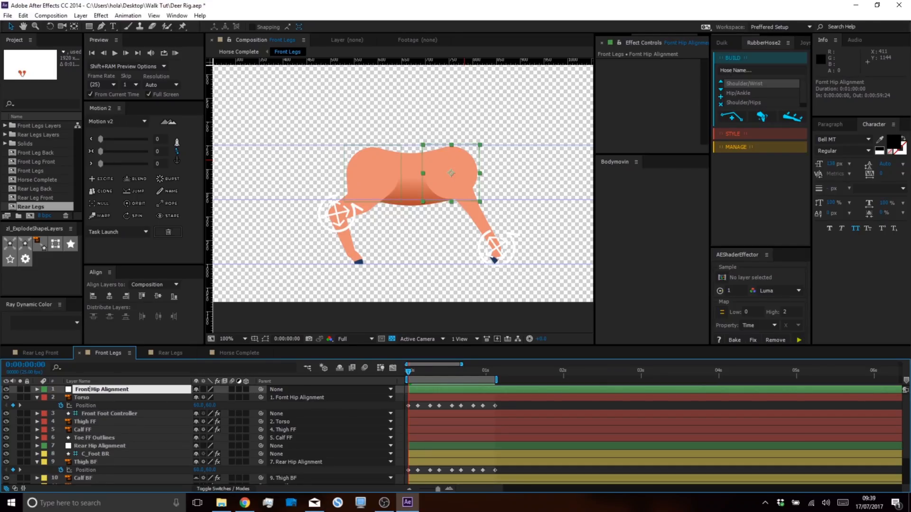
pyautogui.press('Return')
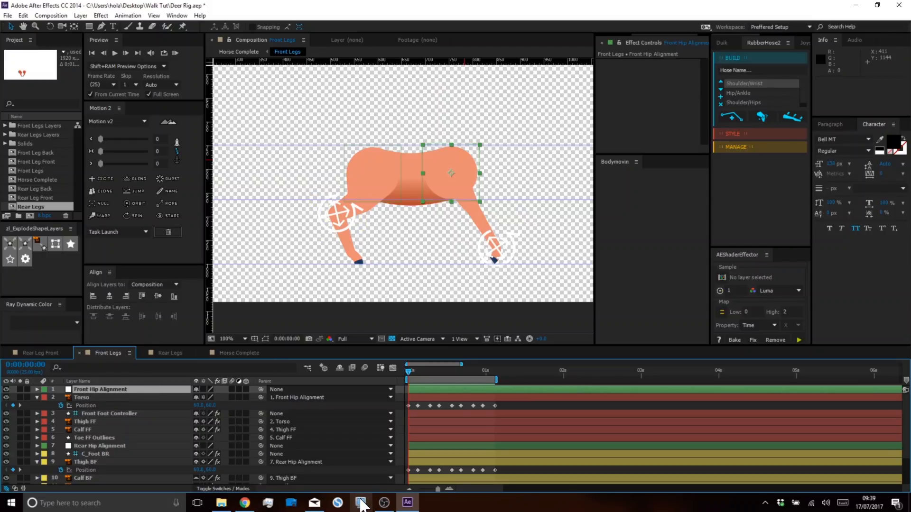
# Collapse the revealed properties of all layers in the Front Legs timeline, leaving nothing selected.
pyautogui.click(515, 403)
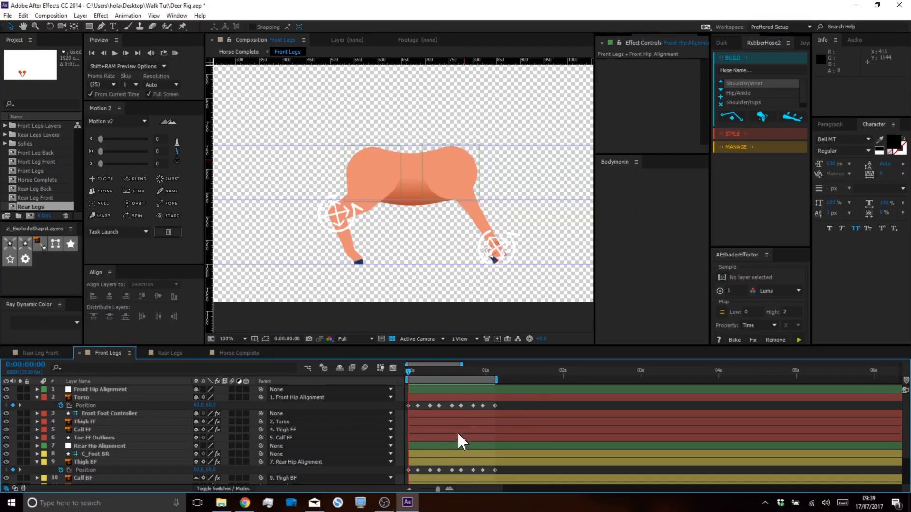
pyautogui.press('f')
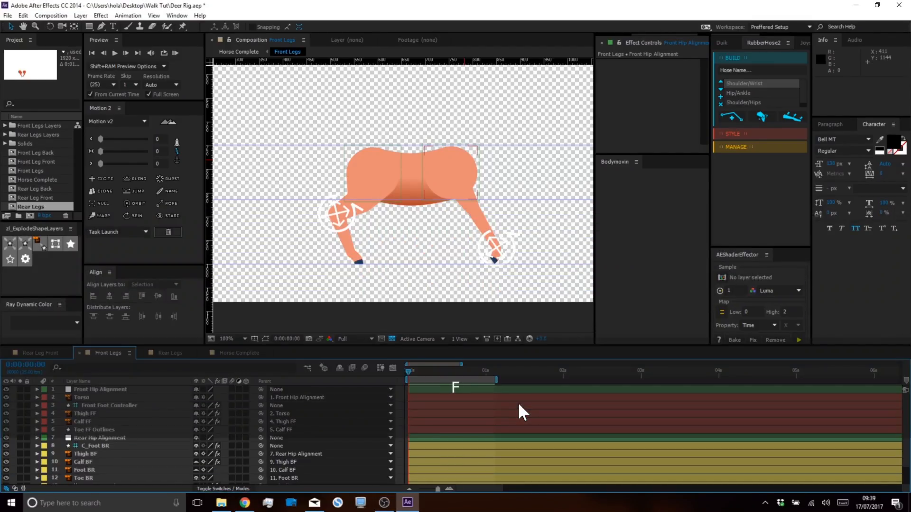
pyautogui.hotkey('ctrl', 'a')
pyautogui.press('u')
pyautogui.press('u')
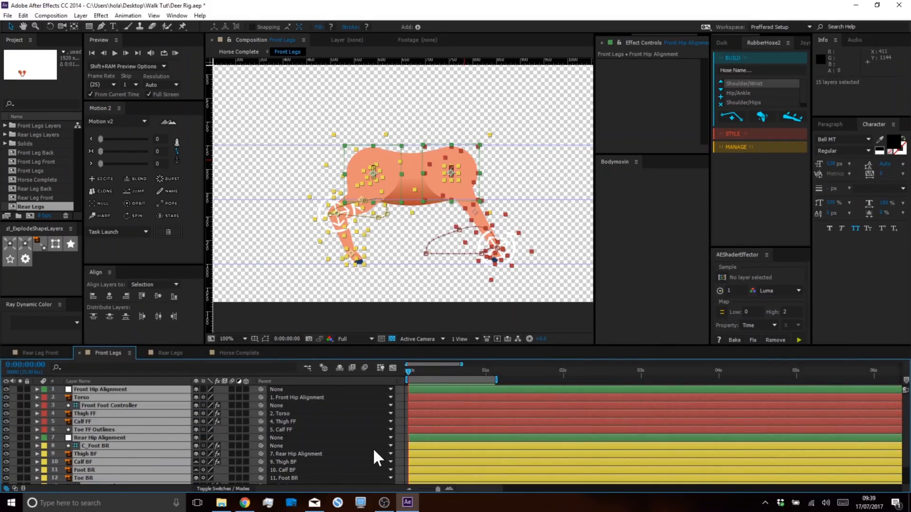
pyautogui.click(396, 447)
# Reveal Position on the front and rear hip alignment nulls and set a keyframe for each at frame 0.
pyautogui.click(110, 436)
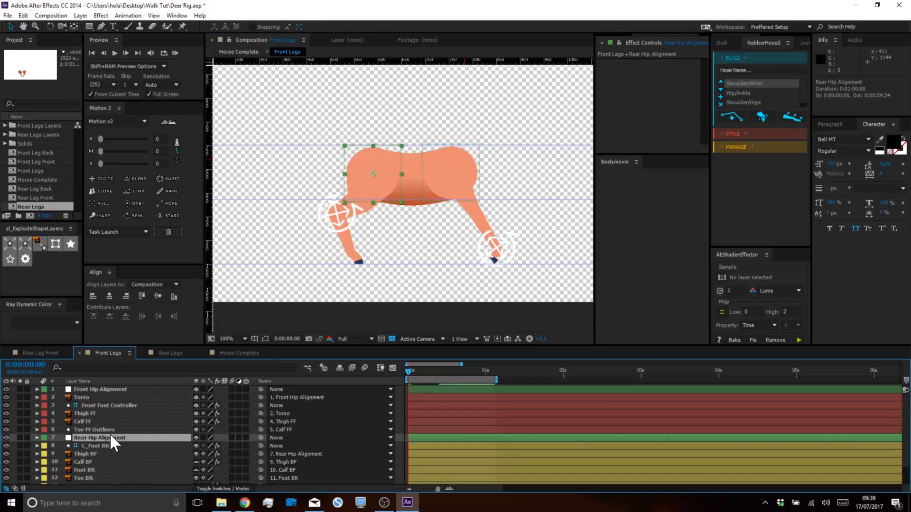
pyautogui.press('p')
pyautogui.click(116, 383)
pyautogui.click(115, 386)
pyautogui.press('p')
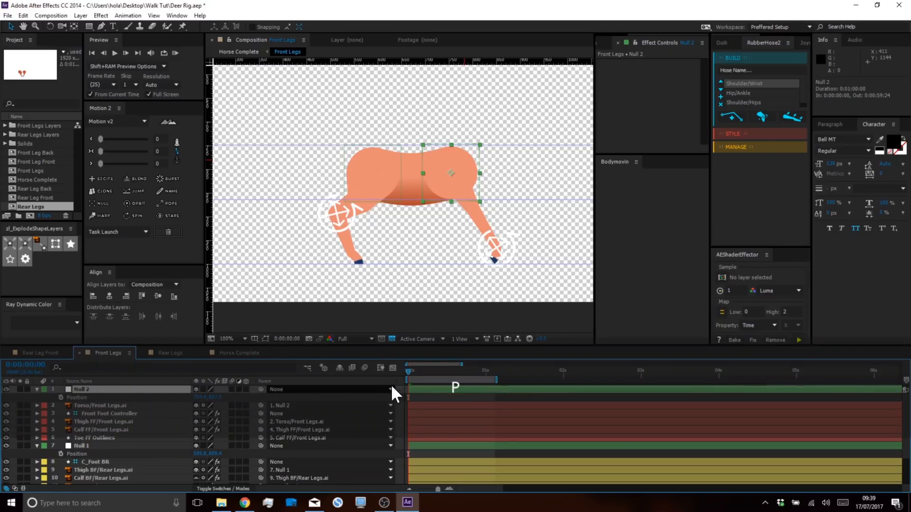
pyautogui.click(61, 398)
pyautogui.click(60, 454)
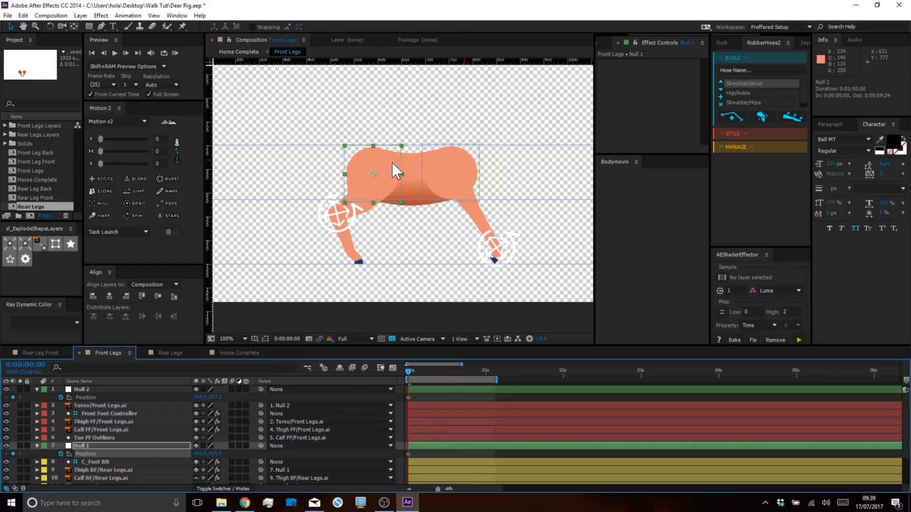
# At frame 13, shift the front hip null to an X position of about 745 and the rear one to about 597.
pyautogui.moveTo(410, 371); pyautogui.dragTo(448, 374)
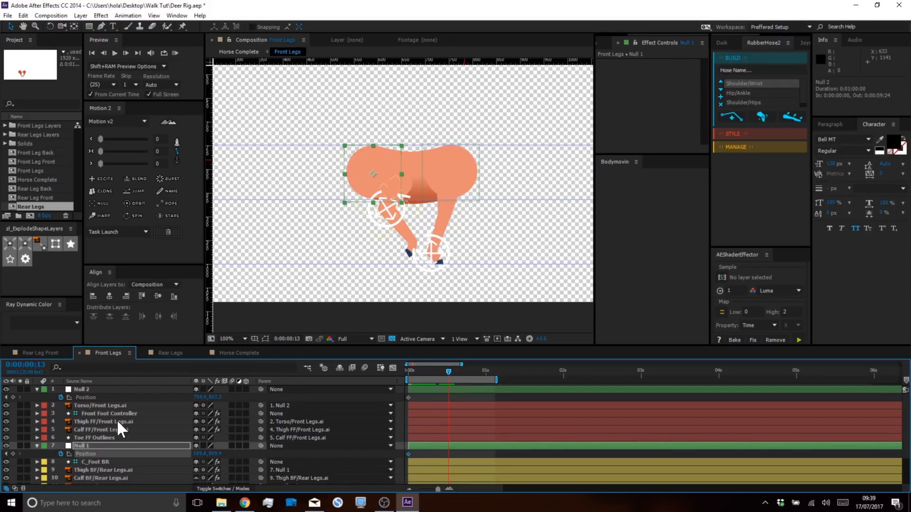
pyautogui.moveTo(200, 398); pyautogui.dragTo(170, 411)
pyautogui.click(202, 452)
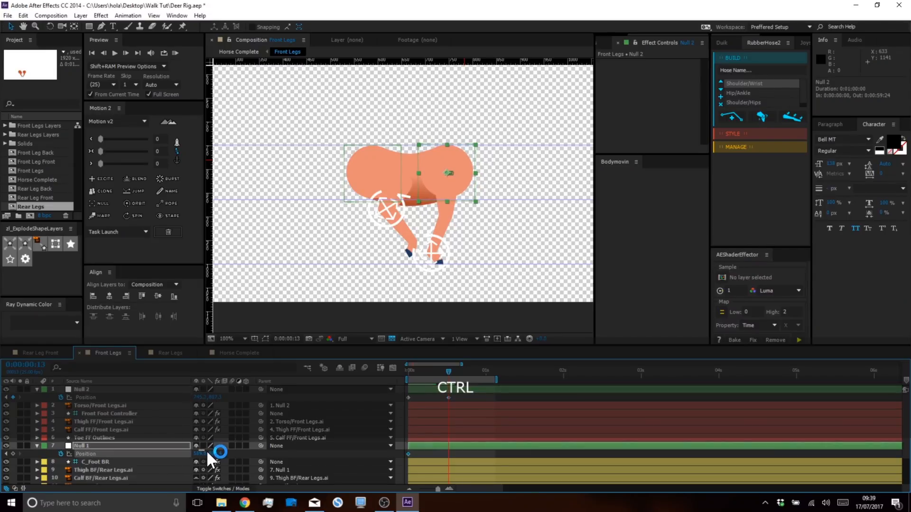
pyautogui.click(235, 451)
pyautogui.moveTo(198, 455); pyautogui.dragTo(228, 455)
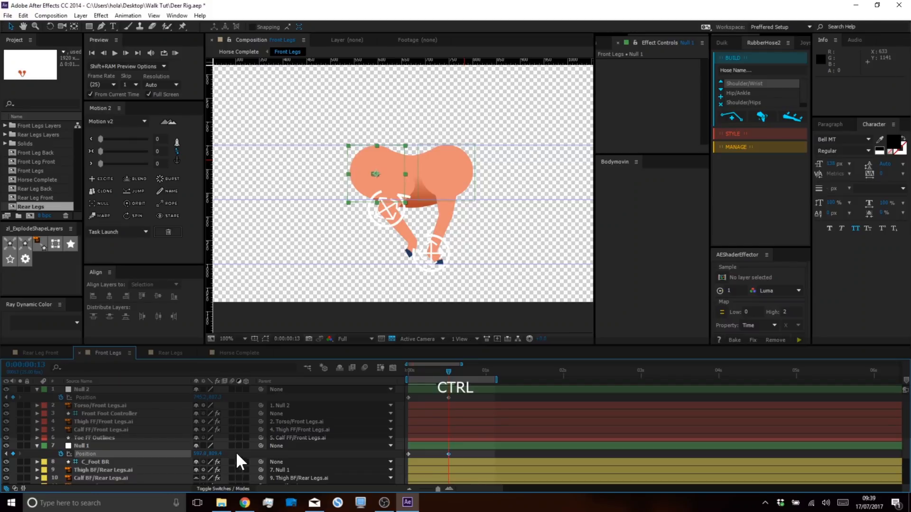
pyautogui.click(237, 453)
# Clone both hip nulls' frame 0 Position keyframes to 0:00:01:03 and preview the walk from the start.
pyautogui.moveTo(450, 368); pyautogui.dragTo(495, 383)
pyautogui.moveTo(411, 397); pyautogui.dragTo(400, 461)
pyautogui.click(95, 192)
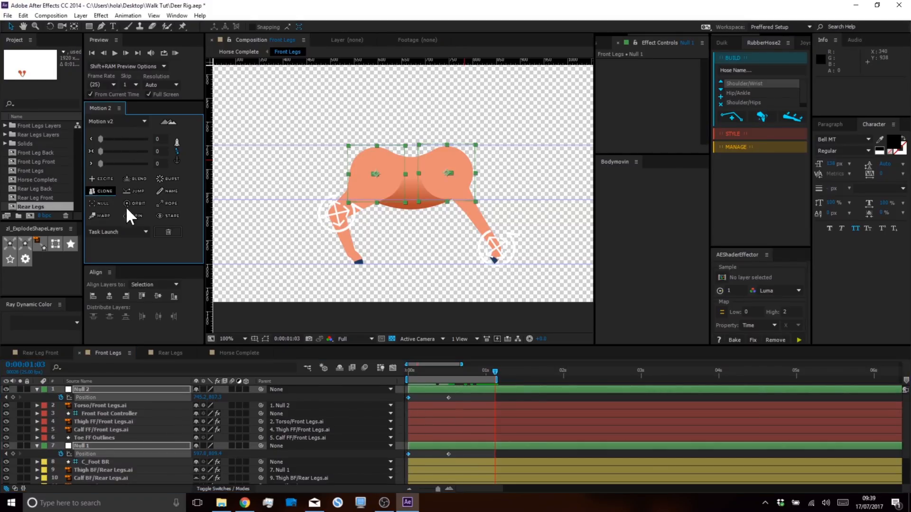
pyautogui.moveTo(494, 366); pyautogui.dragTo(403, 372)
pyautogui.click(175, 53)
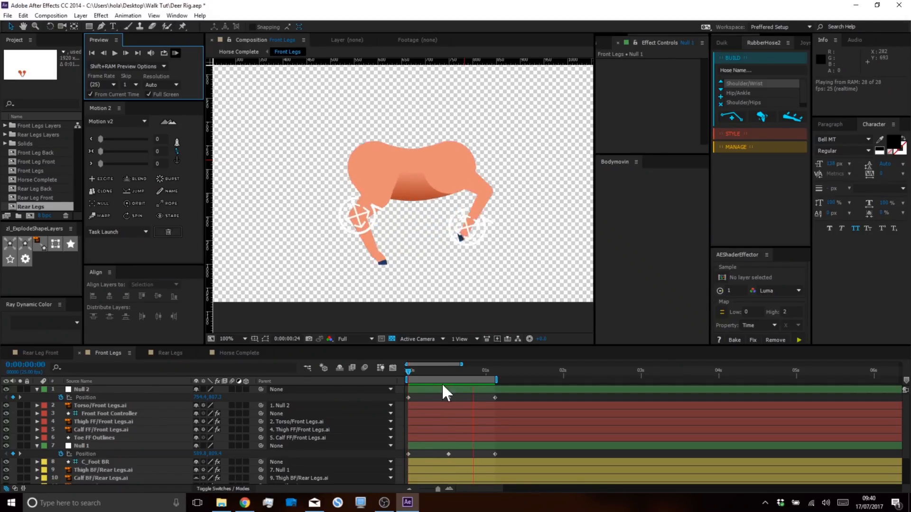
pyautogui.press('space')
# Label the Torso 2::End, Torso 2::Start and Torso 2 hose layers Fuchsia.
pyautogui.scroll(-1, 110, 446)
pyautogui.scroll(-1, 105, 441)
pyautogui.click(108, 456)
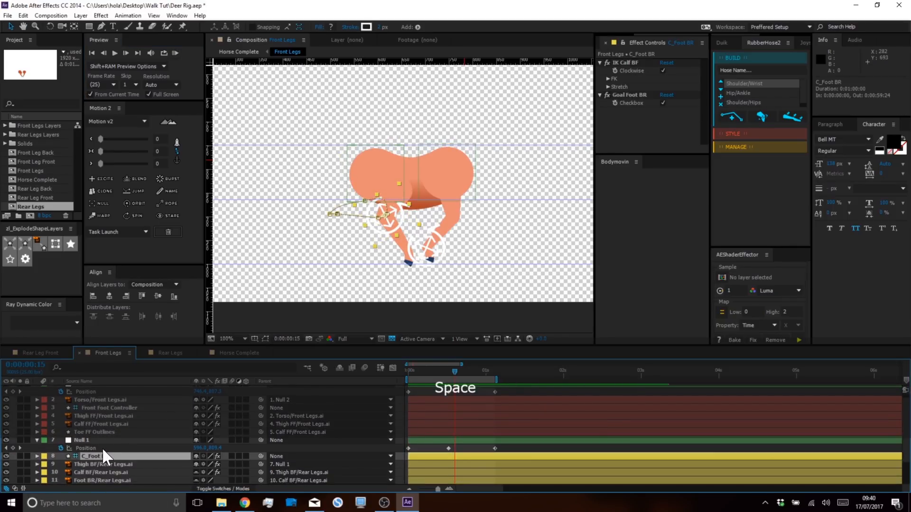
pyautogui.scroll(-3, 108, 453)
pyautogui.click(111, 463)
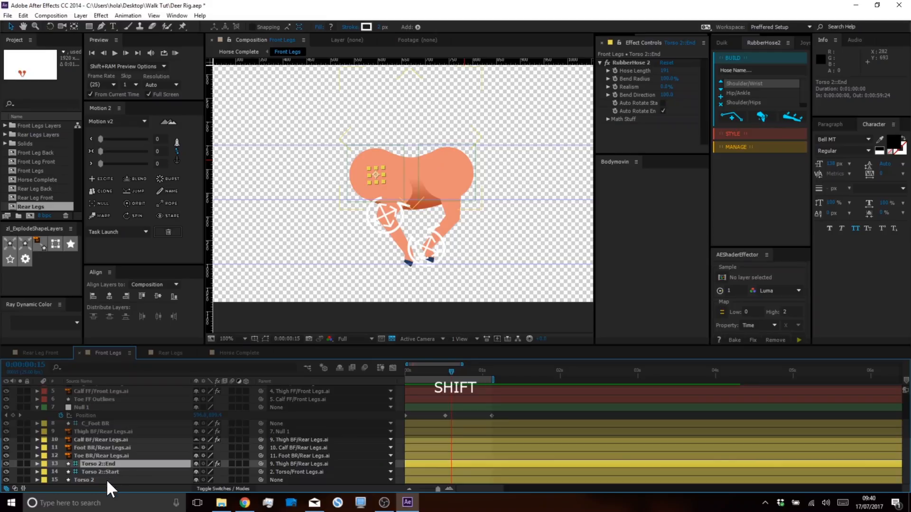
pyautogui.keyDown('shift'); pyautogui.click(81, 479); pyautogui.keyUp('shift')
pyautogui.click(43, 464)
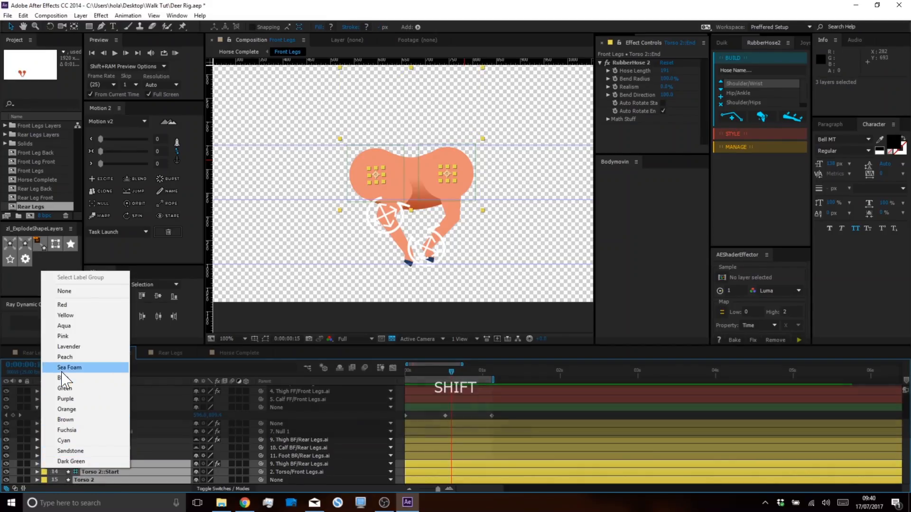
pyautogui.click(72, 429)
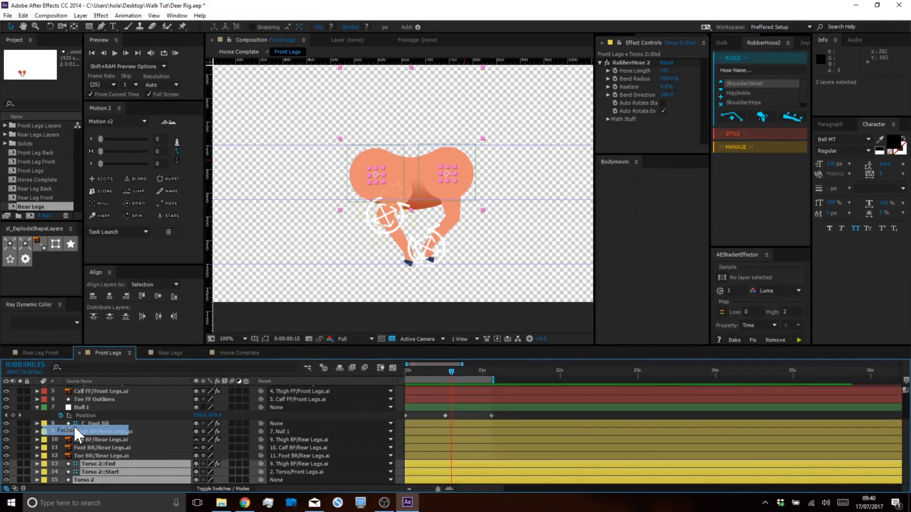
pyautogui.click(121, 454)
# Try a thinner stroke width on the Torso 2 layer and undo the change.
pyautogui.click(97, 479)
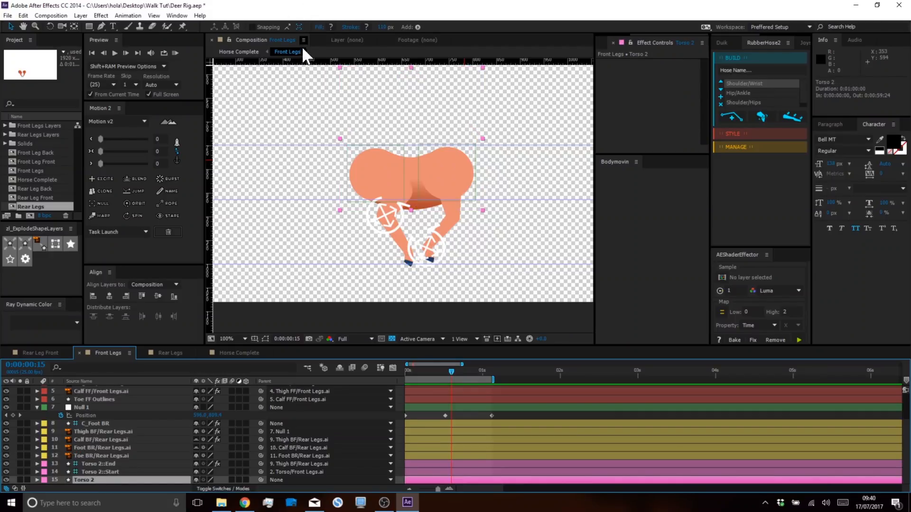
pyautogui.click(383, 28)
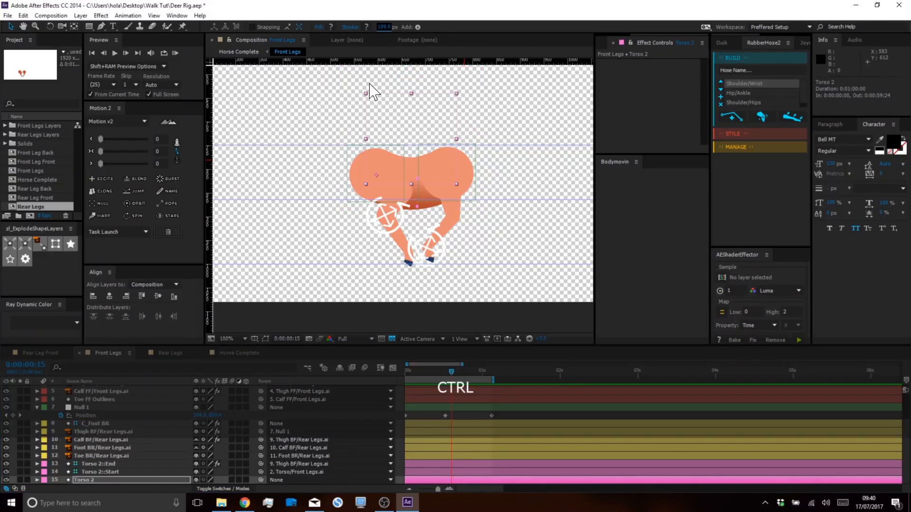
pyautogui.hotkey('ctrl', 'z')
pyautogui.click(102, 355)
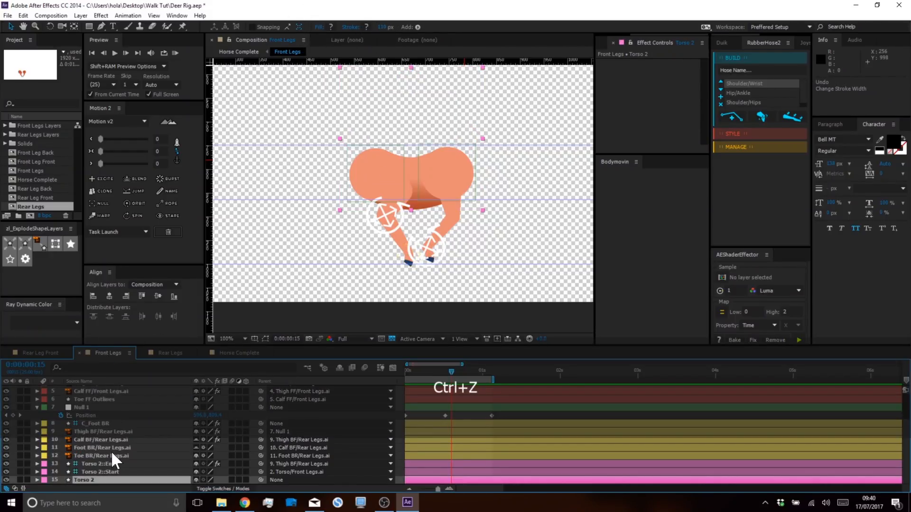
# Reduce the RubberHose Hose Length on Torso 2::End to about 179 and preview the walk from frame 0.
pyautogui.click(102, 464)
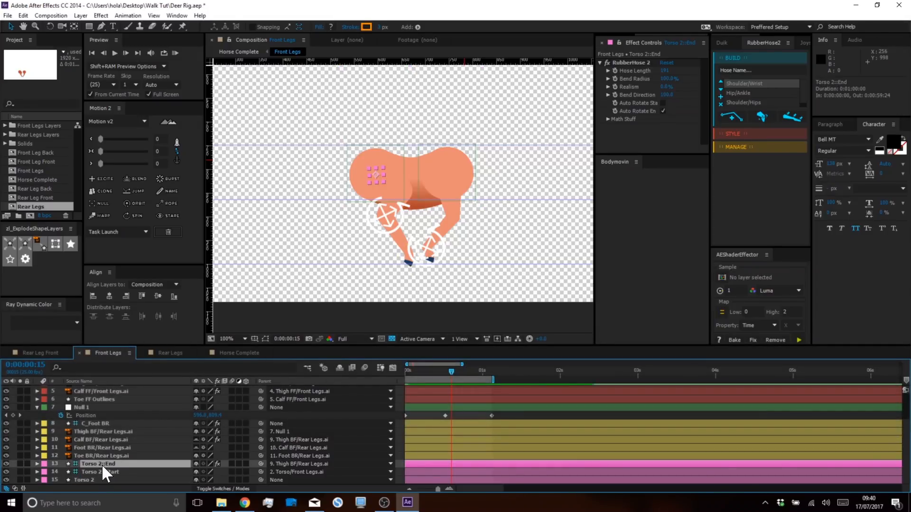
pyautogui.moveTo(664, 75); pyautogui.dragTo(654, 73)
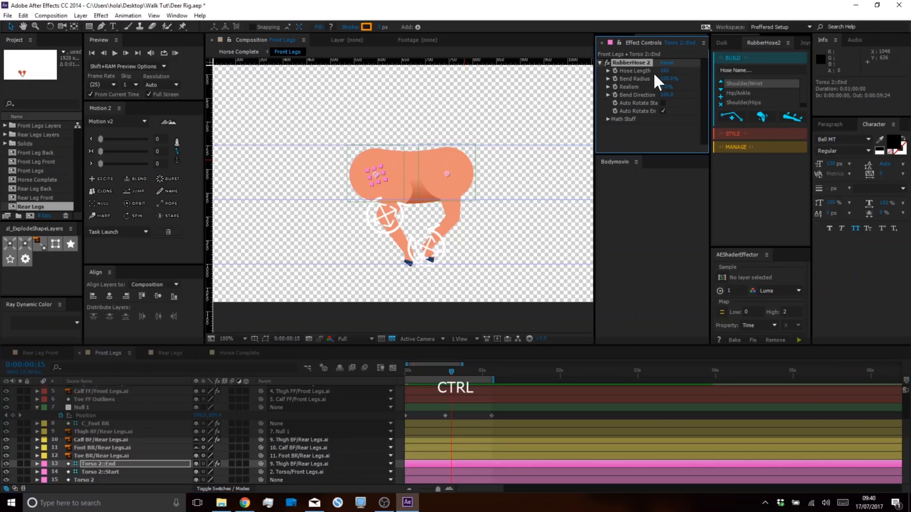
pyautogui.click(175, 52)
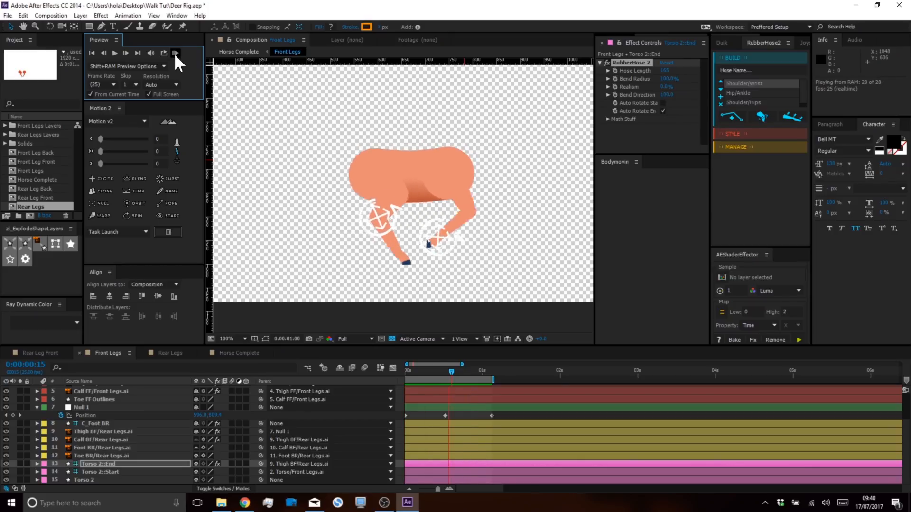
pyautogui.press('space')
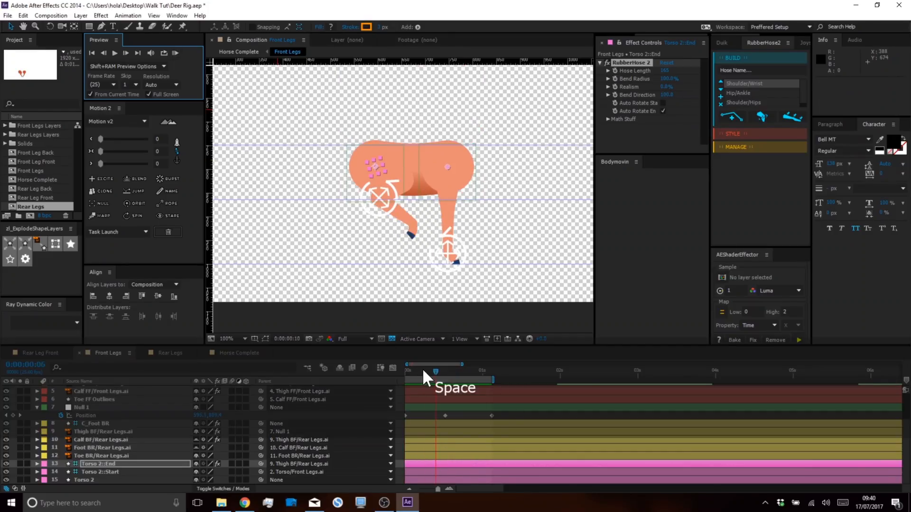
pyautogui.moveTo(425, 370); pyautogui.dragTo(374, 371)
pyautogui.moveTo(665, 70); pyautogui.dragTo(668, 71)
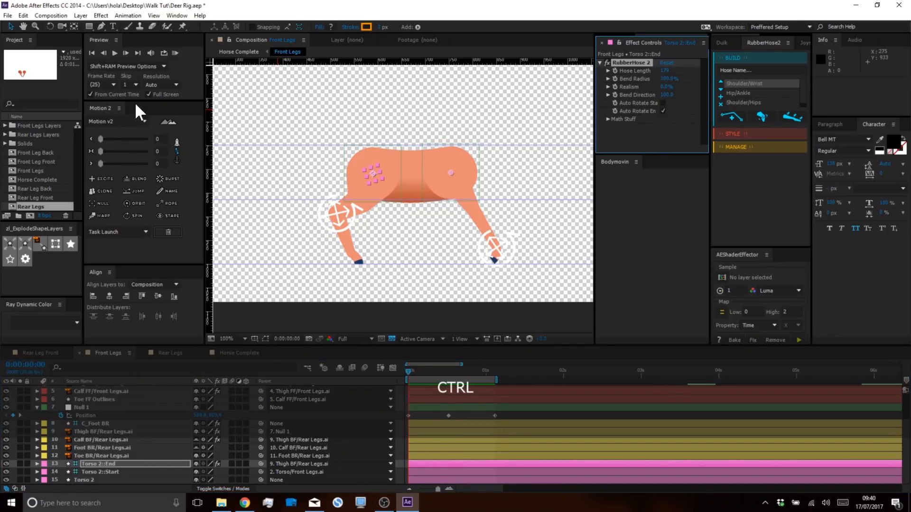
pyautogui.click(173, 53)
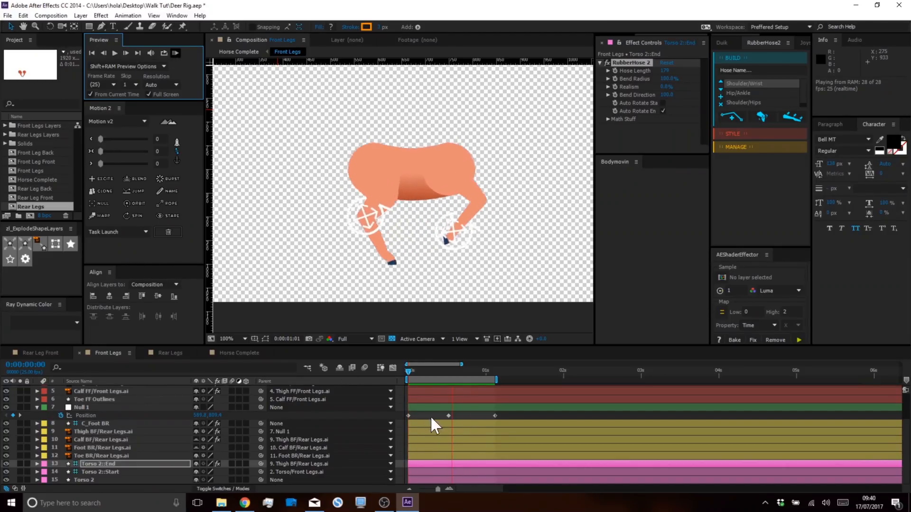
# Stop the preview with the time at frame 0 and save the project.
pyautogui.press('v')
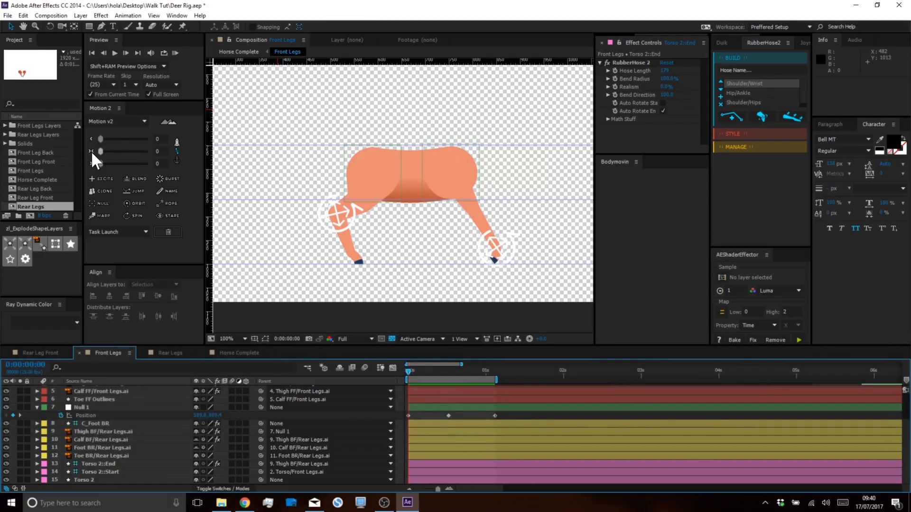
pyautogui.moveTo(408, 370)
pyautogui.mouseDown()
pyautogui.moveTo(488, 377)
pyautogui.moveTo(437, 377)
pyautogui.moveTo(394, 360)
pyautogui.moveTo(488, 386)
pyautogui.moveTo(407, 382)
pyautogui.mouseUp()
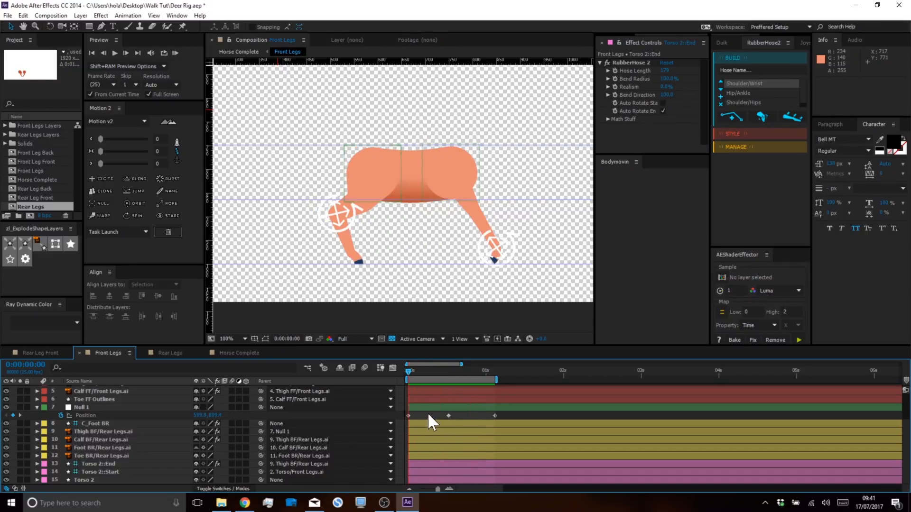
pyautogui.scroll(1, 378, 399)
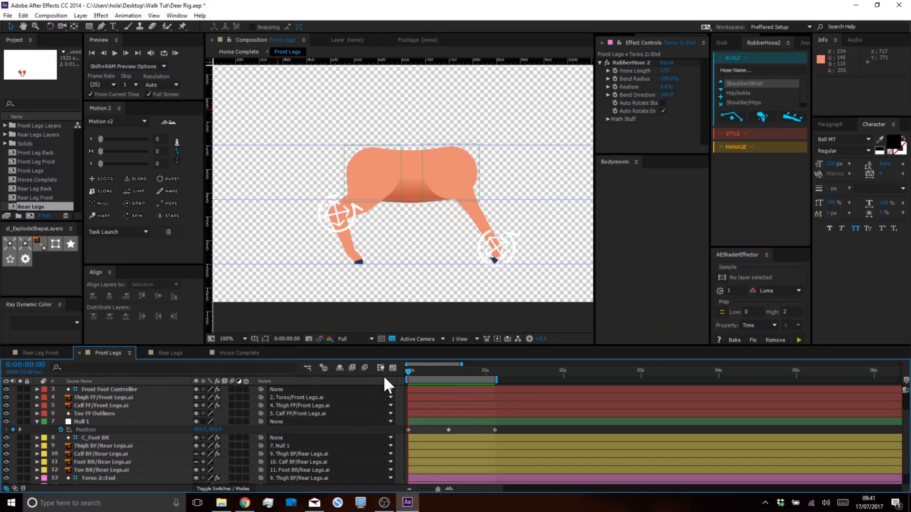
pyautogui.hotkey('ctrl', 's')
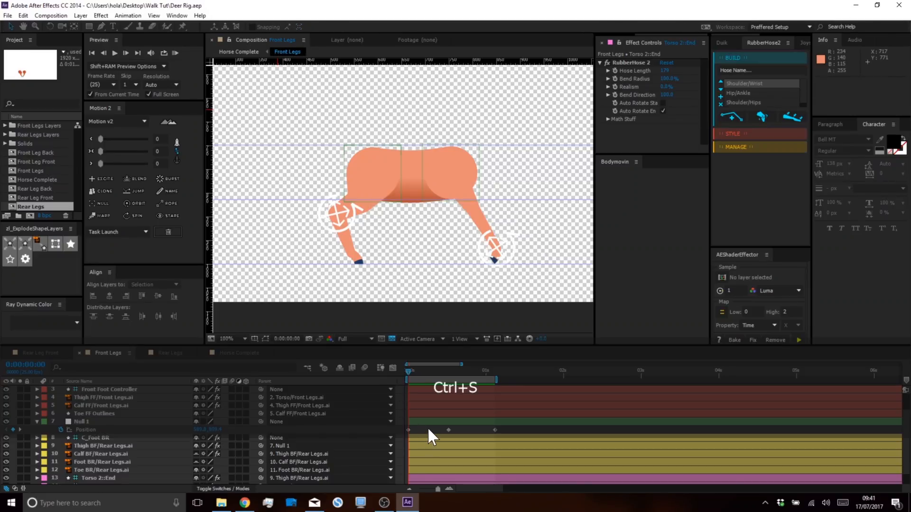
# Start a file import and browse to the Assets folder inside Walk Tut on the Desktop.
pyautogui.rightClick(25, 178)
pyautogui.click(27, 170)
pyautogui.press('`')
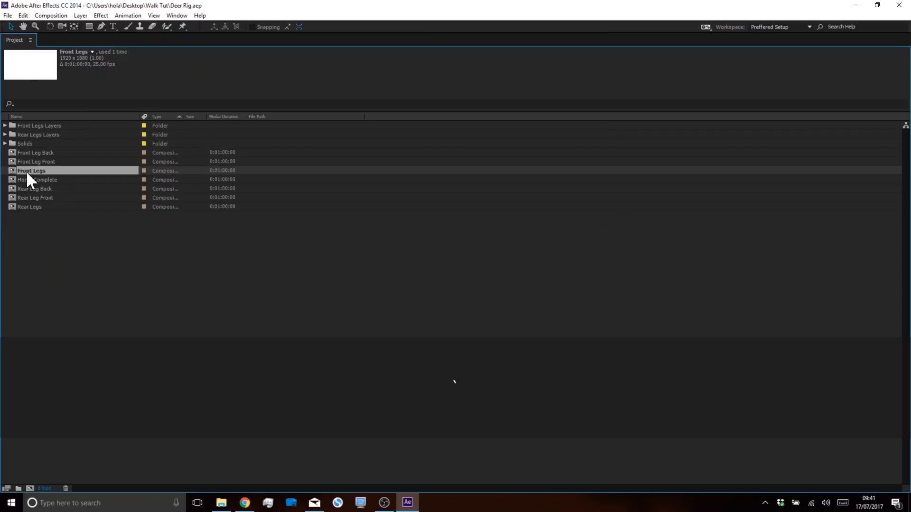
pyautogui.doubleClick(38, 257)
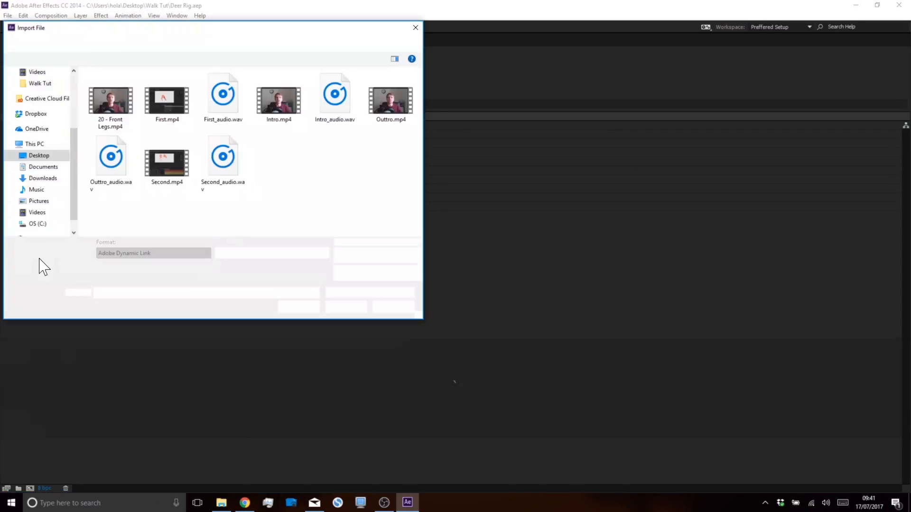
pyautogui.click(41, 158)
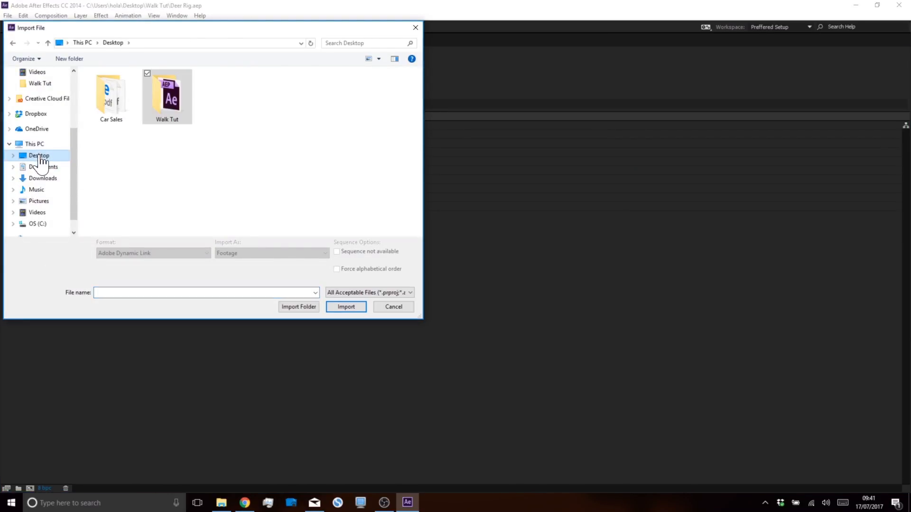
pyautogui.doubleClick(155, 109)
pyautogui.click(330, 117)
pyautogui.doubleClick(327, 110)
pyautogui.click(13, 42)
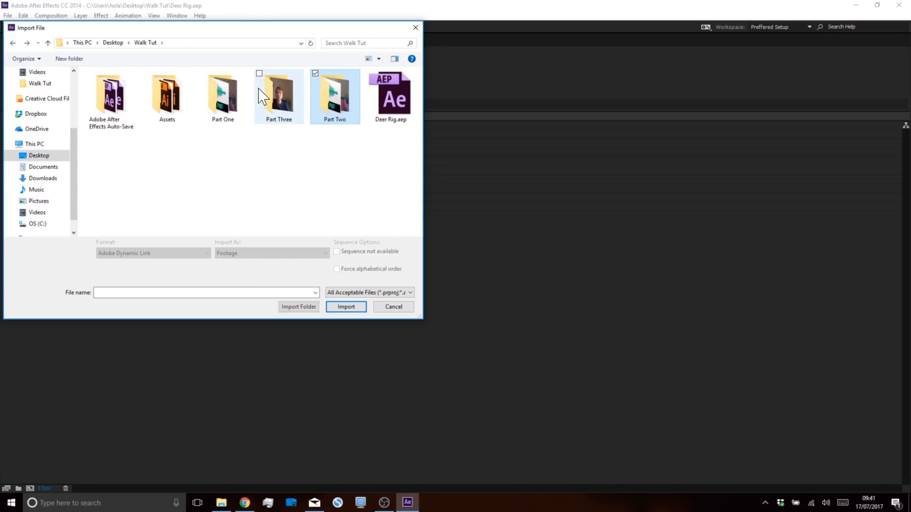
pyautogui.doubleClick(166, 99)
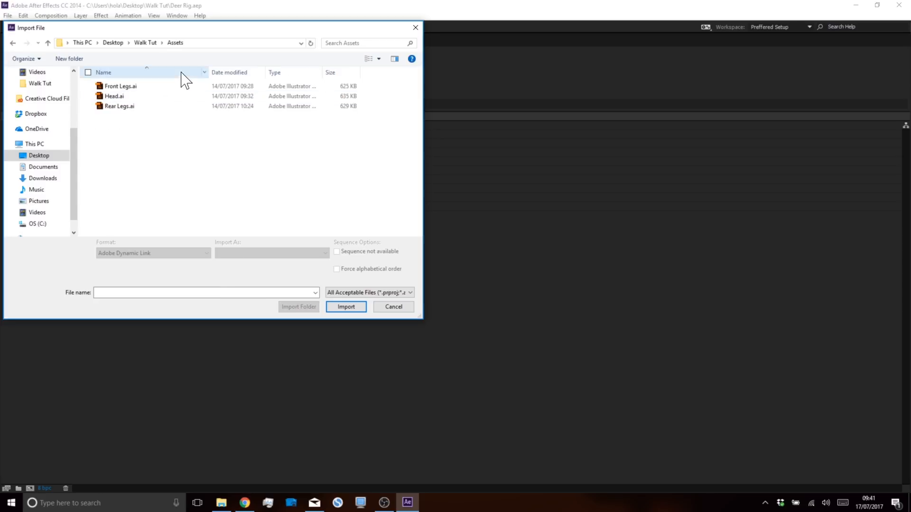
# Import Head.ai as Composition - Retain Layer Sizes.
pyautogui.click(135, 96)
pyautogui.click(296, 254)
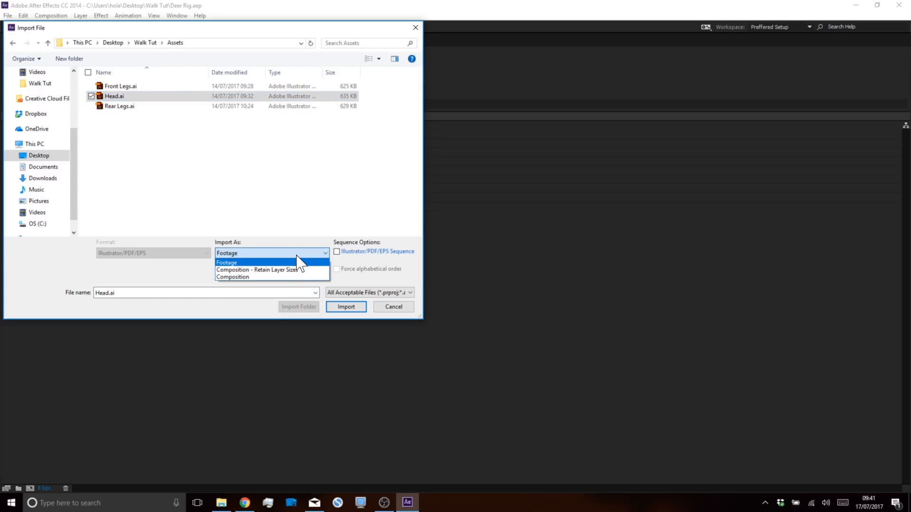
pyautogui.click(300, 267)
pyautogui.click(349, 309)
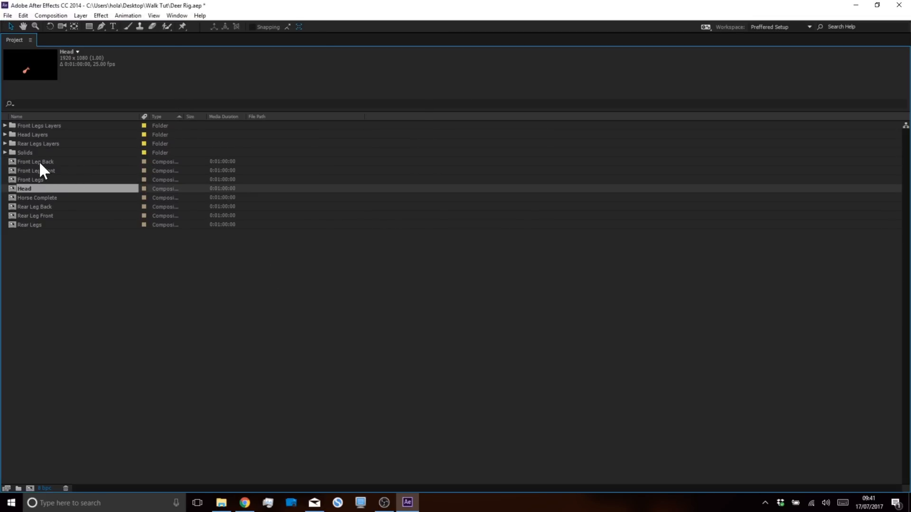
# Open the Head composition and copy all of its layers, from Joints to Layer 1.
pyautogui.doubleClick(30, 188)
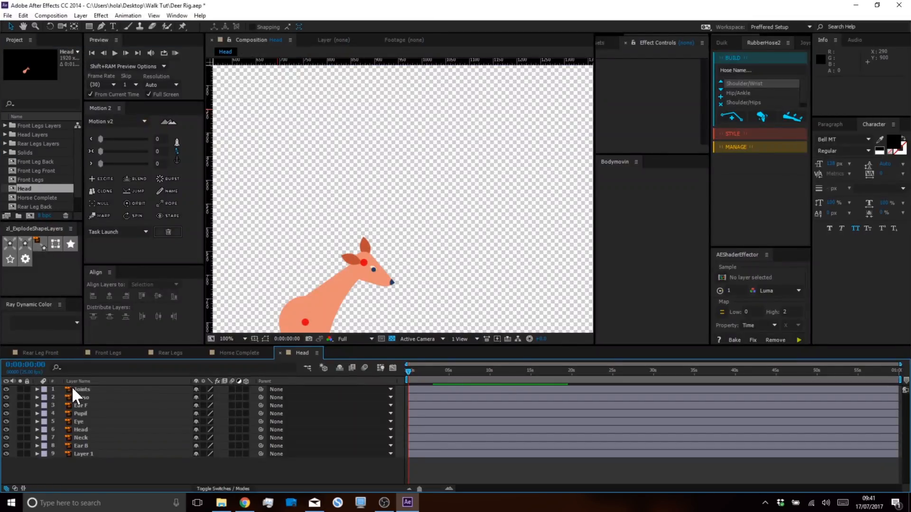
pyautogui.press('space')
pyautogui.moveTo(409, 247); pyautogui.dragTo(437, 165)
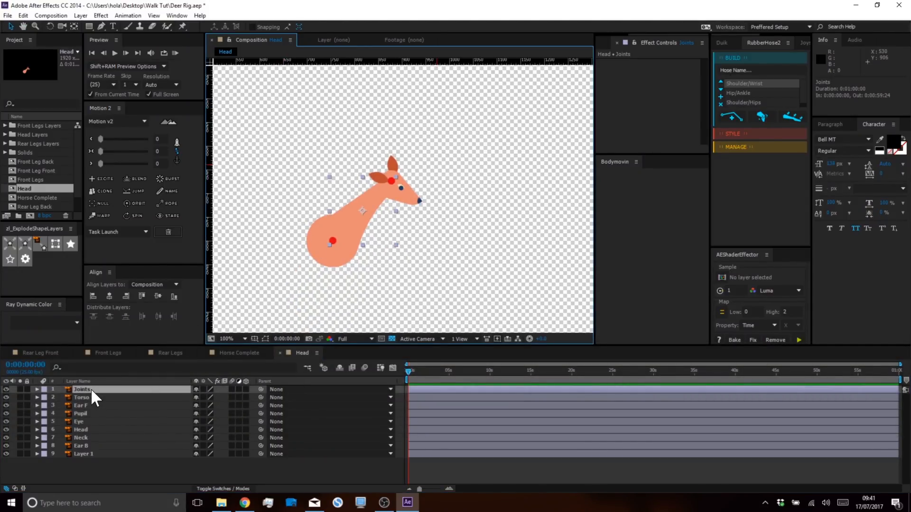
pyautogui.keyDown('shift'); pyautogui.click(85, 454); pyautogui.keyUp('shift')
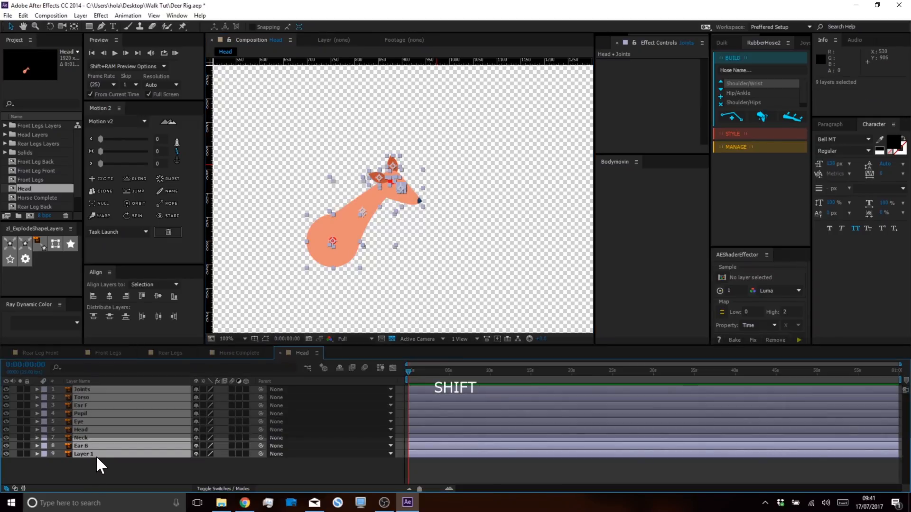
pyautogui.hotkey('ctrl', 'c')
# Paste the copied head layers above Null 2 in the Front Legs composition.
pyautogui.click(103, 350)
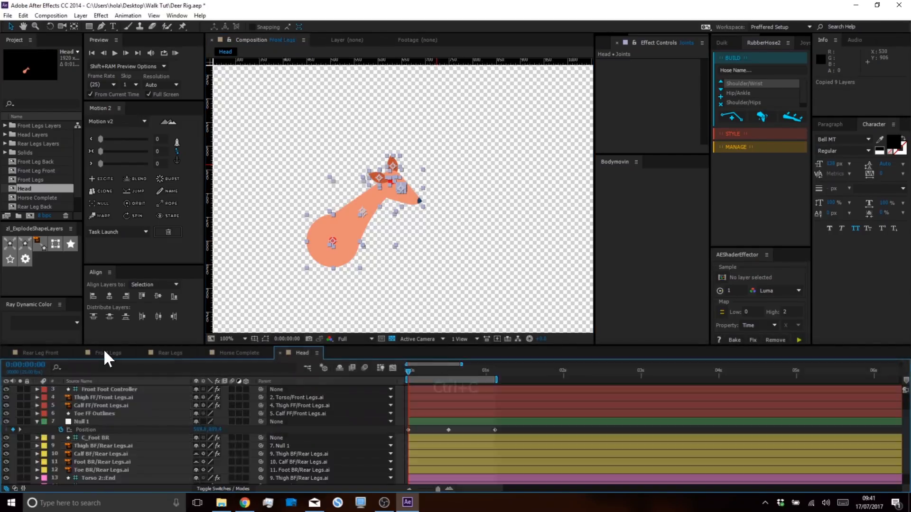
pyautogui.click(100, 385)
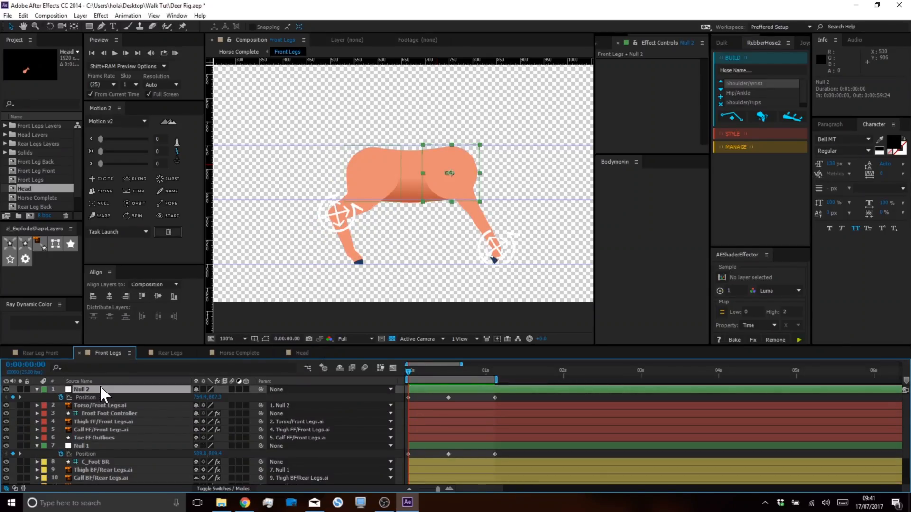
pyautogui.hotkey('ctrl', 'v')
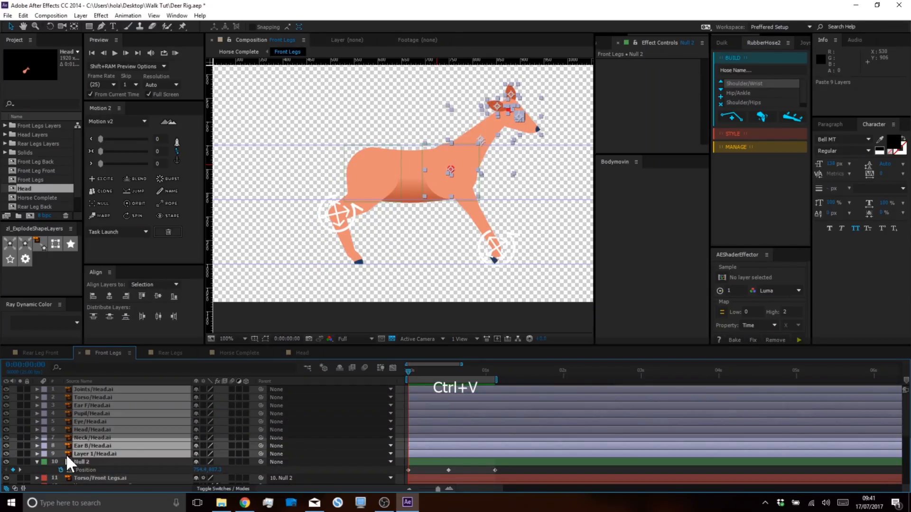
# Solo Layer 1/Head.ai briefly to check its contents and delete the layer.
pyautogui.click(104, 462)
pyautogui.click(103, 453)
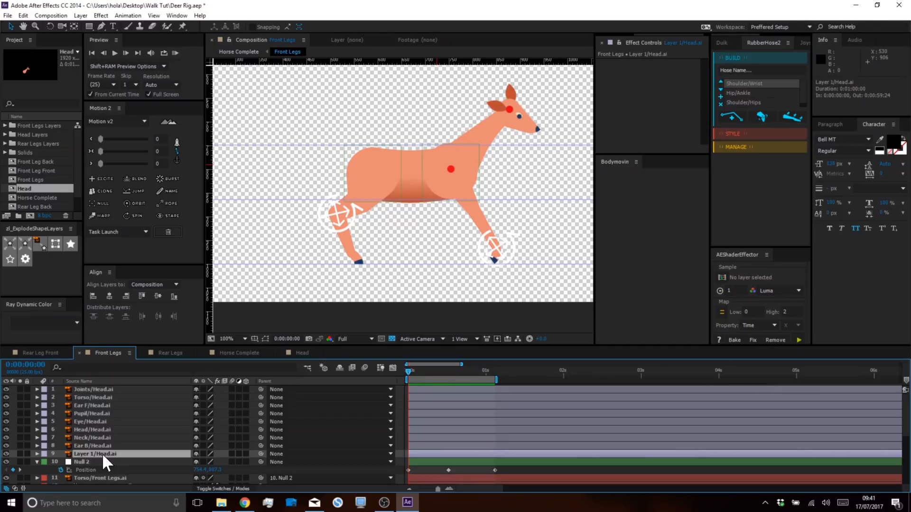
pyautogui.click(20, 453)
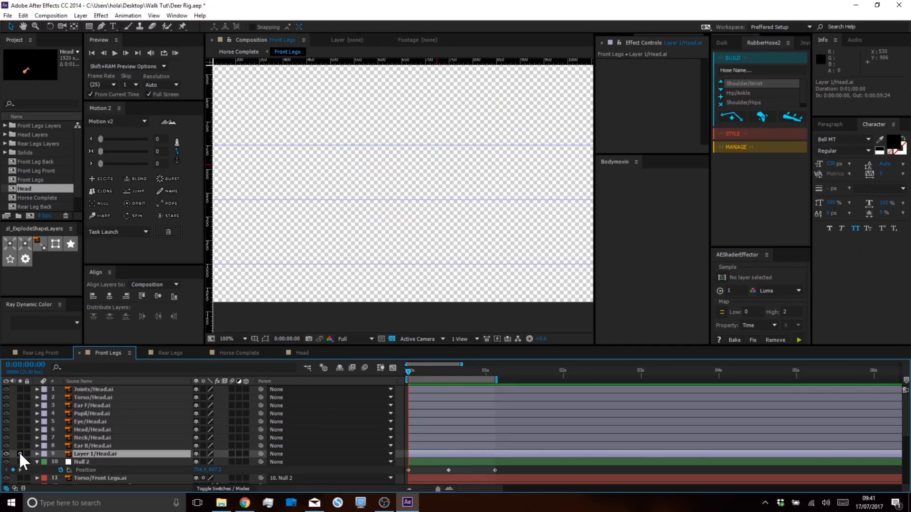
pyautogui.click(20, 454)
pyautogui.press('BackSpace')
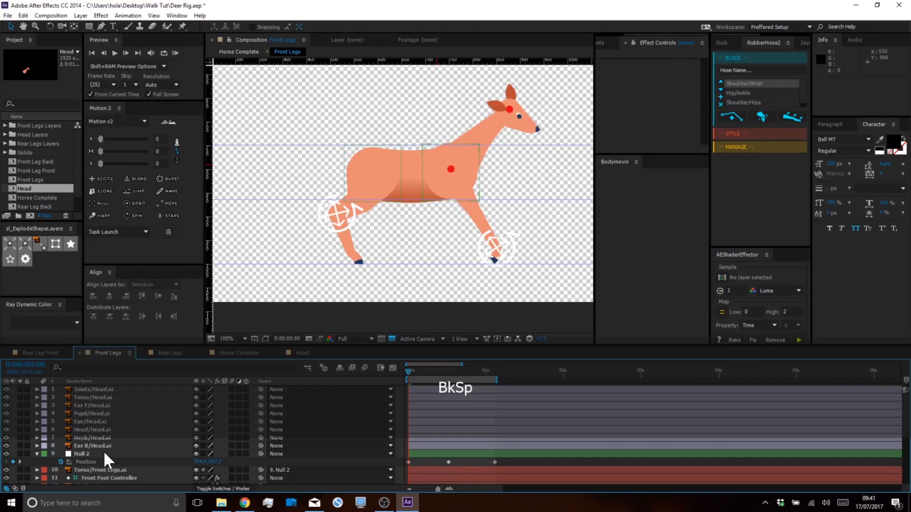
# Turn on continuous rasterization for all the remaining Head.ai layers and select the Neck layer.
pyautogui.click(98, 439)
pyautogui.click(99, 446)
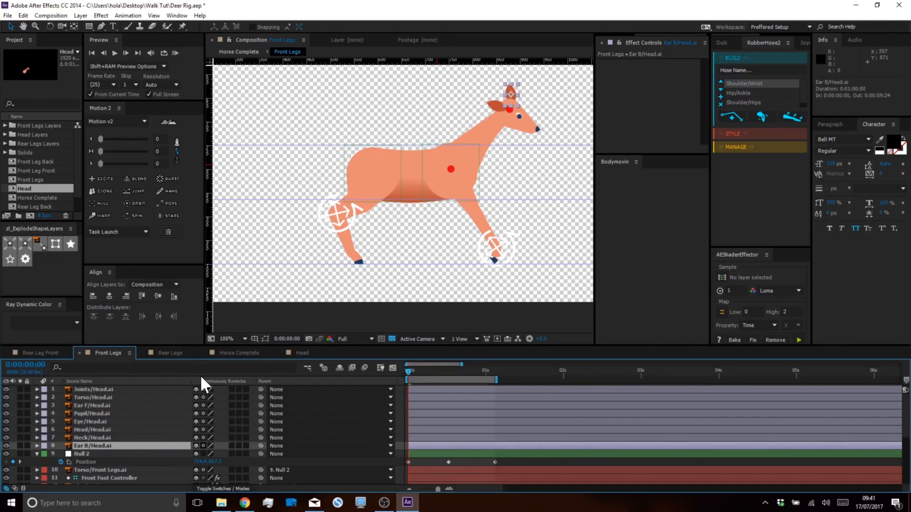
pyautogui.click(99, 438)
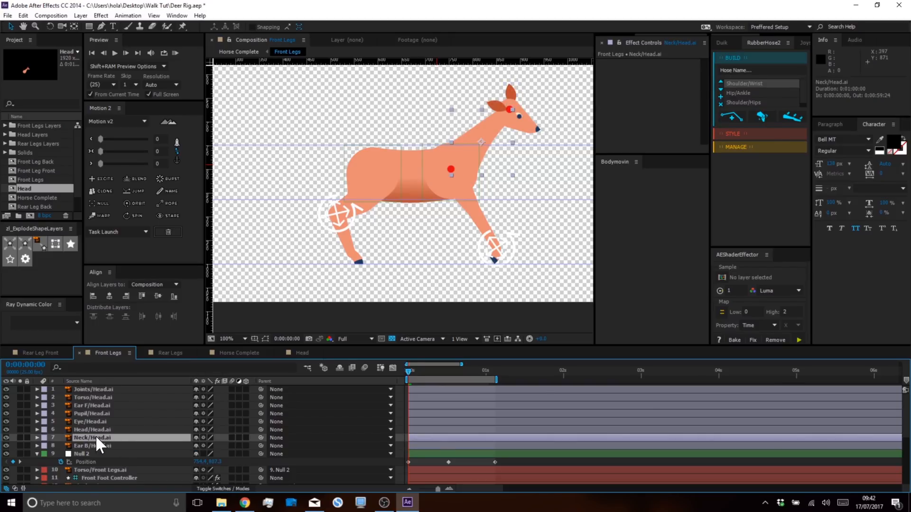
# Set the Neck layer's opacity to 30% and lock the layer.
pyautogui.press('t')
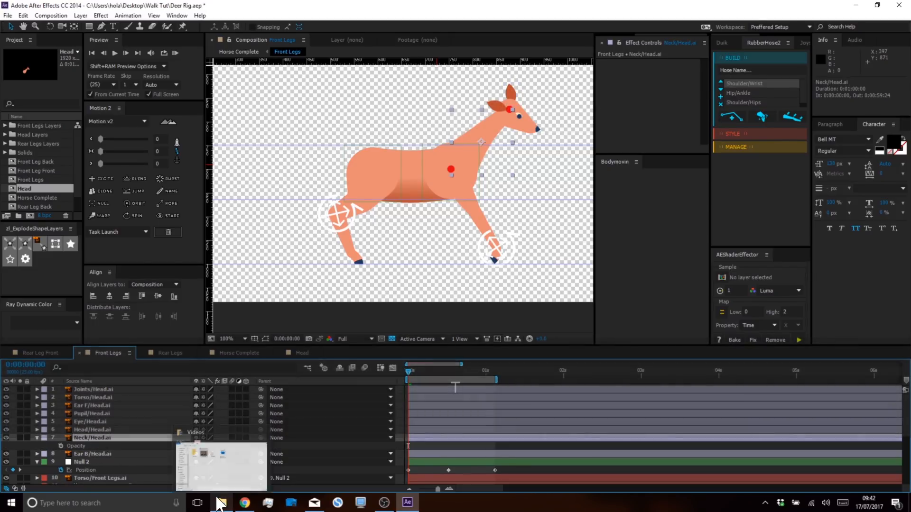
pyautogui.click(302, 443)
pyautogui.click(201, 446)
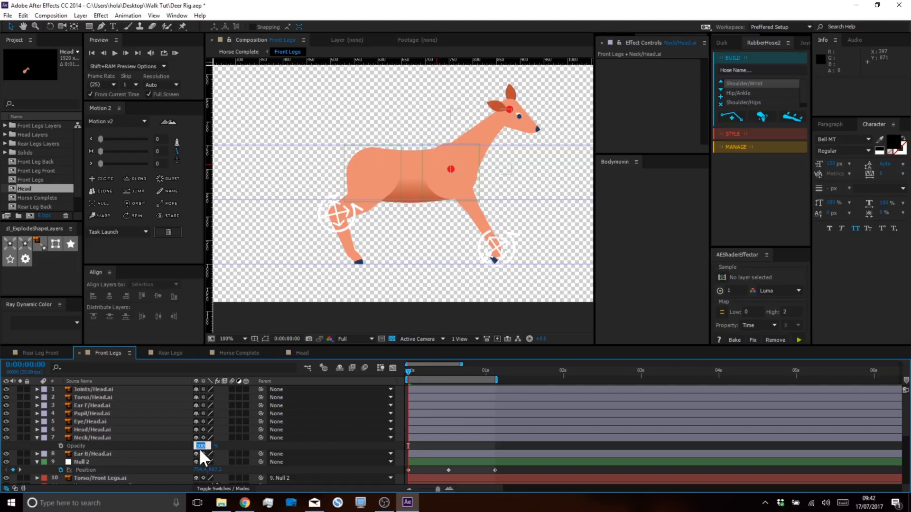
pyautogui.write('30')
pyautogui.press('Return')
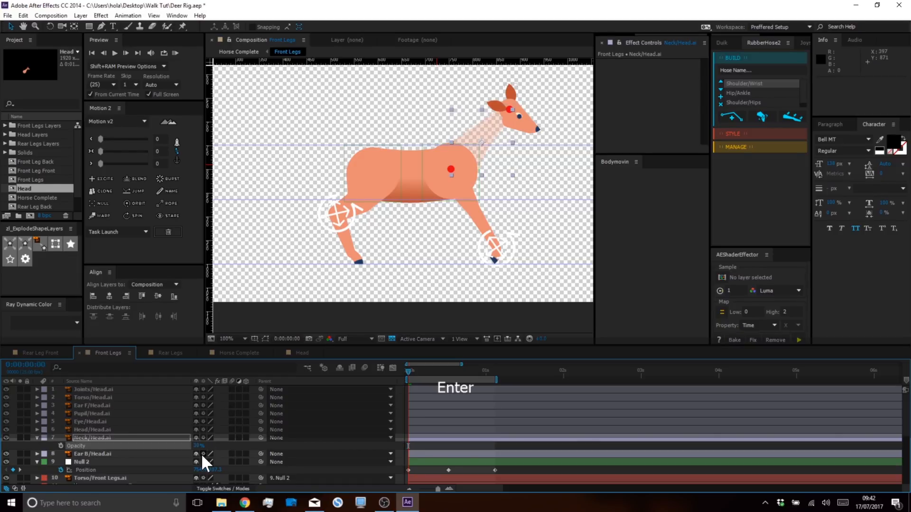
pyautogui.click(27, 437)
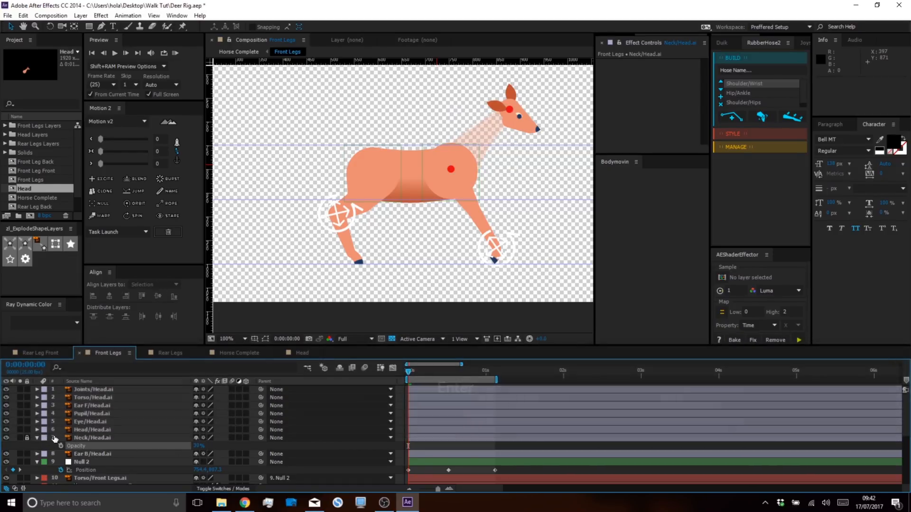
# Convert the Joints/Head.ai layer to a shape layer and explode it into a separate layer for each joint dot.
pyautogui.click(86, 430)
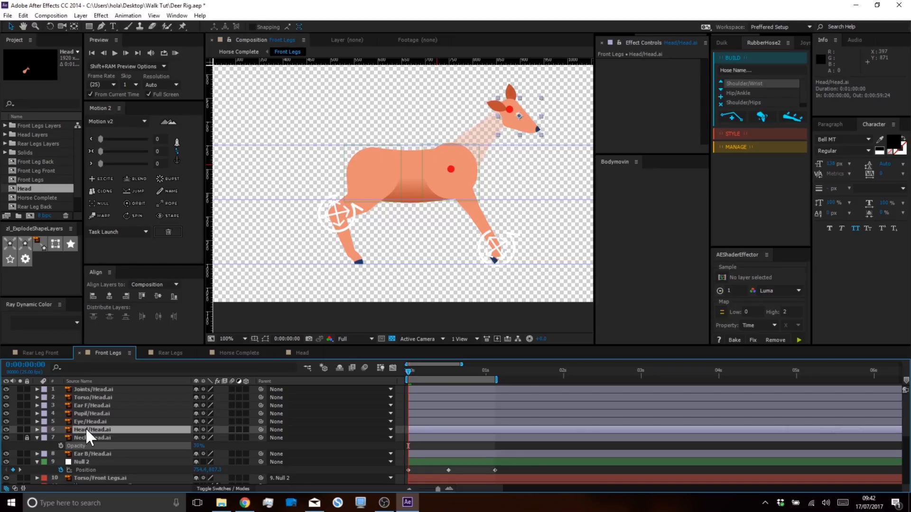
pyautogui.click(86, 388)
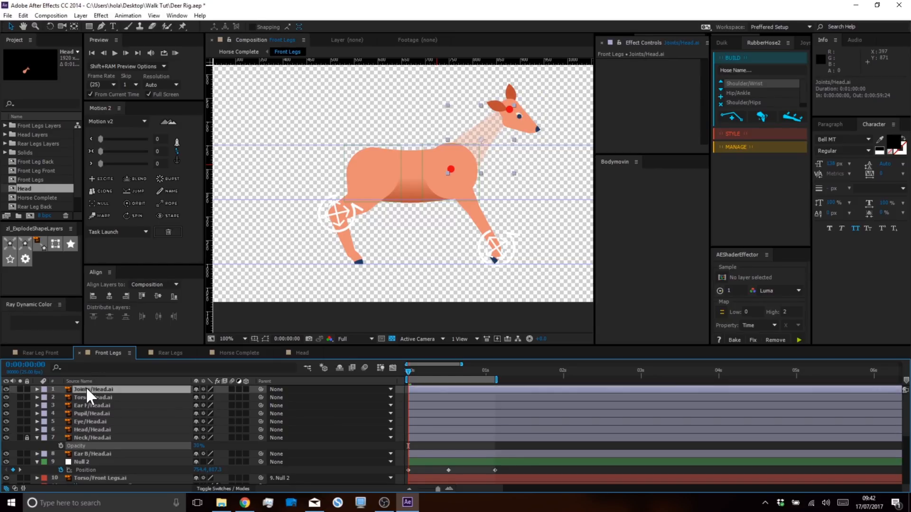
pyautogui.click(38, 241)
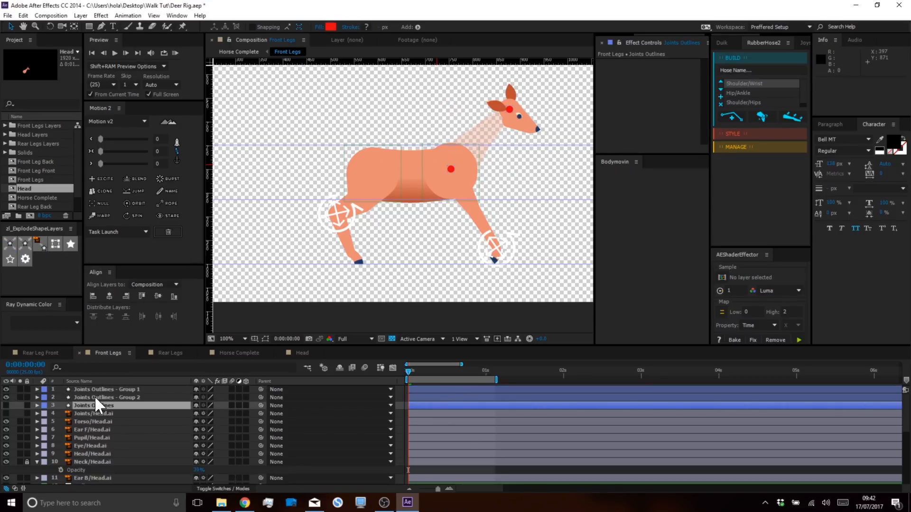
# Place a horizontal guide and a vertical guide at about 878 through the centre of the red head joint dot.
pyautogui.click(96, 397)
pyautogui.scroll(2, 503, 104)
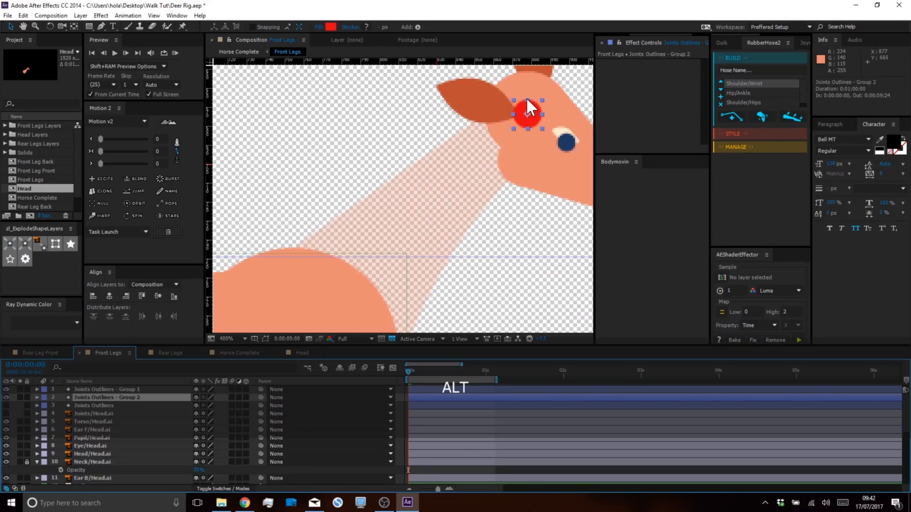
pyautogui.scroll(1, 527, 97)
pyautogui.moveTo(546, 61); pyautogui.dragTo(545, 129)
pyautogui.moveTo(212, 119); pyautogui.dragTo(527, 97)
# Place a horizontal guide at about 799.5 and a vertical guide at about 754.5 through the centre of the chest joint dot.
pyautogui.press('space')
pyautogui.moveTo(377, 185); pyautogui.dragTo(515, 28)
pyautogui.moveTo(302, 322); pyautogui.dragTo(514, 100)
pyautogui.click(429, 227)
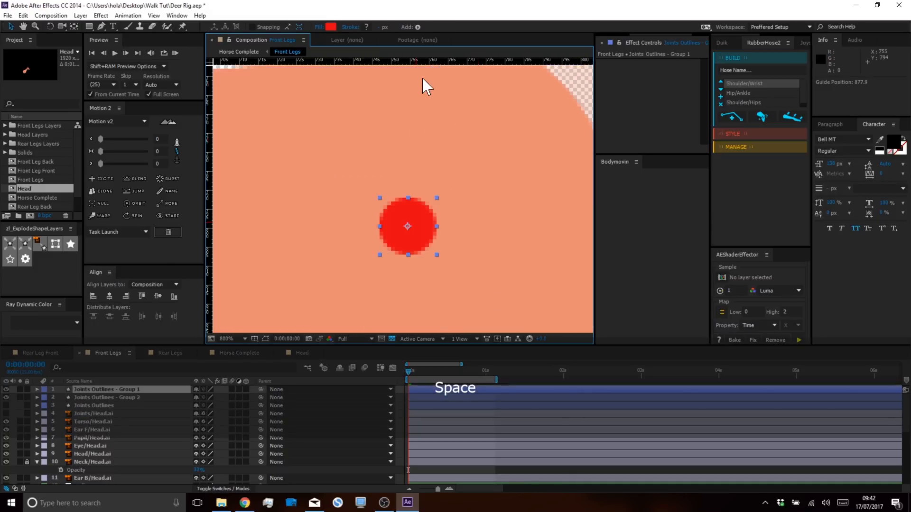
pyautogui.moveTo(425, 63); pyautogui.dragTo(415, 226)
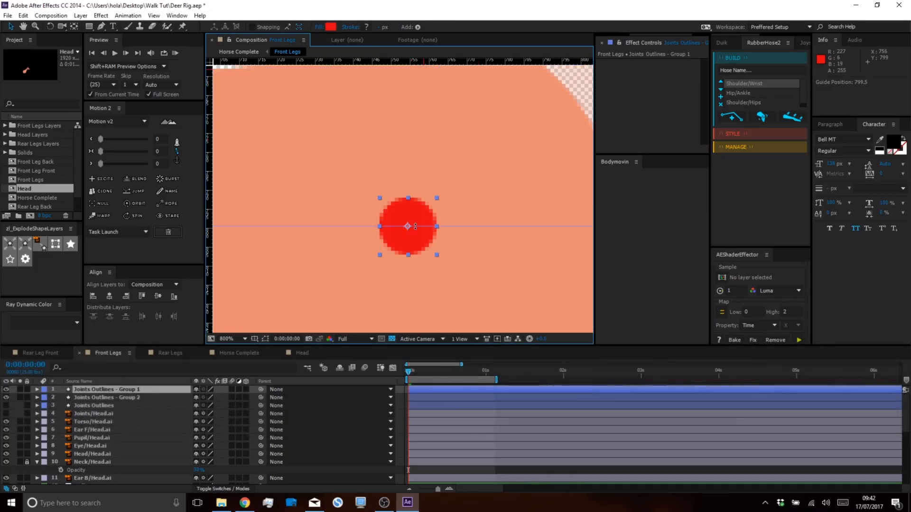
pyautogui.moveTo(407, 188); pyautogui.dragTo(409, 189)
pyautogui.keyDown('alt'); pyautogui.scroll(-6, 437, 199); pyautogui.keyUp('alt')
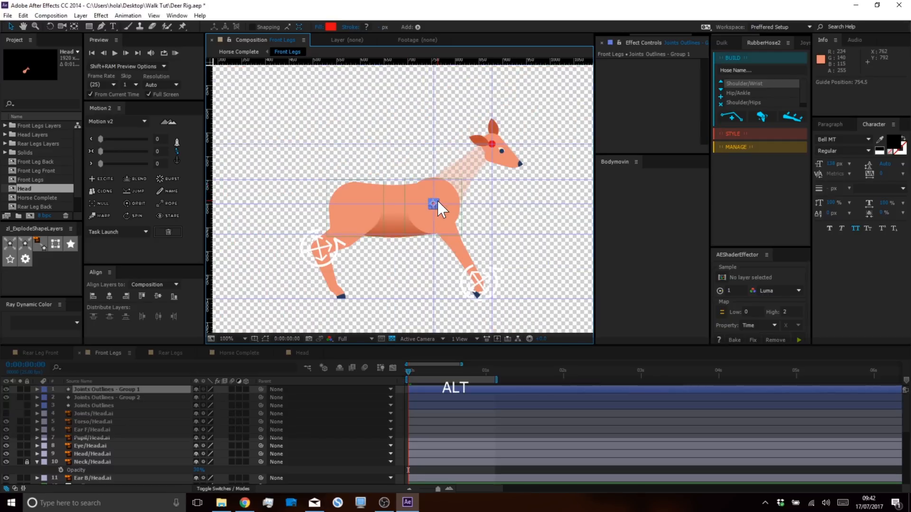
# Delete the Joints/Head.ai layer together with the three Joints Outlines layers.
pyautogui.click(84, 411)
pyautogui.keyDown('shift'); pyautogui.click(90, 387); pyautogui.keyUp('shift')
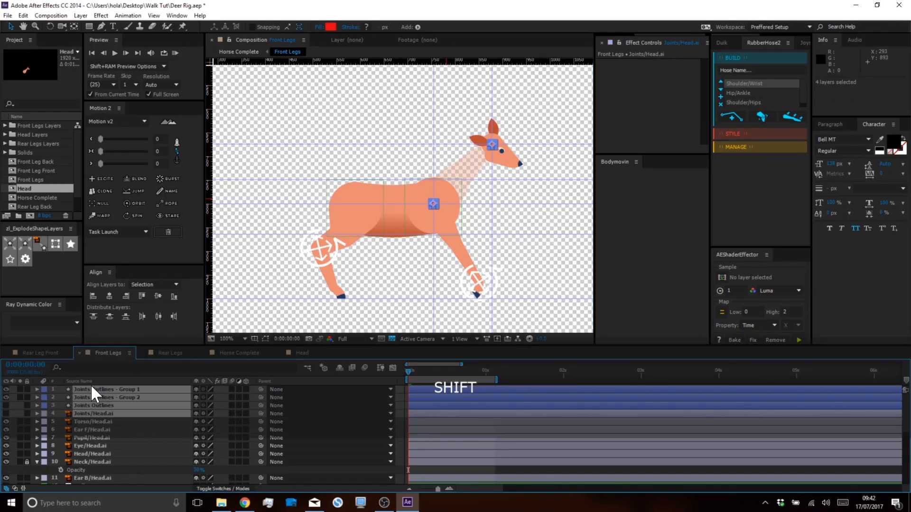
pyautogui.press('BackSpace')
# Move the Head/Head.ai layer's anchor point to the guide intersection at the head joint.
pyautogui.click(82, 419)
pyautogui.scroll(4, 498, 144)
pyautogui.press('y')
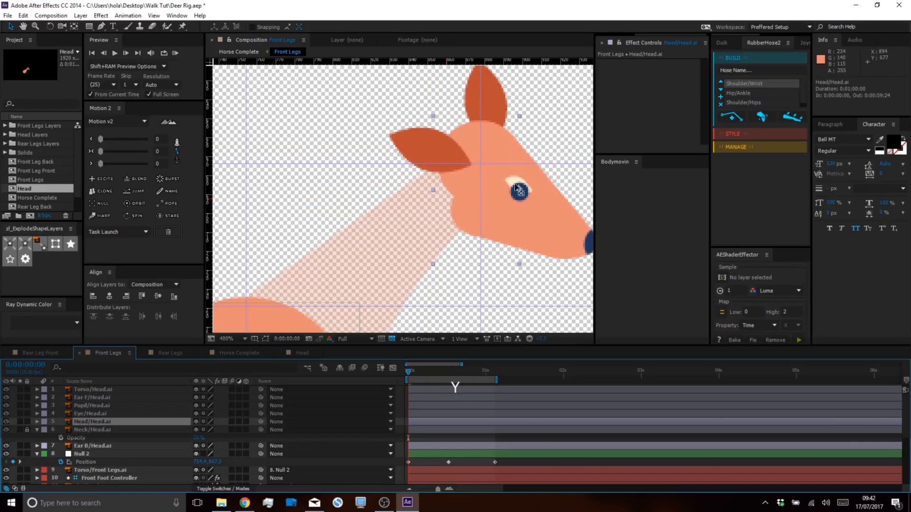
pyautogui.moveTo(515, 180); pyautogui.dragTo(480, 163)
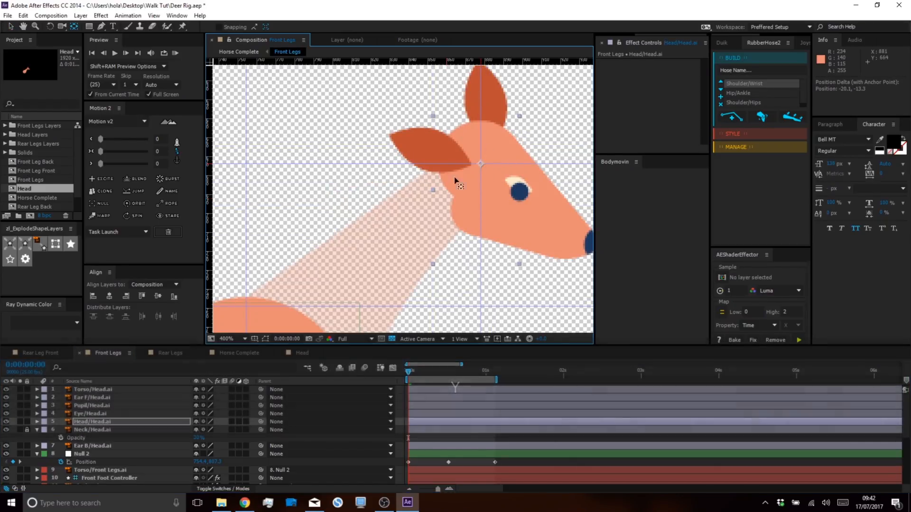
# Move the anchor points of Ear B, soloed while adjusting it, and Ear F to the base of each ear.
pyautogui.click(84, 445)
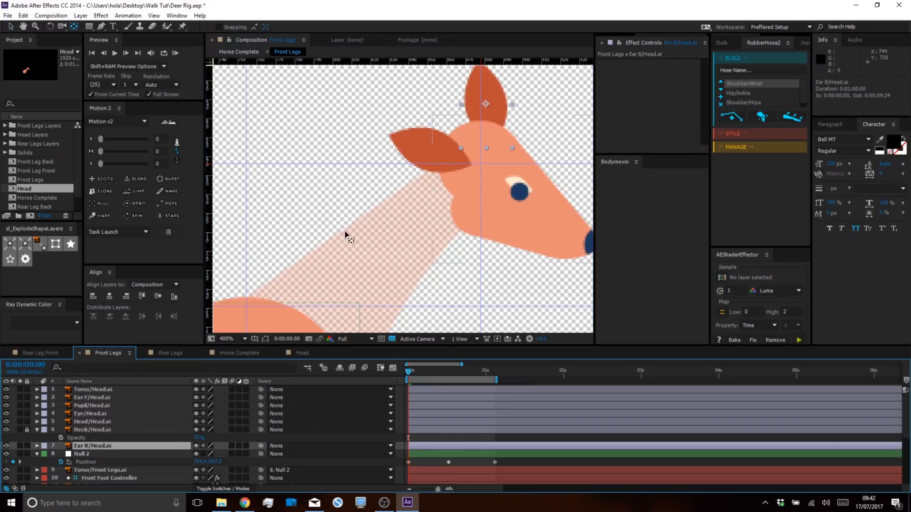
pyautogui.click(21, 445)
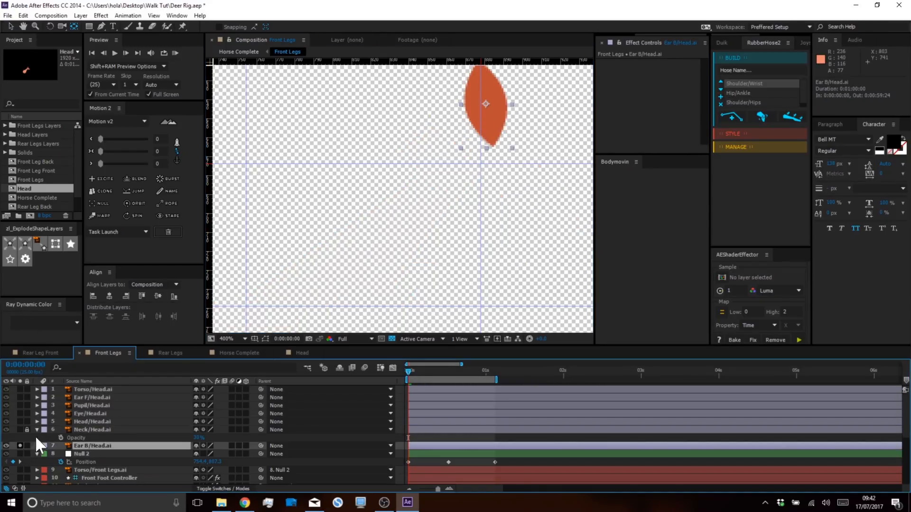
pyautogui.moveTo(488, 115); pyautogui.dragTo(493, 145)
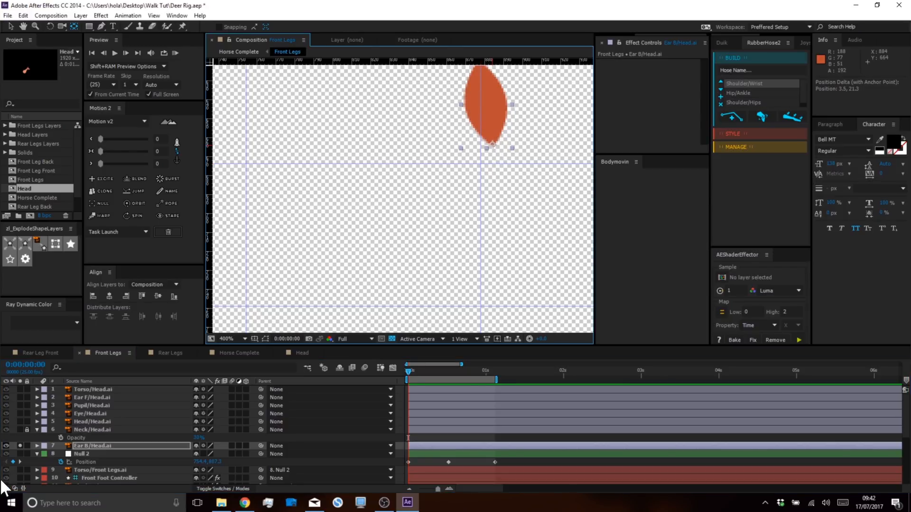
pyautogui.click(19, 445)
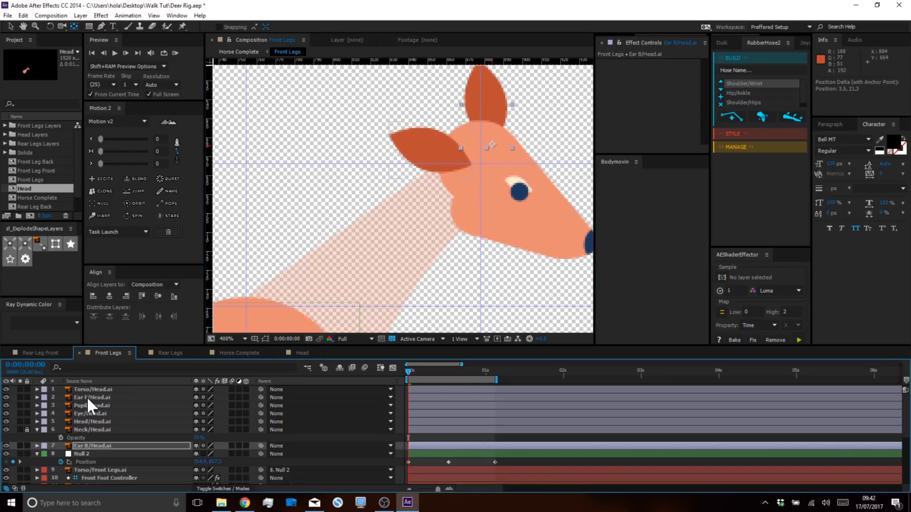
pyautogui.click(87, 397)
pyautogui.moveTo(466, 166); pyautogui.dragTo(470, 164)
# Parent the Ear F and Ear B layers to the Head/Head.ai layer.
pyautogui.press('ctrl')
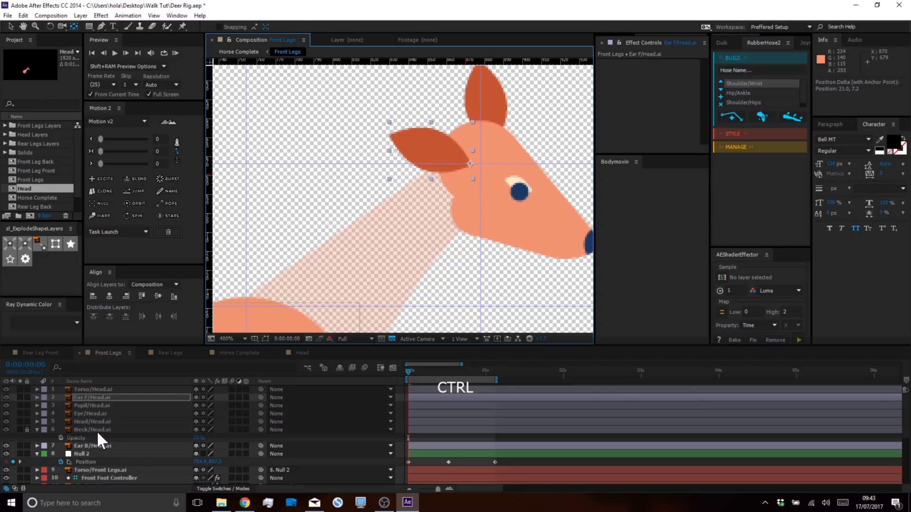
pyautogui.keyDown('ctrl'); pyautogui.click(98, 443); pyautogui.keyUp('ctrl')
pyautogui.moveTo(260, 445); pyautogui.dragTo(86, 420)
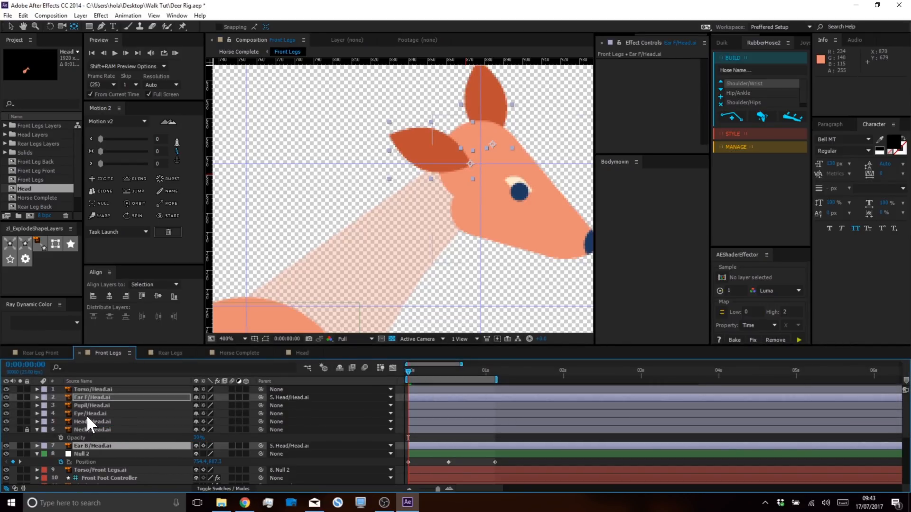
pyautogui.keyDown('ctrl'); pyautogui.click(88, 413); pyautogui.keyUp('ctrl')
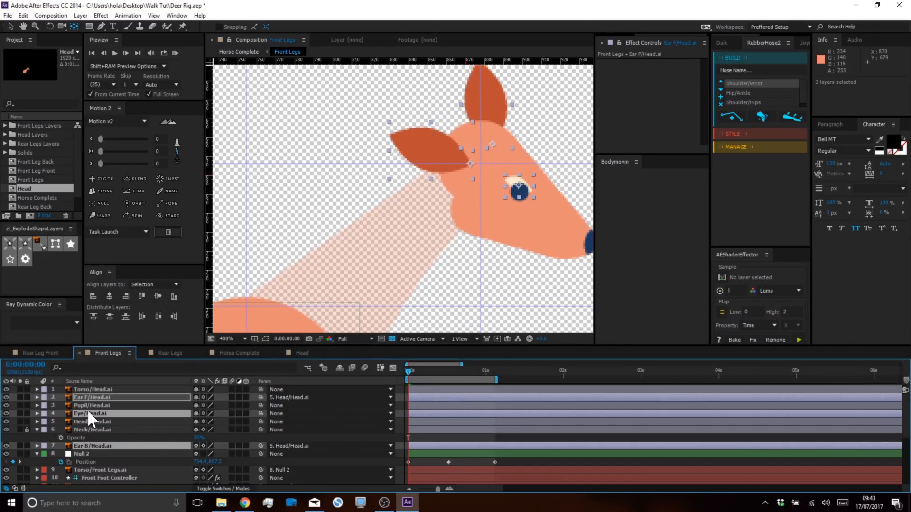
pyautogui.keyDown('ctrl'); pyautogui.click(87, 419); pyautogui.keyUp('ctrl')
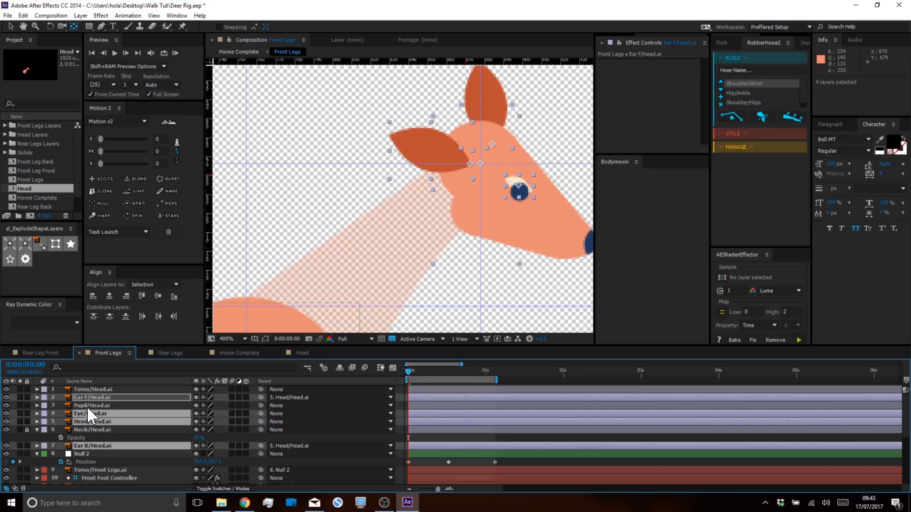
pyautogui.hotkey('ctrl', 'space')
pyautogui.keyDown('ctrl'); pyautogui.click(91, 406); pyautogui.keyUp('ctrl')
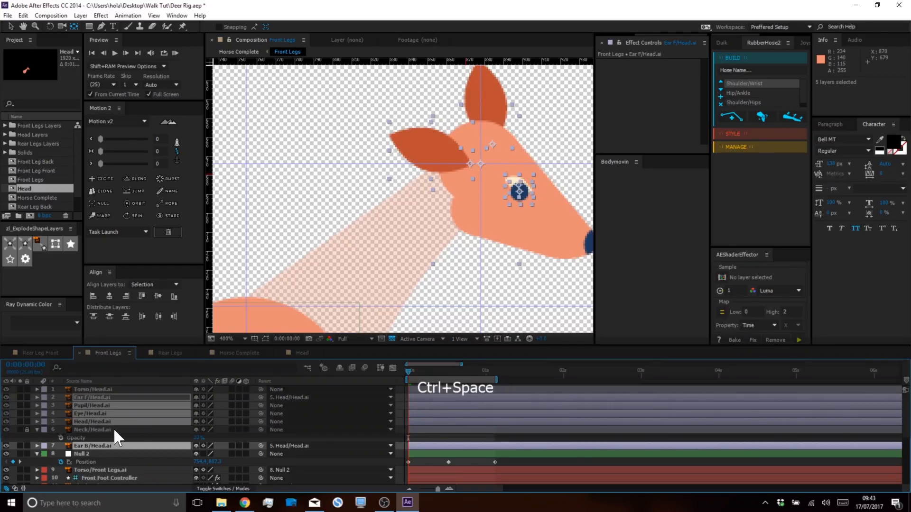
pyautogui.press('ctrl')
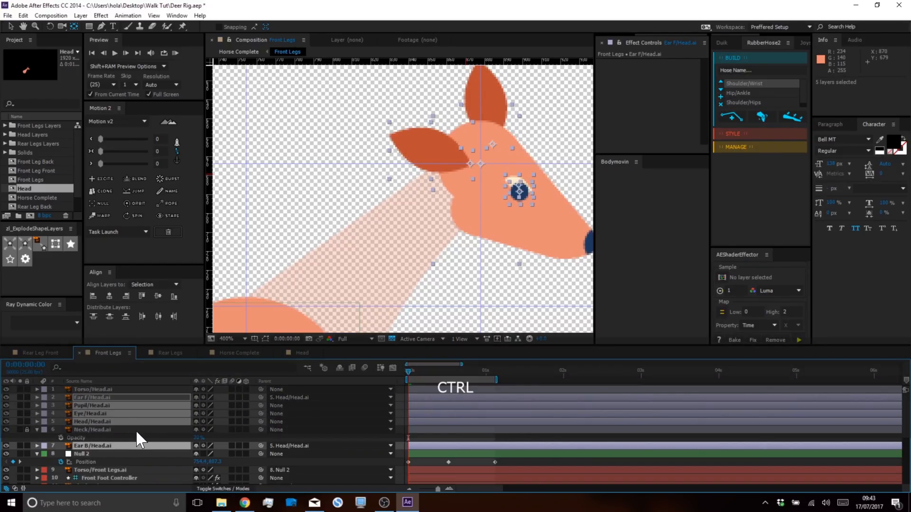
pyautogui.click(127, 466)
pyautogui.click(87, 421)
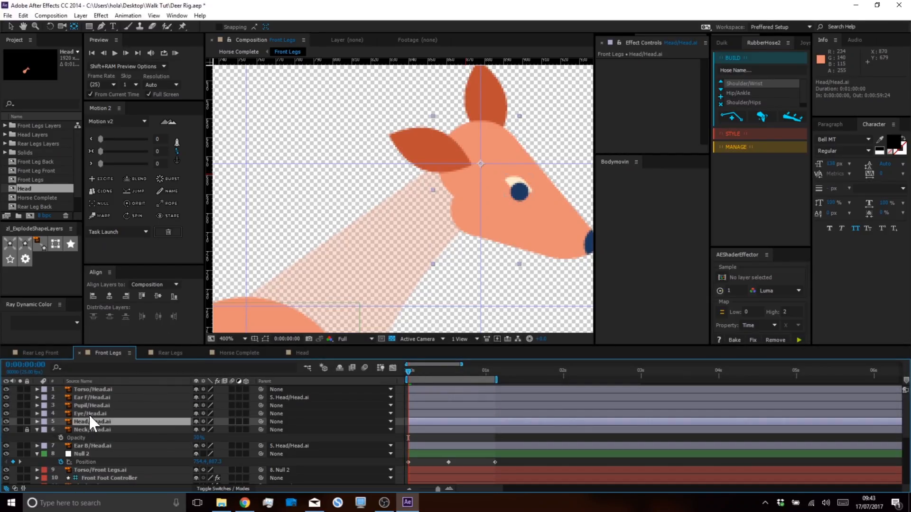
# Convert the Eye/Head.ai layer to a shape layer and delete the original Illustrator layer.
pyautogui.click(93, 413)
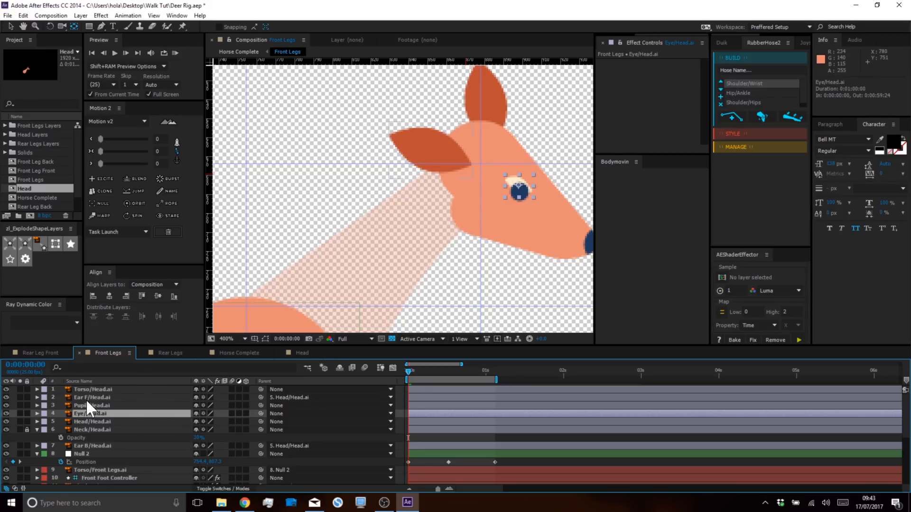
pyautogui.click(13, 24)
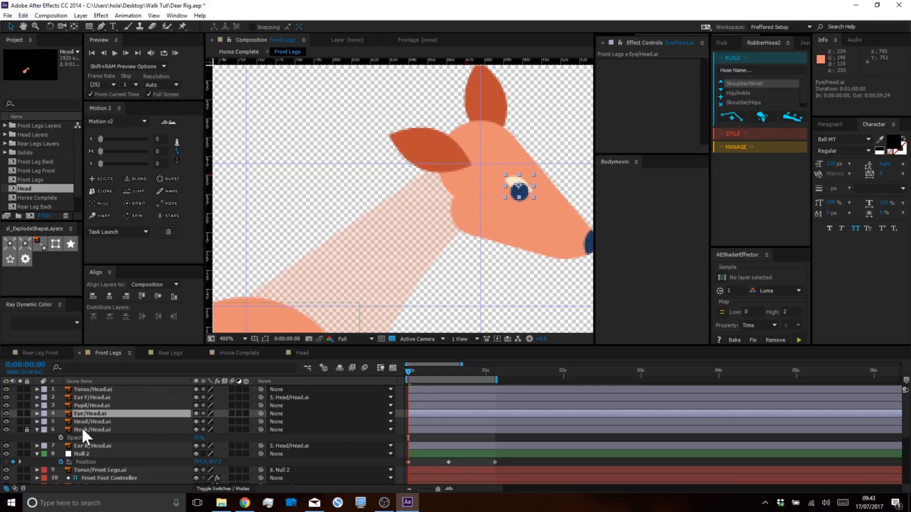
pyautogui.click(91, 411)
pyautogui.click(25, 245)
pyautogui.click(95, 420)
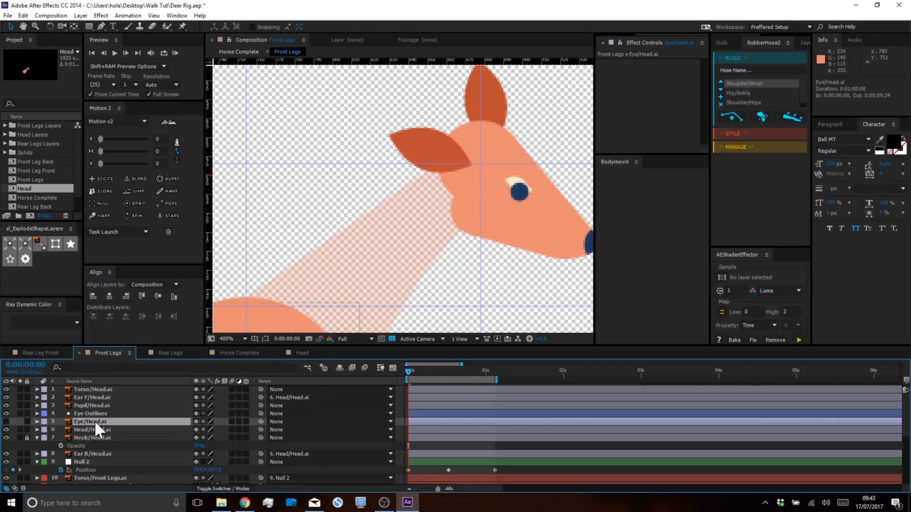
pyautogui.press('BackSpace')
# Duplicate the Eye Outlines layer, rename the copy Mask, and place it directly above the Pupil layer.
pyautogui.click(92, 413)
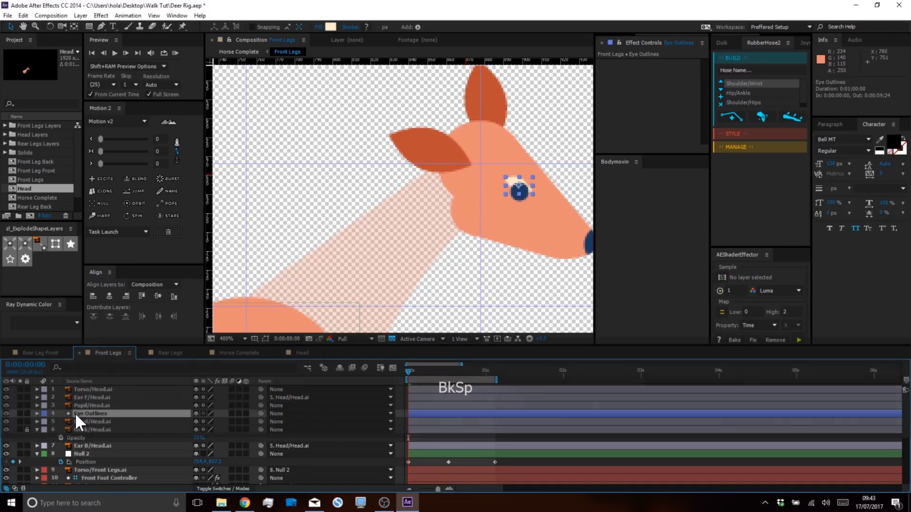
pyautogui.hotkey('ctrl', 'd')
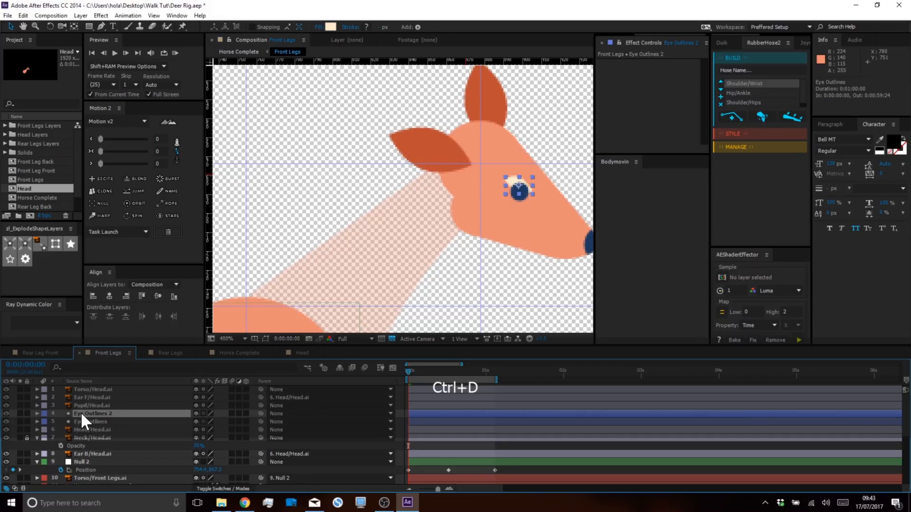
pyautogui.press('Return')
pyautogui.write('Mas')
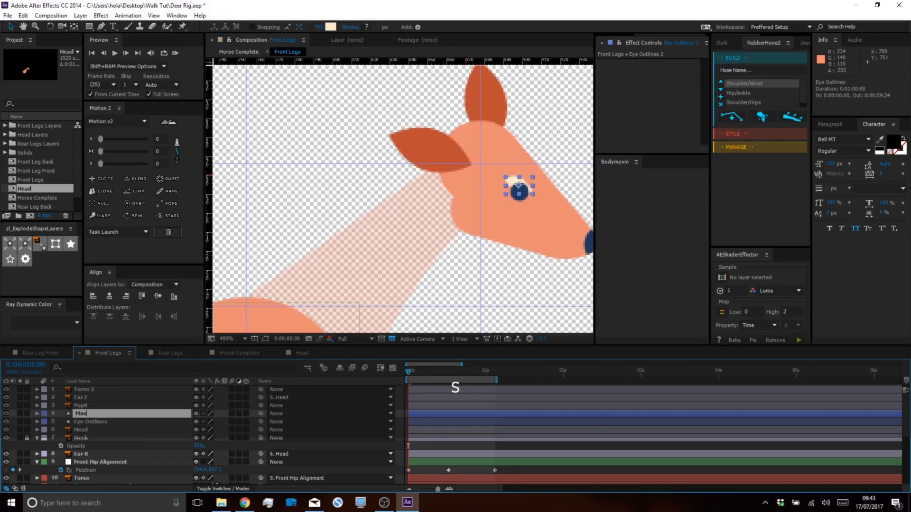
pyautogui.write('k')
pyautogui.press('Return')
pyautogui.moveTo(81, 412); pyautogui.dragTo(79, 400)
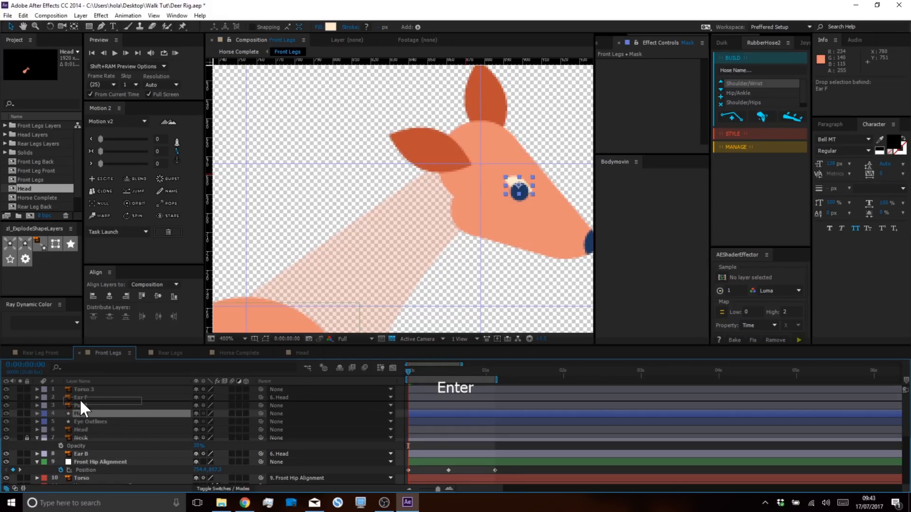
# Reveal the Path properties of the Mask and Eye Outlines shape layers.
pyautogui.click(82, 420)
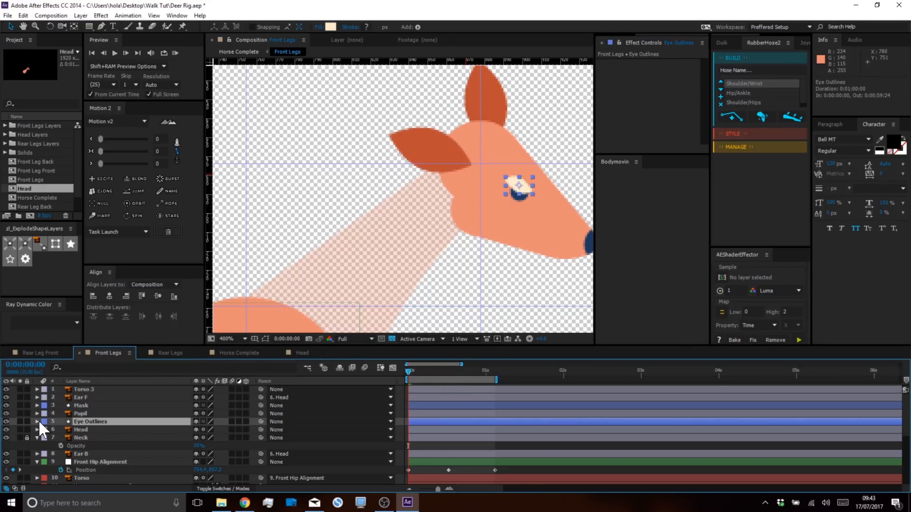
pyautogui.click(37, 422)
pyautogui.click(37, 405)
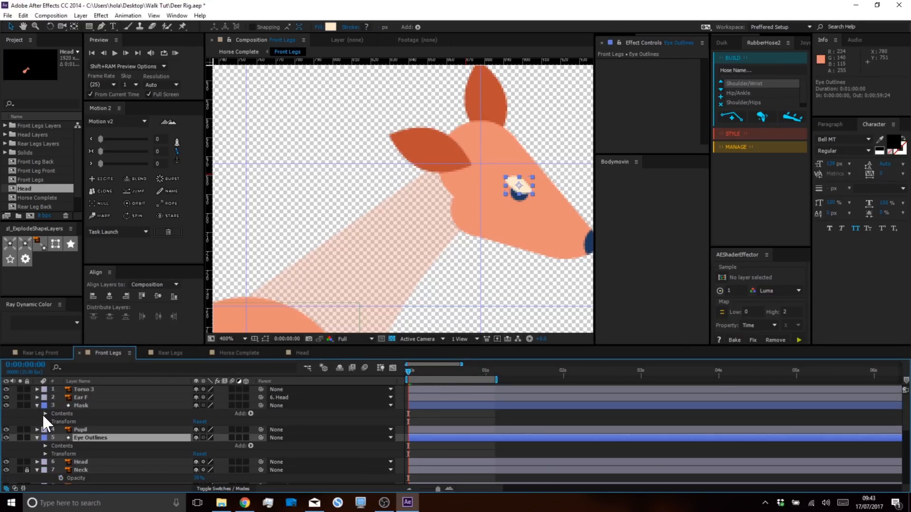
pyautogui.click(45, 414)
pyautogui.click(53, 421)
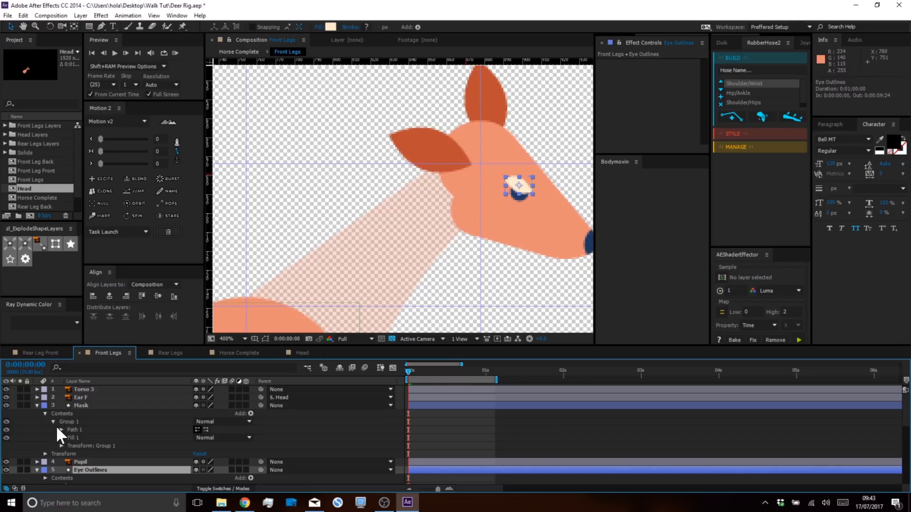
pyautogui.click(61, 429)
pyautogui.moveTo(81, 437); pyautogui.dragTo(85, 420)
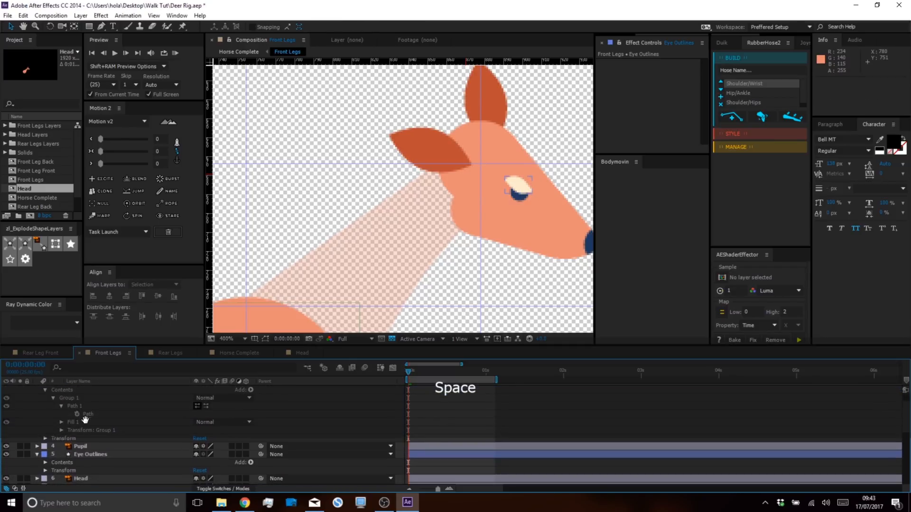
pyautogui.click(45, 462)
pyautogui.click(52, 467)
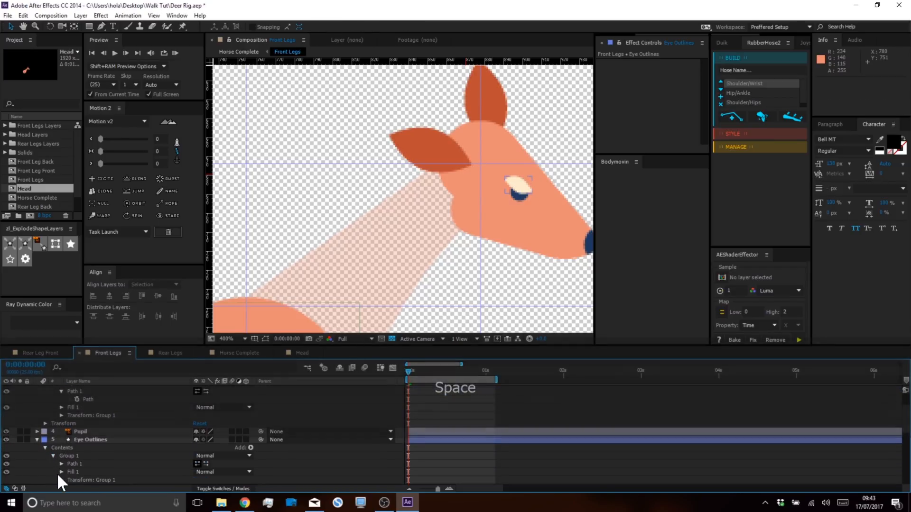
pyautogui.click(61, 464)
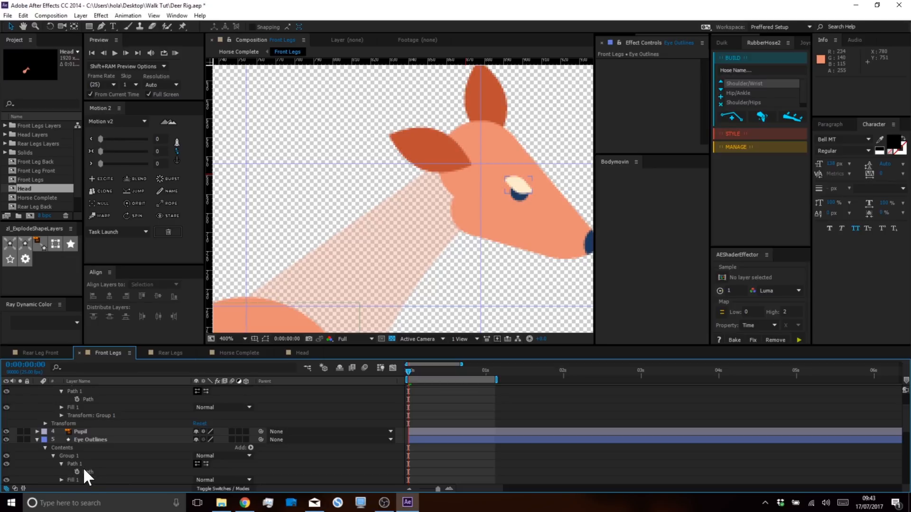
# Add an expression to the Mask layer's Path that links it to the Eye Outlines layer's Path.
pyautogui.moveTo(95, 406); pyautogui.dragTo(80, 420)
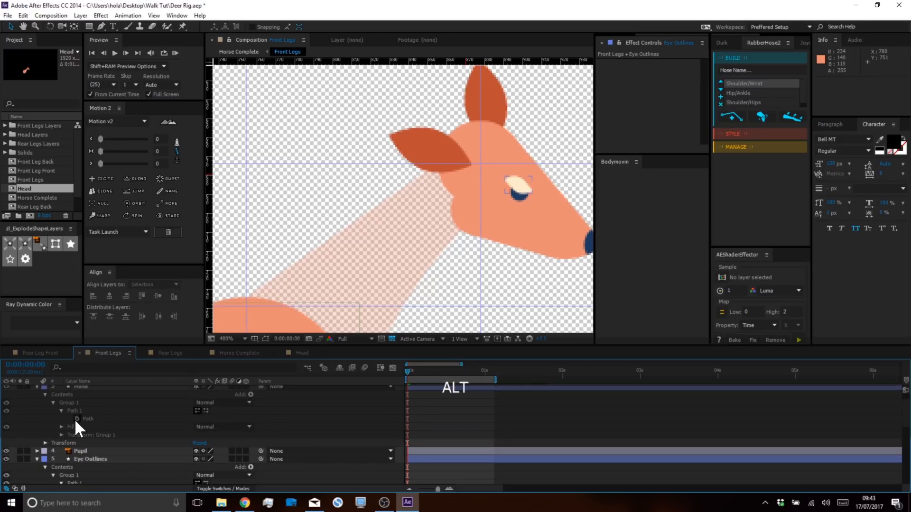
pyautogui.keyDown('alt'); pyautogui.click(77, 420); pyautogui.keyUp('alt')
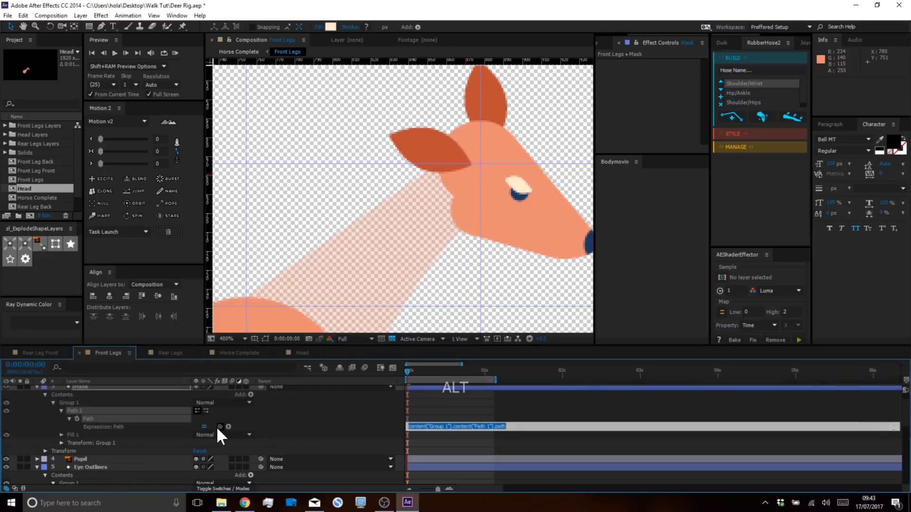
pyautogui.moveTo(219, 427); pyautogui.dragTo(108, 428)
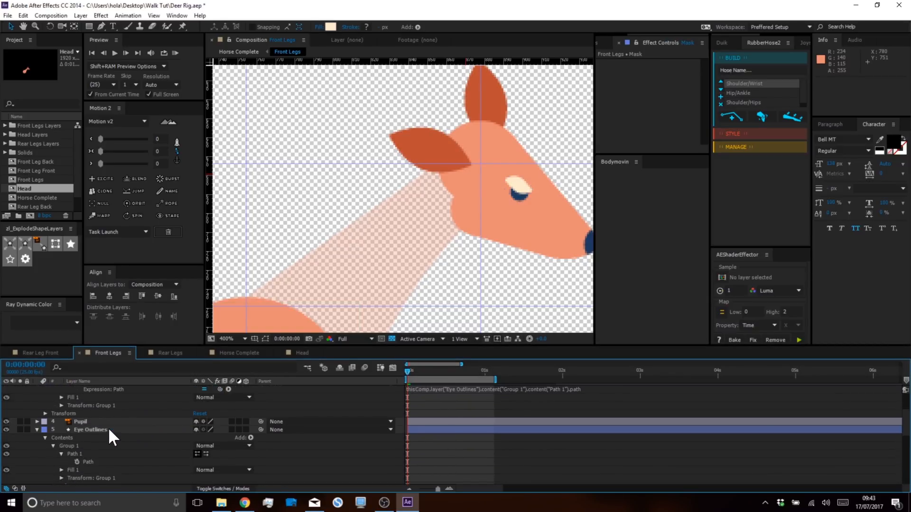
pyautogui.click(309, 405)
pyautogui.scroll(3, 204, 424)
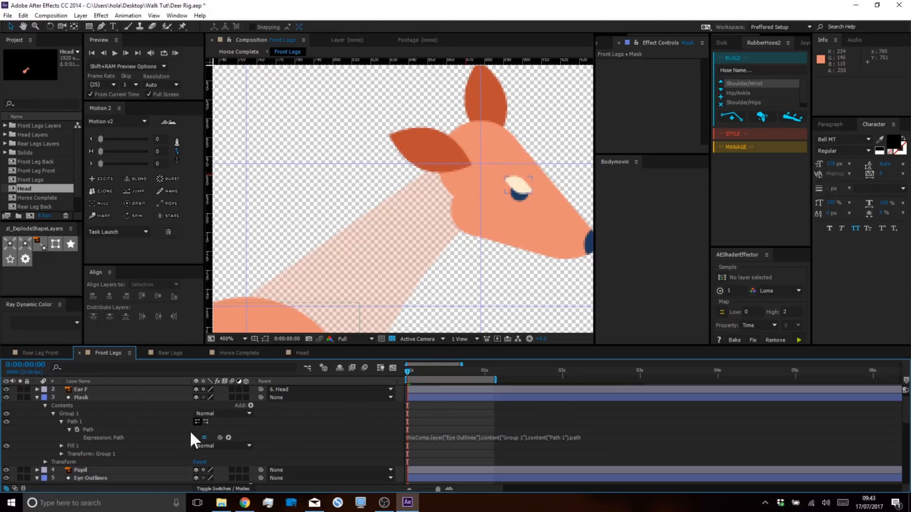
pyautogui.click(37, 398)
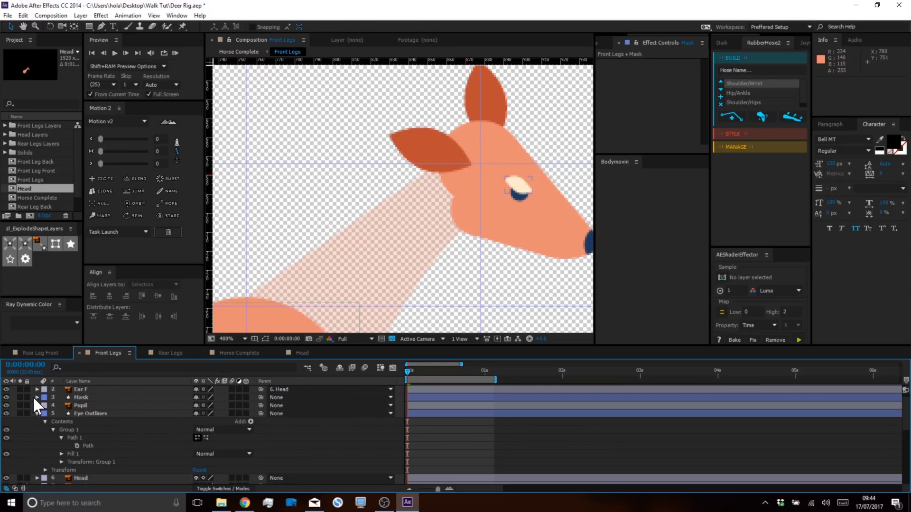
# Set the Pupil layer's track matte to Alpha, using the Mask layer above it.
pyautogui.click(81, 412)
pyautogui.click(78, 405)
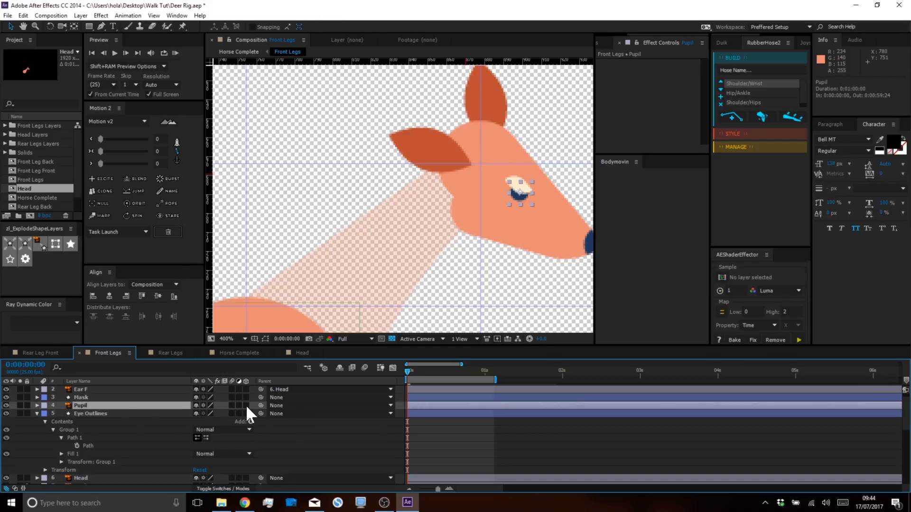
pyautogui.click(235, 487)
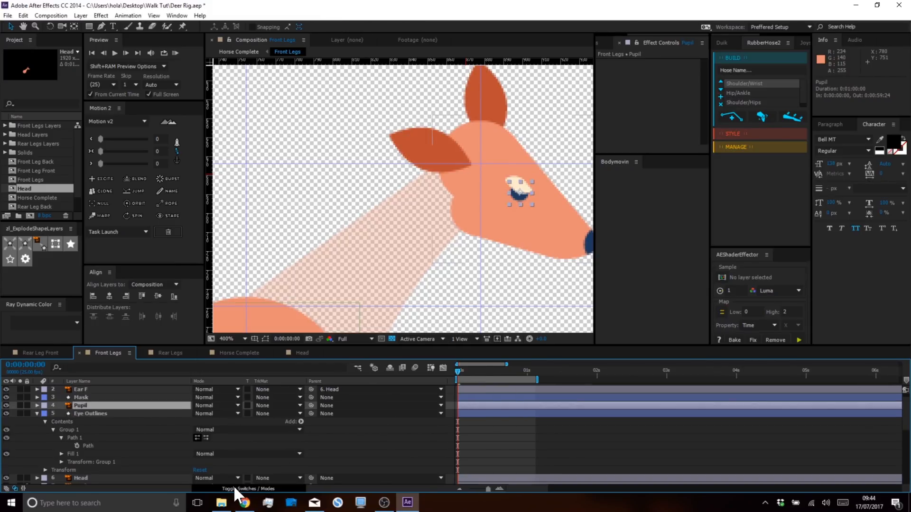
pyautogui.click(264, 405)
pyautogui.click(279, 430)
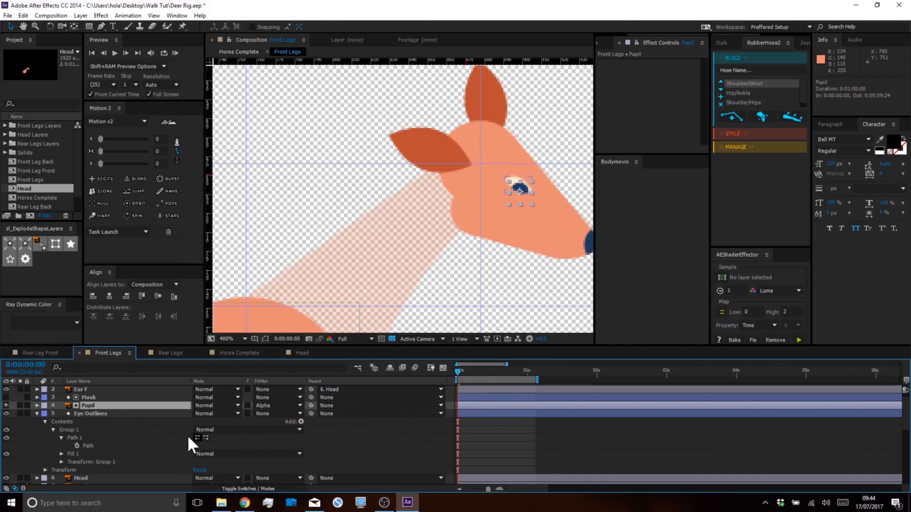
# Try reshaping the Eye Outlines path with a keyframe, undo the path edit and delete the keyframe.
pyautogui.click(91, 413)
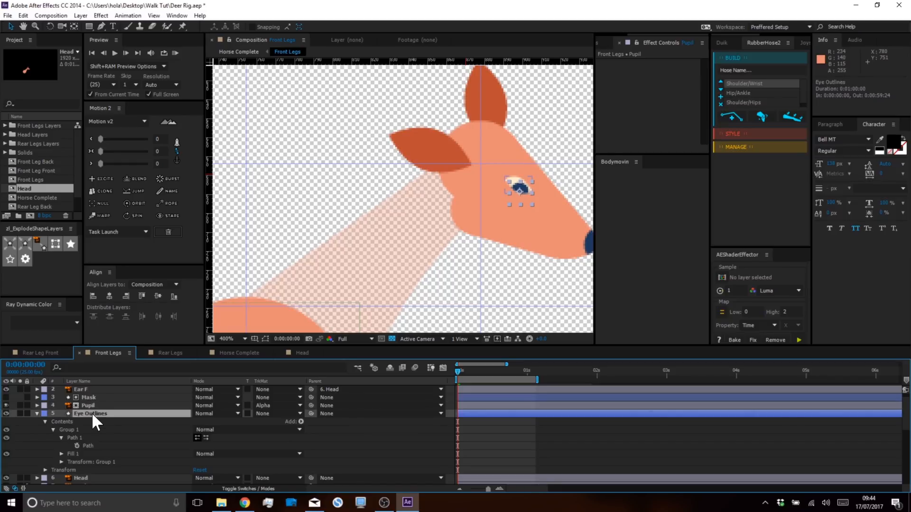
pyautogui.click(503, 434)
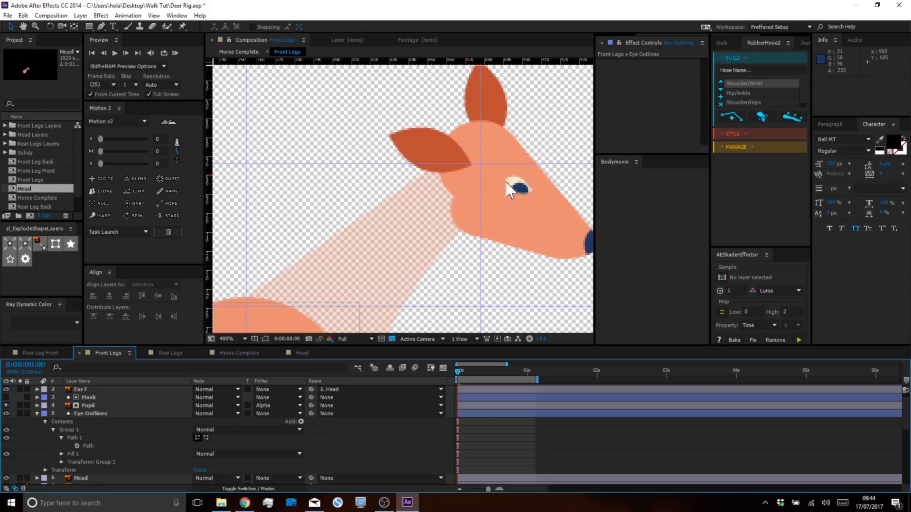
pyautogui.click(91, 413)
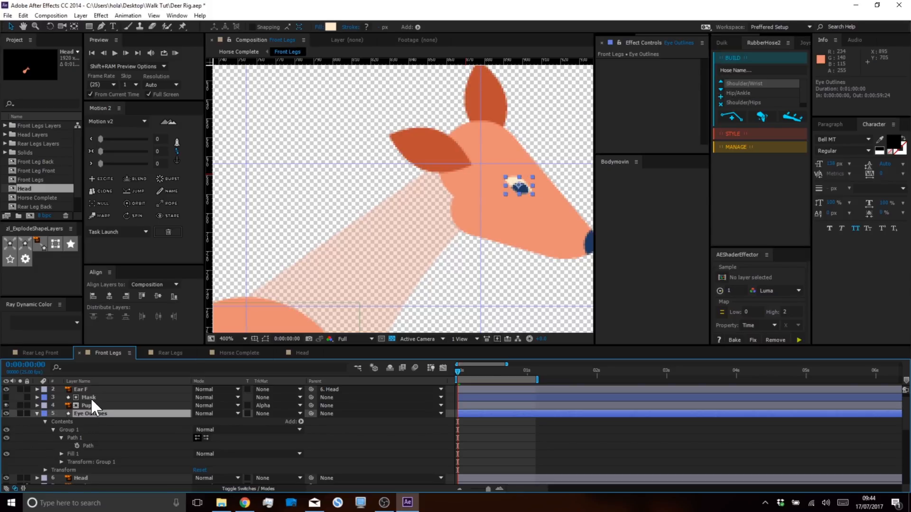
pyautogui.click(89, 445)
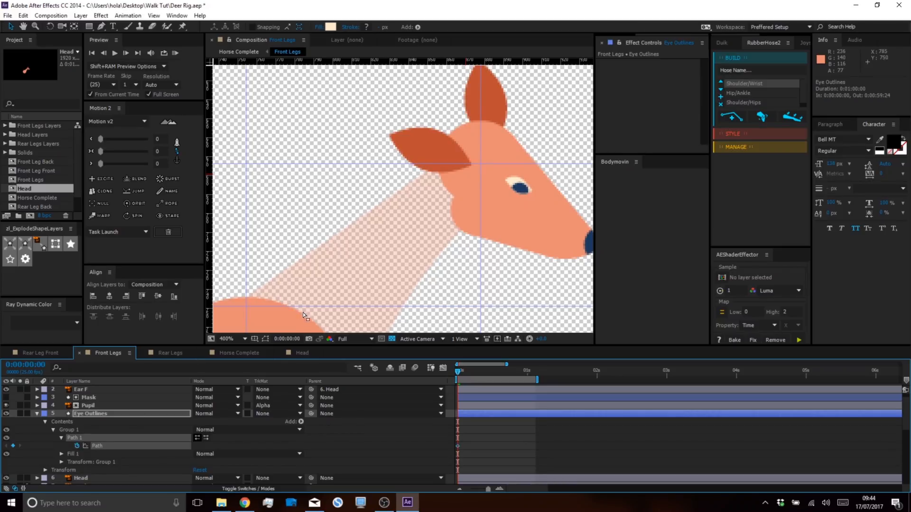
pyautogui.click(264, 339)
pyautogui.scroll(1, 511, 174)
pyautogui.moveTo(507, 179); pyautogui.dragTo(457, 189)
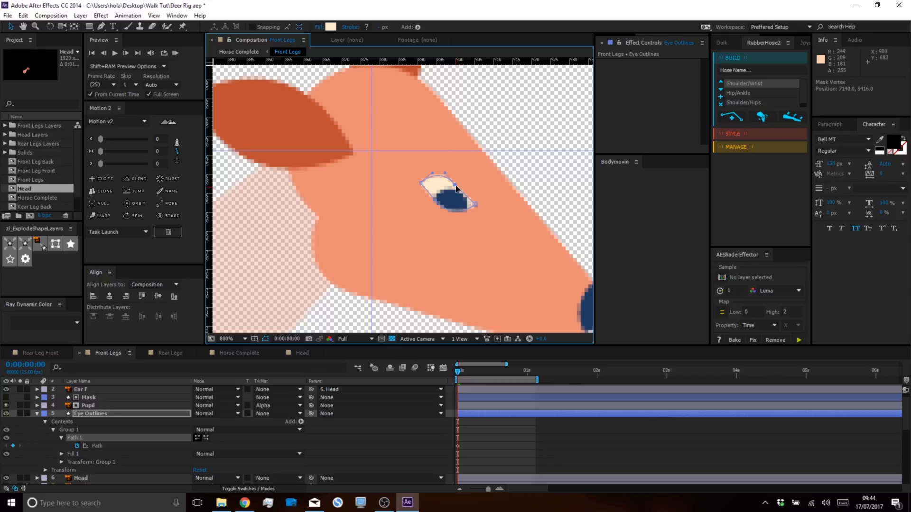
pyautogui.hotkey('ctrl', 'z')
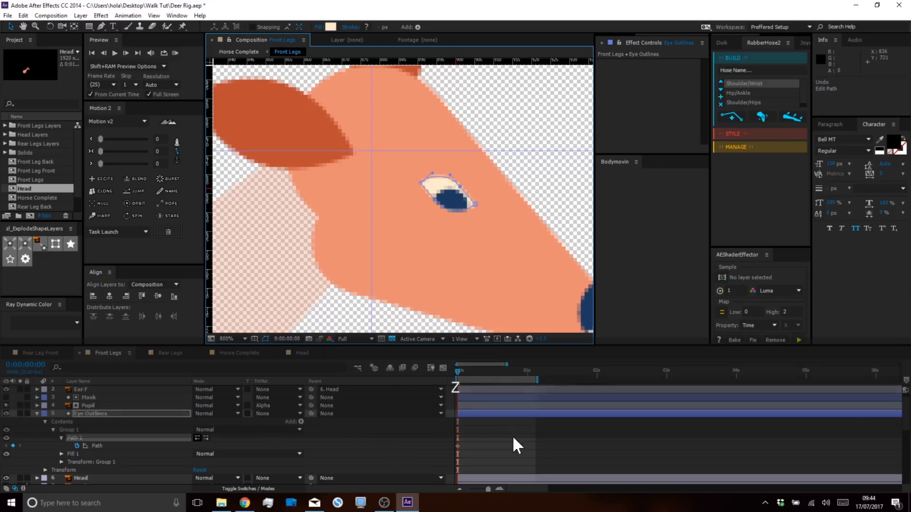
pyautogui.moveTo(477, 446); pyautogui.dragTo(452, 449)
pyautogui.press('BackSpace')
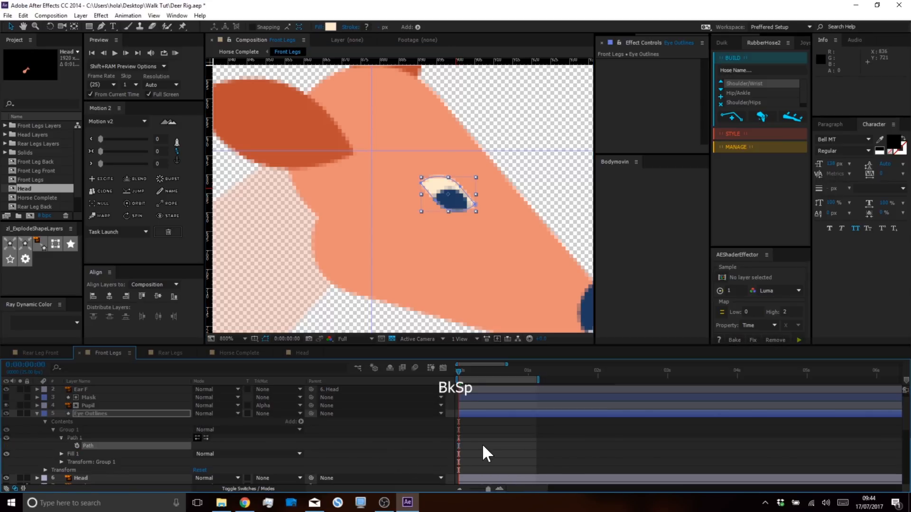
pyautogui.click(484, 443)
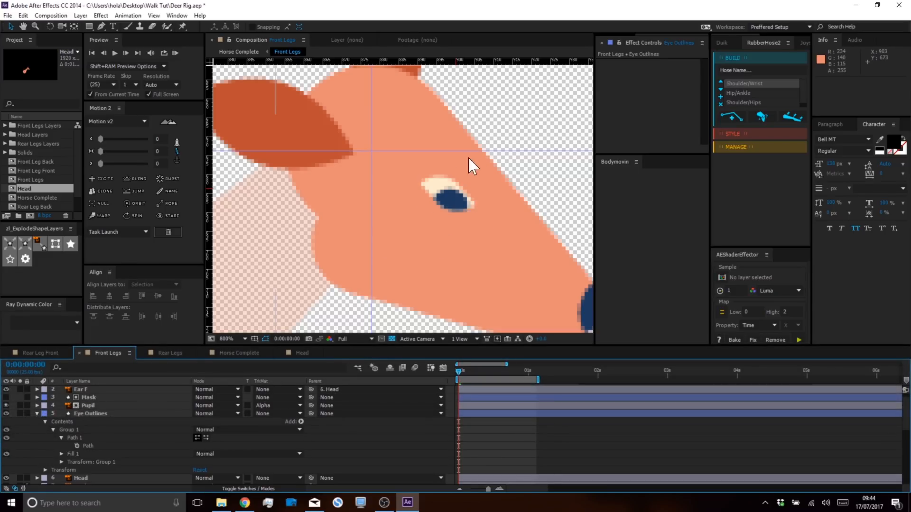
# Give the Mask, Pupil and Eye Outlines layers a Peach label and parent them to the Head layer.
pyautogui.click(37, 413)
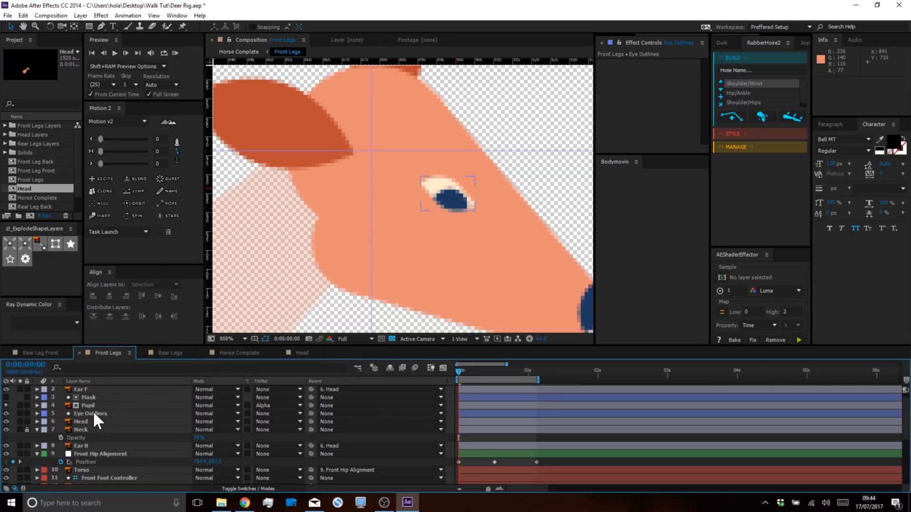
pyautogui.click(93, 413)
pyautogui.keyDown('shift'); pyautogui.click(87, 397); pyautogui.keyUp('shift')
pyautogui.click(45, 400)
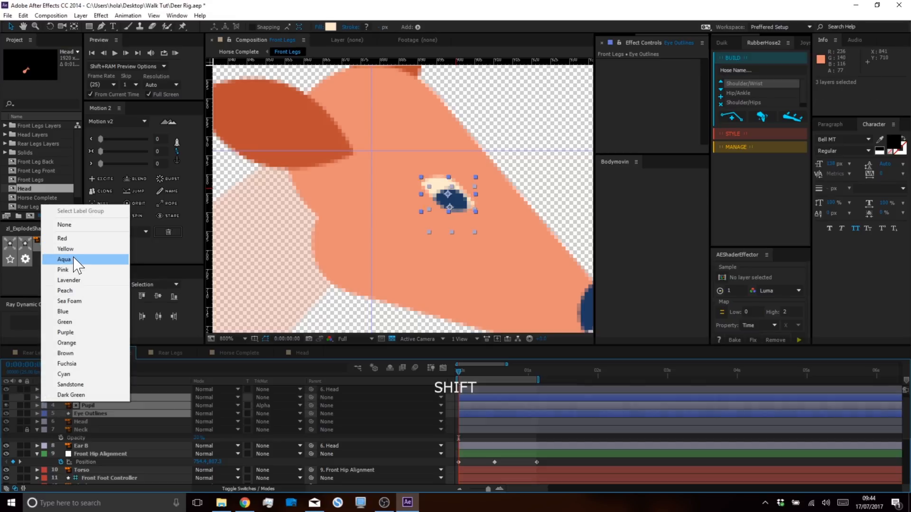
pyautogui.click(84, 291)
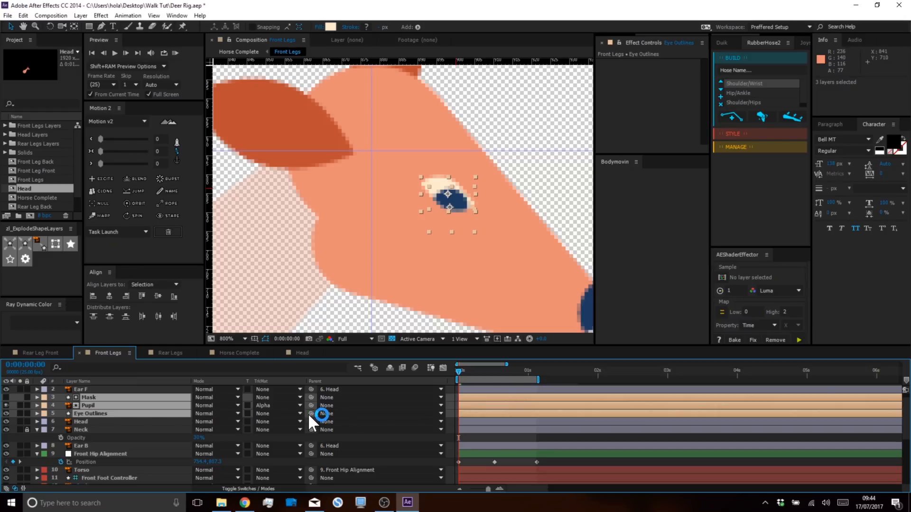
pyautogui.moveTo(312, 413); pyautogui.dragTo(90, 422)
# Lock the Mask, Pupil and Eye Outlines layers and hide them from the timeline as shy layers.
pyautogui.moveTo(27, 398); pyautogui.dragTo(27, 422)
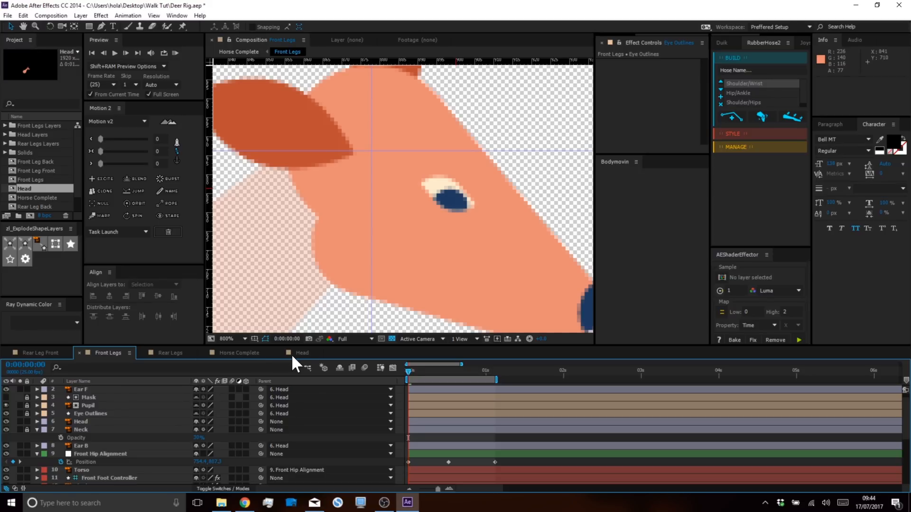
pyautogui.click(339, 368)
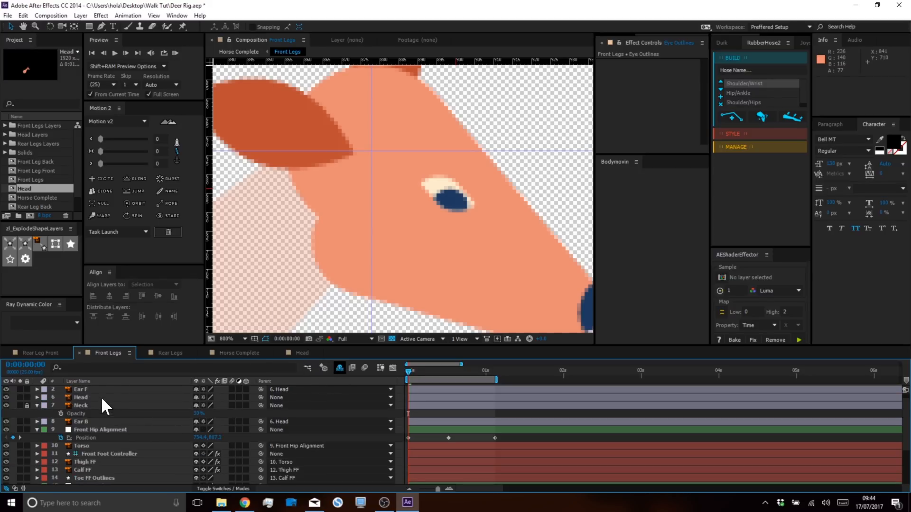
# Try rotating the Head layer around its anchor point to test the rig, and undo the rotation.
pyautogui.click(80, 397)
pyautogui.scroll(-1, 423, 218)
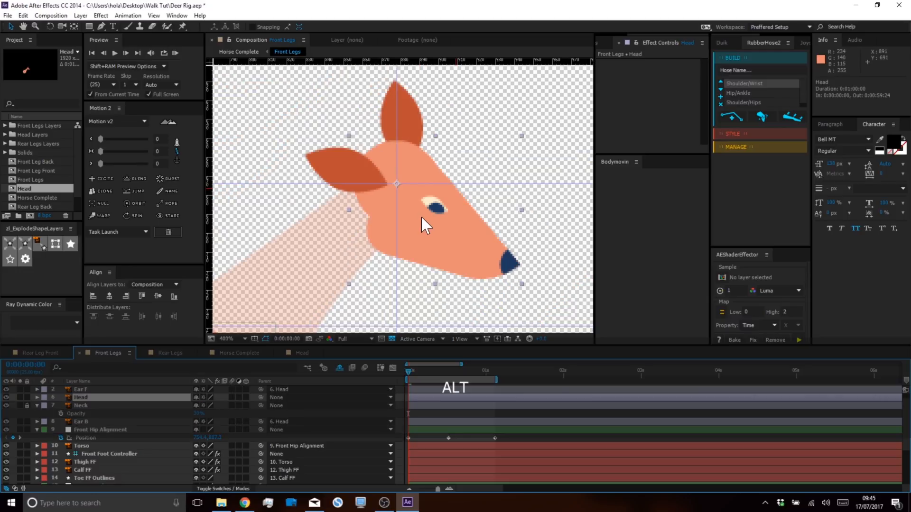
pyautogui.scroll(-1, 422, 218)
pyautogui.press('space')
pyautogui.moveTo(407, 235); pyautogui.dragTo(438, 181)
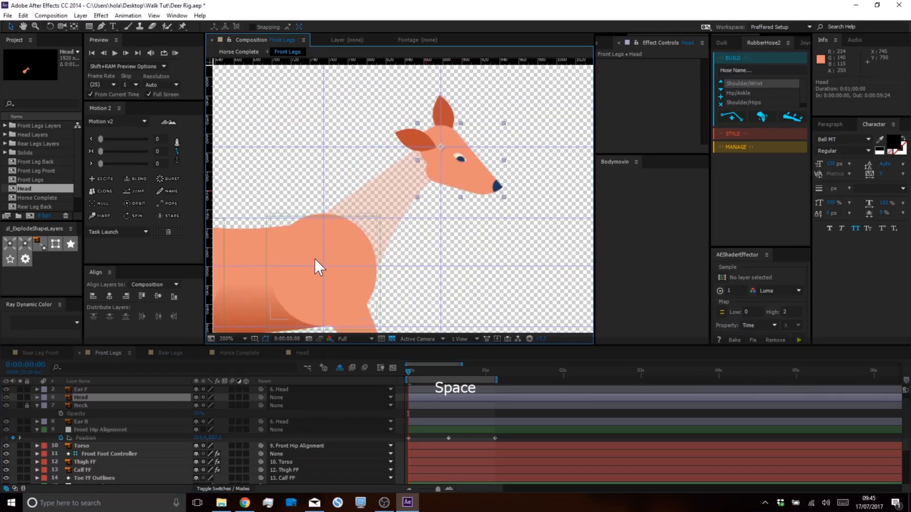
pyautogui.click(412, 356)
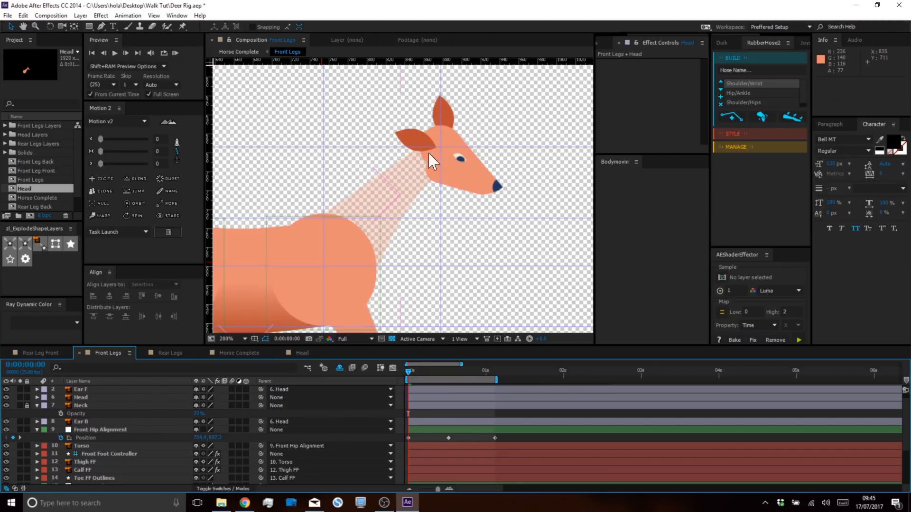
pyautogui.click(89, 397)
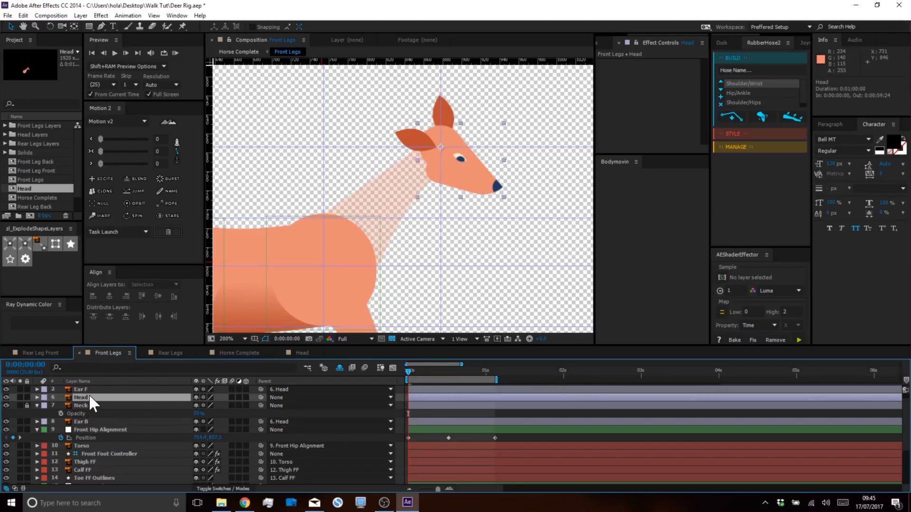
pyautogui.press('r')
pyautogui.moveTo(203, 405)
pyautogui.mouseDown()
pyautogui.moveTo(172, 401)
pyautogui.moveTo(194, 404)
pyautogui.mouseUp()
pyautogui.hotkey('ctrl', 'z')
pyautogui.click(448, 405)
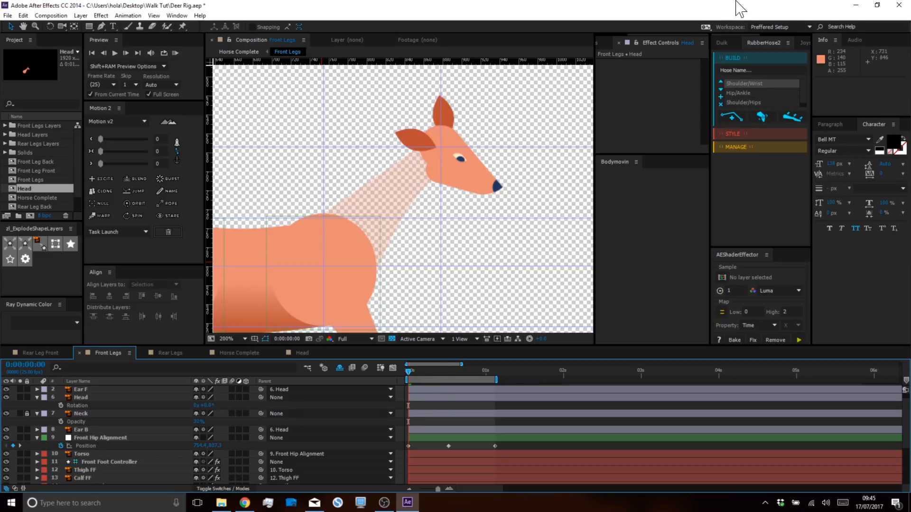
# Create a RubberHose Shoulder/Wrist hose in the Front Legs composition and open RubberHose's Manage tools.
pyautogui.click(762, 42)
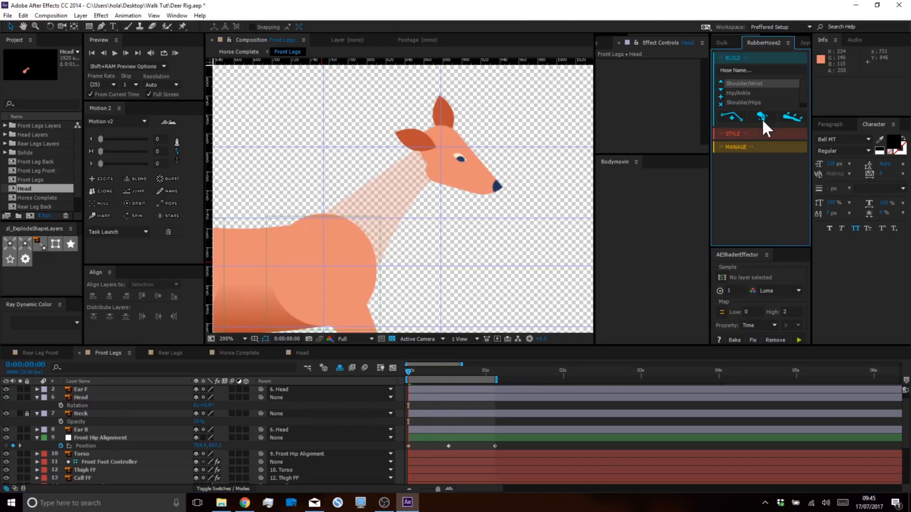
pyautogui.click(727, 116)
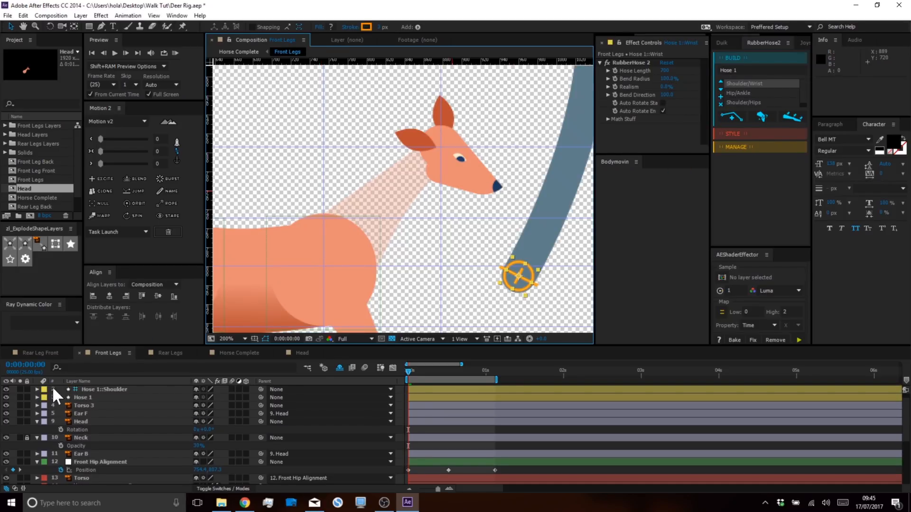
pyautogui.click(750, 146)
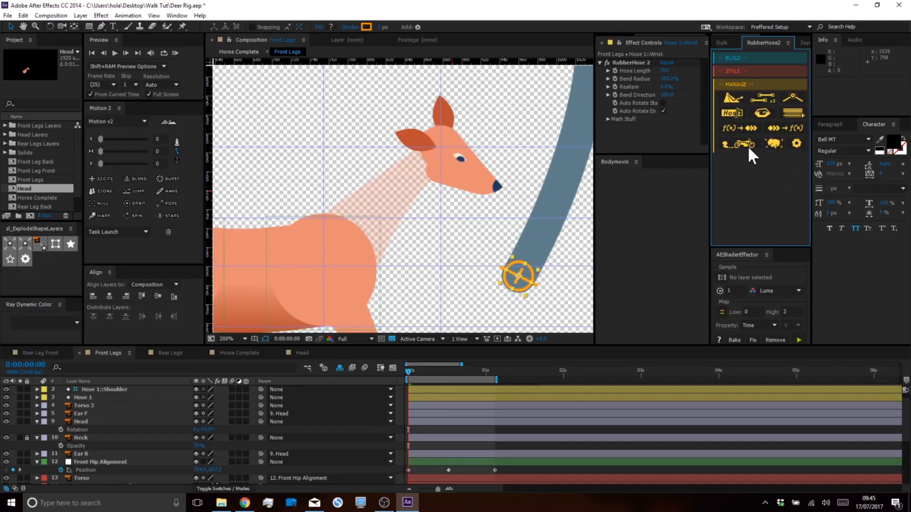
# Rename the new RubberHose layer set as Neck, using the Start/End naming for its controllers.
pyautogui.click(76, 397)
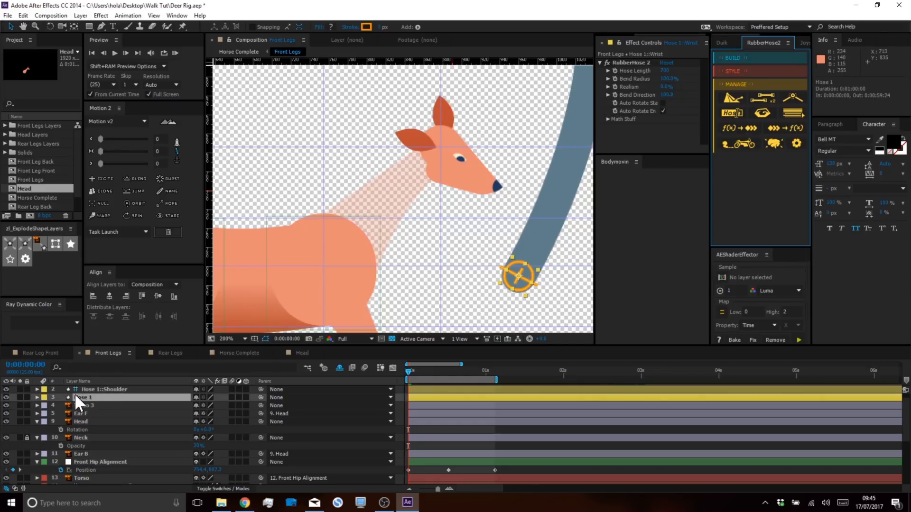
pyautogui.click(738, 111)
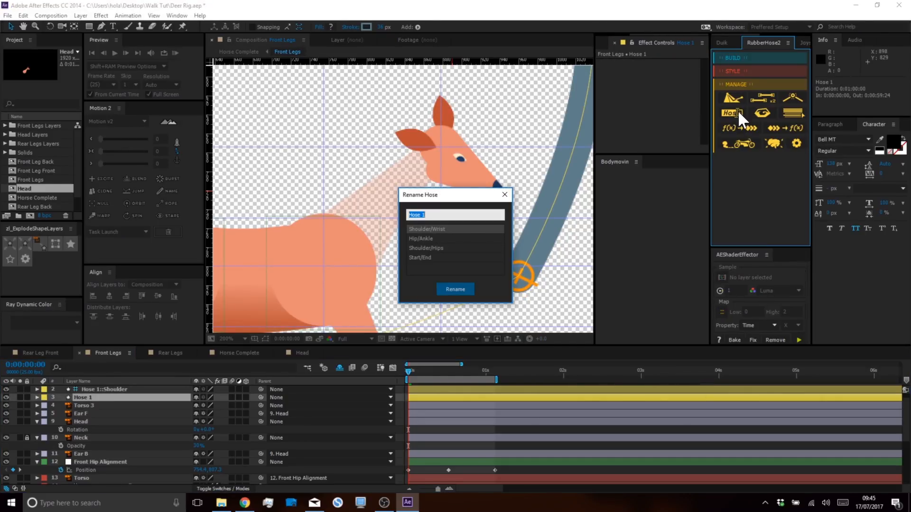
pyautogui.click(422, 257)
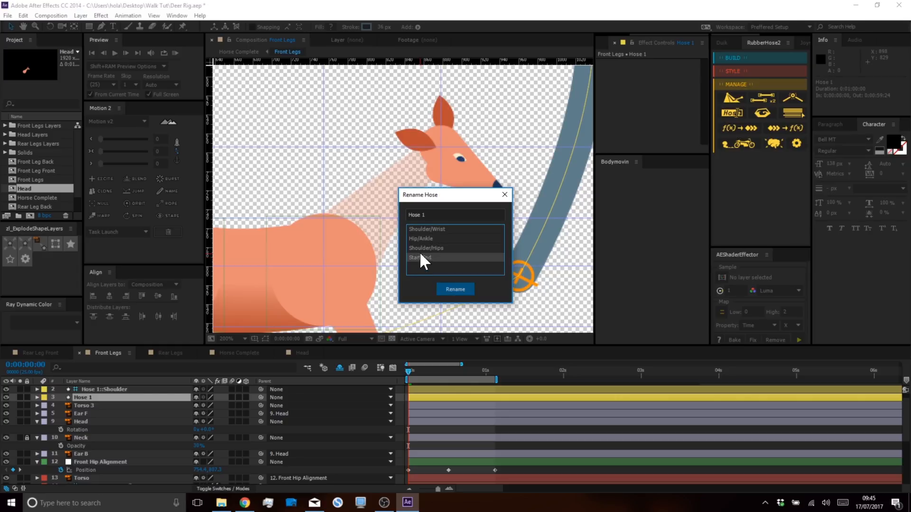
pyautogui.click(428, 215)
pyautogui.doubleClick(427, 215)
pyautogui.write('Neck')
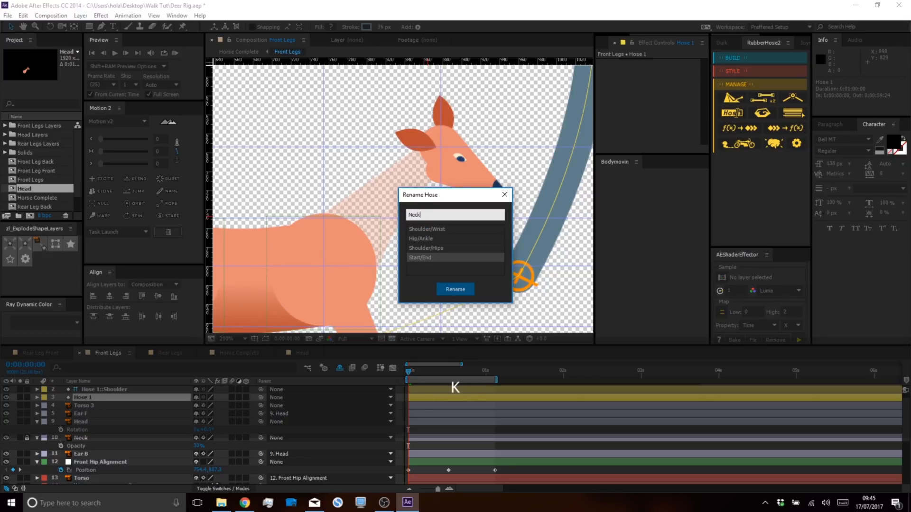
pyautogui.press('Return')
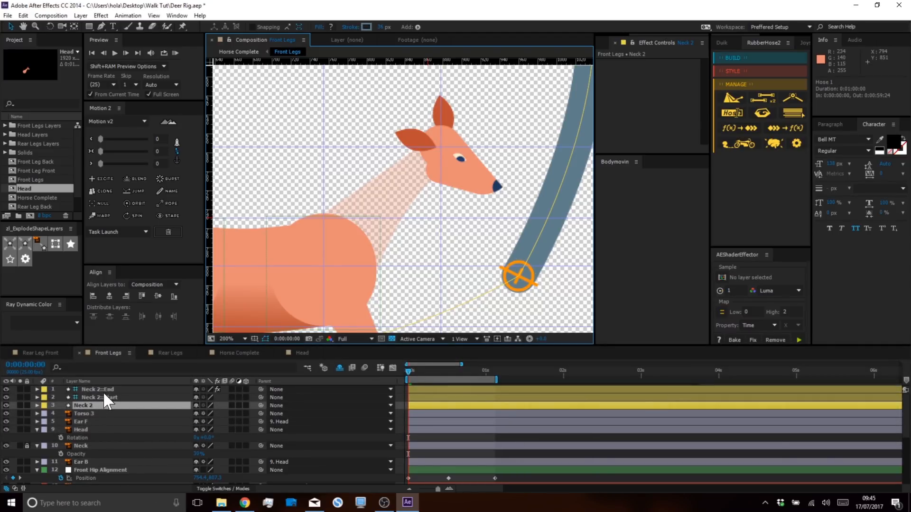
# Parent the neck hose's End controller to the Head layer, snapping it to the head's anchor point.
pyautogui.click(103, 388)
pyautogui.scroll(-2, 502, 205)
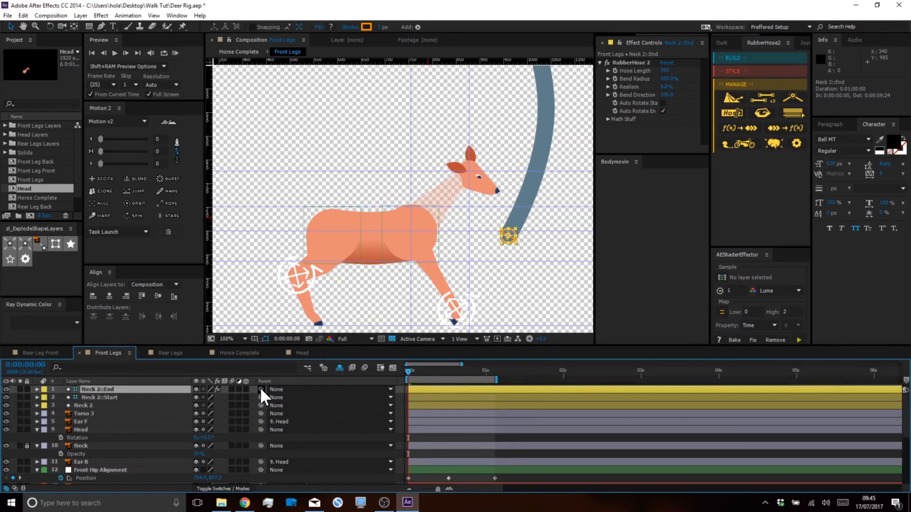
pyautogui.moveTo(260, 387); pyautogui.dragTo(81, 425)
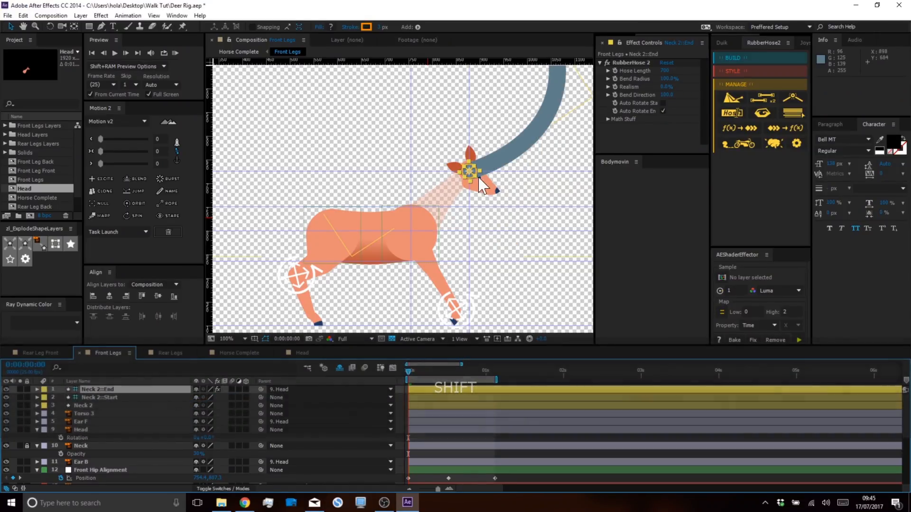
# Parent the neck hose's Start controller to the Torso layer, snapping it to the torso's anchor point.
pyautogui.click(100, 397)
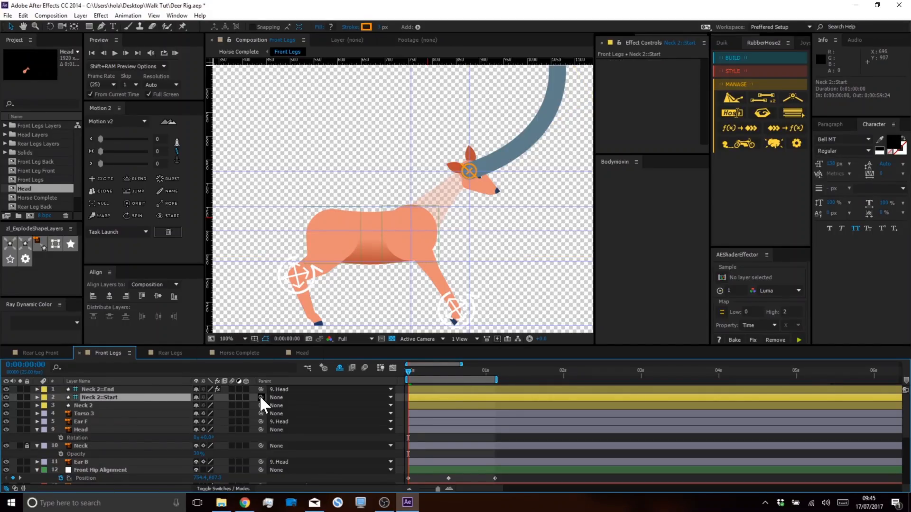
pyautogui.moveTo(104, 454); pyautogui.dragTo(118, 402)
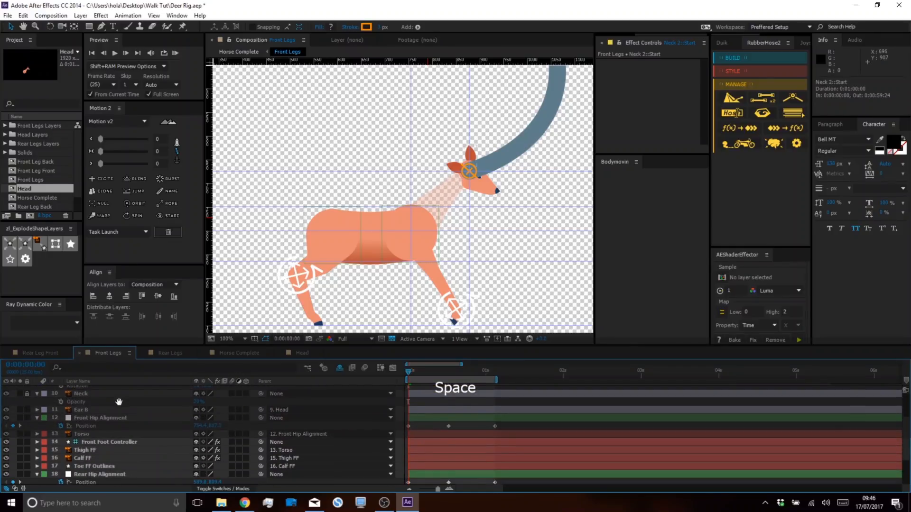
pyautogui.click(84, 433)
pyautogui.moveTo(97, 418); pyautogui.dragTo(97, 460)
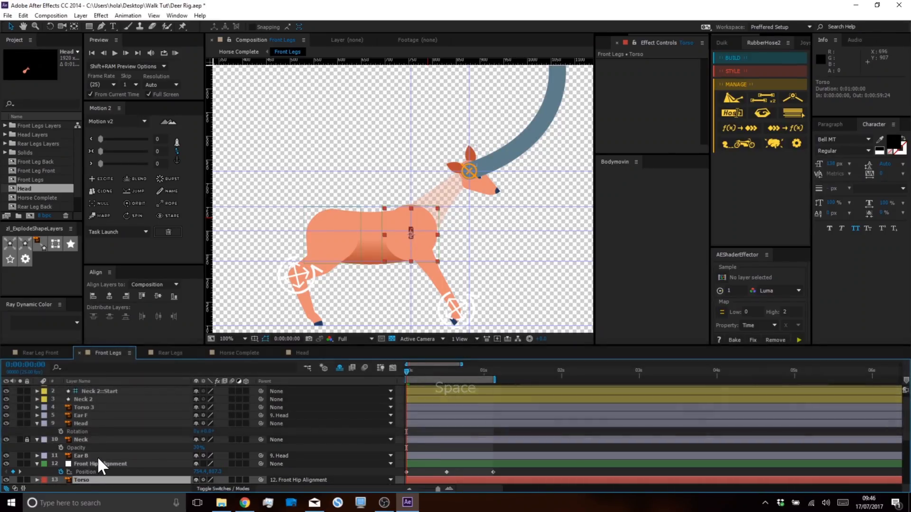
pyautogui.press('`')
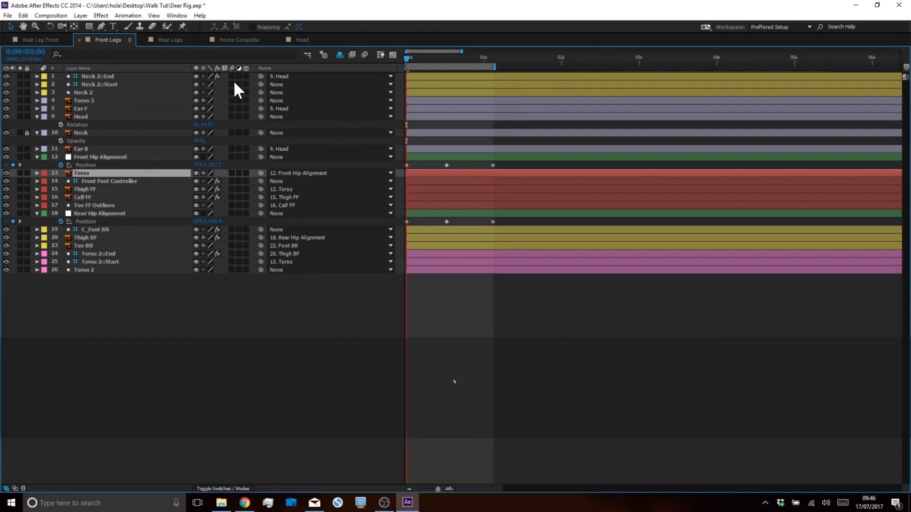
pyautogui.click(102, 75)
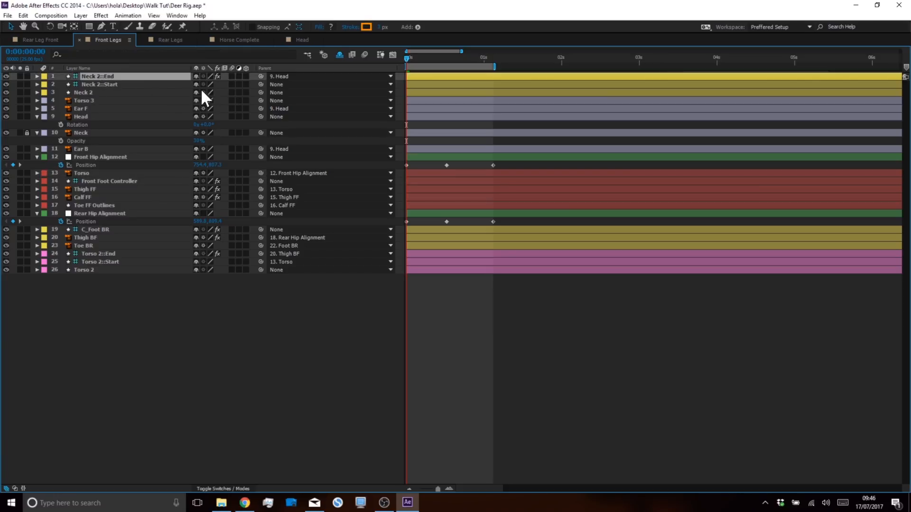
pyautogui.click(149, 83)
pyautogui.moveTo(259, 84); pyautogui.dragTo(82, 174)
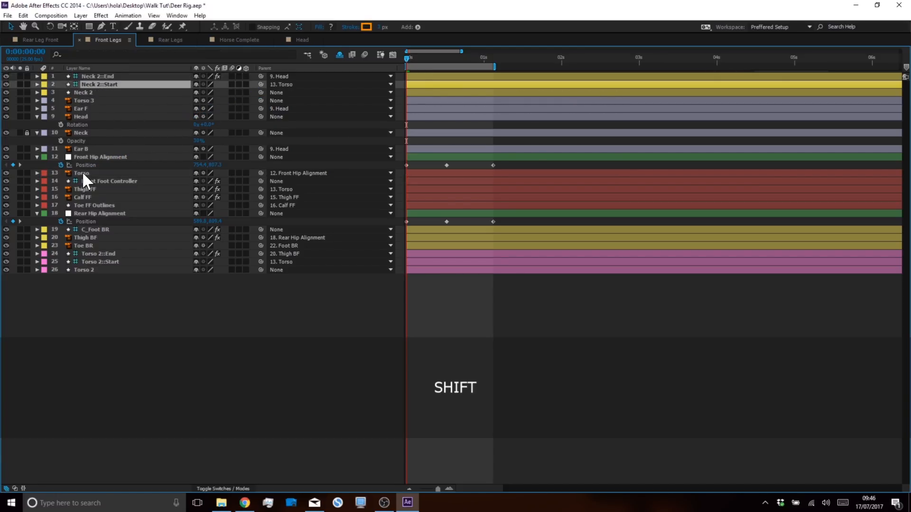
pyautogui.press('`')
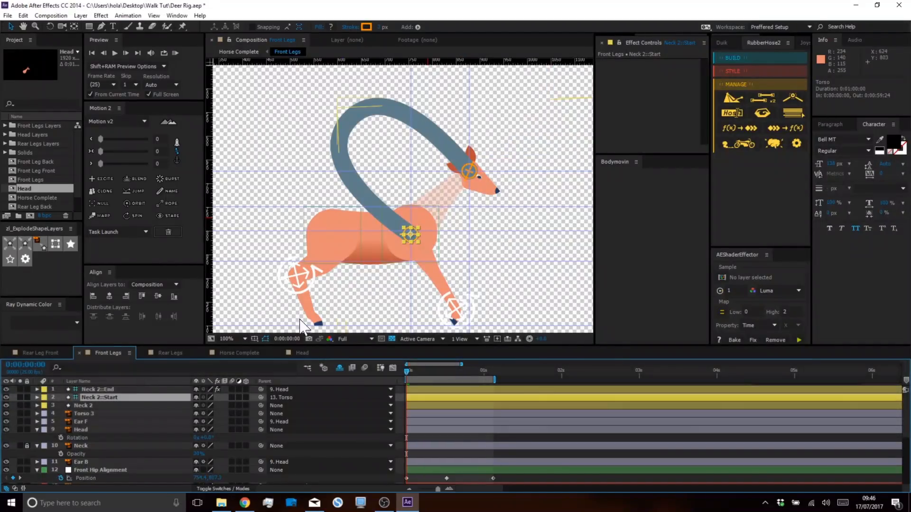
# Place the three neck hose layers directly below the Ear B layer and delete the Torso 3 layer.
pyautogui.keyDown('shift'); pyautogui.click(82, 405); pyautogui.keyUp('shift')
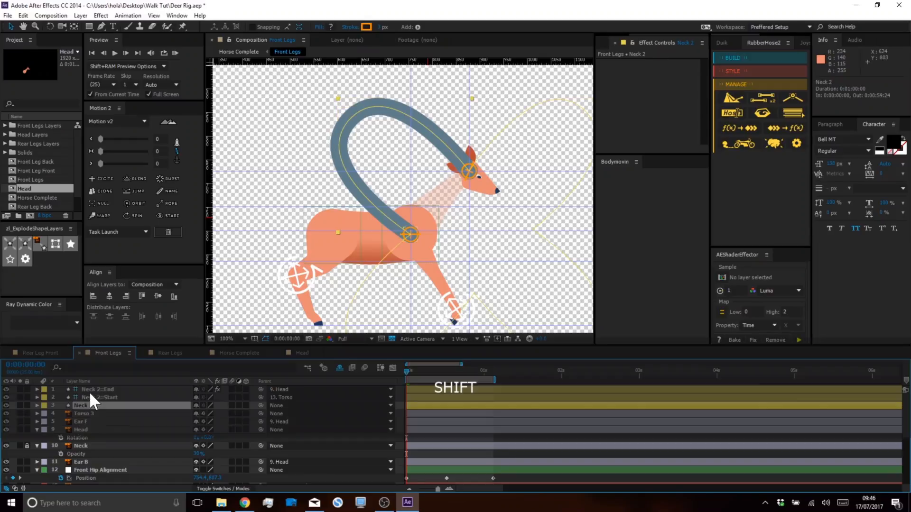
pyautogui.moveTo(84, 404); pyautogui.dragTo(79, 464)
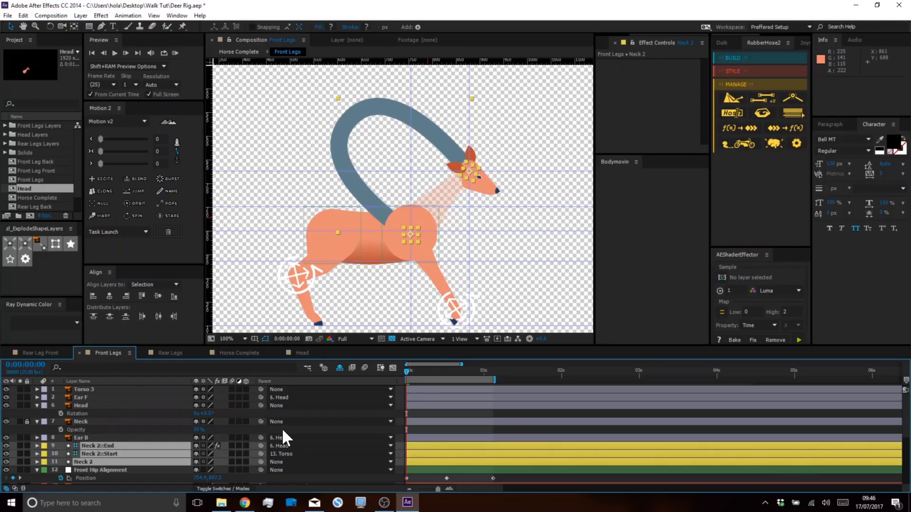
pyautogui.click(93, 413)
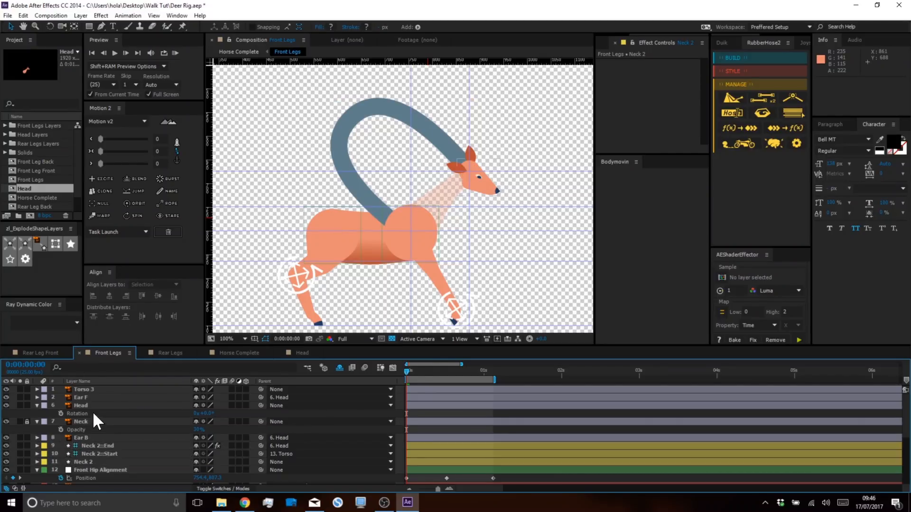
pyautogui.click(82, 388)
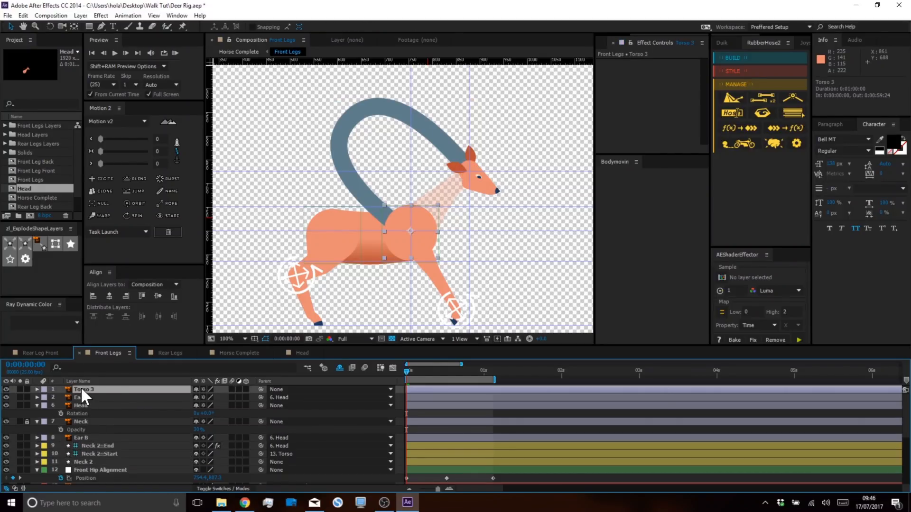
pyautogui.press('BackSpace')
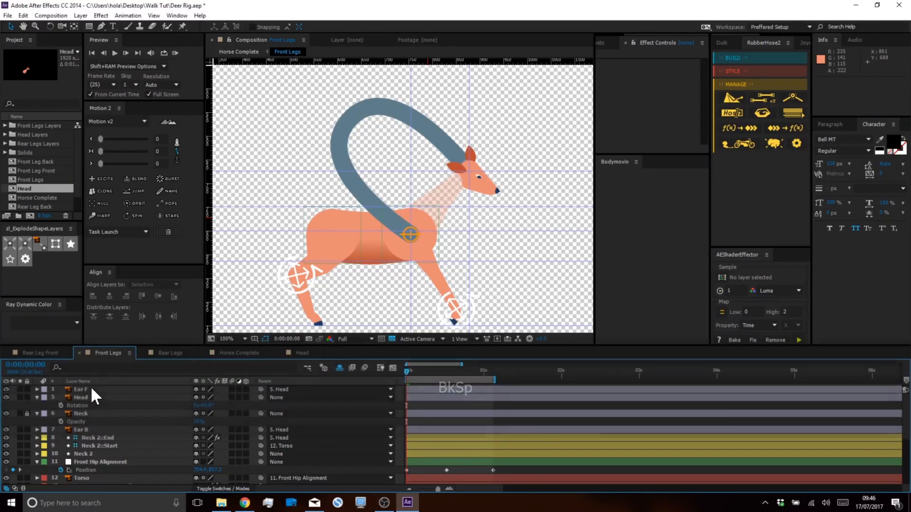
# Set the neck hose's Bend Direction to -100 and its Hose Length to 198 on the End controller.
pyautogui.click(91, 389)
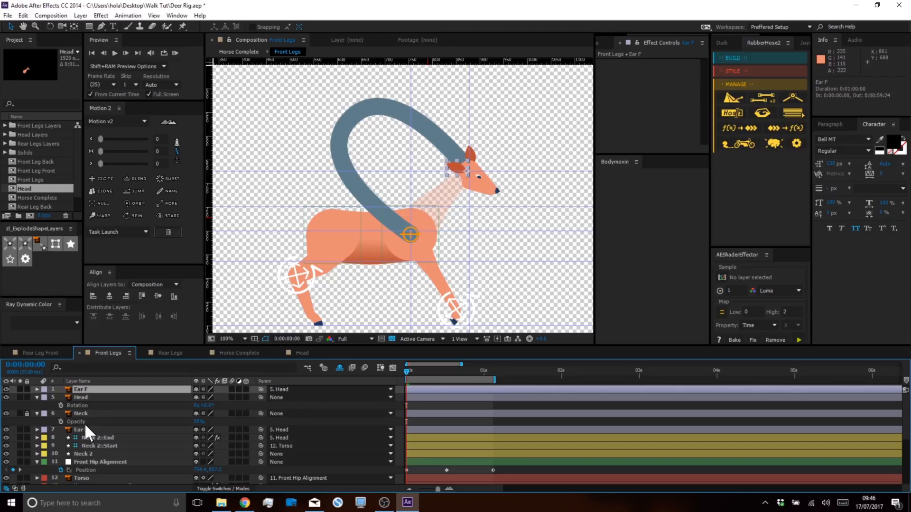
pyautogui.click(97, 438)
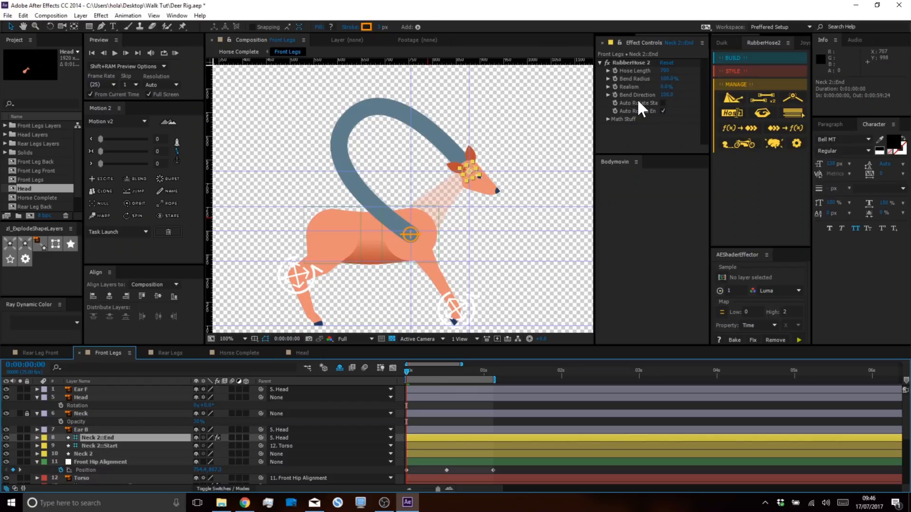
pyautogui.moveTo(665, 95); pyautogui.dragTo(614, 103)
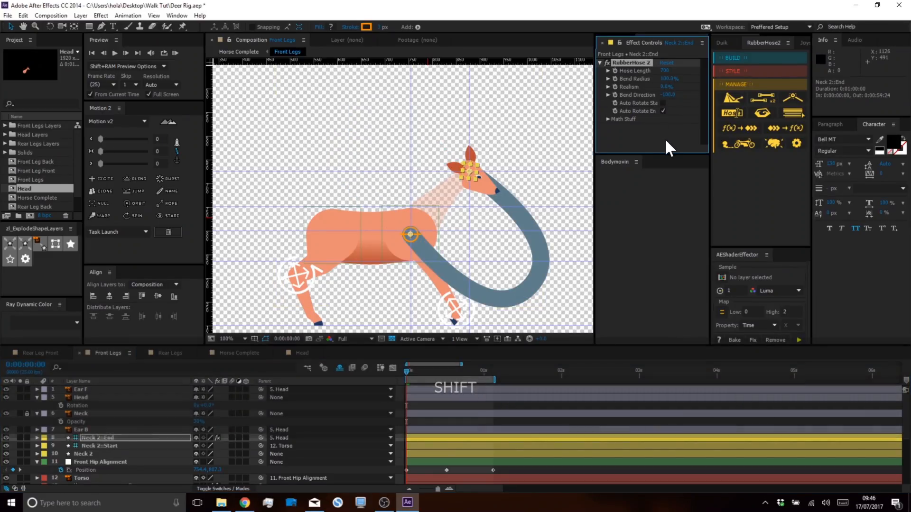
pyautogui.moveTo(666, 75); pyautogui.dragTo(652, 77)
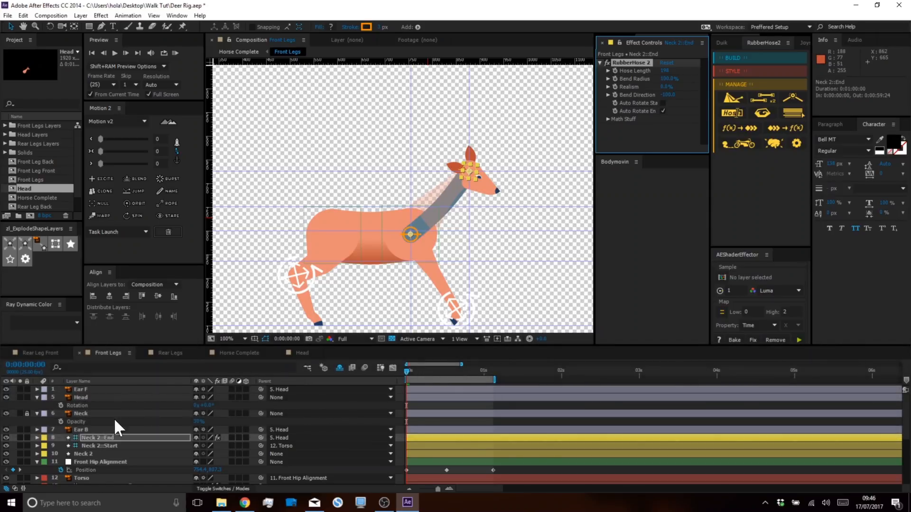
# Examine the Neck 2 hose layer's Style contents down to the BaseHose stroke settings.
pyautogui.keyDown('ctrl'); pyautogui.click(89, 454); pyautogui.keyUp('ctrl')
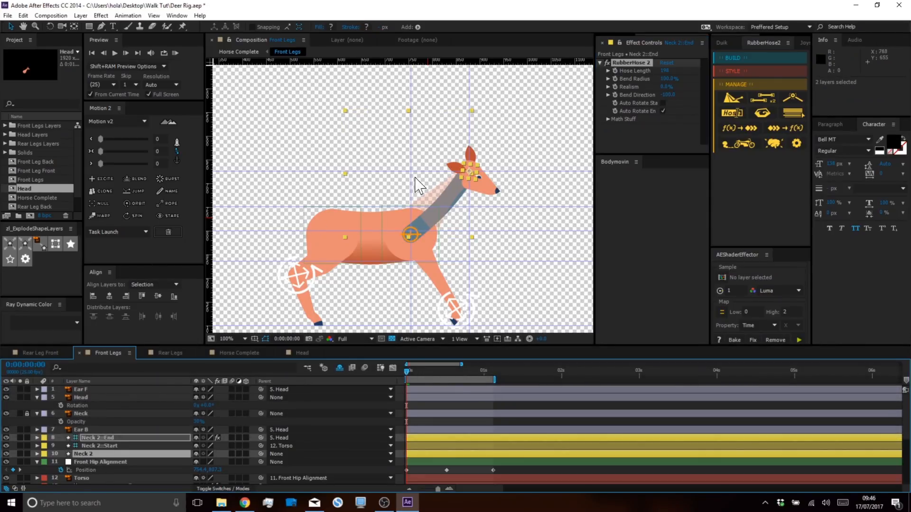
pyautogui.click(84, 446)
pyautogui.click(62, 454)
pyautogui.click(37, 454)
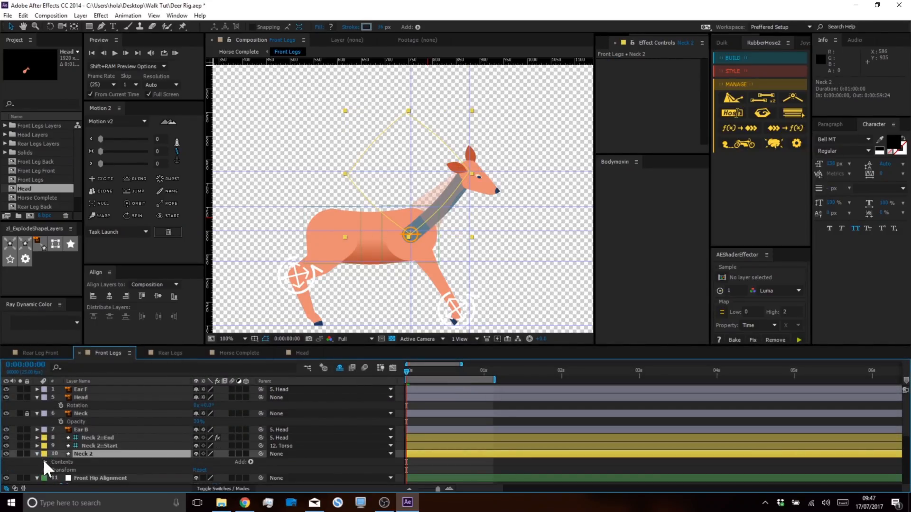
pyautogui.click(45, 461)
pyautogui.scroll(-2, 64, 462)
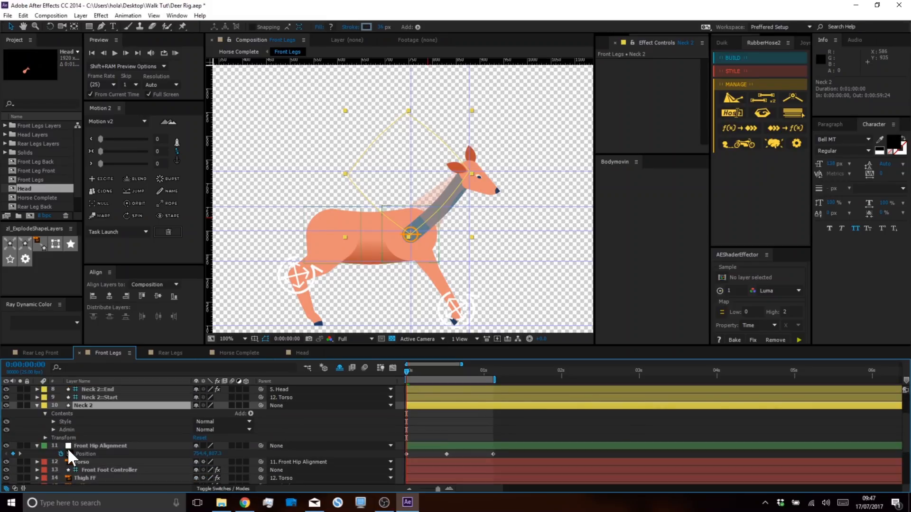
pyautogui.click(65, 422)
pyautogui.click(53, 421)
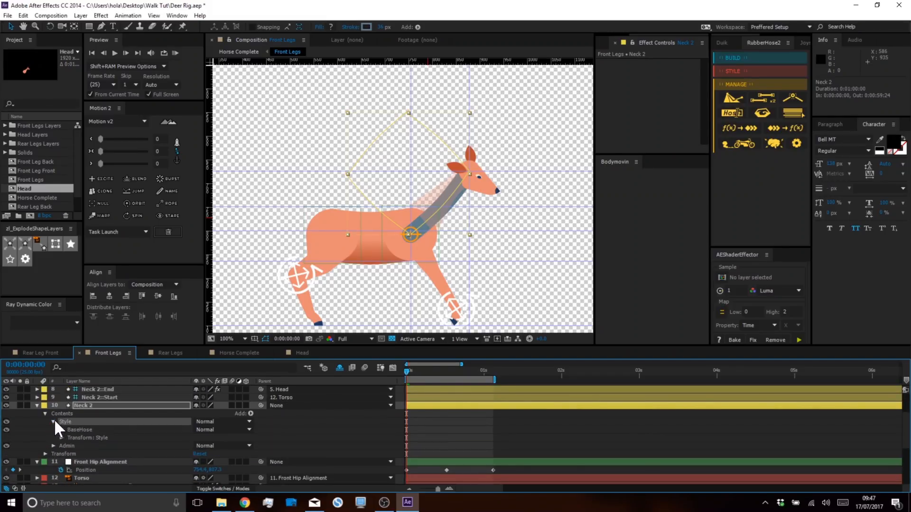
pyautogui.click(60, 429)
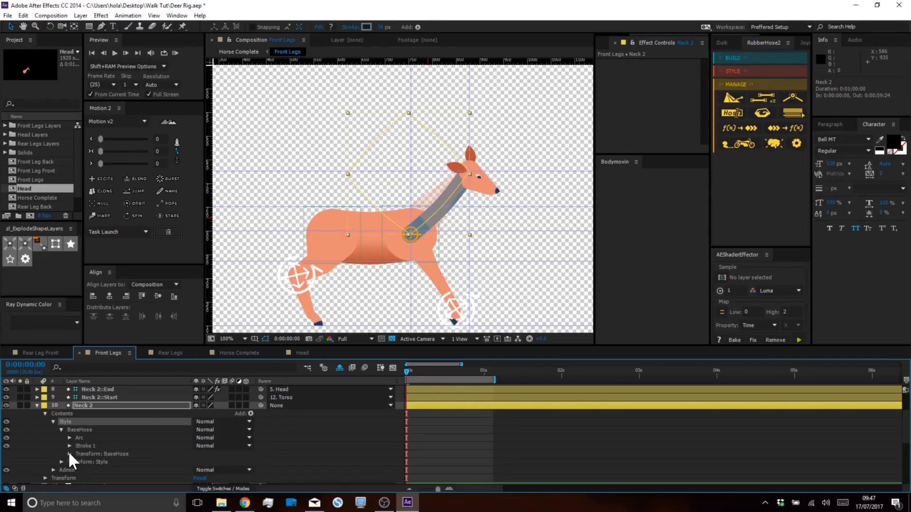
pyautogui.click(69, 446)
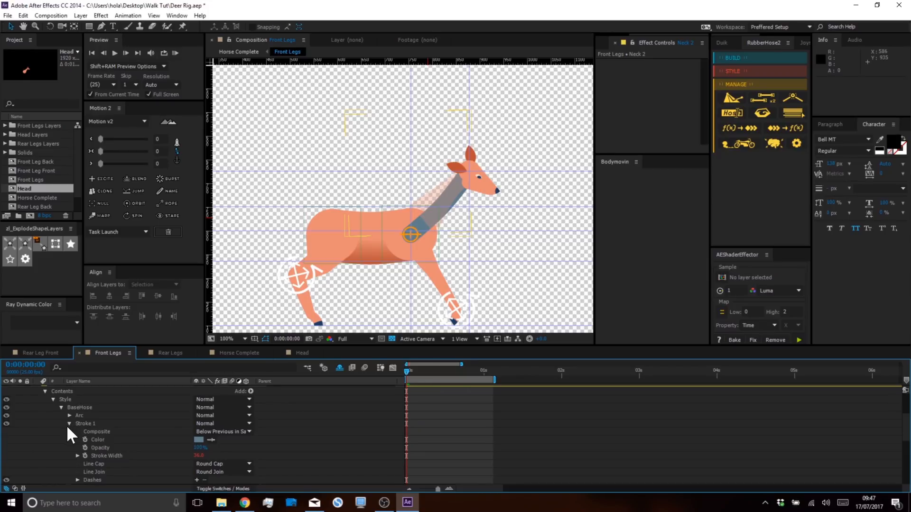
pyautogui.click(69, 423)
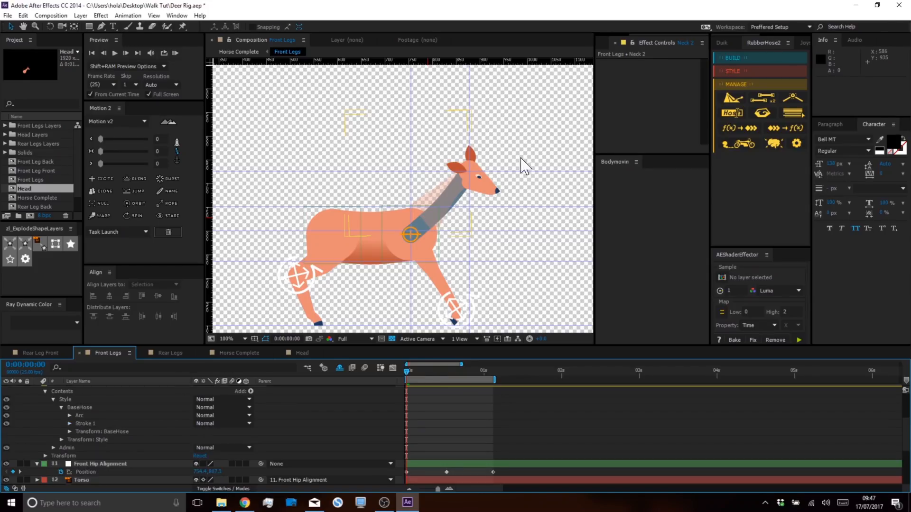
pyautogui.click(730, 58)
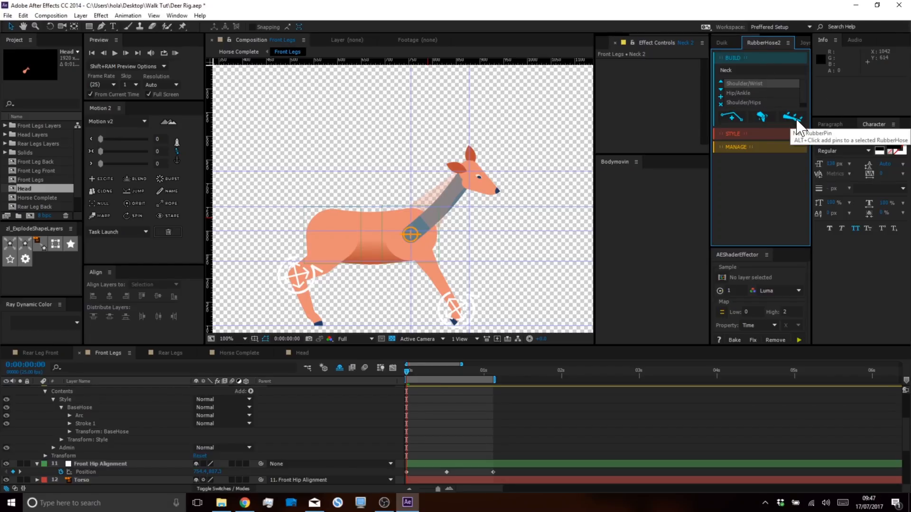
pyautogui.click(724, 132)
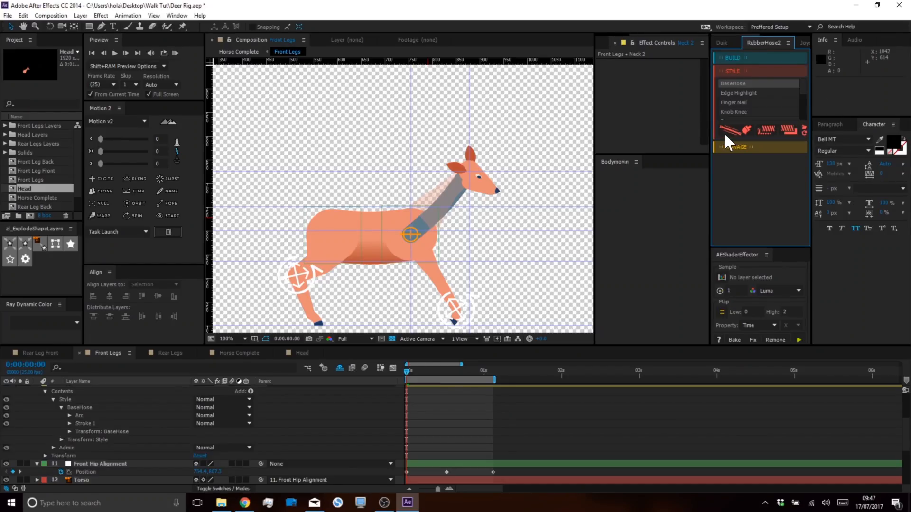
pyautogui.click(746, 147)
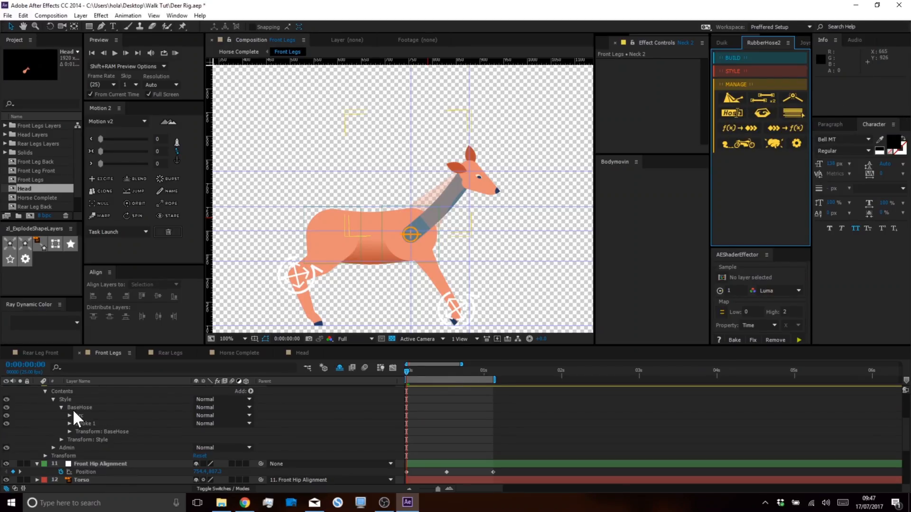
# Expand the Math Stuff settings of the RubberHose effect on the neck's End controller.
pyautogui.scroll(2, 74, 412)
pyautogui.scroll(-1, 72, 409)
pyautogui.click(104, 391)
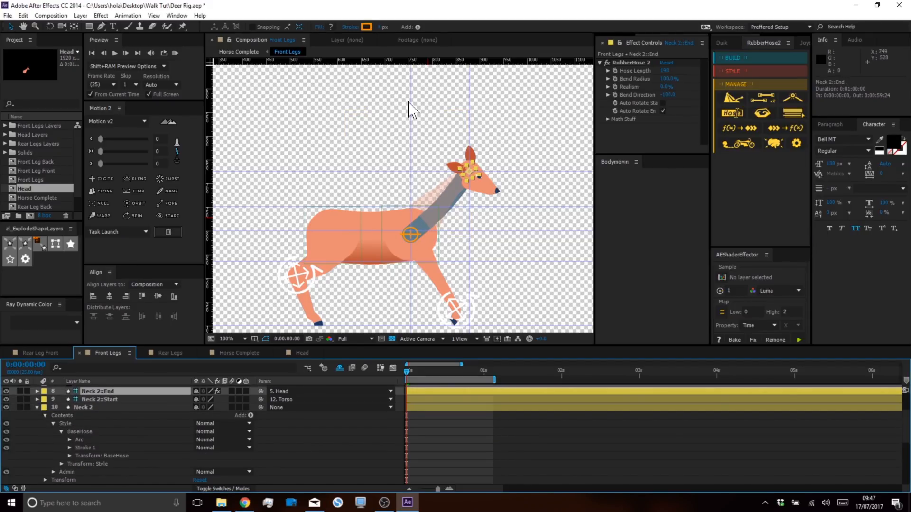
pyautogui.click(608, 119)
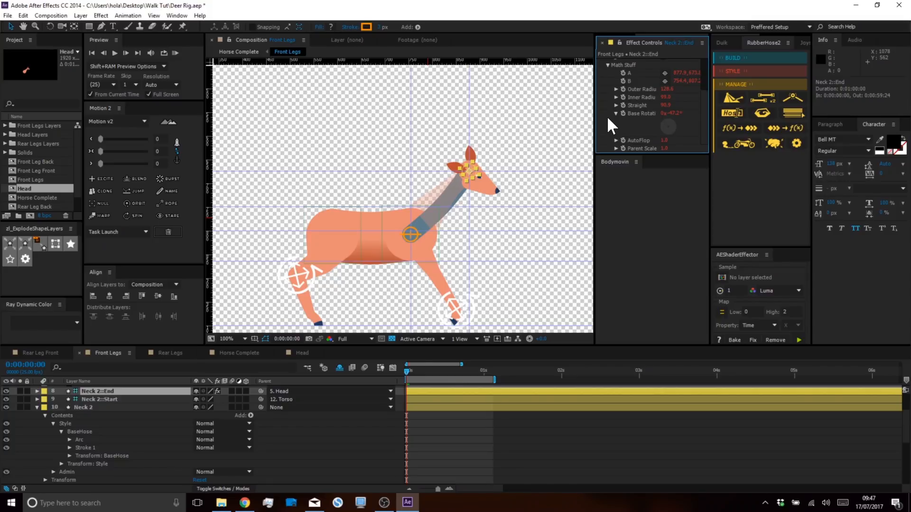
# Collapse the Math Stuff settings and choose the _Tapered Hose preset among the RubberHose styles.
pyautogui.click(607, 64)
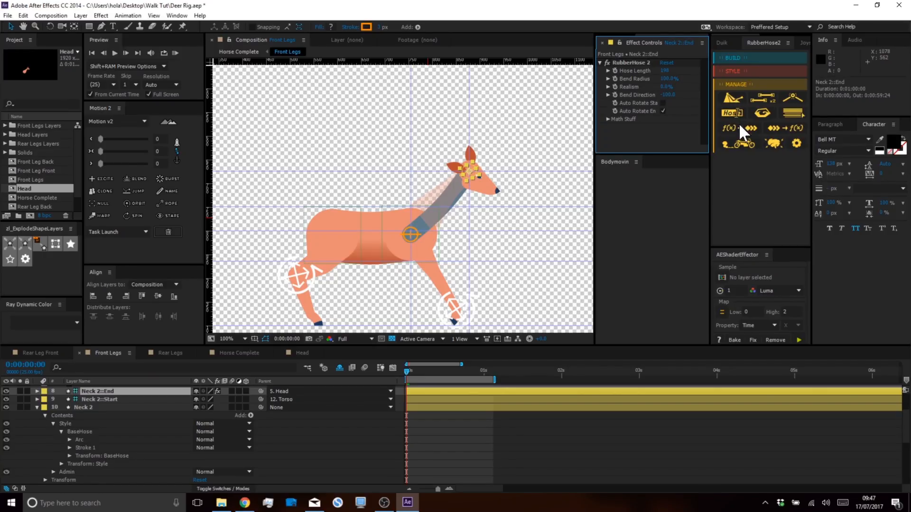
pyautogui.click(725, 58)
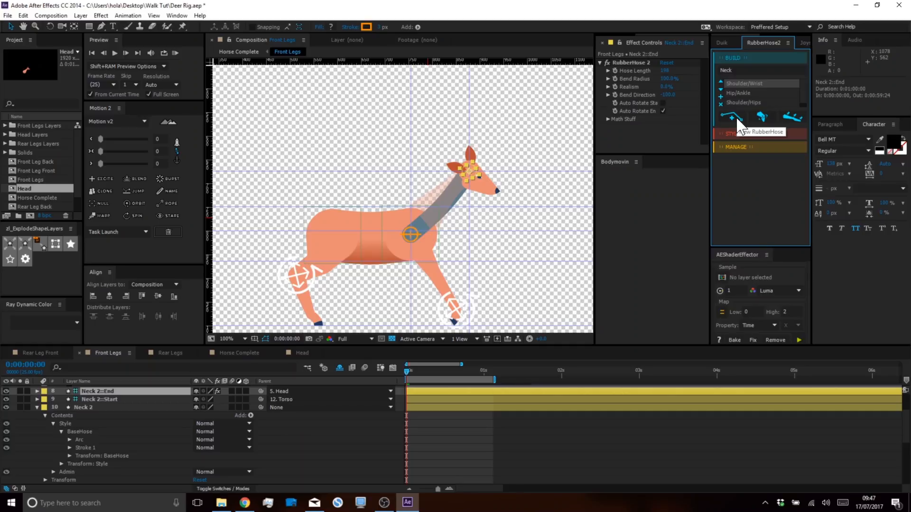
pyautogui.scroll(-1, 801, 95)
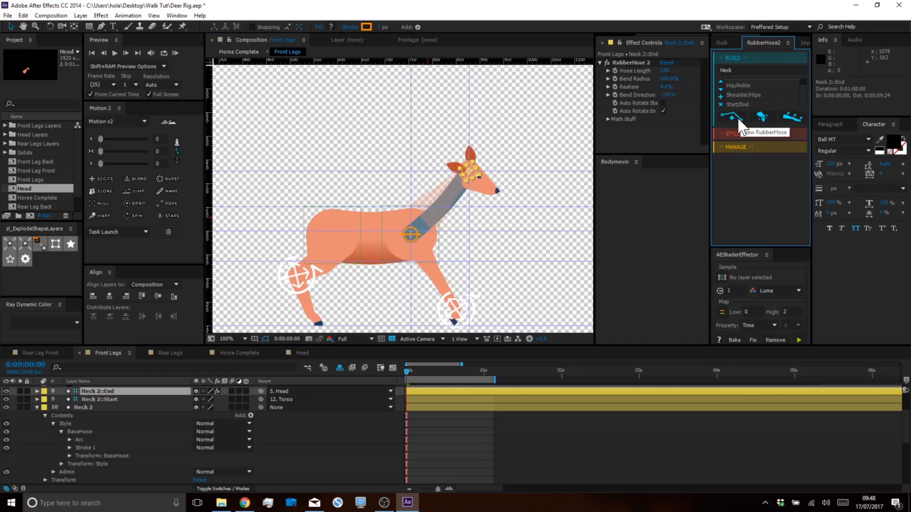
pyautogui.click(739, 134)
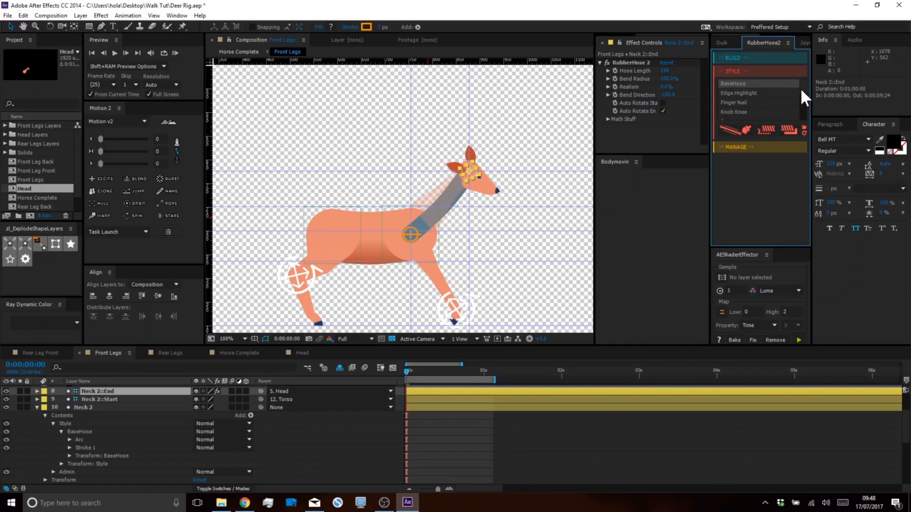
pyautogui.moveTo(802, 87); pyautogui.dragTo(807, 116)
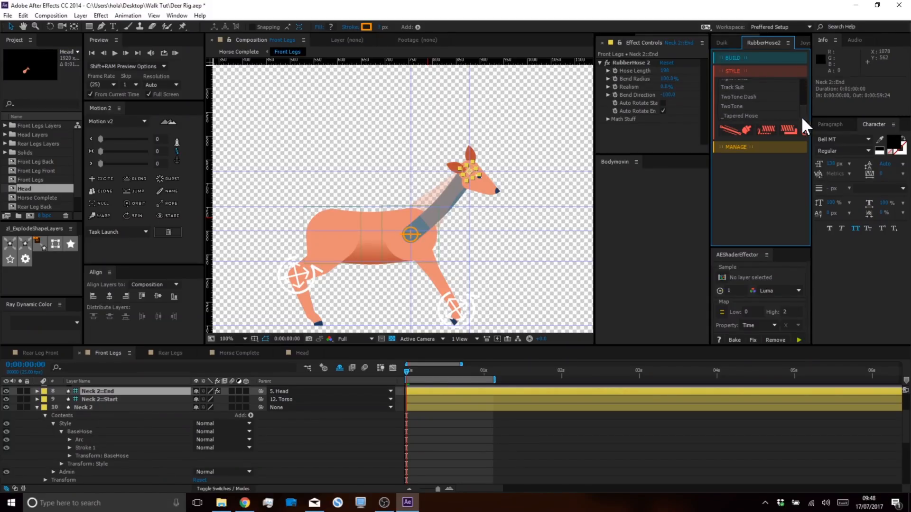
pyautogui.click(743, 116)
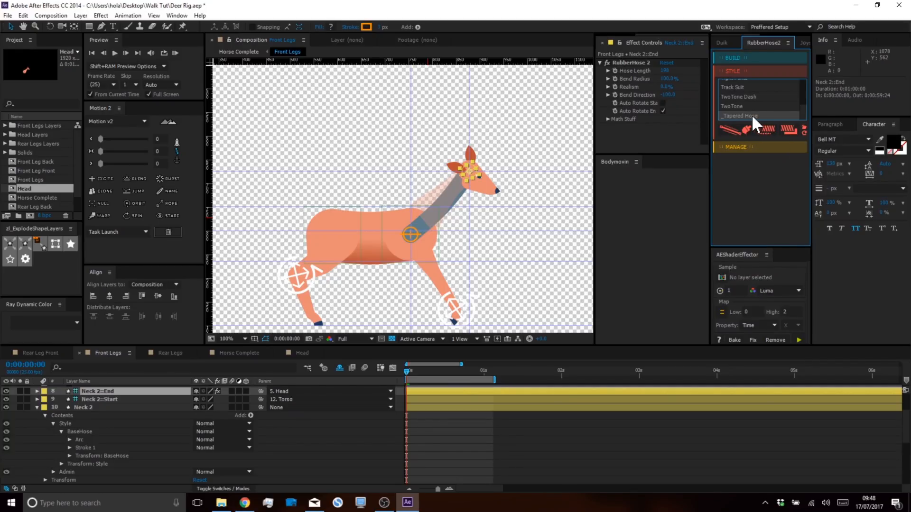
pyautogui.press('alt')
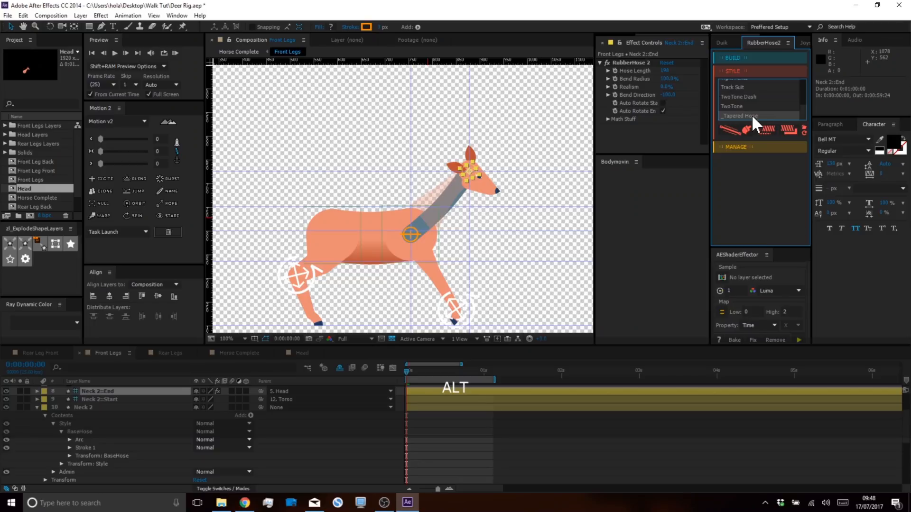
pyautogui.press('shift')
# Examine the Stroke Width expression of the BaseHose stroke on the Neck 2 layer.
pyautogui.click(83, 407)
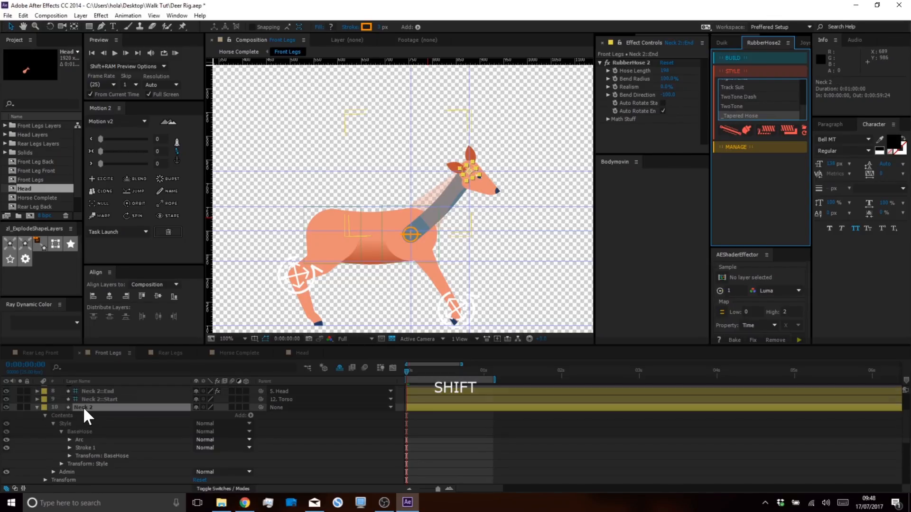
pyautogui.click(70, 447)
pyautogui.scroll(-1, 79, 425)
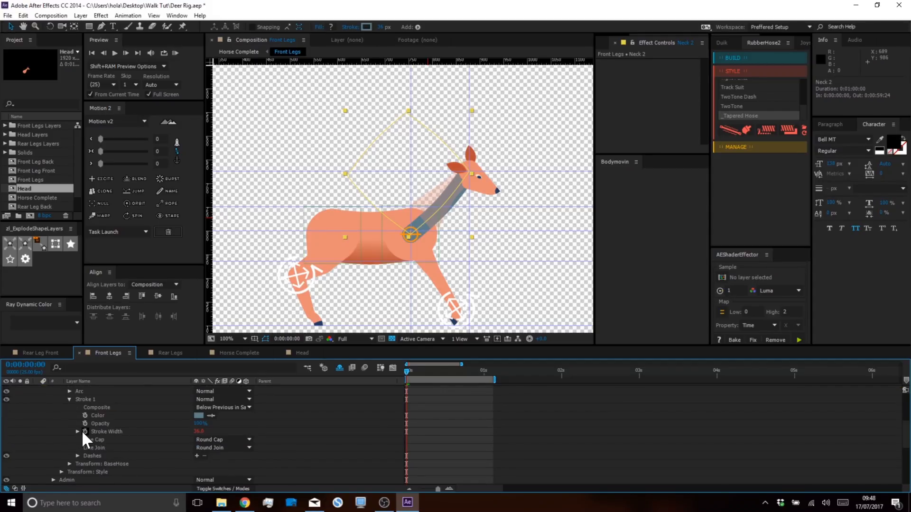
pyautogui.click(77, 431)
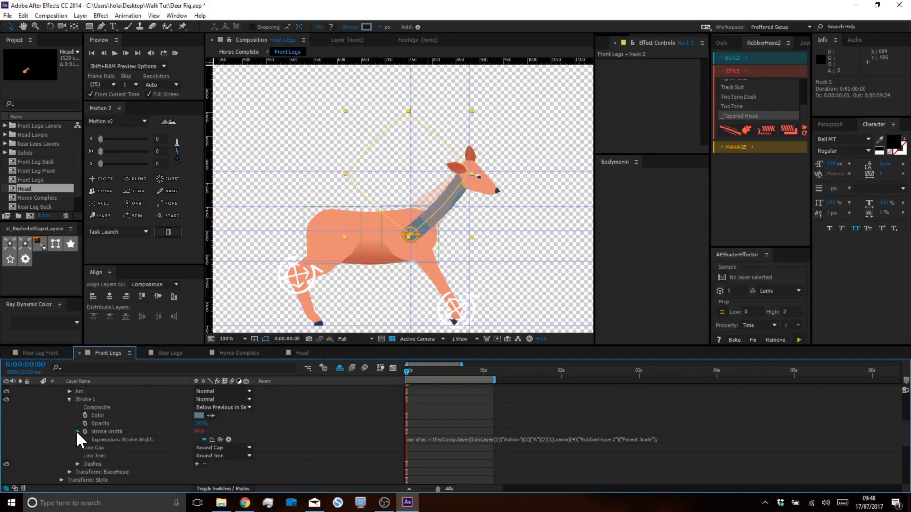
pyautogui.click(77, 431)
pyautogui.scroll(1, 89, 428)
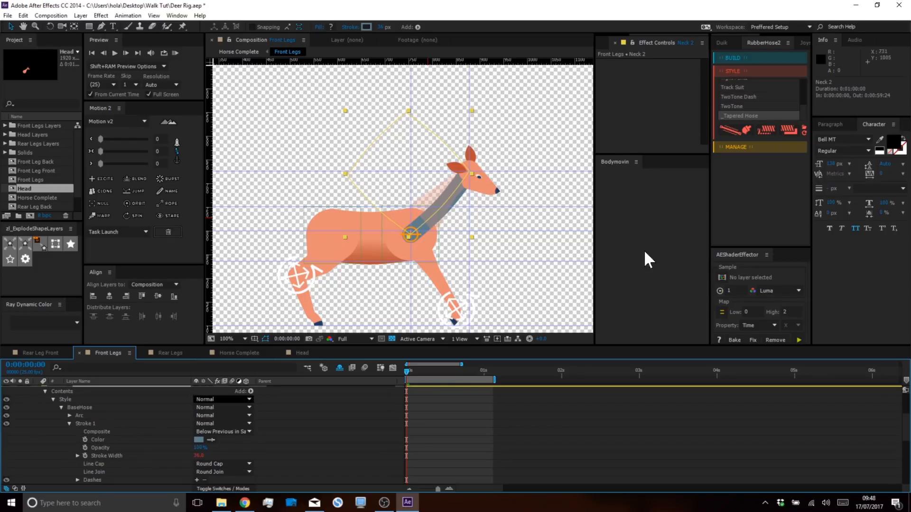
# Add the _Tapered Hose style to the Neck 2 layer on top of its existing BaseHose style.
pyautogui.click(739, 115)
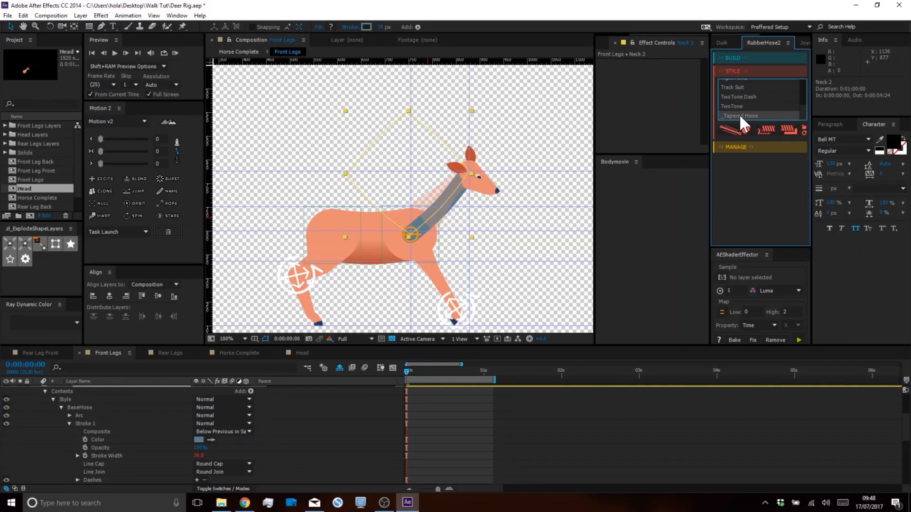
pyautogui.press('shift')
pyautogui.click(403, 471)
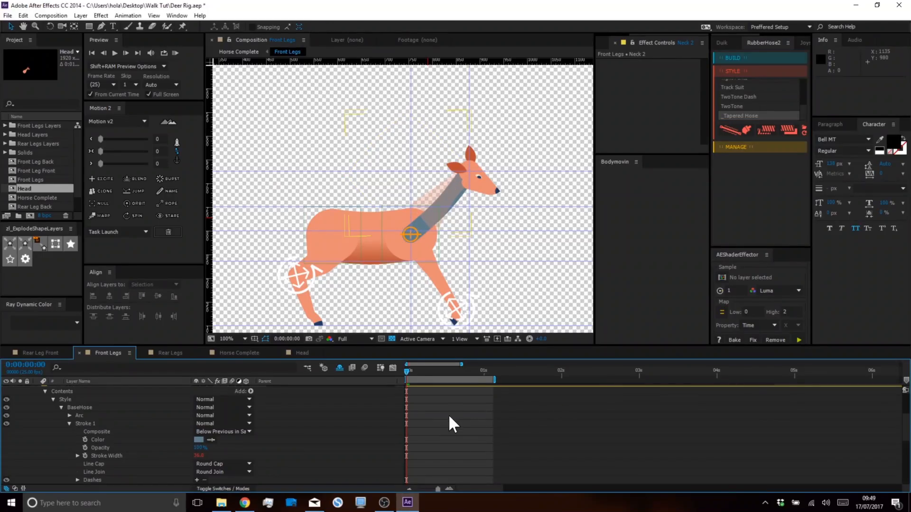
pyautogui.scroll(3, 158, 425)
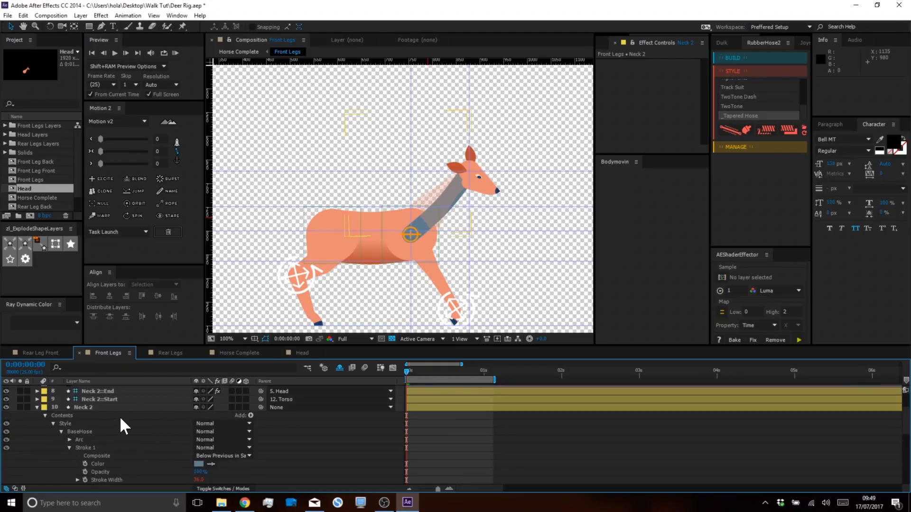
pyautogui.click(93, 407)
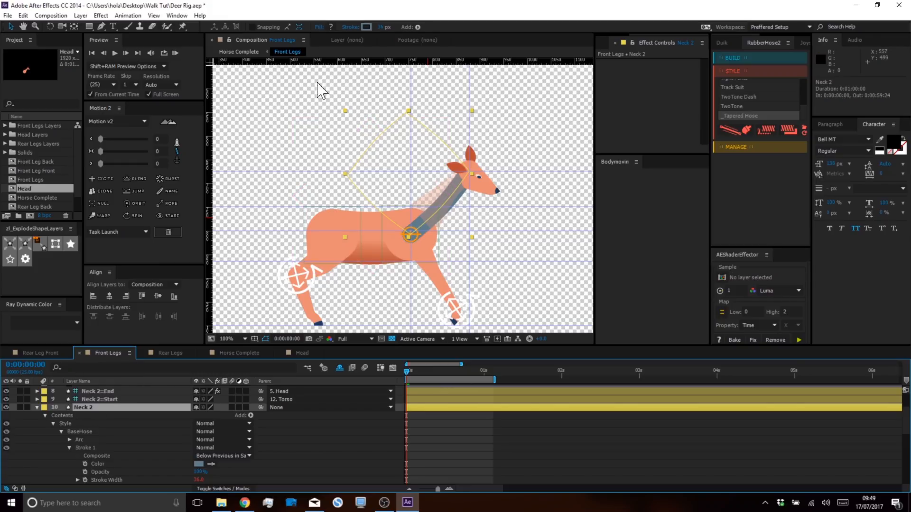
pyautogui.click(742, 114)
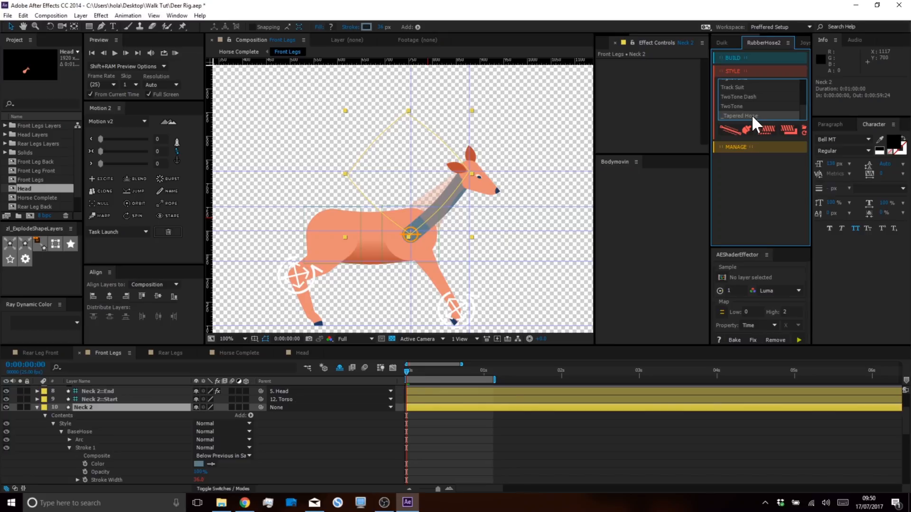
pyautogui.press('shift')
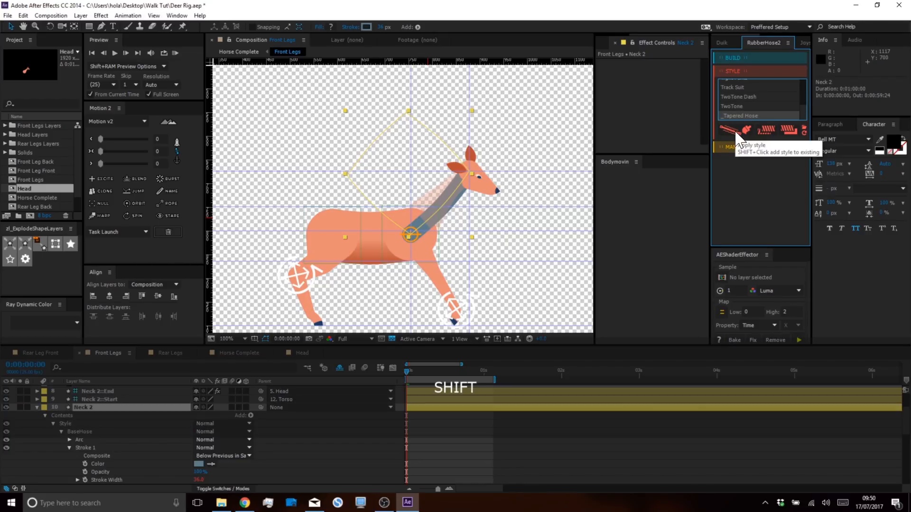
pyautogui.keyDown('shift'); pyautogui.click(735, 130); pyautogui.keyUp('shift')
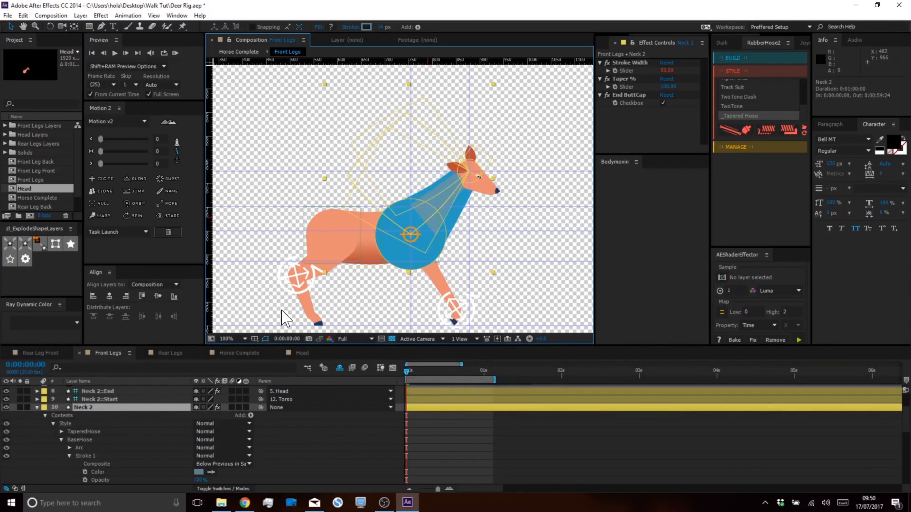
# Lower the Neck 2 hose's Taper % to about 60, fitting its round base to the deer's chest.
pyautogui.click(96, 407)
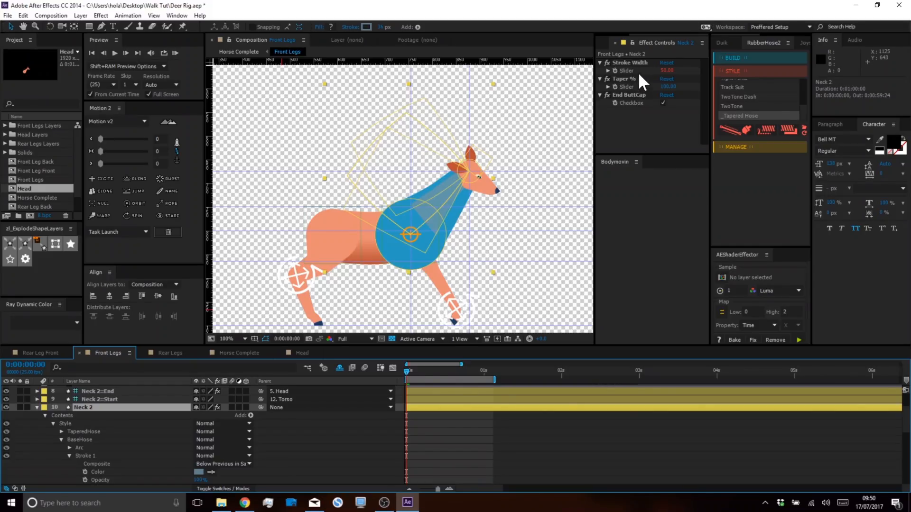
pyautogui.moveTo(666, 87)
pyautogui.mouseDown()
pyautogui.moveTo(644, 94)
pyautogui.moveTo(652, 95)
pyautogui.mouseUp()
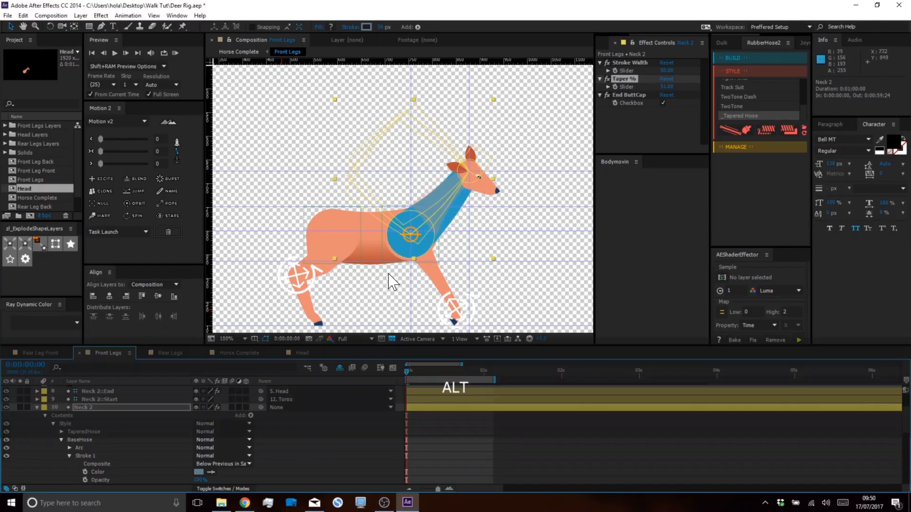
pyautogui.scroll(4, 402, 248)
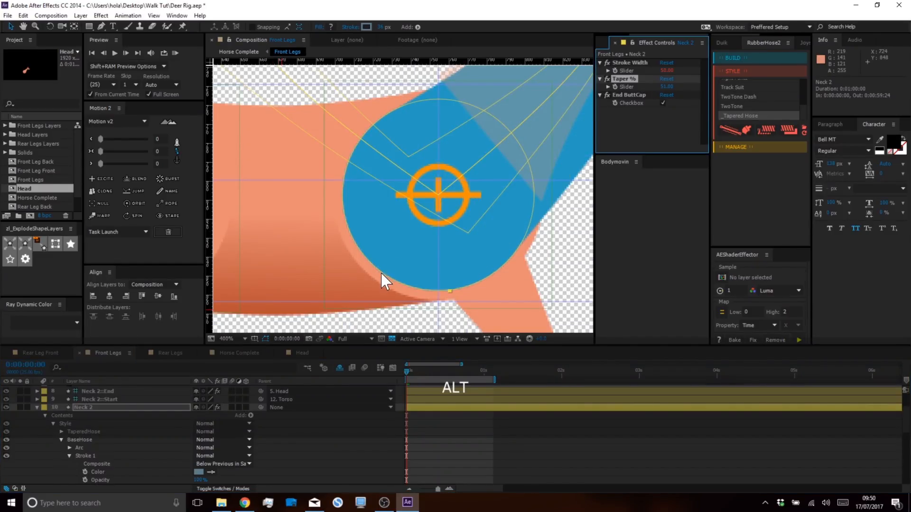
pyautogui.moveTo(667, 93); pyautogui.dragTo(669, 96)
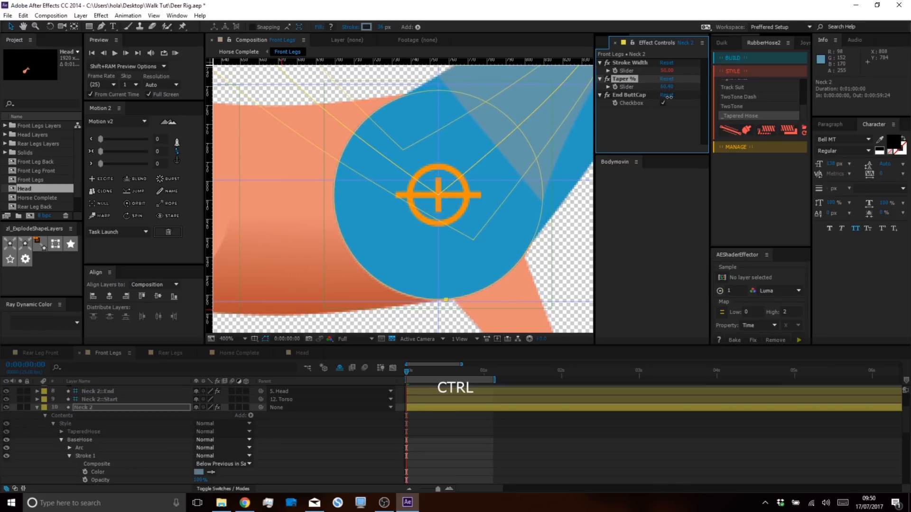
pyautogui.scroll(-4, 553, 125)
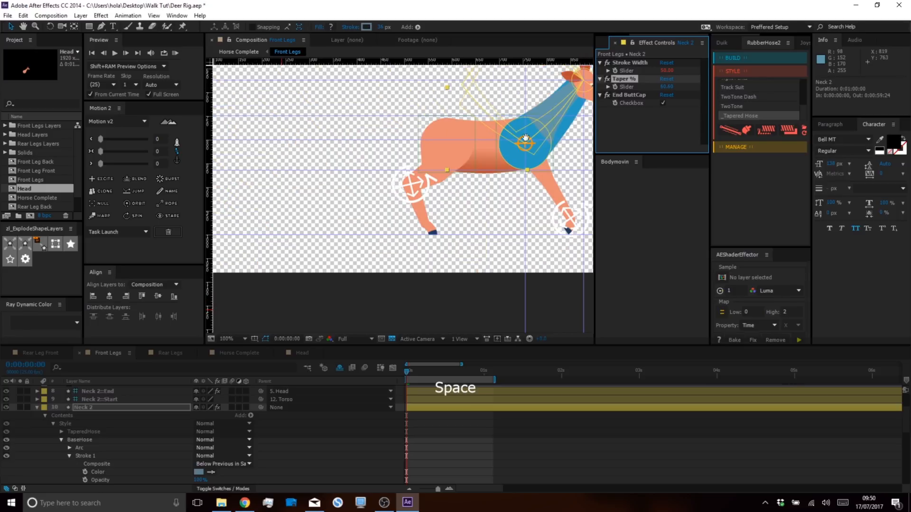
pyautogui.moveTo(559, 136); pyautogui.dragTo(507, 142)
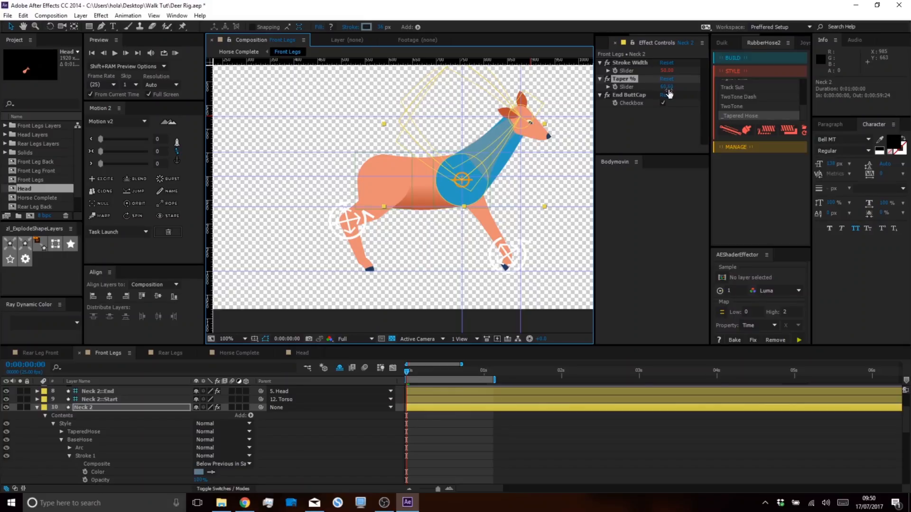
# Reduce the Neck 2 tapered hose's Stroke Width to 25 for a slimmer neck.
pyautogui.moveTo(669, 73)
pyautogui.mouseDown()
pyautogui.moveTo(653, 69)
pyautogui.moveTo(679, 89)
pyautogui.moveTo(658, 71)
pyautogui.moveTo(666, 71)
pyautogui.mouseUp()
pyautogui.press('alt')
pyautogui.scroll(2, 527, 142)
pyautogui.click(667, 70)
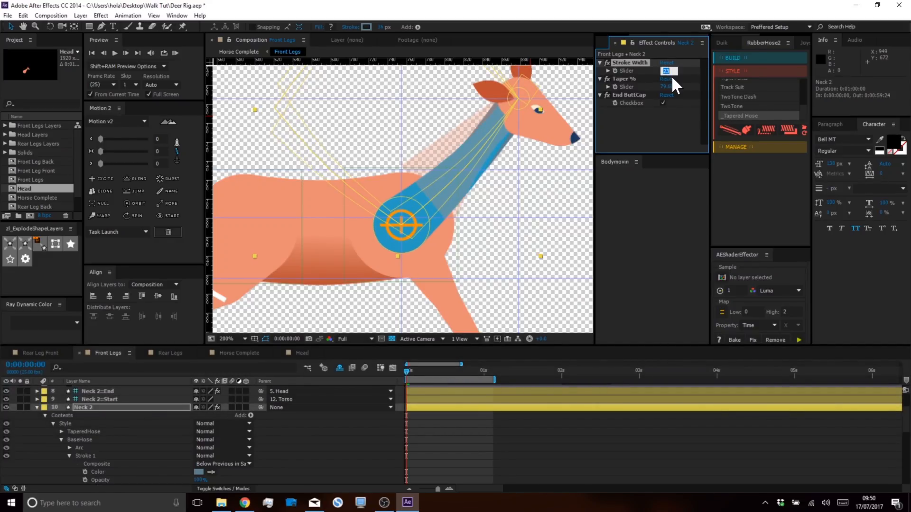
pyautogui.write('25')
pyautogui.press('Return')
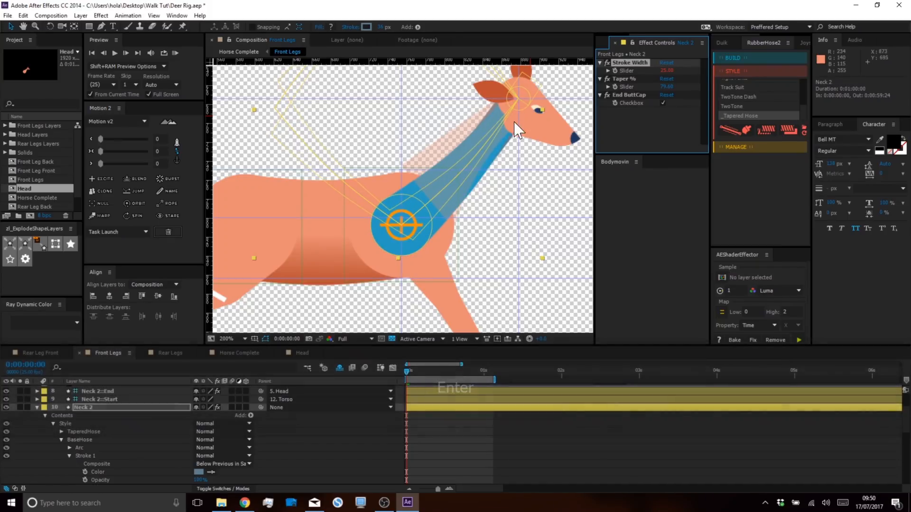
# Raise the Neck 2 hose's Taper % to 139, try a Stroke Width of 30, and set the width back to 25.
pyautogui.moveTo(667, 87); pyautogui.dragTo(834, 89)
pyautogui.moveTo(666, 87)
pyautogui.mouseDown()
pyautogui.moveTo(701, 88)
pyautogui.moveTo(638, 90)
pyautogui.moveTo(676, 98)
pyautogui.mouseUp()
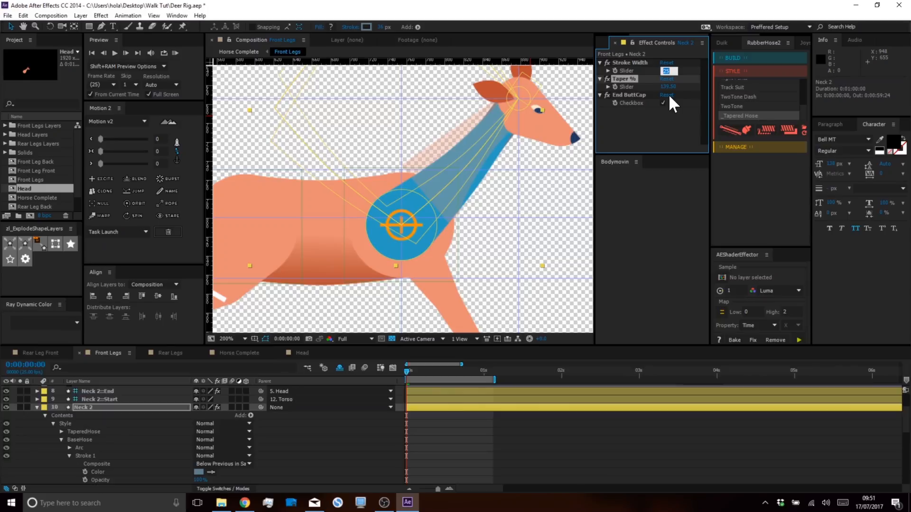
pyautogui.write('30')
pyautogui.press('Return')
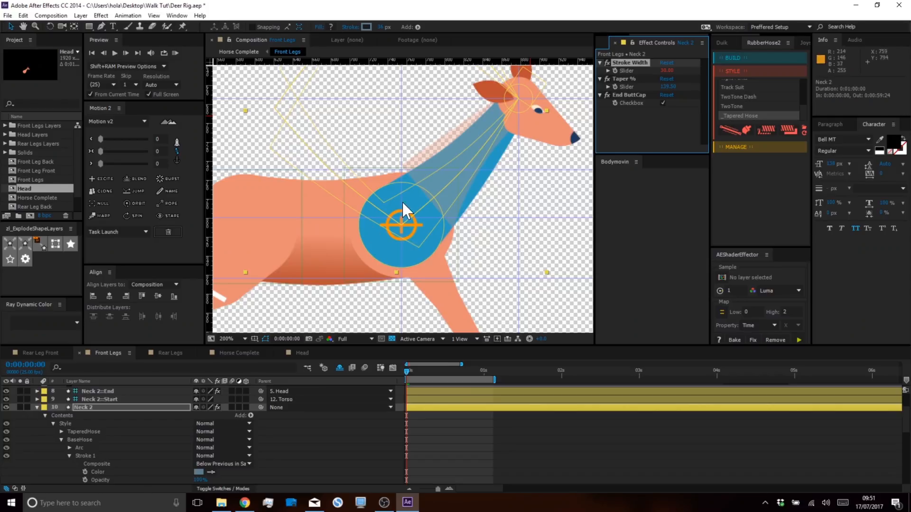
pyautogui.click(667, 71)
pyautogui.write('25')
pyautogui.press('Return')
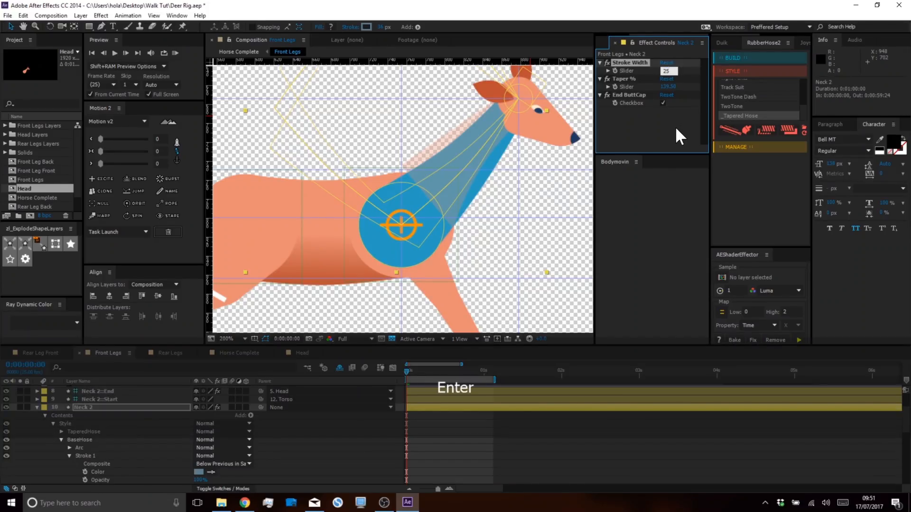
pyautogui.scroll(-1, 494, 154)
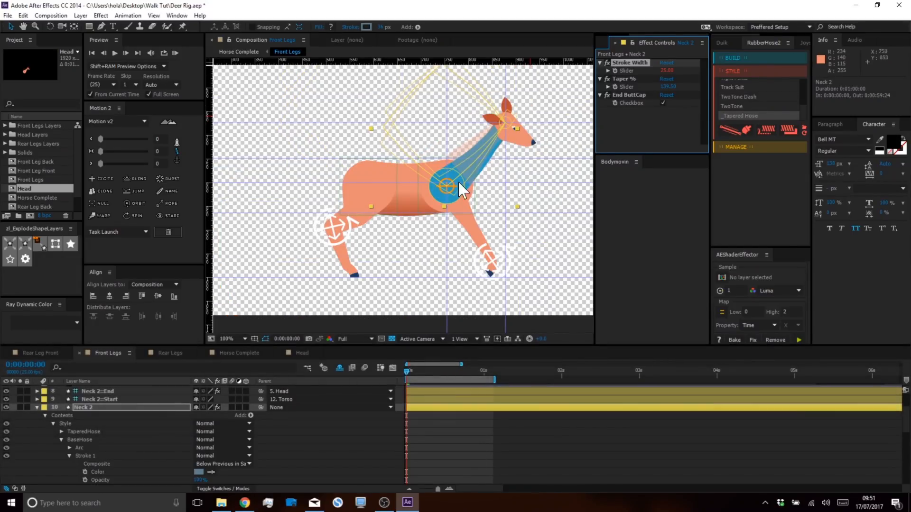
# Set the Neck 2 layer's stroke colour to the coral EA8C73 sampled from the deer's body.
pyautogui.click(37, 407)
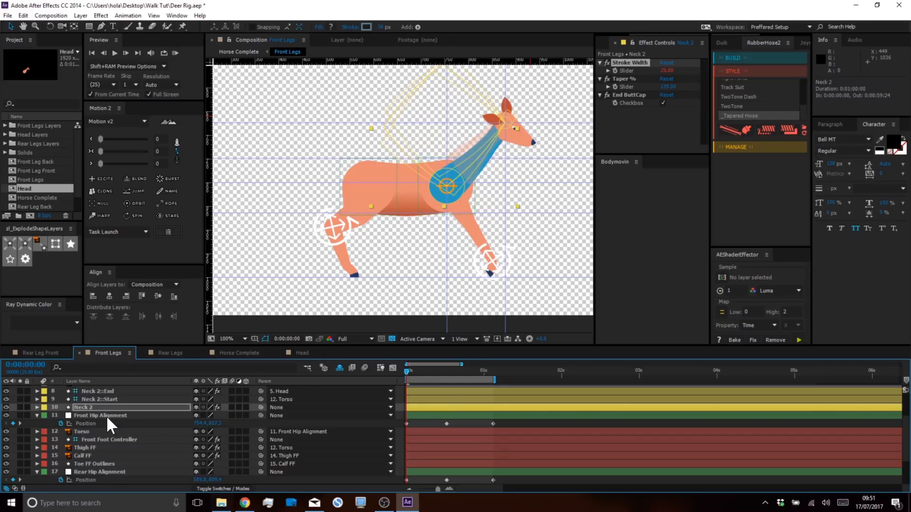
pyautogui.press('space')
pyautogui.moveTo(88, 404); pyautogui.dragTo(86, 420)
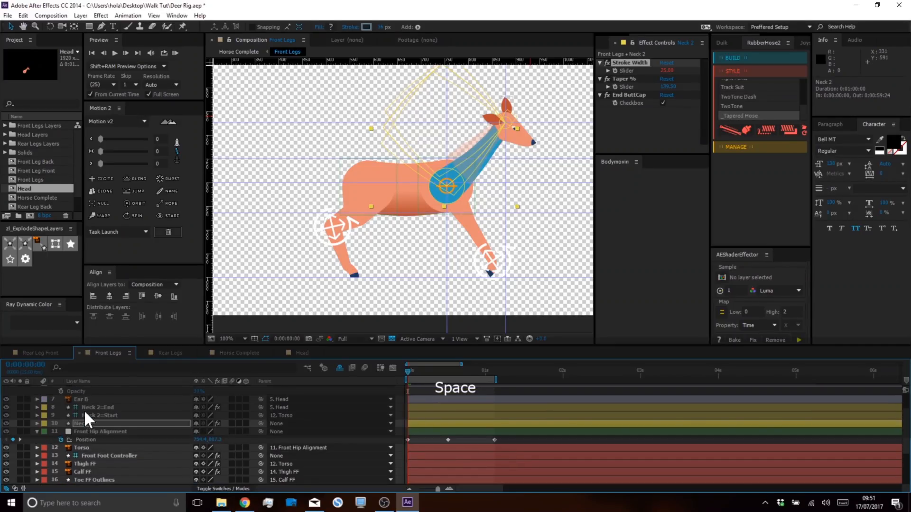
pyautogui.click(366, 27)
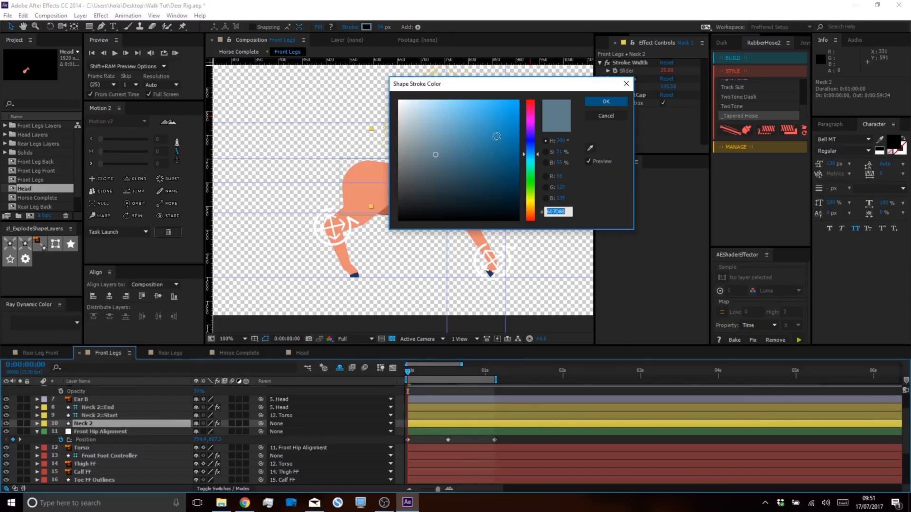
pyautogui.click(590, 148)
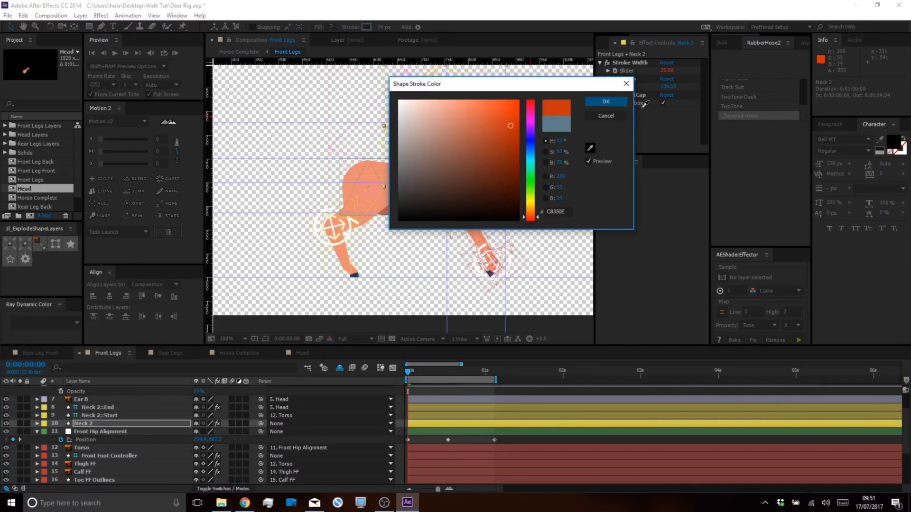
pyautogui.click(365, 180)
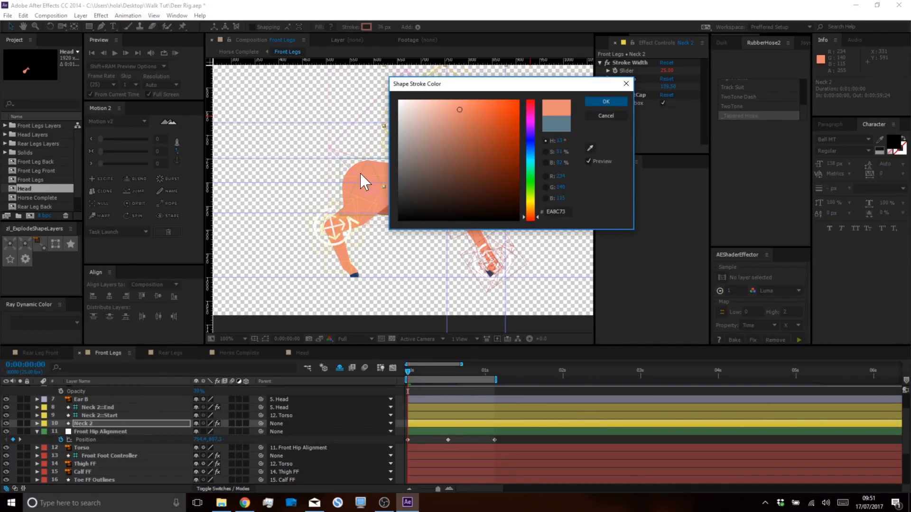
pyautogui.click(591, 103)
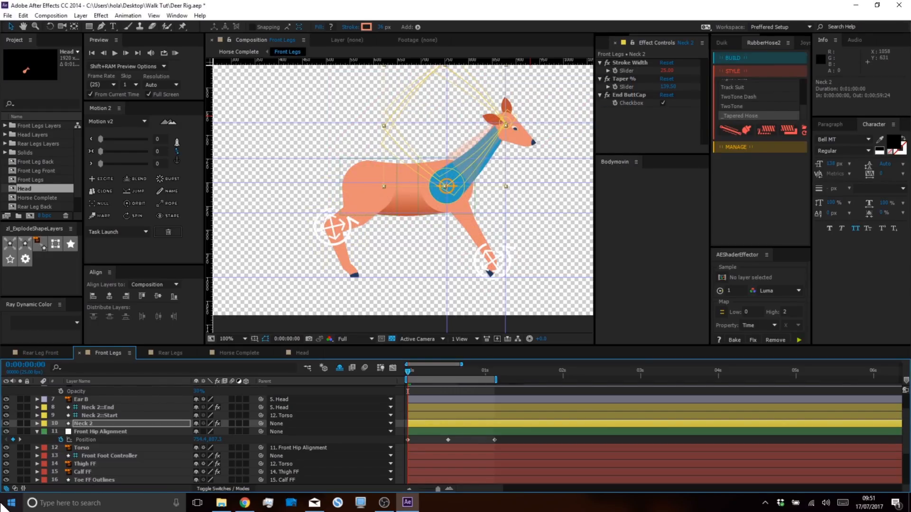
# Recolour Fill 1 of Neck 2's TaperedHose group with the coral sampled from the deer's body, and deselect the layer.
pyautogui.click(37, 422)
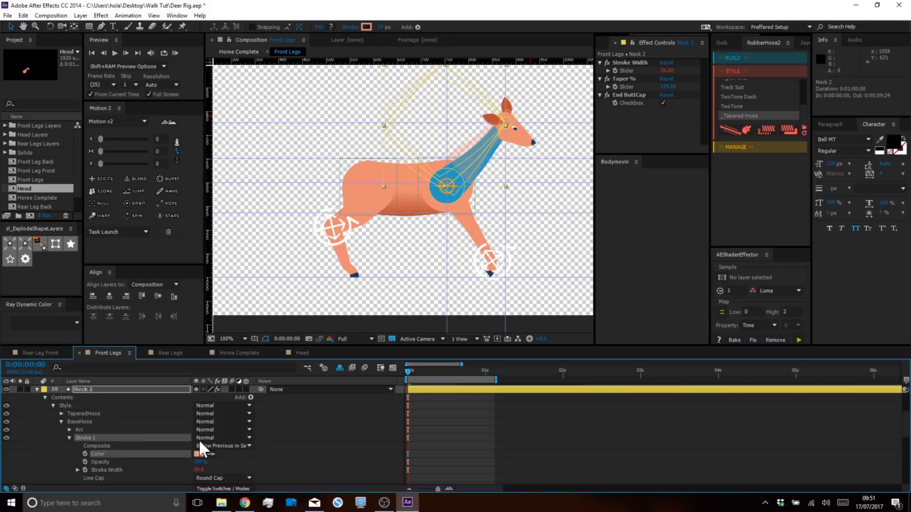
pyautogui.click(272, 451)
pyautogui.press('space')
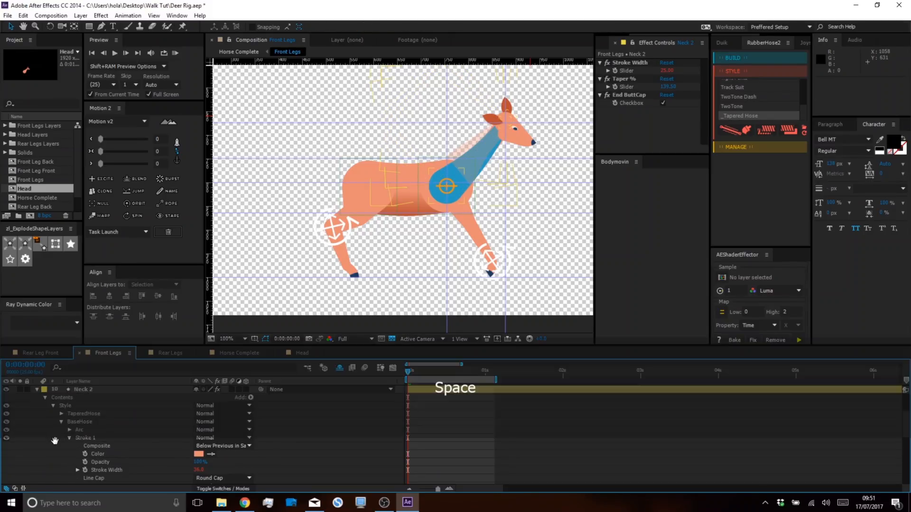
pyautogui.moveTo(66, 446); pyautogui.dragTo(55, 435)
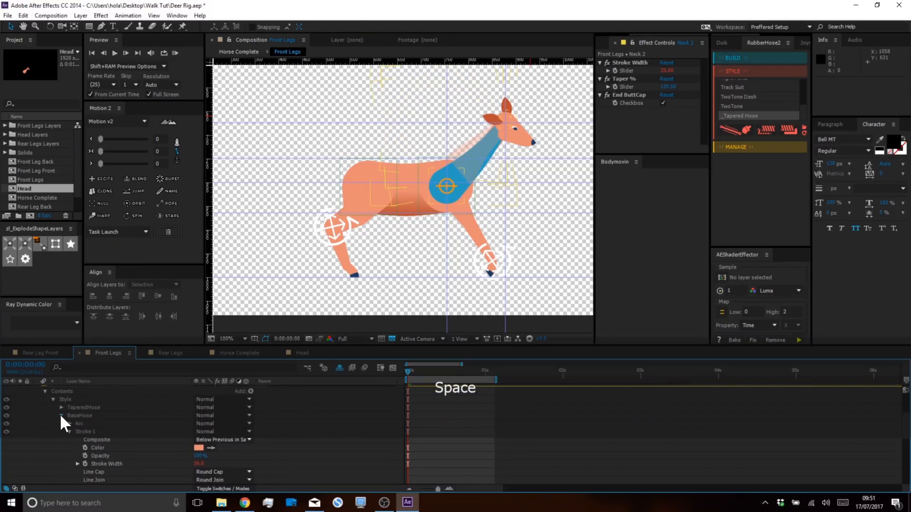
pyautogui.click(60, 415)
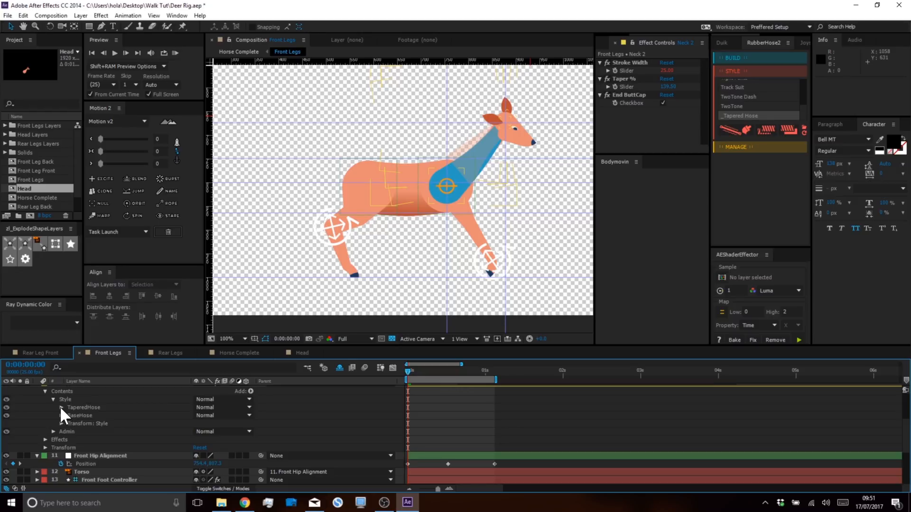
pyautogui.click(61, 408)
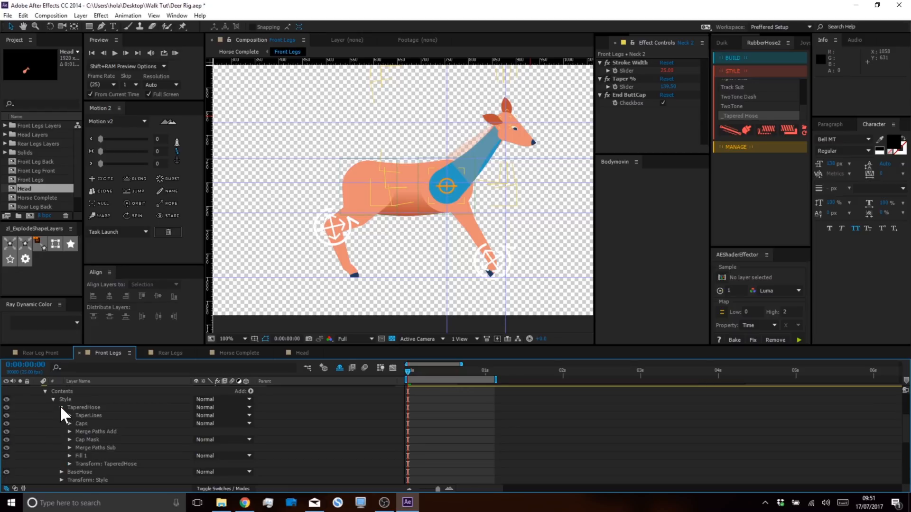
pyautogui.click(70, 456)
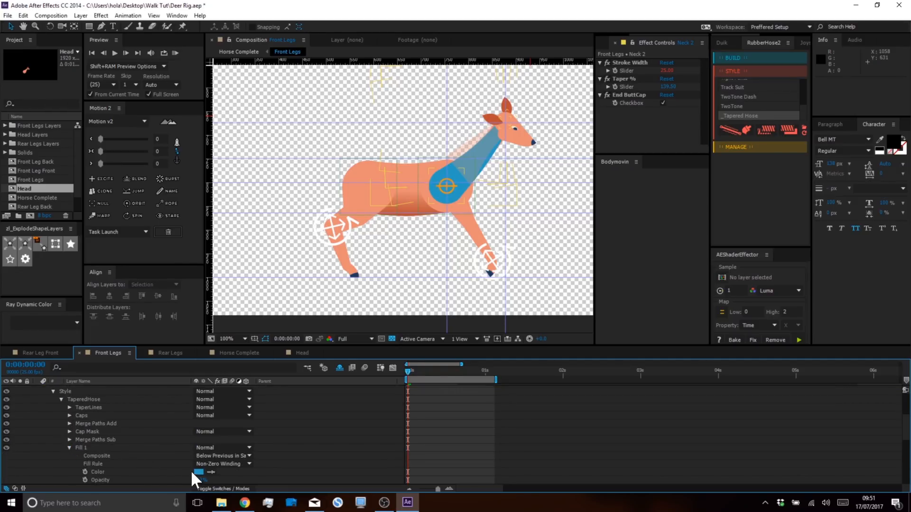
pyautogui.click(211, 472)
pyautogui.click(359, 179)
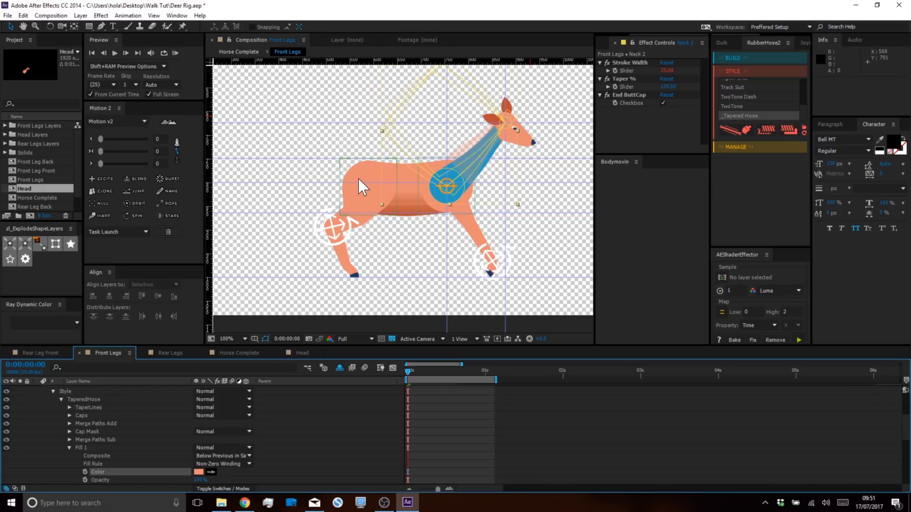
pyautogui.rightClick(406, 320)
pyautogui.click(489, 456)
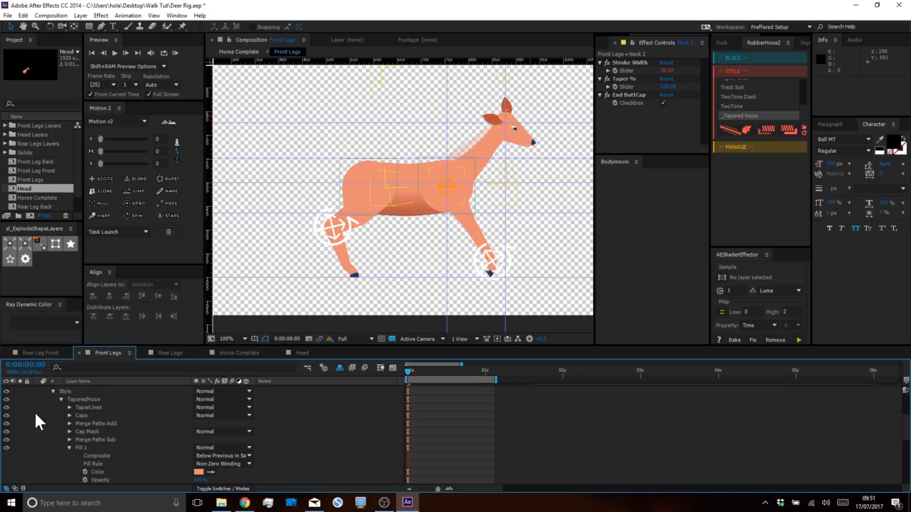
# Collapse the Neck 2 layer's properties in the timeline.
pyautogui.scroll(5, 35, 412)
pyautogui.click(36, 453)
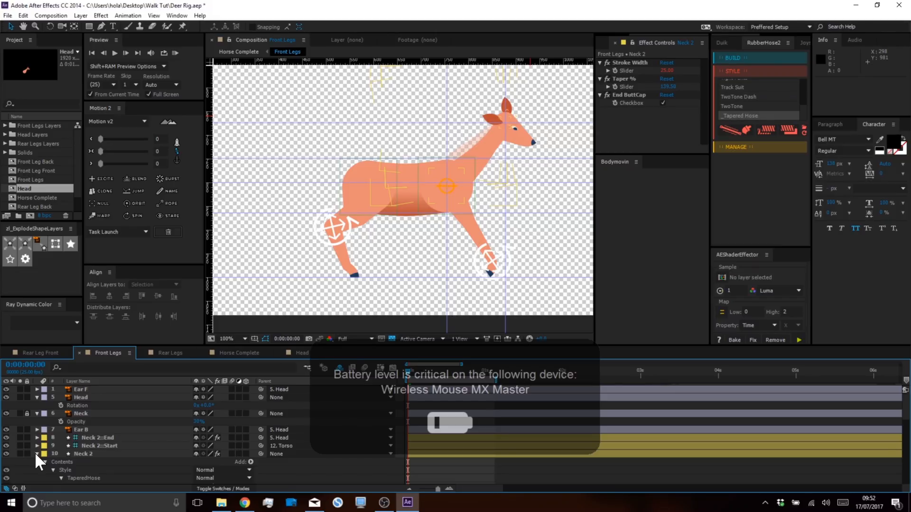
pyautogui.click(37, 454)
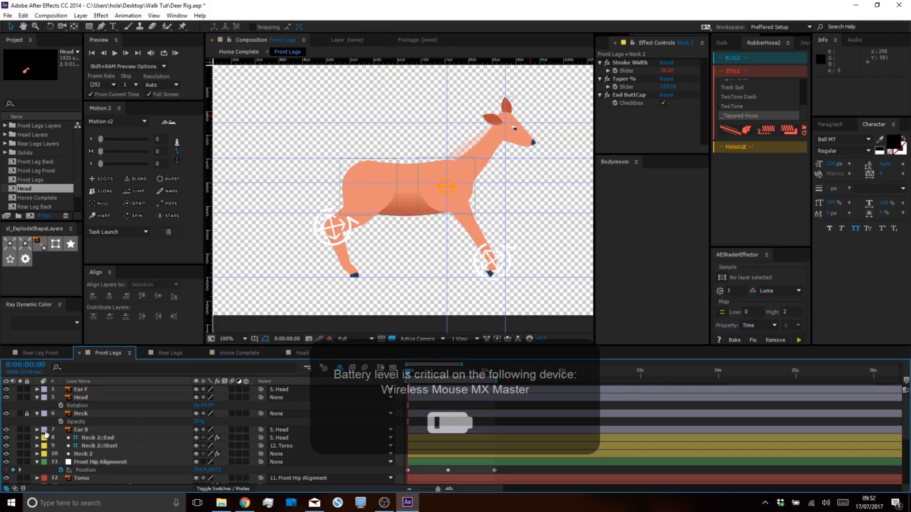
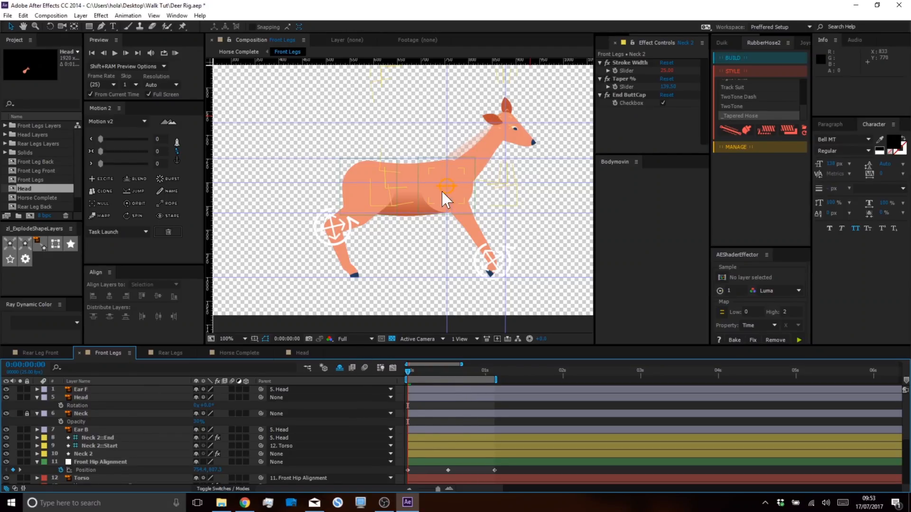
# Set the Neck 2 hose's Stroke Width to 30 and deselect the layer.
pyautogui.scroll(-1, 137, 408)
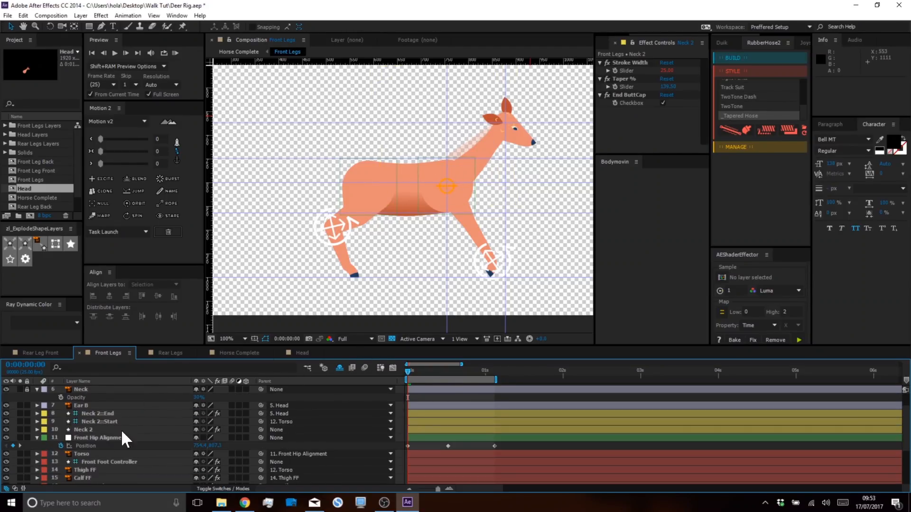
pyautogui.click(91, 426)
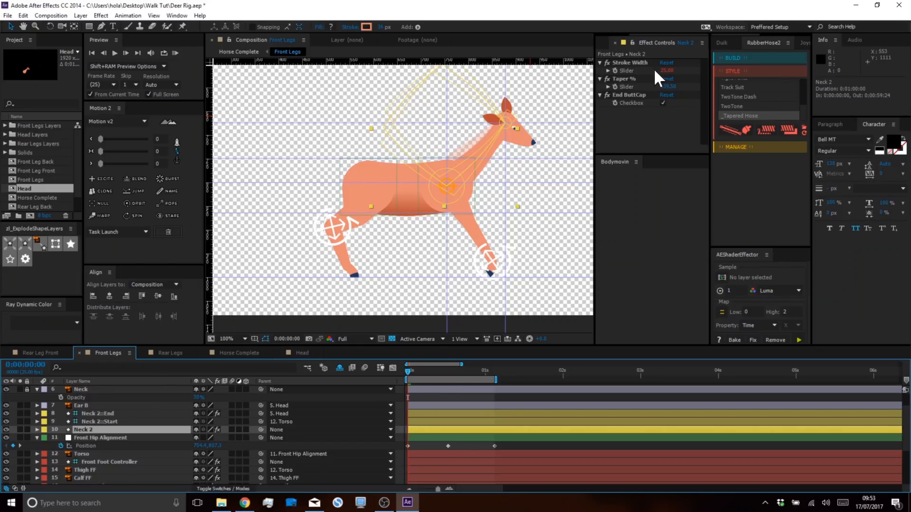
pyautogui.moveTo(665, 70); pyautogui.dragTo(667, 72)
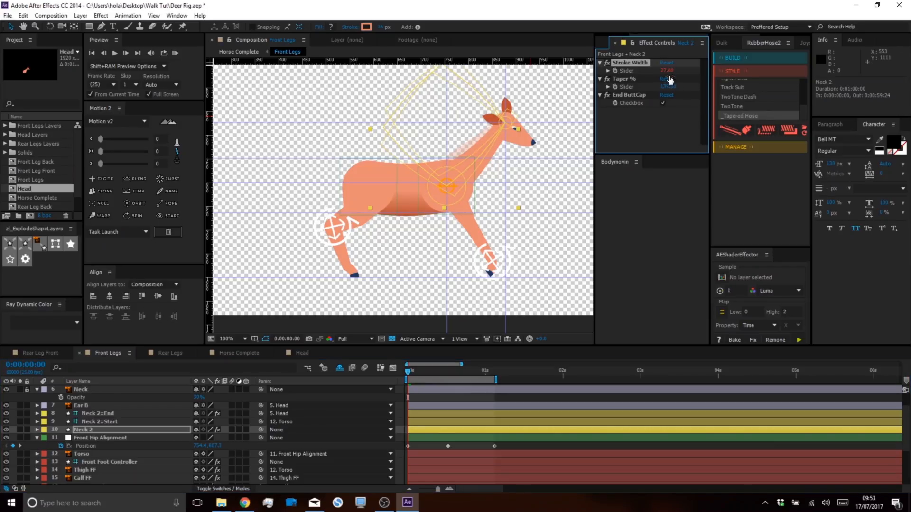
pyautogui.click(668, 71)
pyautogui.write('30')
pyautogui.press('Return')
pyautogui.click(528, 393)
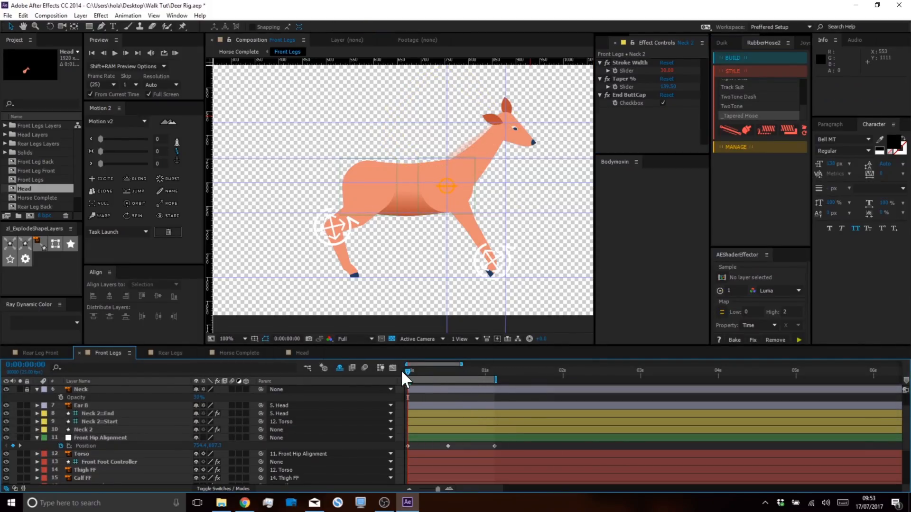
# Reveal the Head layer's Position property and start keyframing it at frame 0.
pyautogui.moveTo(410, 375); pyautogui.dragTo(409, 407)
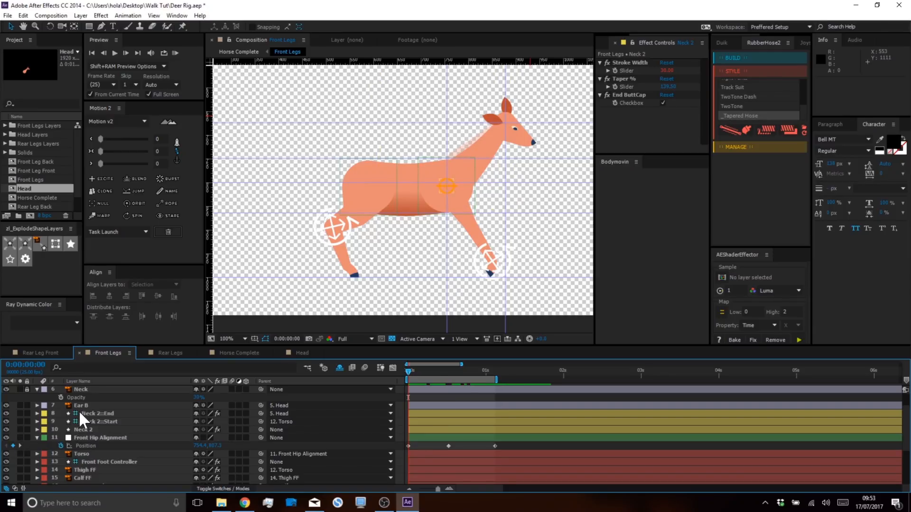
pyautogui.press('space')
pyautogui.moveTo(91, 426); pyautogui.dragTo(89, 450)
pyautogui.click(86, 396)
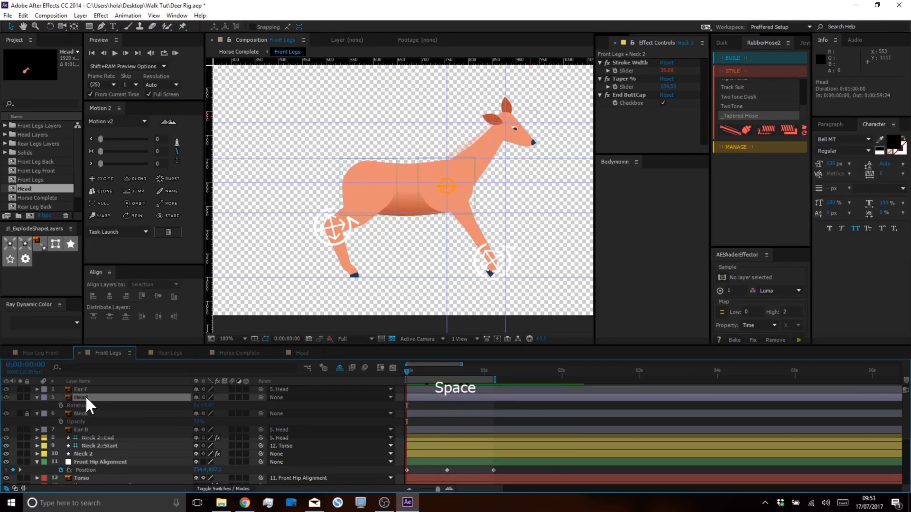
pyautogui.press('p')
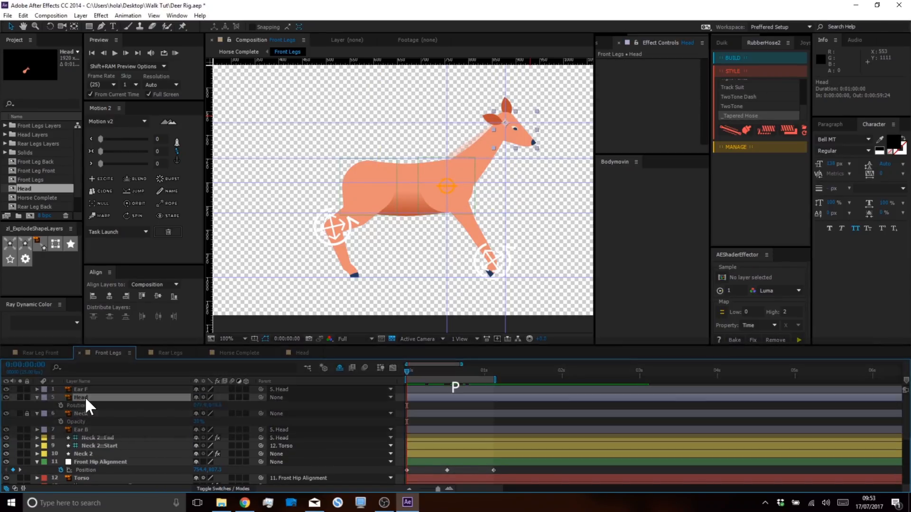
pyautogui.click(61, 406)
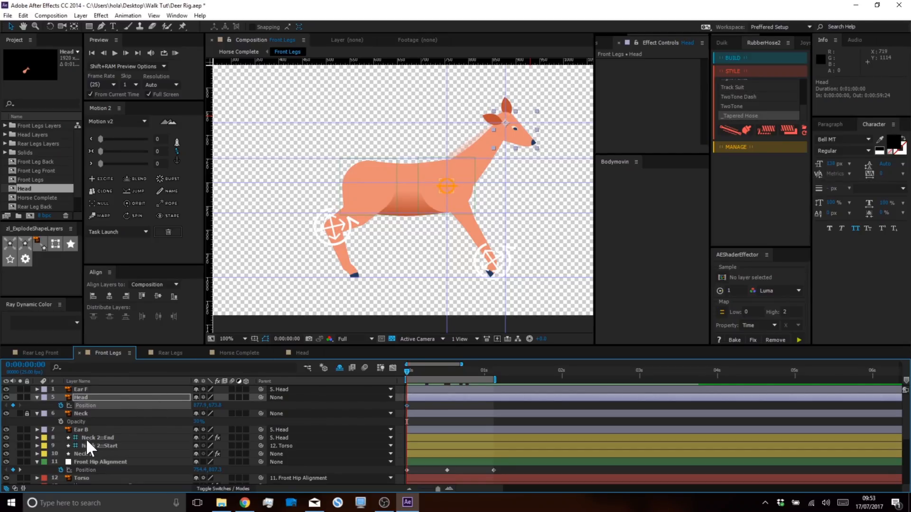
# Solo the Torso and Head layers and reveal the Torso's Position keyframes.
pyautogui.scroll(-1, 85, 463)
pyautogui.press('space')
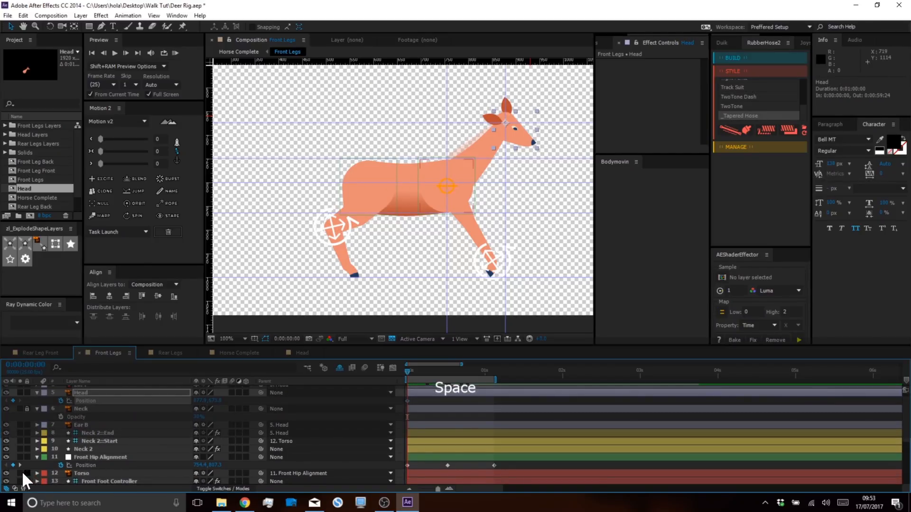
pyautogui.scroll(1, 93, 415)
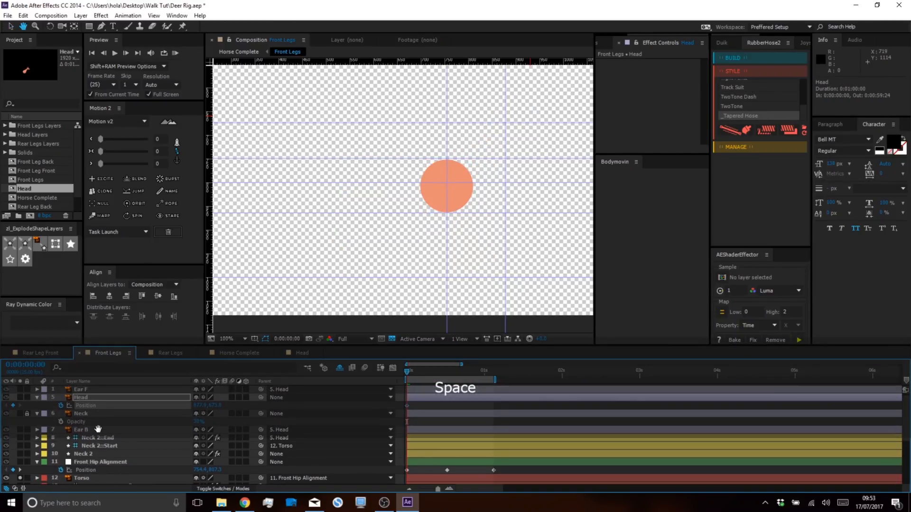
pyautogui.click(20, 397)
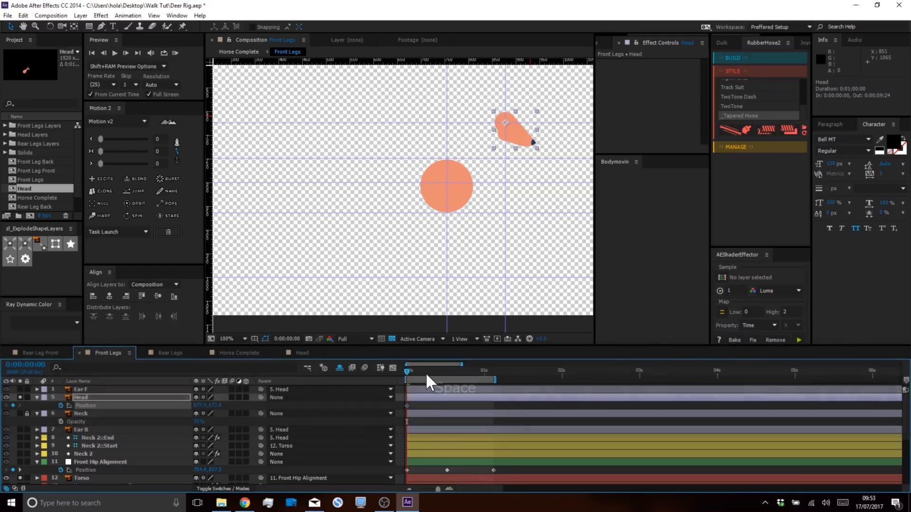
pyautogui.click(78, 476)
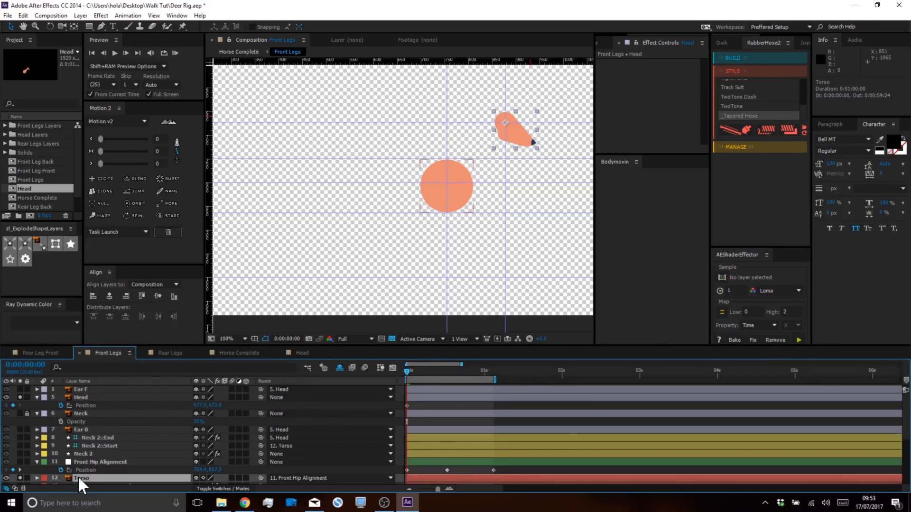
pyautogui.press('u')
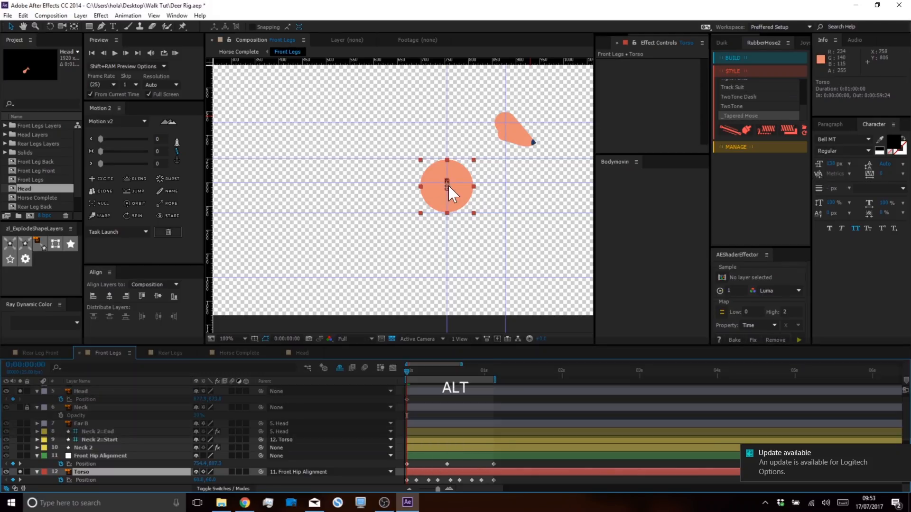
# At the Torso's keyframe on frame 3, raise the Head slightly with a new Y Position keyframe.
pyautogui.keyDown('alt'); pyautogui.scroll(2, 448, 184); pyautogui.keyUp('alt')
pyautogui.moveTo(472, 202); pyautogui.dragTo(448, 222)
pyautogui.moveTo(405, 370); pyautogui.dragTo(418, 372)
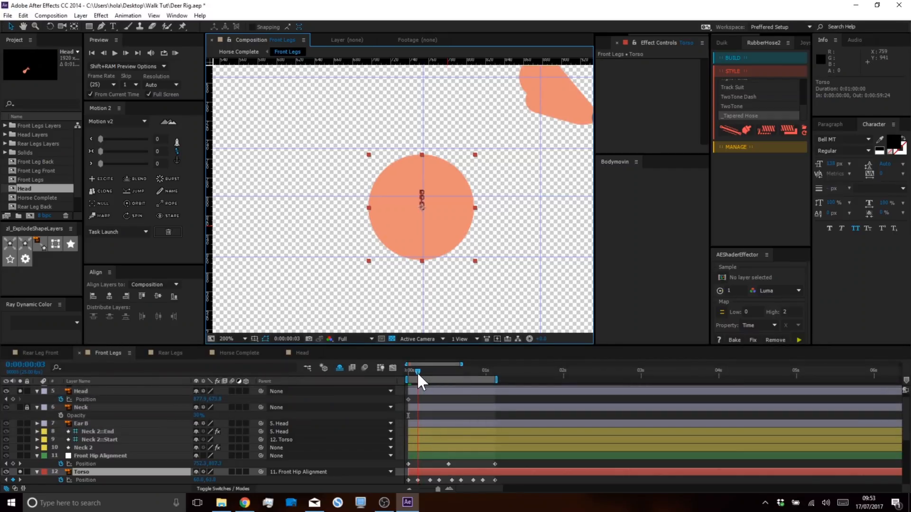
pyautogui.keyDown('ctrl'); pyautogui.moveTo(209, 399); pyautogui.dragTo(185, 400); pyautogui.keyUp('ctrl')
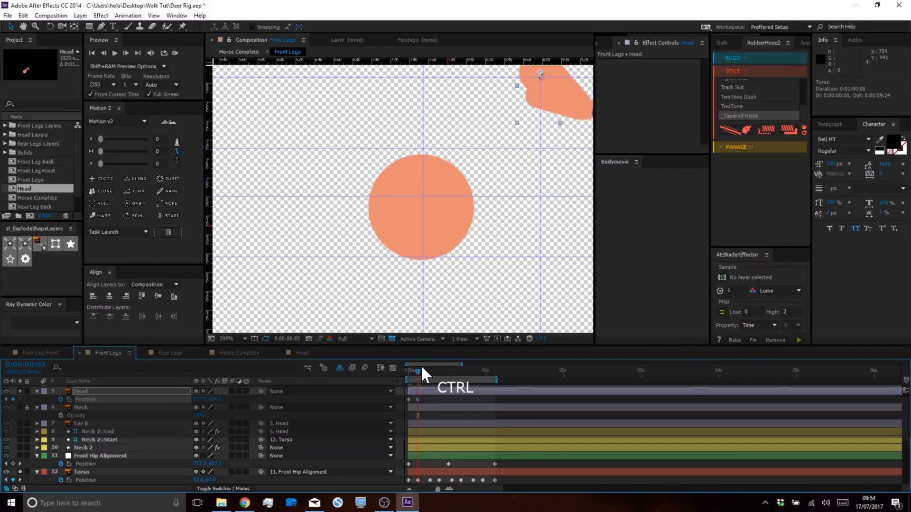
# At frame 7, lower the Head slightly with another Y Position keyframe and deselect it.
pyautogui.moveTo(418, 370)
pyautogui.mouseDown()
pyautogui.moveTo(442, 380)
pyautogui.moveTo(431, 379)
pyautogui.mouseUp()
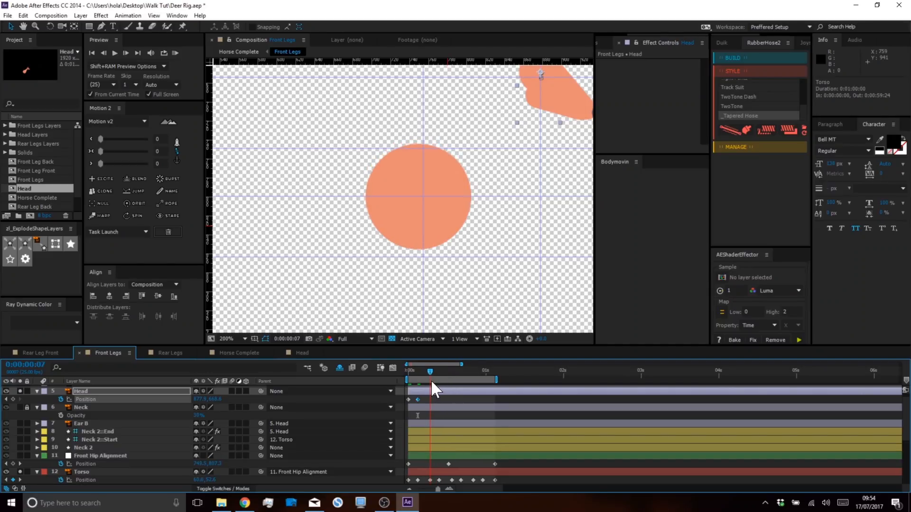
pyautogui.moveTo(216, 399); pyautogui.dragTo(280, 401)
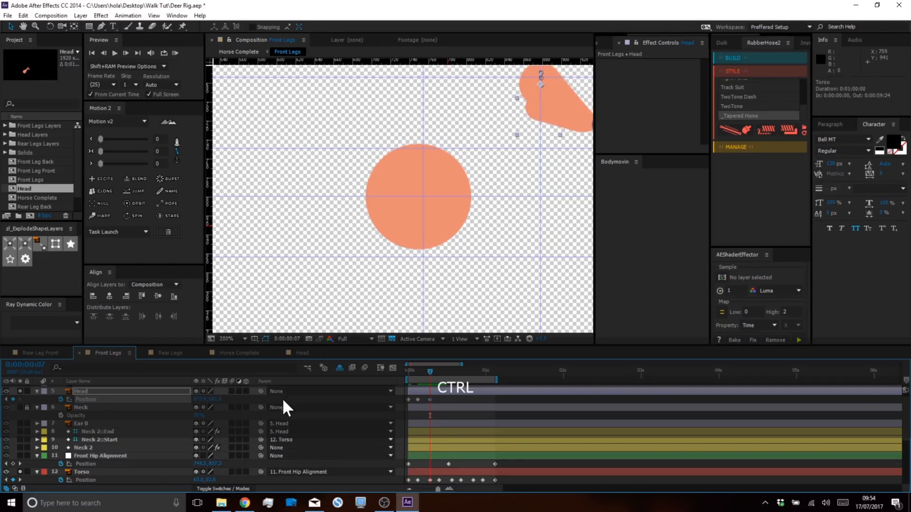
pyautogui.click(442, 407)
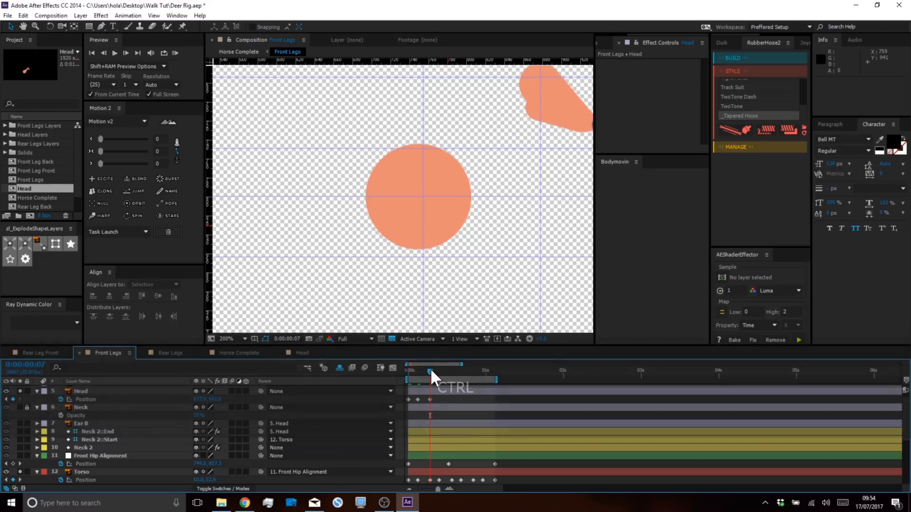
# Delete the Head's Position keyframe on frame 3.
pyautogui.moveTo(431, 369); pyautogui.dragTo(429, 372)
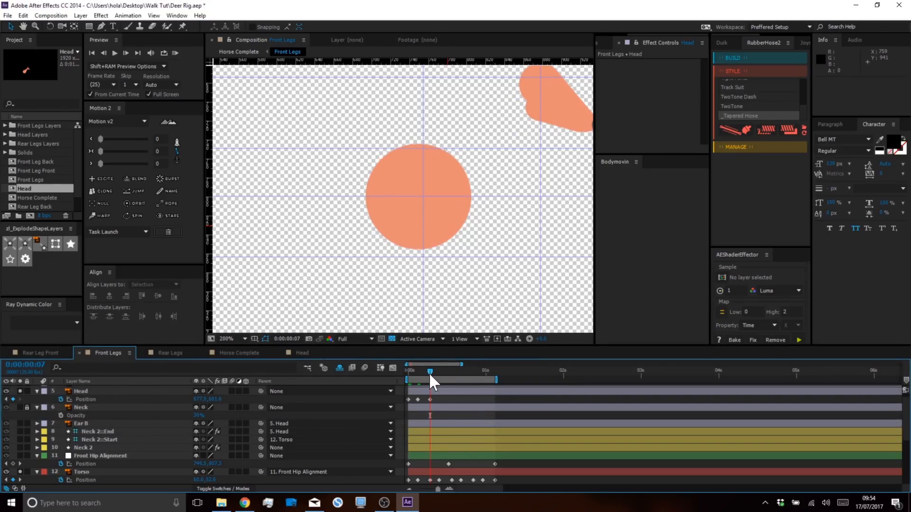
pyautogui.click(417, 399)
pyautogui.press('BackSpace')
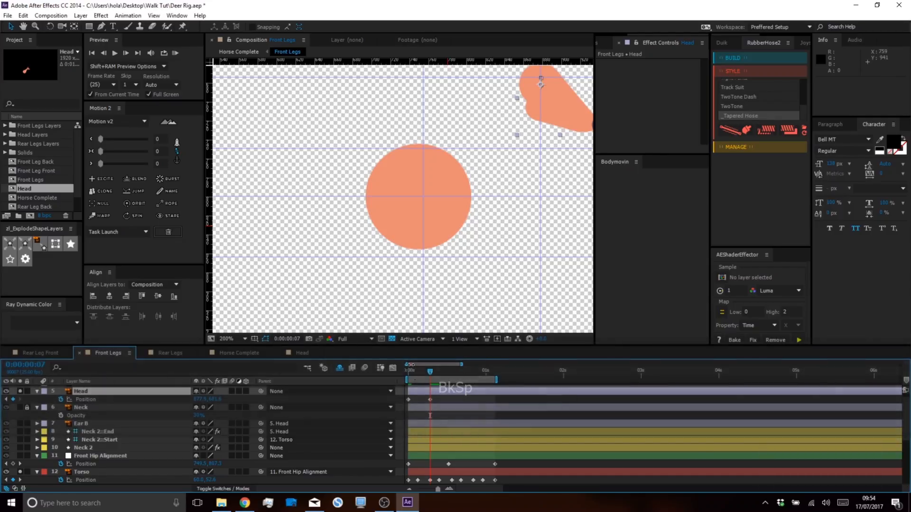
# Copy the Head's Position keyframes from frames 0 and 7 and paste them starting at frame 14.
pyautogui.moveTo(430, 370); pyautogui.dragTo(452, 385)
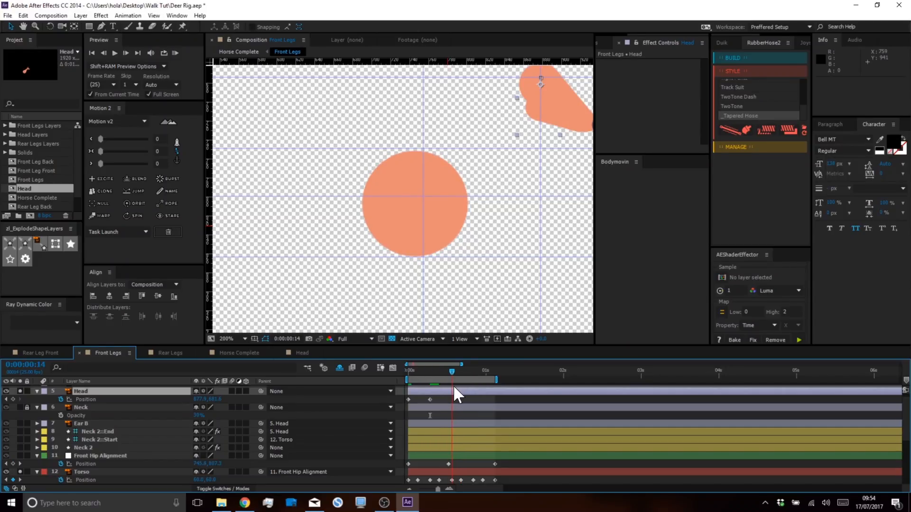
pyautogui.click(439, 398)
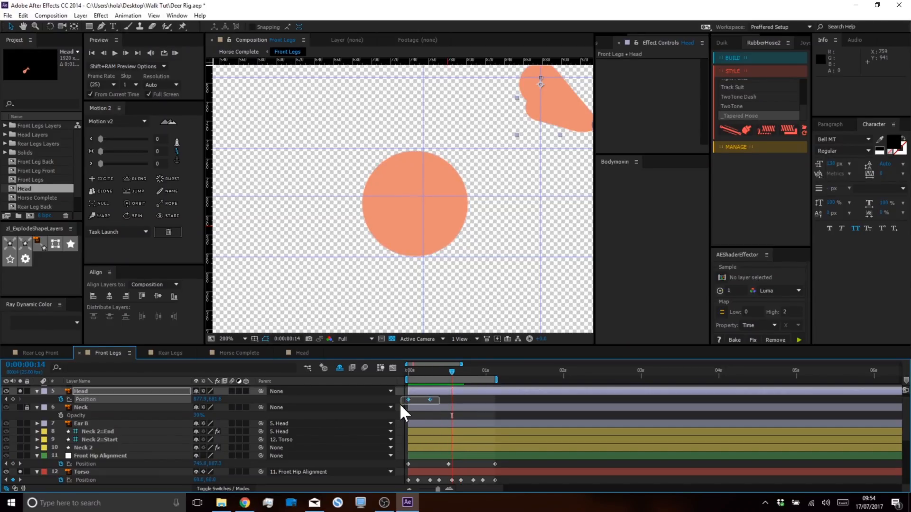
pyautogui.hotkey('ctrl', 'v')
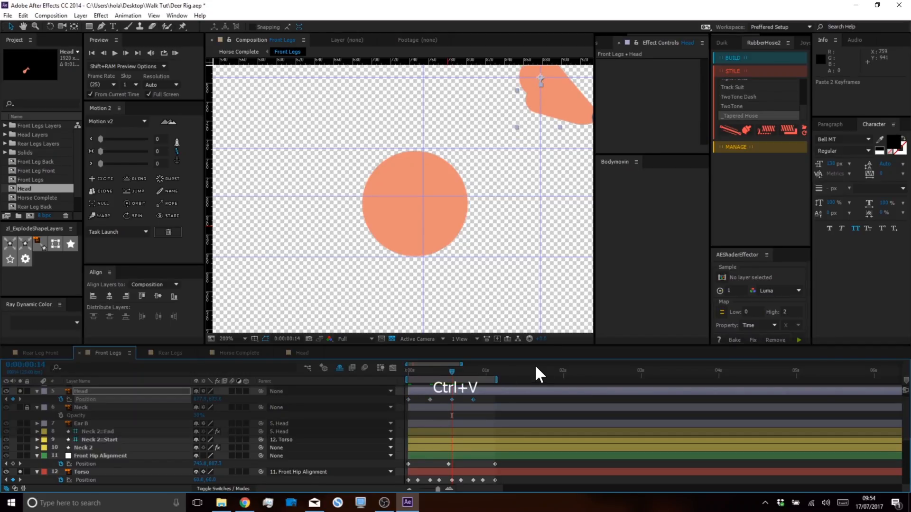
# Copy the Head's first Position keyframe to 0:00:01:03 to close the bobbing loop.
pyautogui.moveTo(451, 372); pyautogui.dragTo(496, 380)
pyautogui.moveTo(418, 398); pyautogui.dragTo(403, 402)
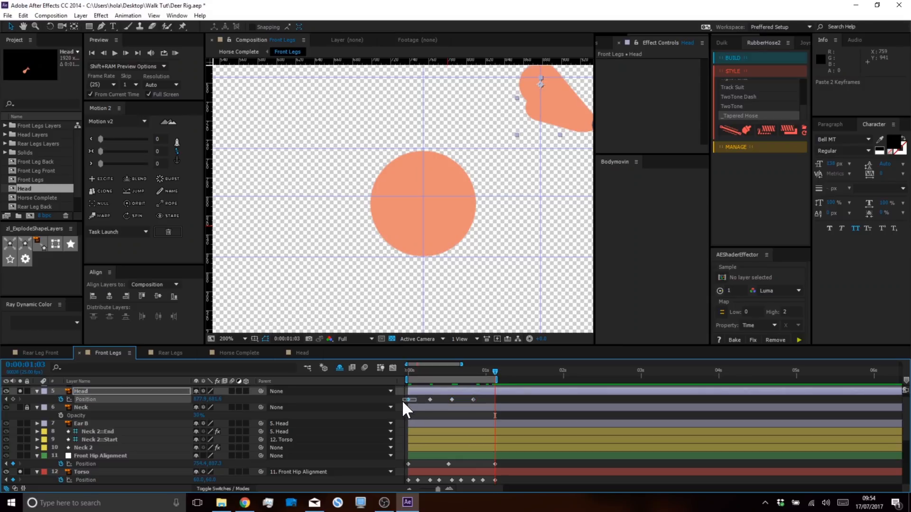
pyautogui.hotkey('ctrl', 'c')
pyautogui.hotkey('ctrl', 'v')
# Unsolo the Head and Torso layers and preview the head bob on the whole deer.
pyautogui.scroll(-1, 471, 240)
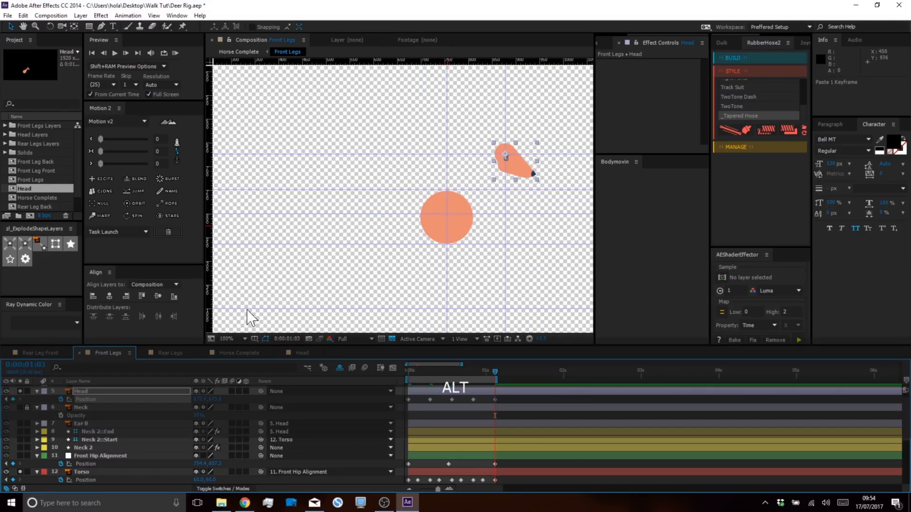
pyautogui.click(20, 391)
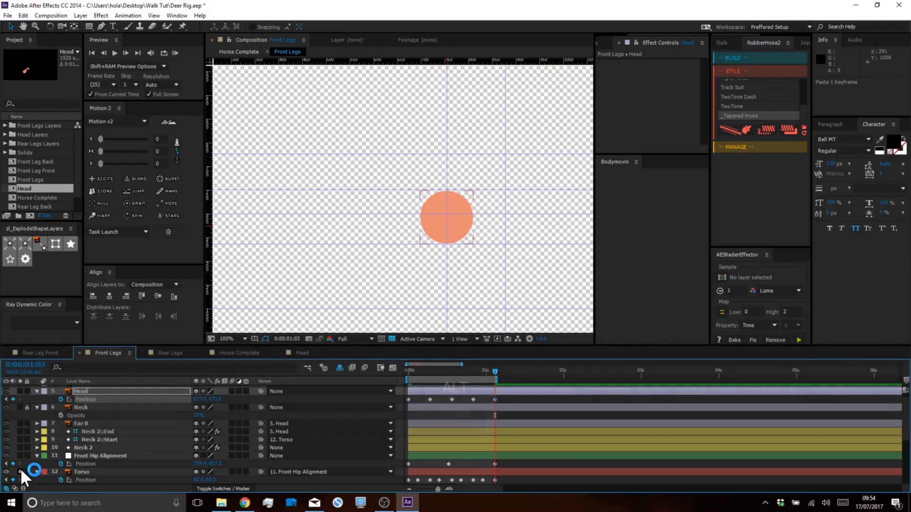
pyautogui.click(176, 53)
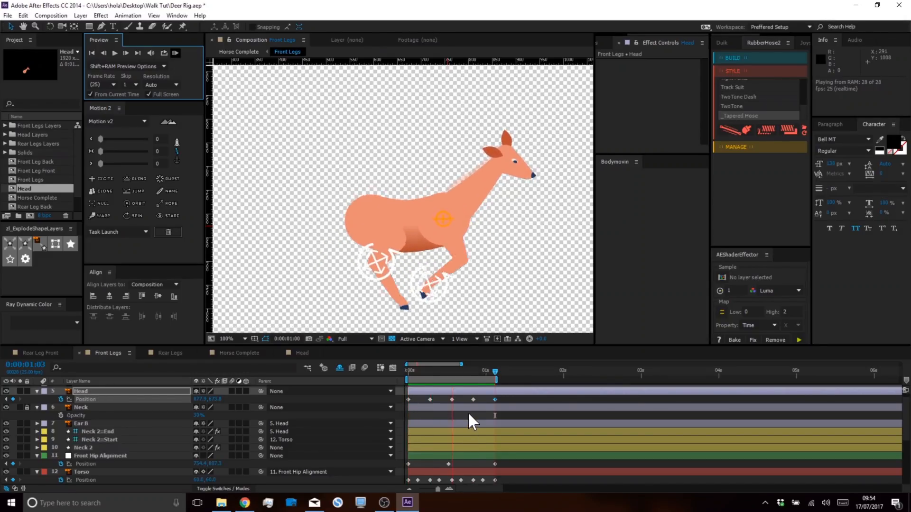
pyautogui.press('space')
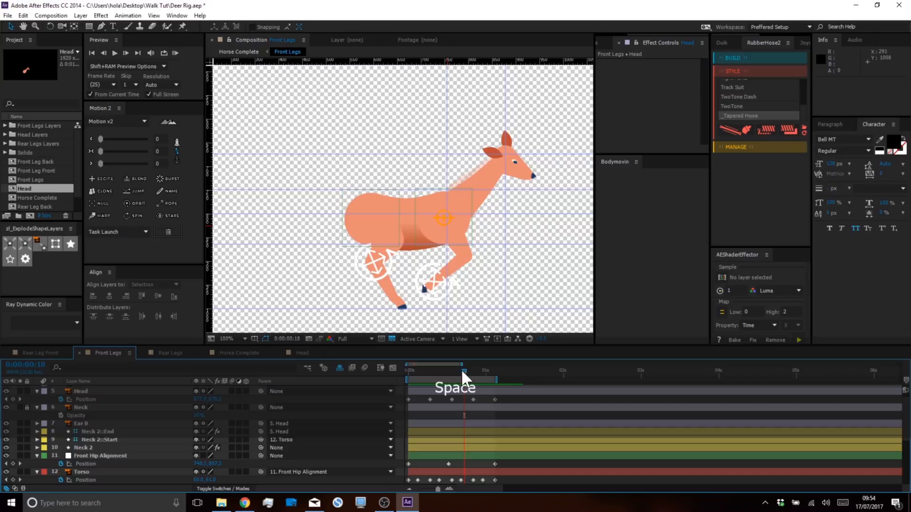
# At frame 0, create a parent null control for the Head and rename it Head Alignment.
pyautogui.moveTo(463, 371); pyautogui.dragTo(383, 378)
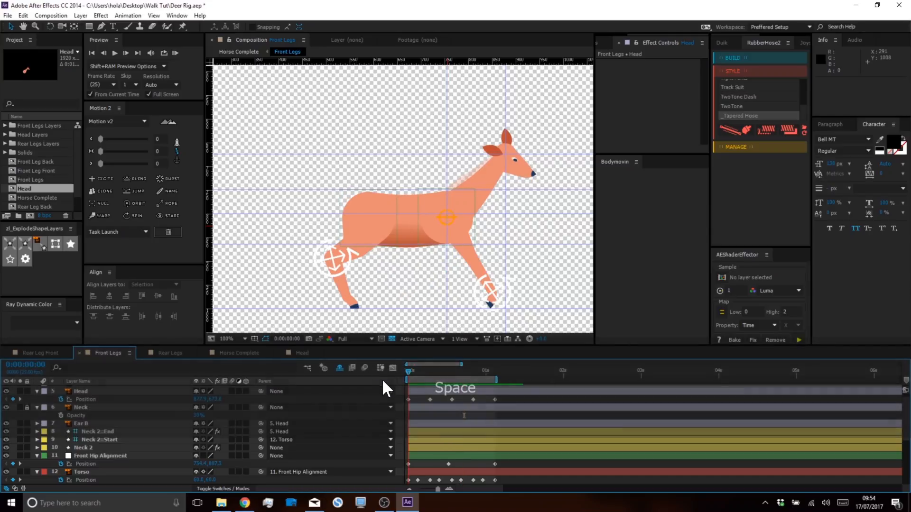
pyautogui.click(107, 202)
pyautogui.click(78, 391)
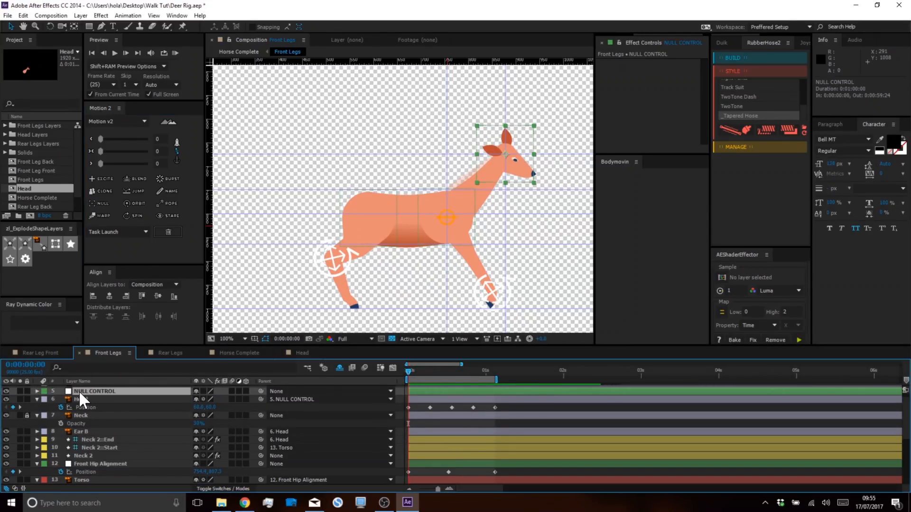
pyautogui.press('Return')
pyautogui.write('Head Al')
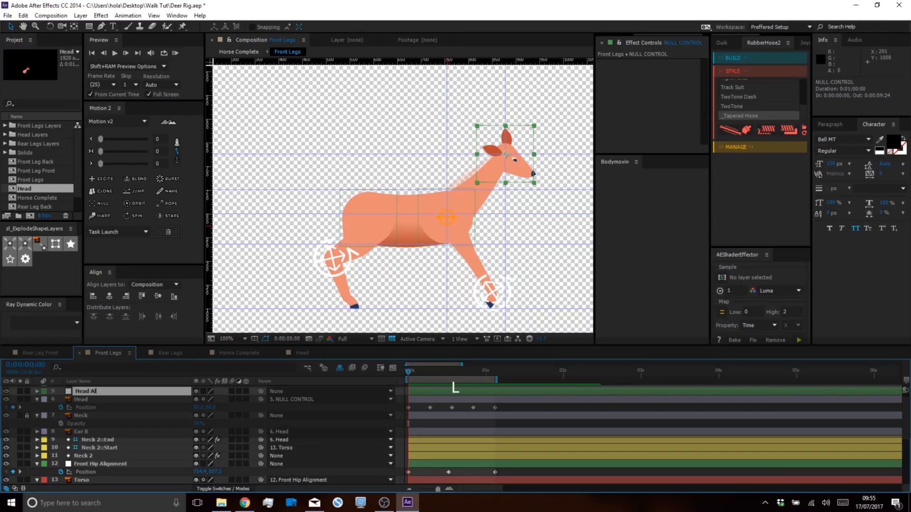
pyautogui.write('ignment')
pyautogui.press('Return')
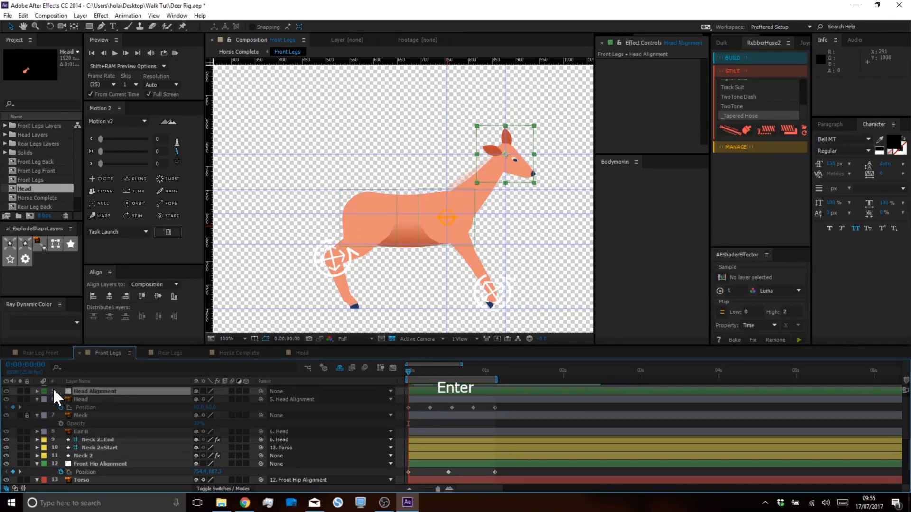
# Keyframe Head Alignment's Position at frame 0, and at frame 7 shift it slightly backward in X.
pyautogui.press('p')
pyautogui.click(61, 400)
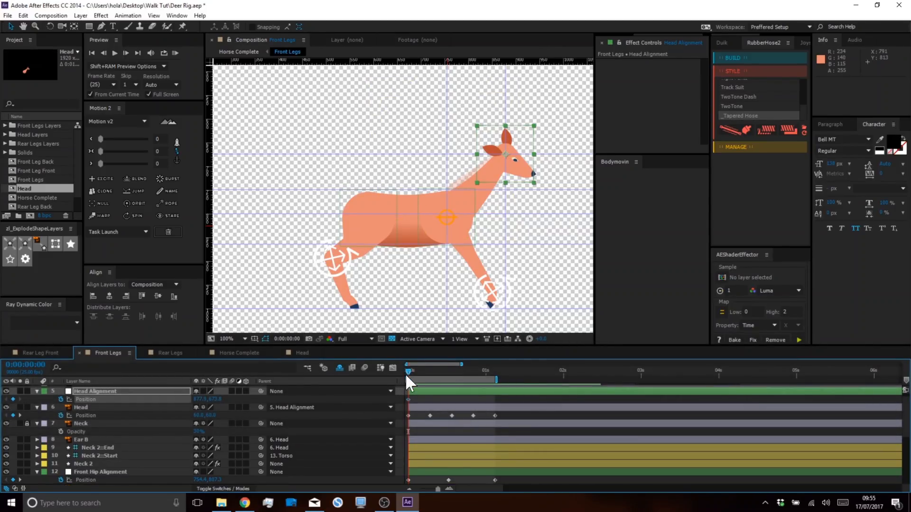
pyautogui.moveTo(408, 369); pyautogui.dragTo(429, 368)
pyautogui.moveTo(198, 399); pyautogui.dragTo(152, 407)
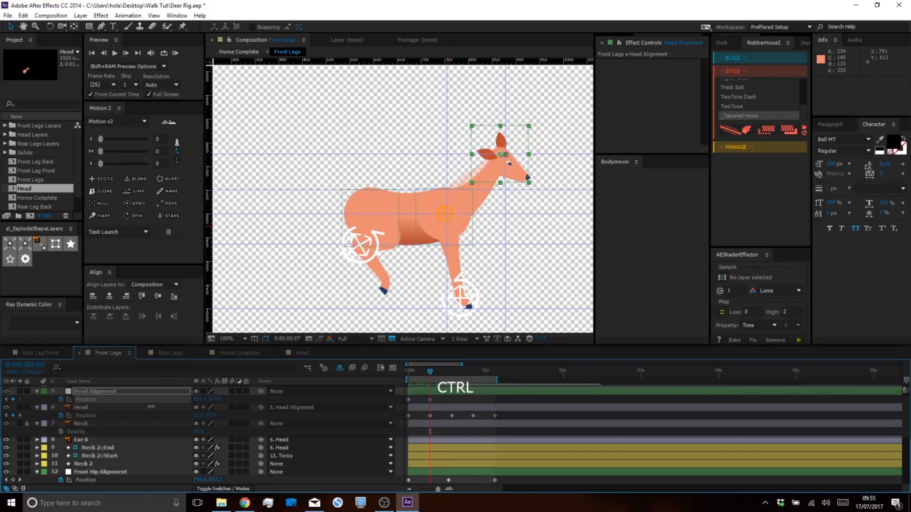
# Move the Head Alignment's frame 7 Position keyframe to frame 14.
pyautogui.moveTo(430, 371); pyautogui.dragTo(451, 382)
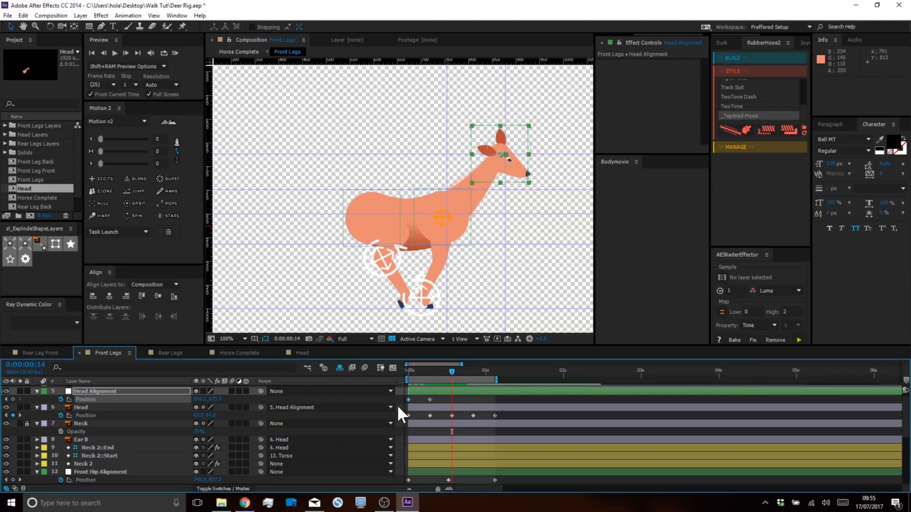
pyautogui.hotkey('ctrl', 'v')
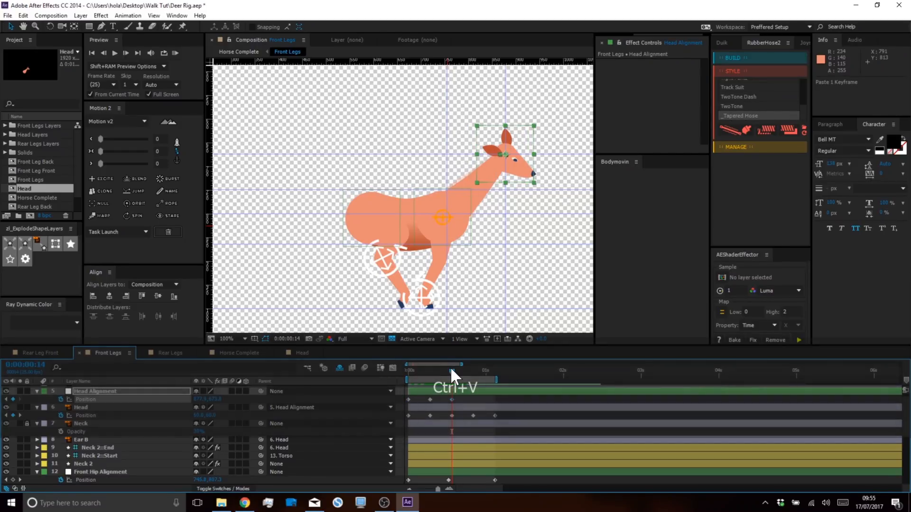
pyautogui.moveTo(430, 400); pyautogui.dragTo(451, 400)
# Copy the Head Alignment's first Position keyframe to 0:00:01:03.
pyautogui.moveTo(451, 369); pyautogui.dragTo(495, 375)
pyautogui.moveTo(418, 398); pyautogui.dragTo(405, 400)
pyautogui.hotkey('ctrl', 'c')
pyautogui.hotkey('ctrl', 'v')
# Preview the head's forward-and-back motion and compare it with the finished deer rig post on Instagram.
pyautogui.click(175, 53)
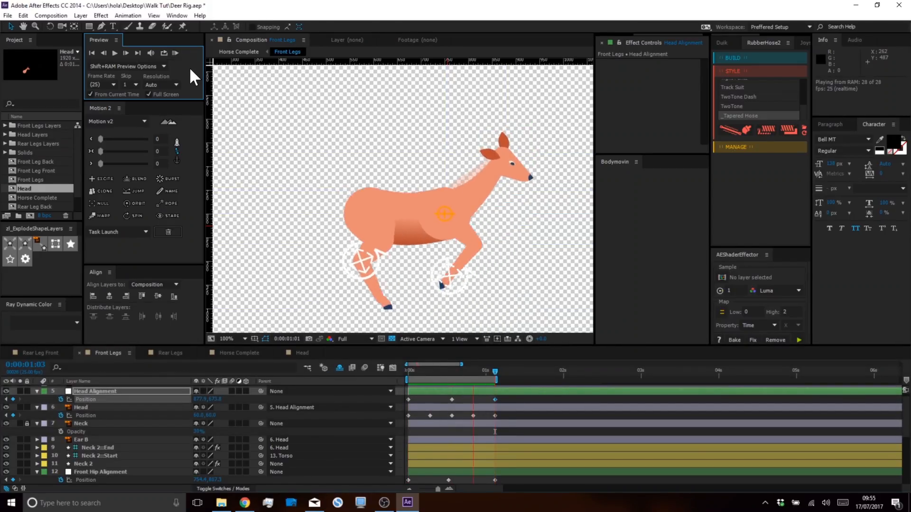
pyautogui.press('space')
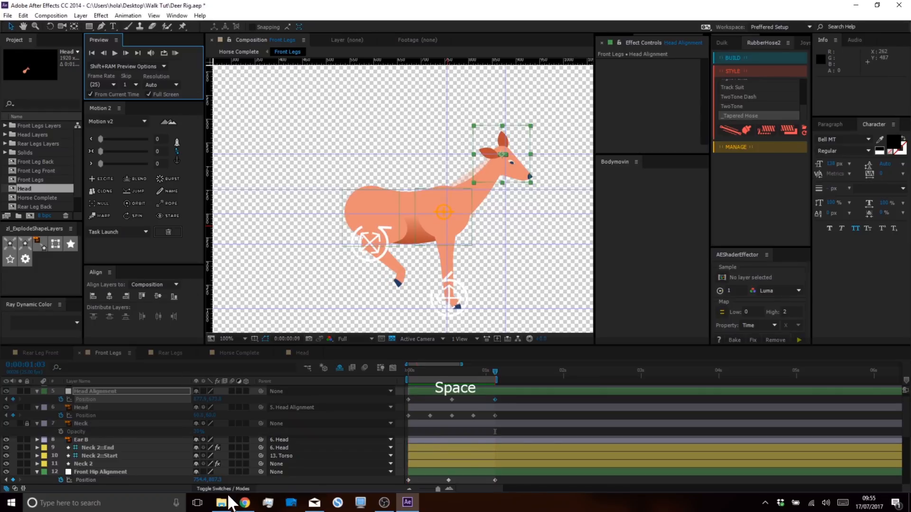
pyautogui.click(244, 503)
pyautogui.click(439, 316)
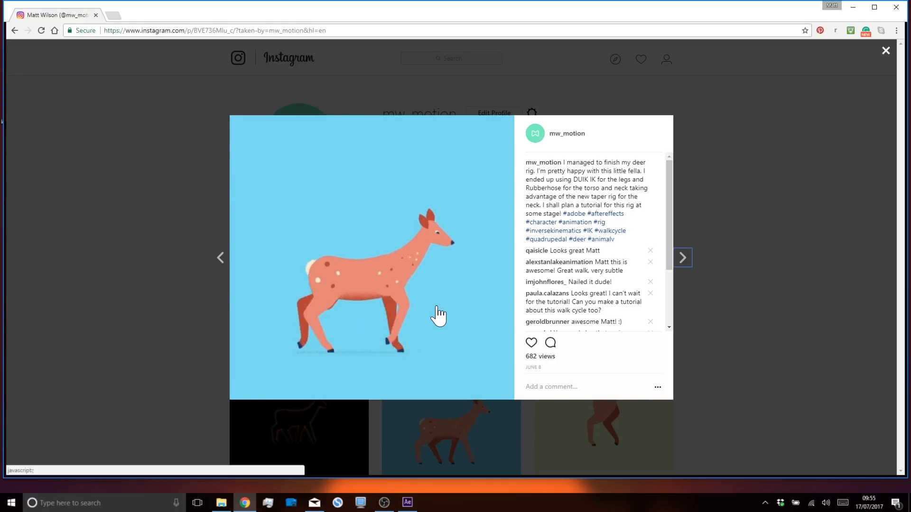
pyautogui.click(408, 504)
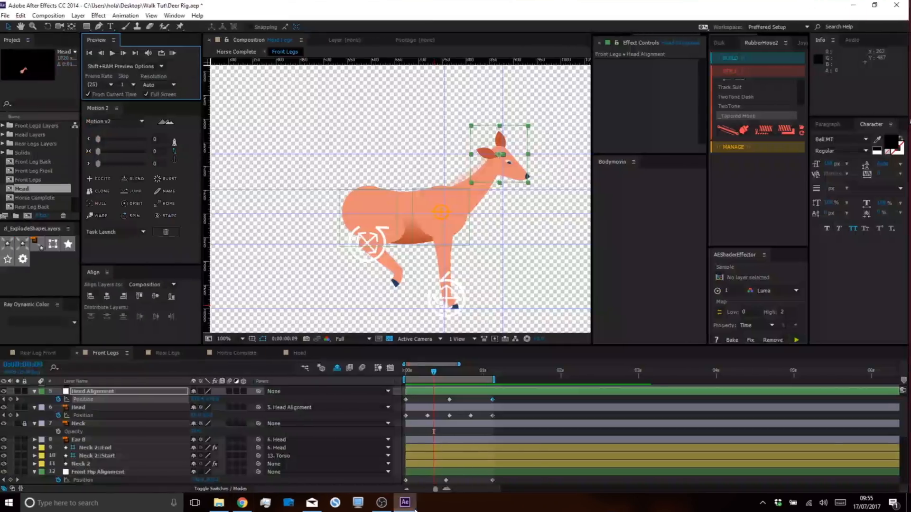
pyautogui.click(174, 53)
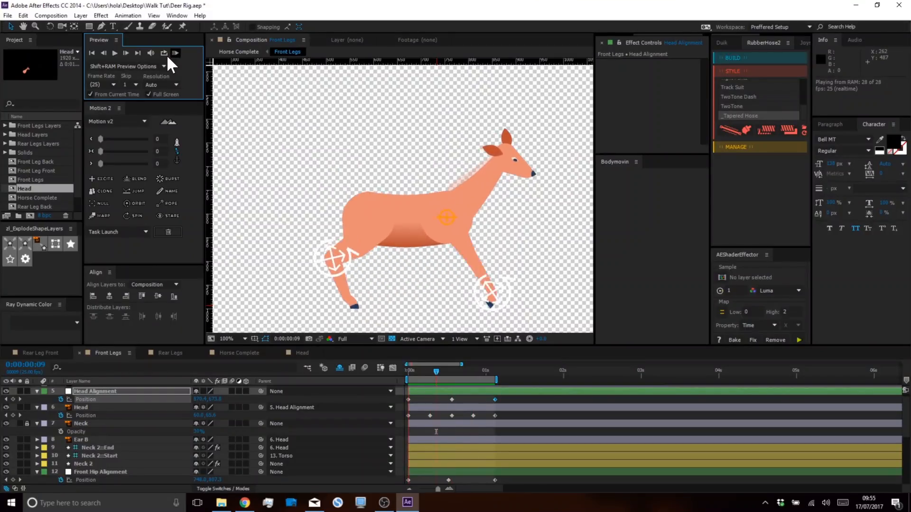
pyautogui.press('space')
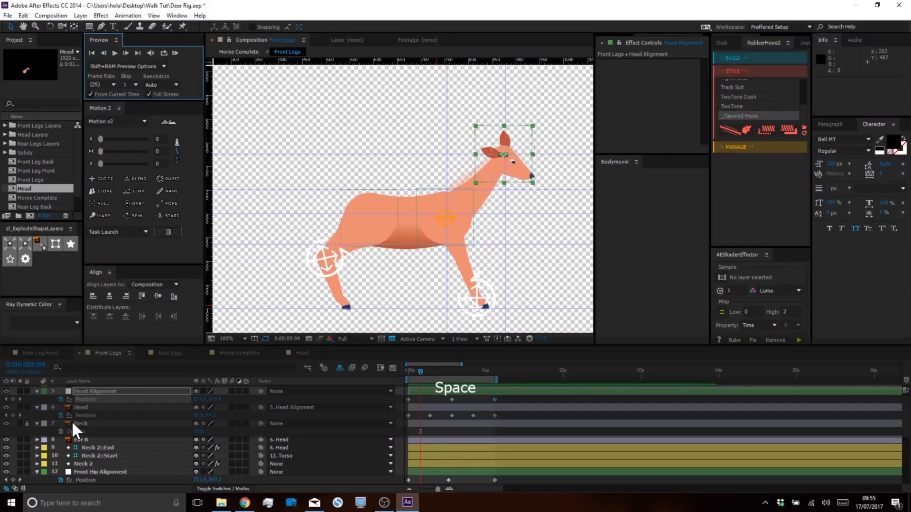
# Unlock the old Neck reference layer and delete it.
pyautogui.click(73, 422)
pyautogui.click(27, 422)
pyautogui.click(72, 422)
pyautogui.press('BackSpace')
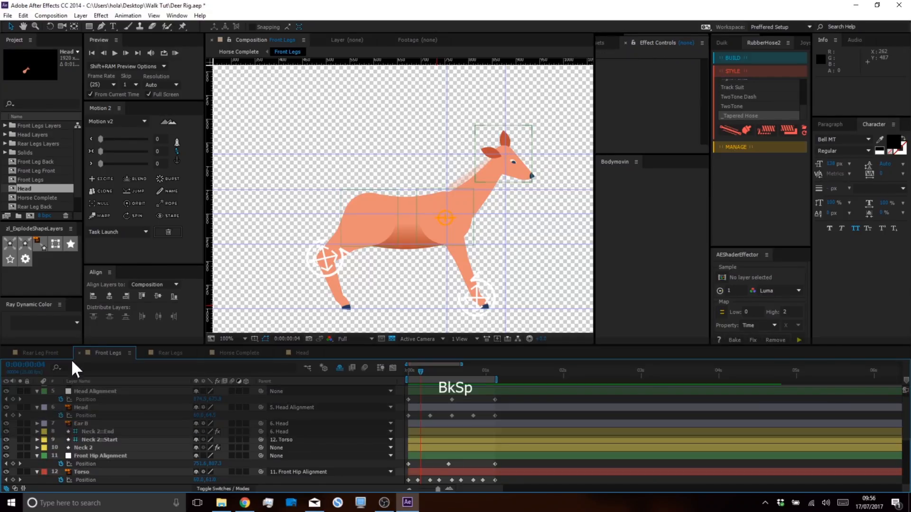
# Preview the walk cycle with only the RubberHose neck.
pyautogui.click(174, 51)
pyautogui.click(175, 52)
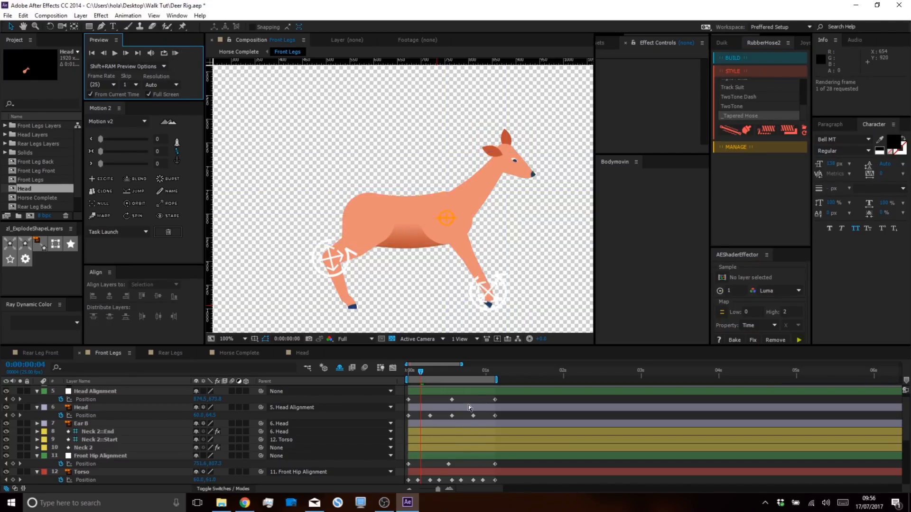
pyautogui.click(176, 51)
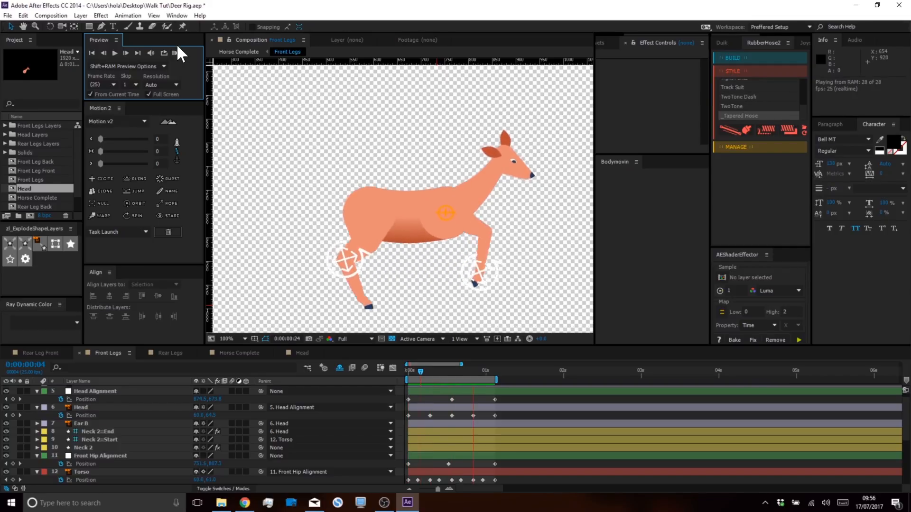
pyautogui.press('space')
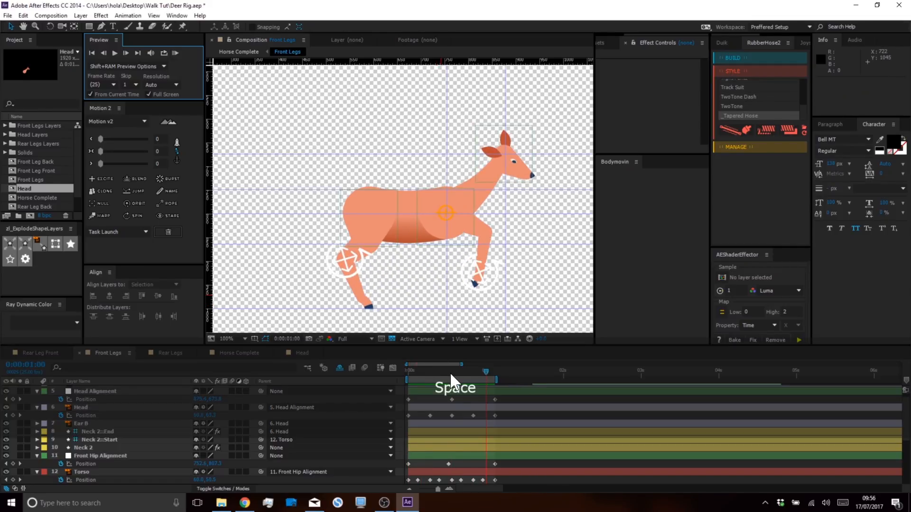
# Time-reverse the Head Alignment's Position keyframes at frames 0 and 14.
pyautogui.click(450, 372)
pyautogui.click(408, 400)
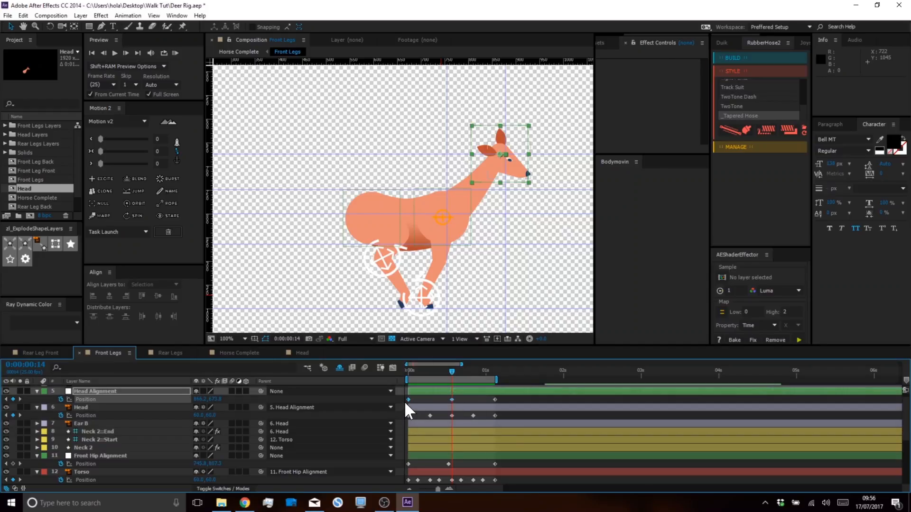
pyautogui.rightClick(408, 399)
pyautogui.moveTo(456, 393)
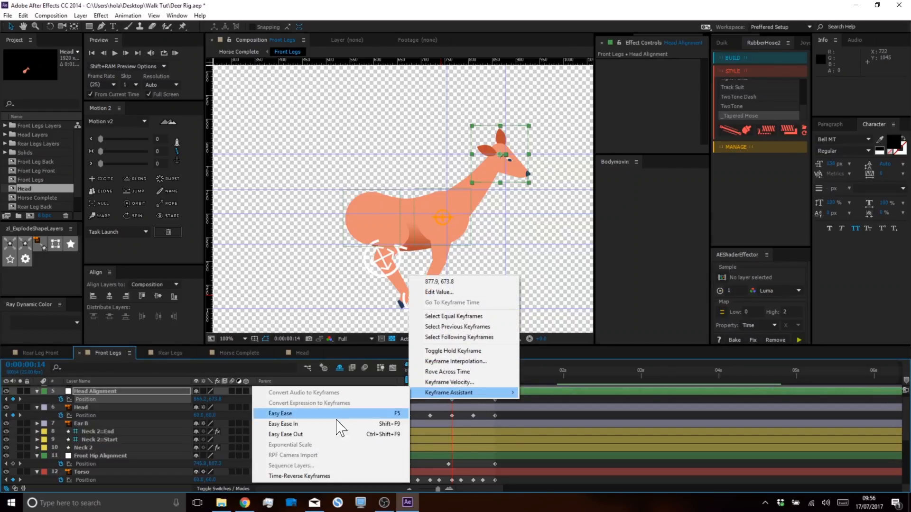
pyautogui.click(318, 476)
# Paste the Head Alignment's new first Position keyframe over the one at 0:00:01:03 and preview the loop.
pyautogui.moveTo(479, 396); pyautogui.dragTo(494, 369)
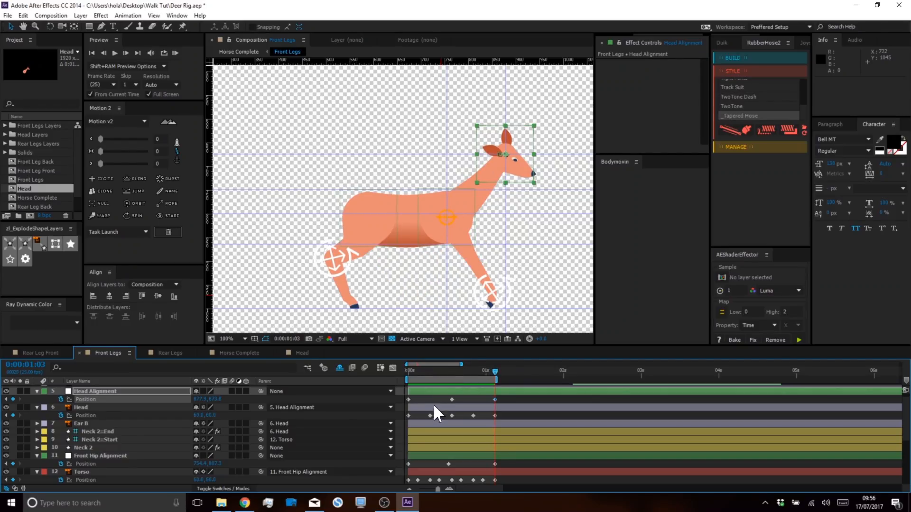
pyautogui.click(407, 399)
pyautogui.hotkey('ctrl', 'c')
pyautogui.hotkey('ctrl', 'v')
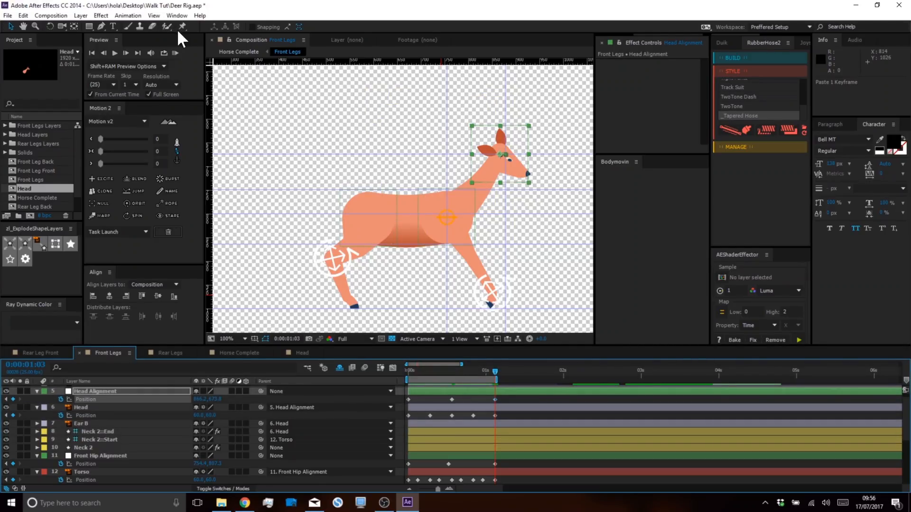
pyautogui.click(176, 52)
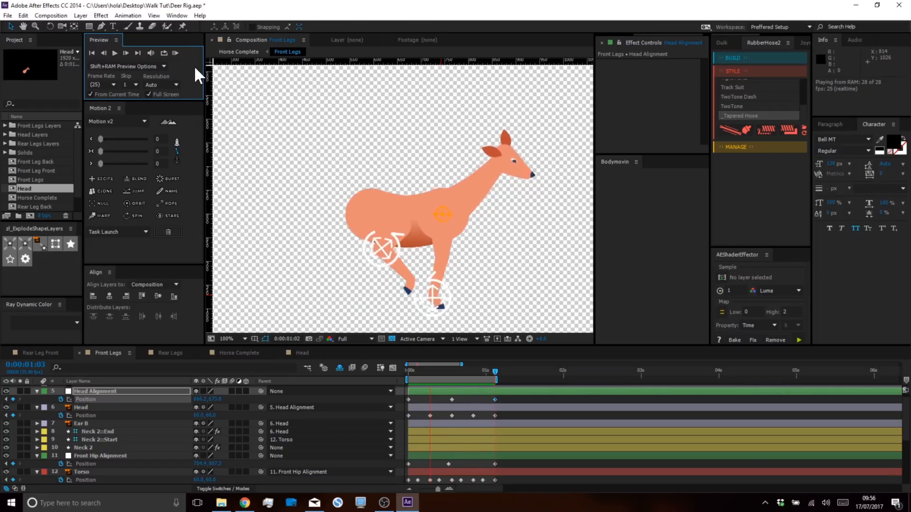
pyautogui.press('space')
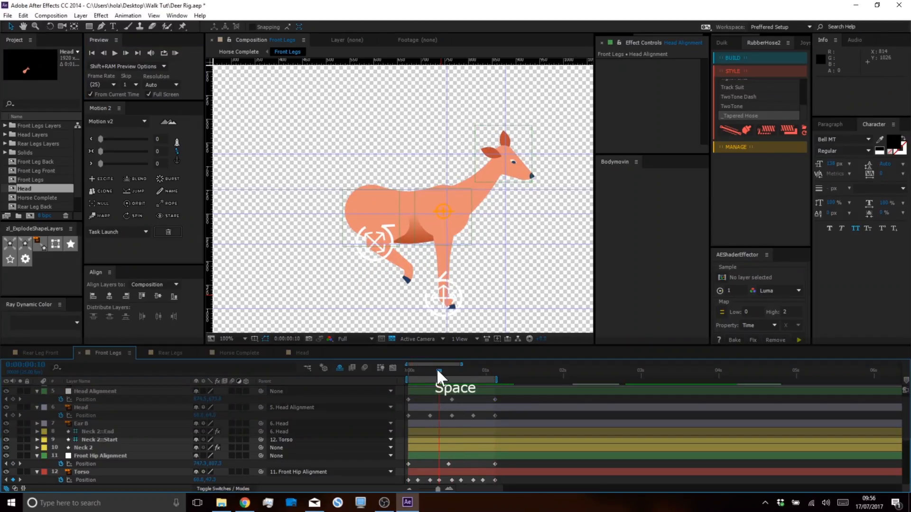
# Set the Neck 2 layer's Stroke Width slider to 35 and preview the walk cycle.
pyautogui.click(92, 440)
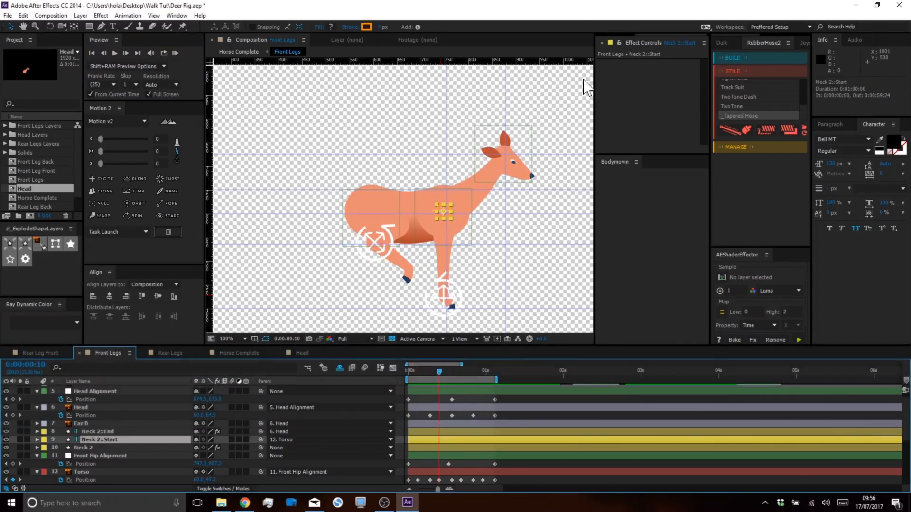
pyautogui.click(102, 448)
pyautogui.click(667, 71)
pyautogui.write('35')
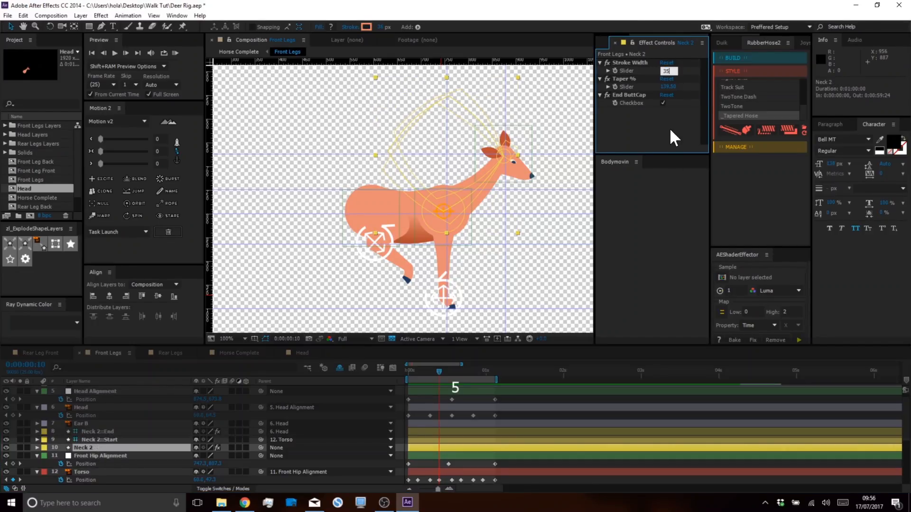
pyautogui.press('Return')
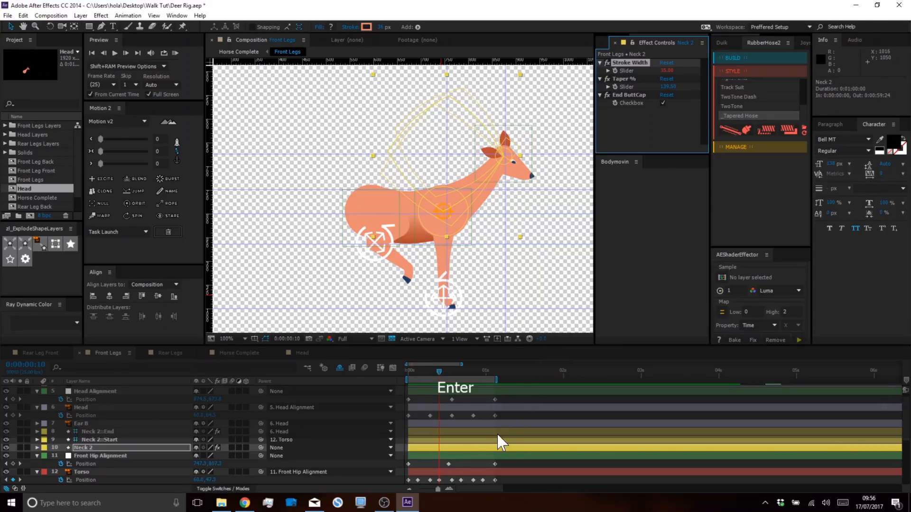
pyautogui.click(482, 411)
pyautogui.click(175, 52)
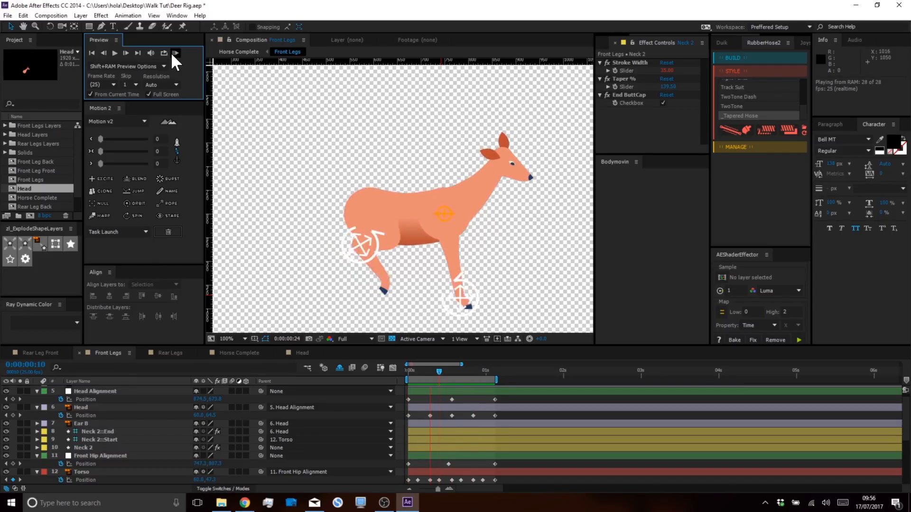
pyautogui.click(502, 432)
pyautogui.press('space')
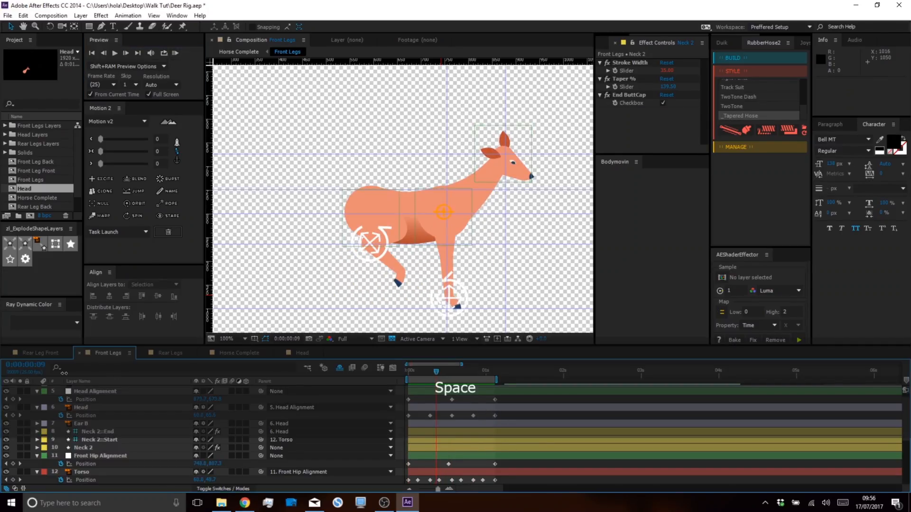
# At frame 0, shift all Head Alignment Position keyframes about 24 px back and 23 px up, and preview the loop.
pyautogui.moveTo(432, 369); pyautogui.dragTo(383, 377)
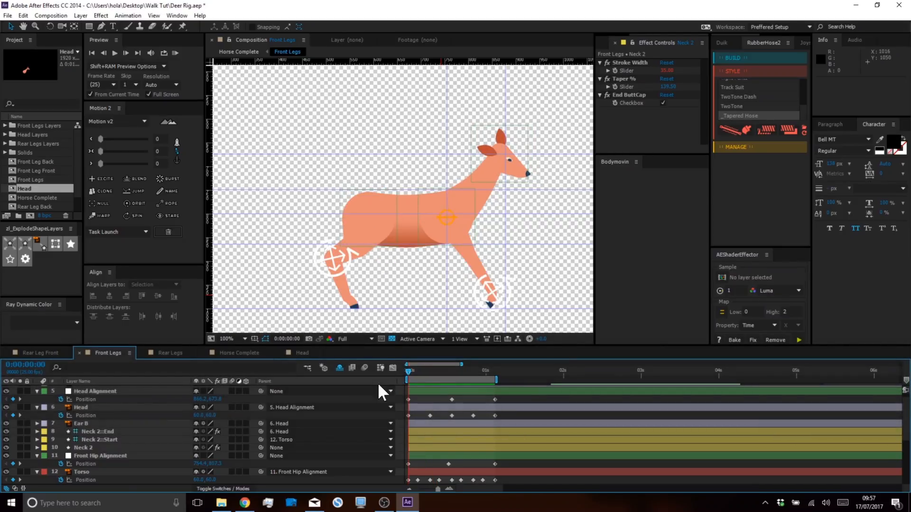
pyautogui.click(91, 397)
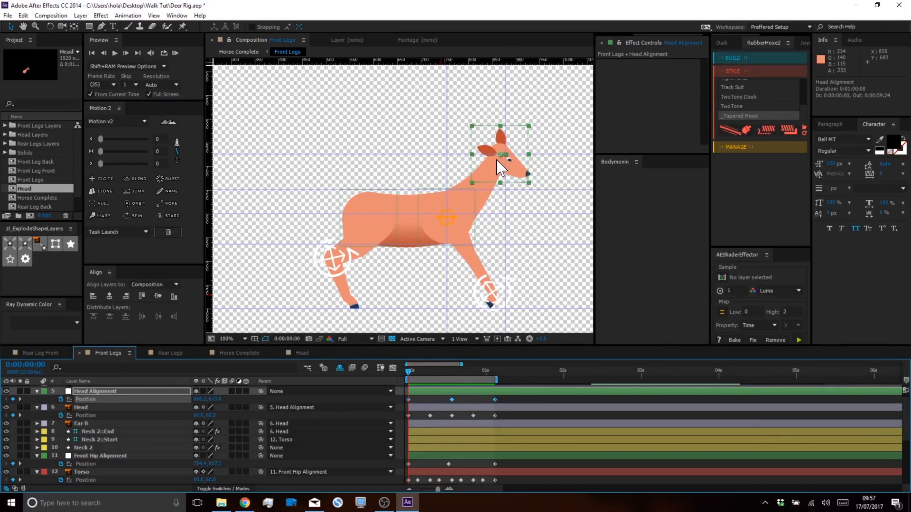
pyautogui.moveTo(485, 146); pyautogui.dragTo(482, 142)
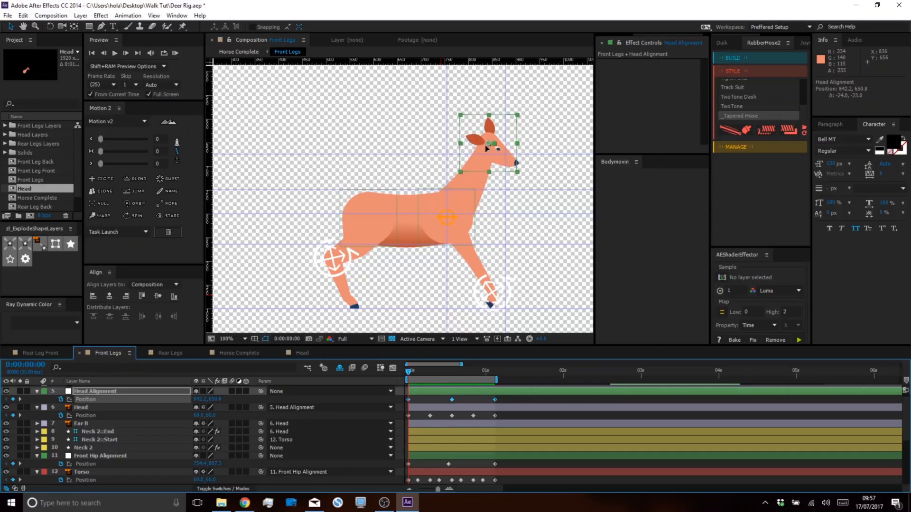
pyautogui.click(474, 399)
pyautogui.click(176, 53)
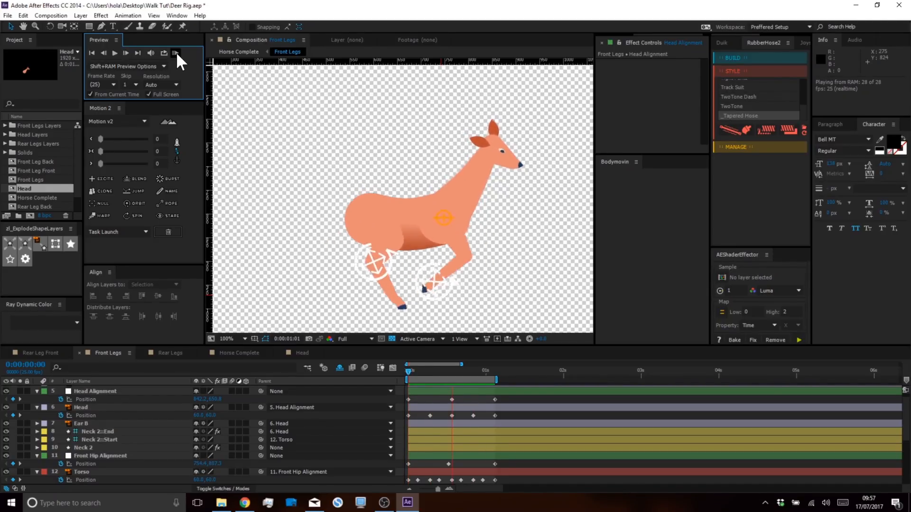
pyautogui.press('space')
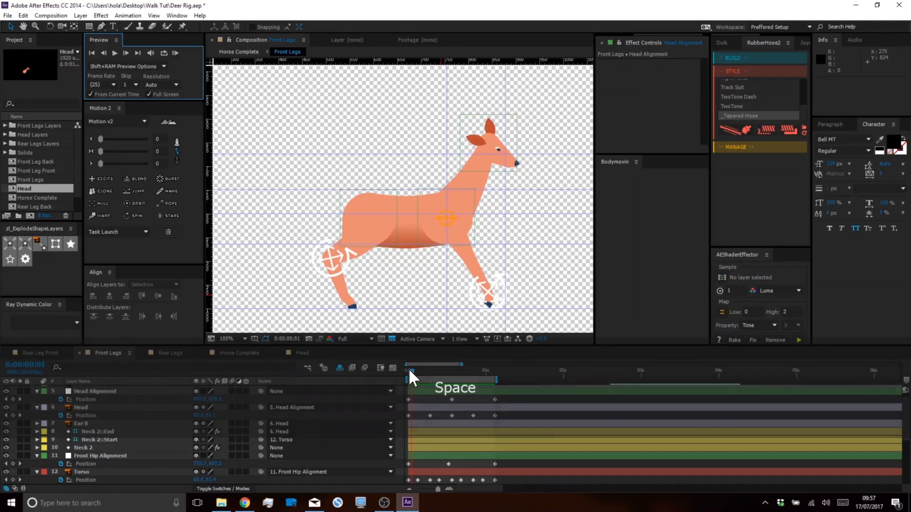
# With all Head Alignment Position keyframes selected at frame 0, move the head about 11 px forward and 23 px down.
pyautogui.click(408, 369)
pyautogui.click(90, 398)
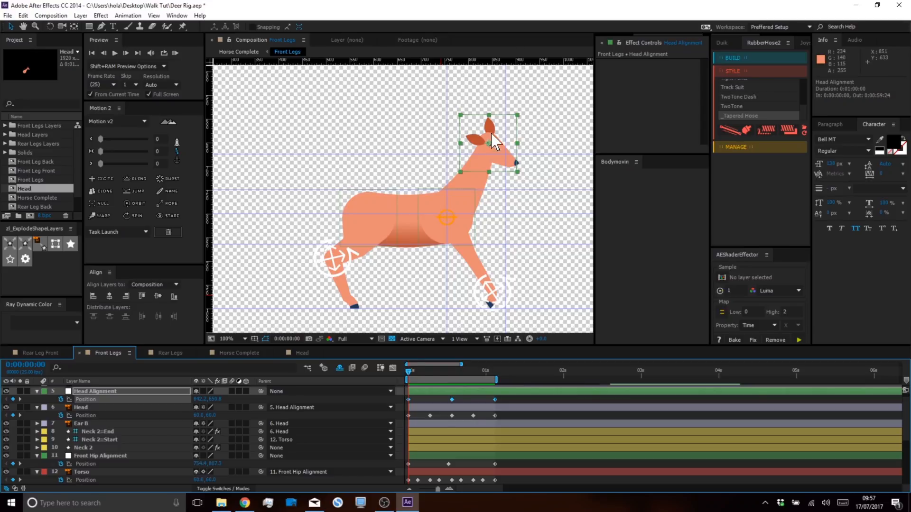
pyautogui.moveTo(491, 140); pyautogui.dragTo(495, 144)
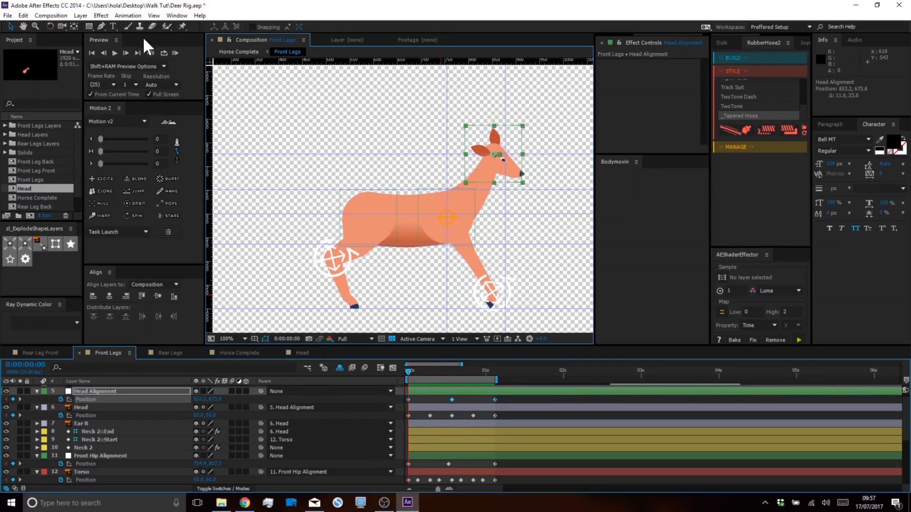
# Clear all guides from the composition and nudge the Head Alignment control down about 2 px.
pyautogui.click(128, 16)
pyautogui.click(255, 13)
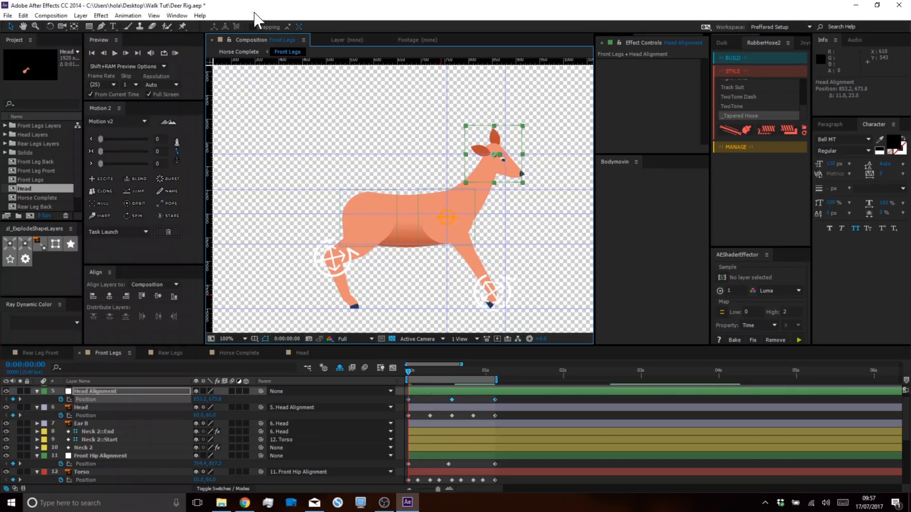
pyautogui.click(154, 15)
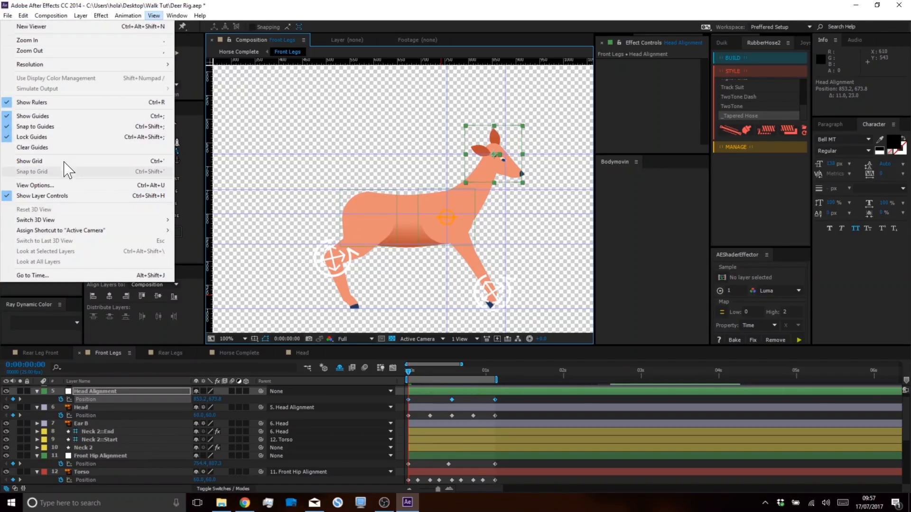
pyautogui.click(64, 147)
pyautogui.moveTo(495, 145); pyautogui.dragTo(495, 145)
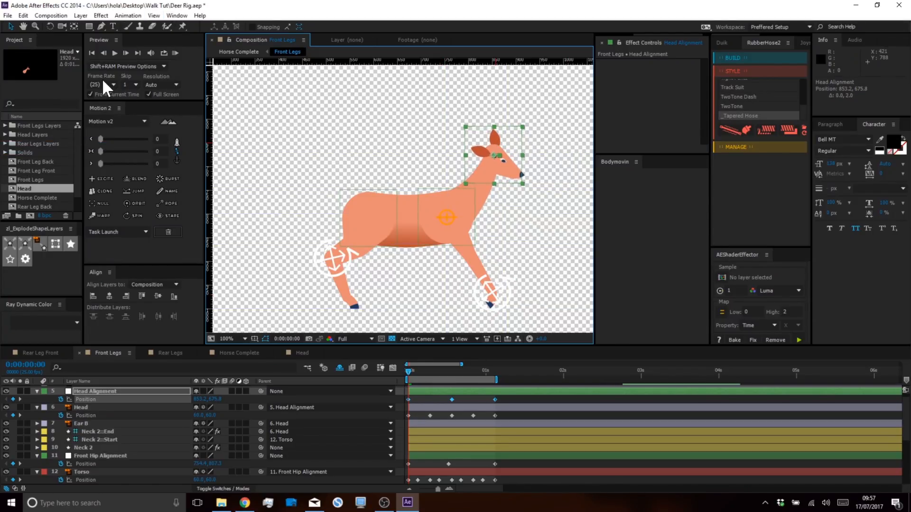
# Preview the walk cycle in the Front Legs composition and return to the first frame.
pyautogui.click(176, 51)
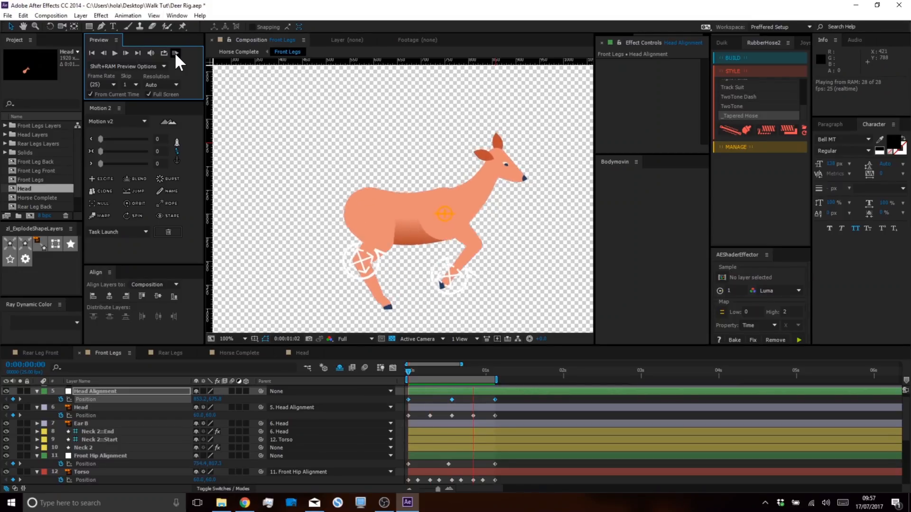
pyautogui.press('space')
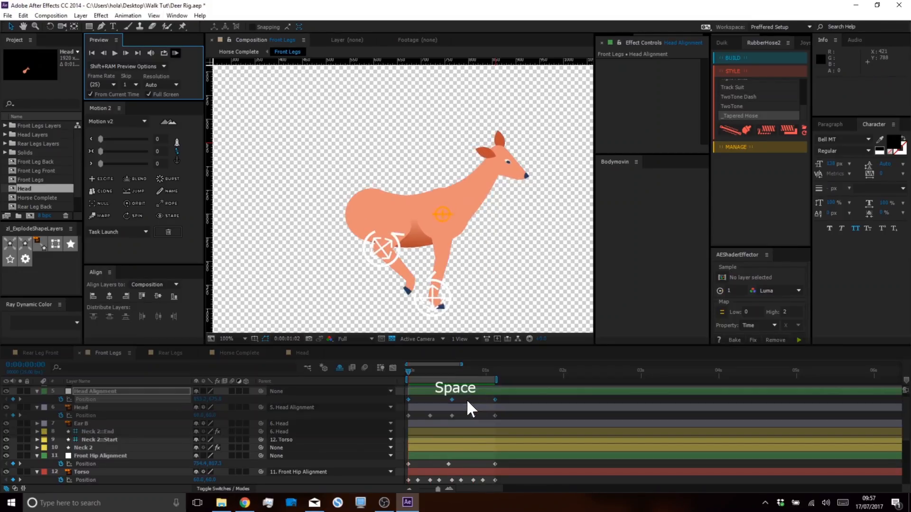
pyautogui.moveTo(449, 366); pyautogui.dragTo(391, 370)
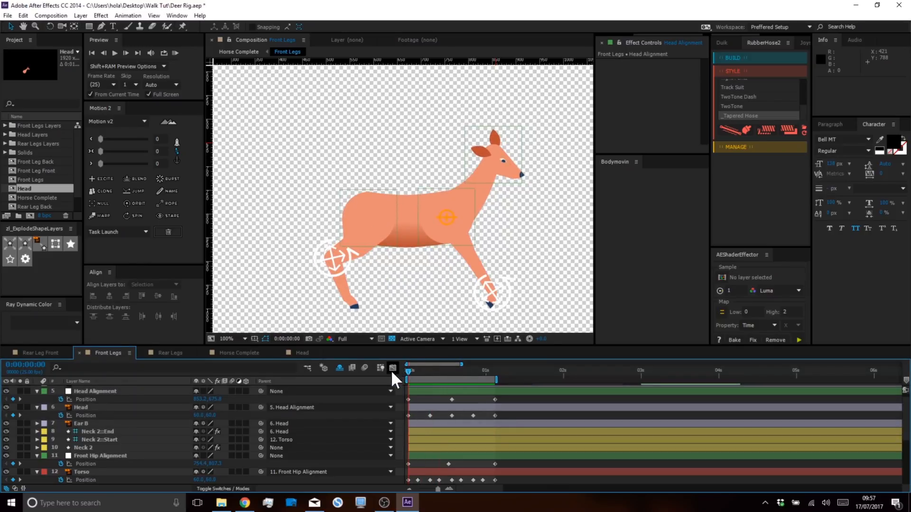
# Select the Ear F and Ear B layers together and keyframe their Rotation at the first frame.
pyautogui.click(82, 423)
pyautogui.press('space')
pyautogui.scroll(1, 88, 443)
pyautogui.keyDown('shift'); pyautogui.click(82, 388); pyautogui.keyUp('shift')
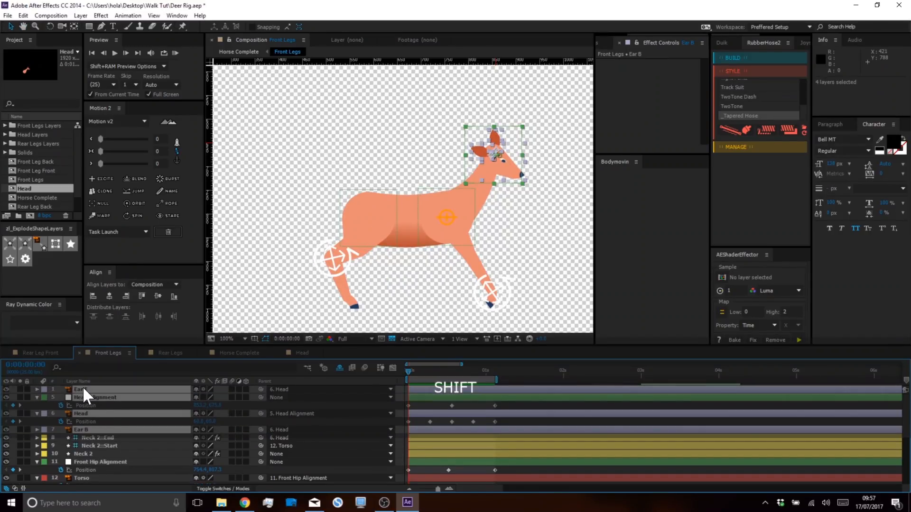
pyautogui.click(95, 432)
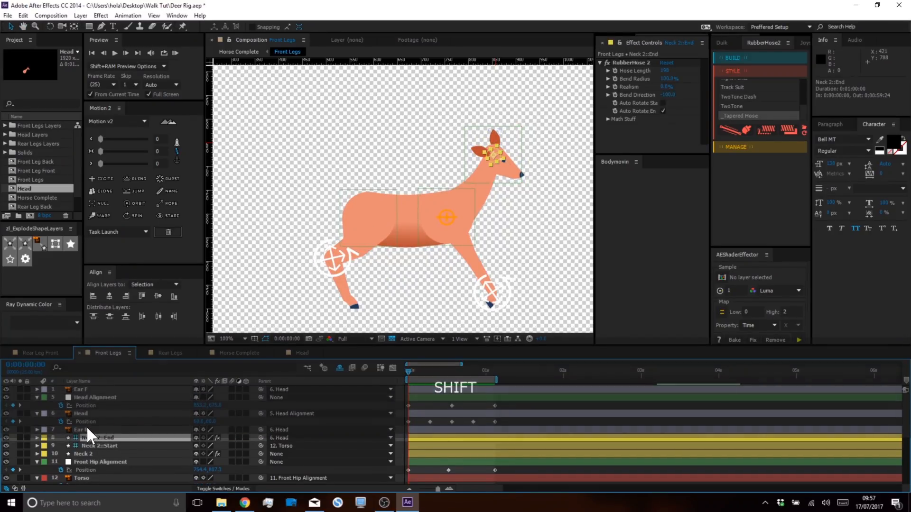
pyautogui.keyDown('ctrl'); pyautogui.click(84, 389); pyautogui.keyUp('ctrl')
pyautogui.press('r')
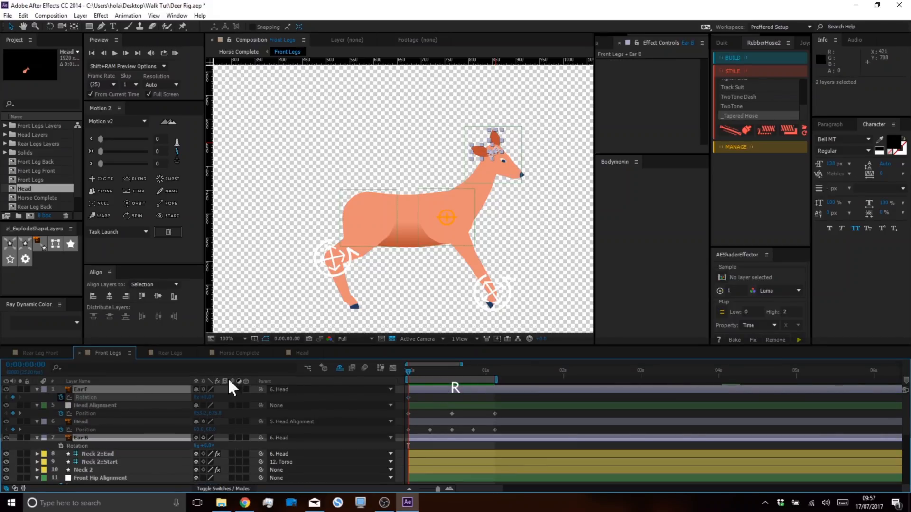
# Move the starting Rotation keyframes of Ear F and Ear B to frame 7.
pyautogui.moveTo(410, 368); pyautogui.dragTo(428, 371)
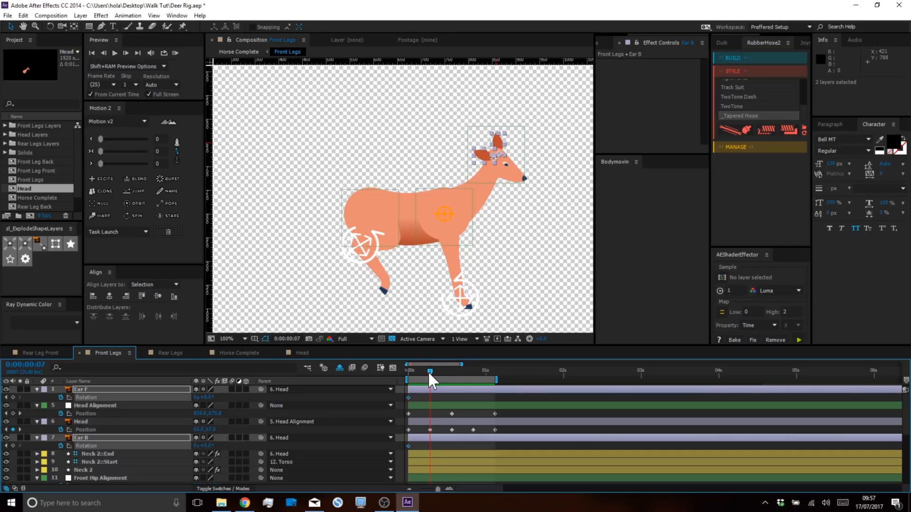
pyautogui.click(446, 421)
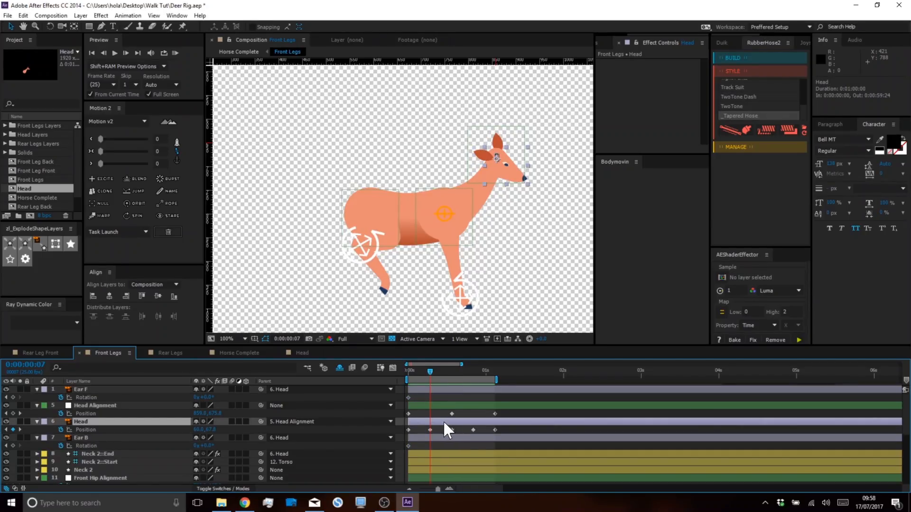
pyautogui.click(408, 397)
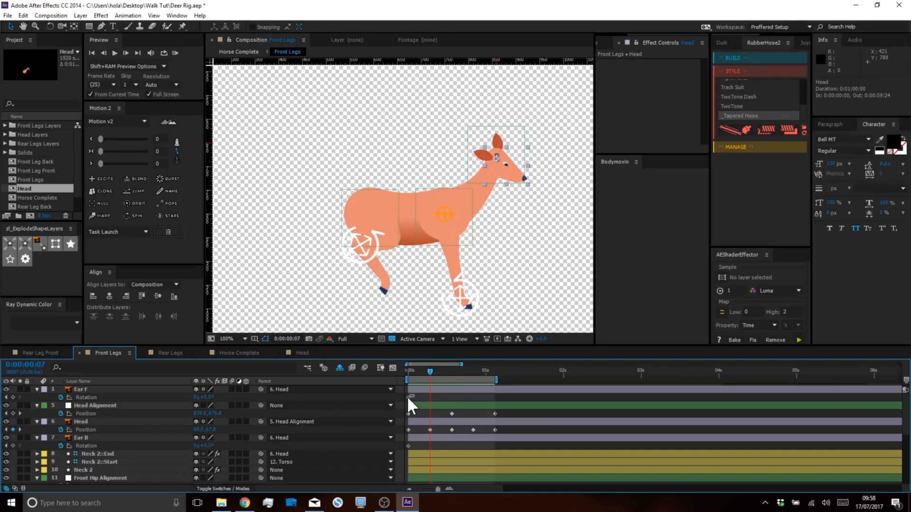
pyautogui.keyDown('shift'); pyautogui.click(408, 446); pyautogui.keyUp('shift')
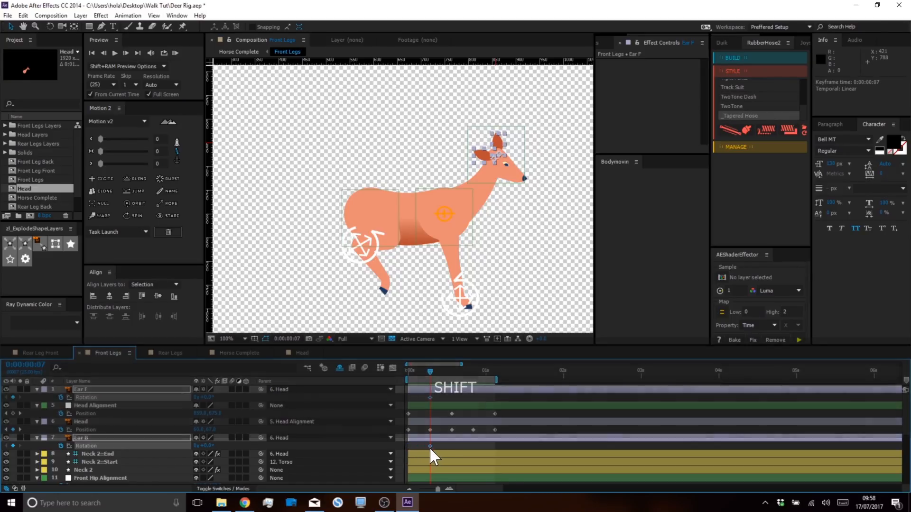
# Rotate both ears forward by about 28 degrees at frame 10.
pyautogui.hotkey('ctrl', 'Right')
pyautogui.hotkey('ctrl', 'Right')
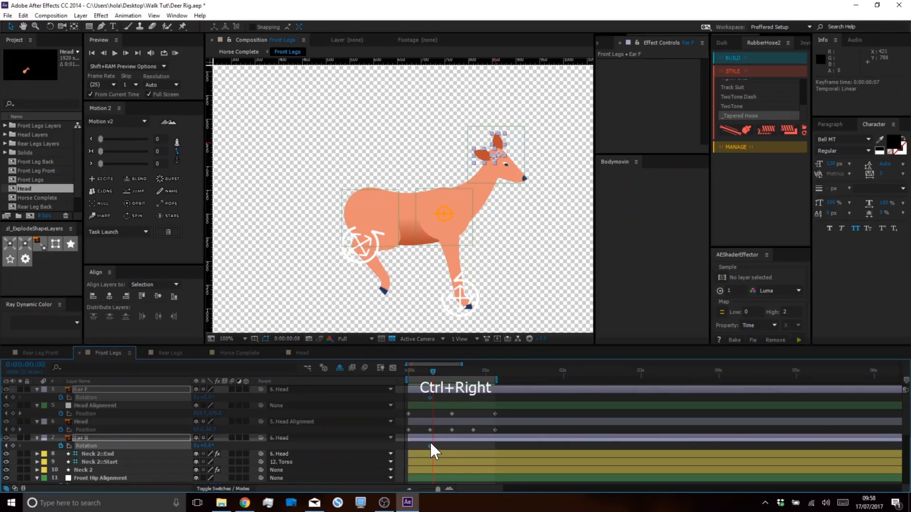
pyautogui.hotkey('ctrl', 'Right')
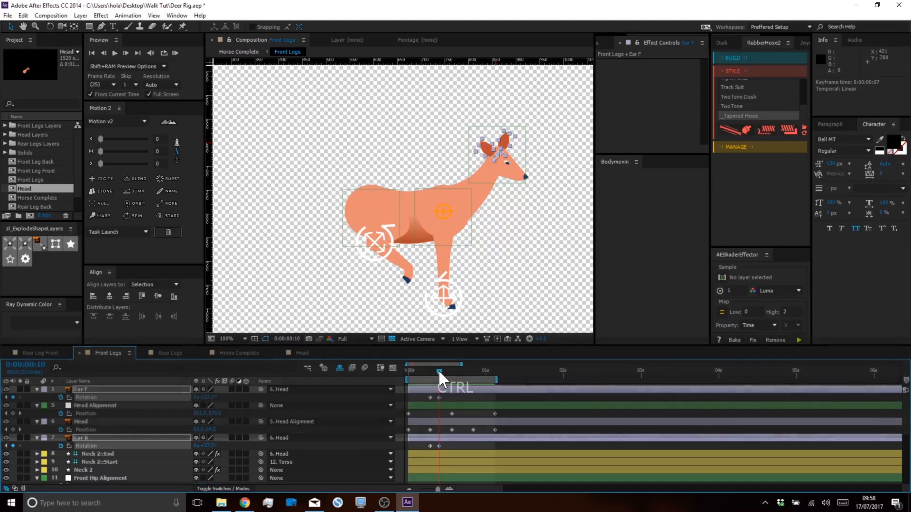
# Clone the frame 7 Rotation keyframes of both ears to frame 15.
pyautogui.hotkey('ctrl', 'Right')
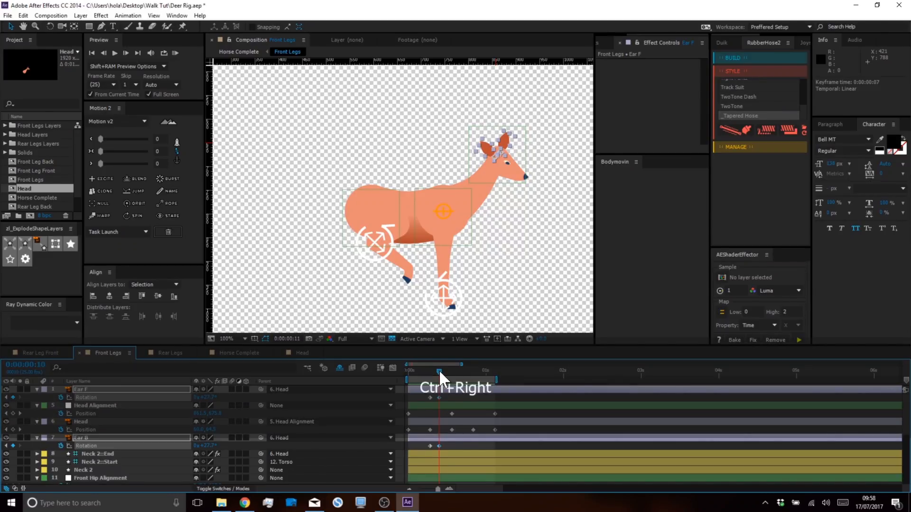
pyautogui.hotkey('ctrl', 'Right')
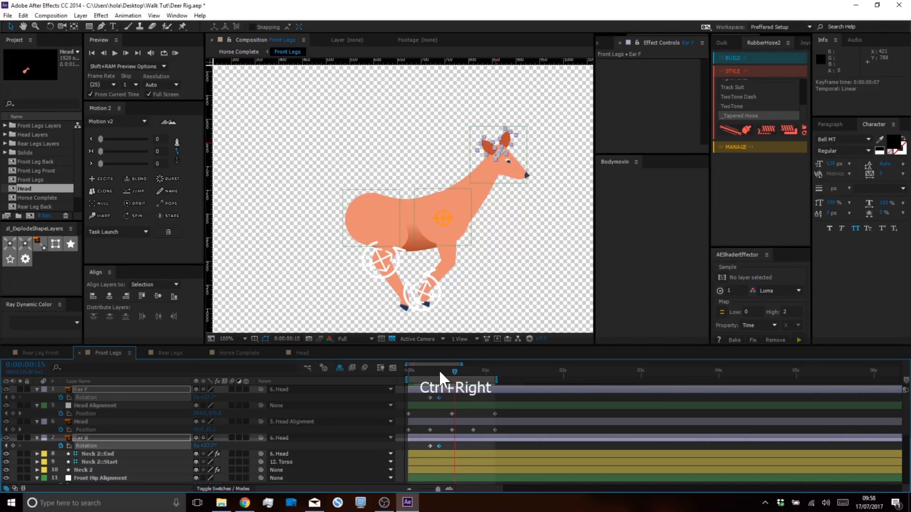
pyautogui.click(430, 397)
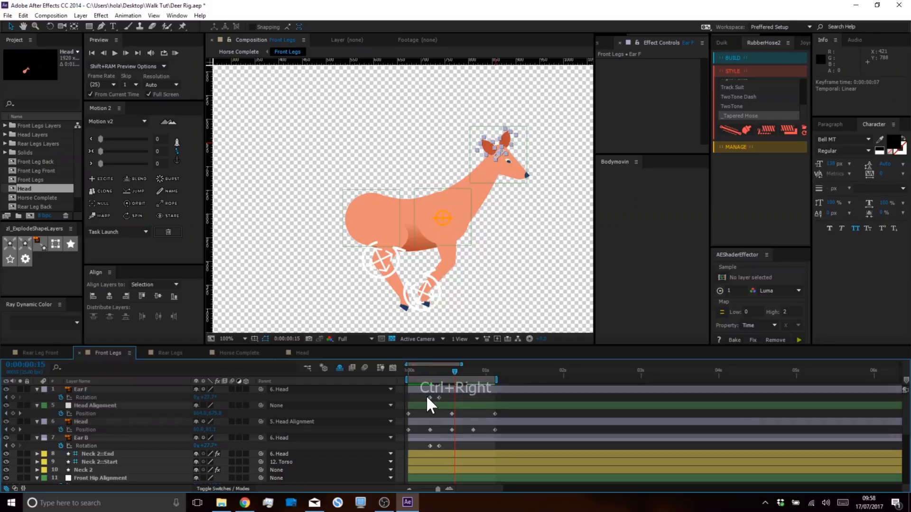
pyautogui.keyDown('shift'); pyautogui.click(429, 446); pyautogui.keyUp('shift')
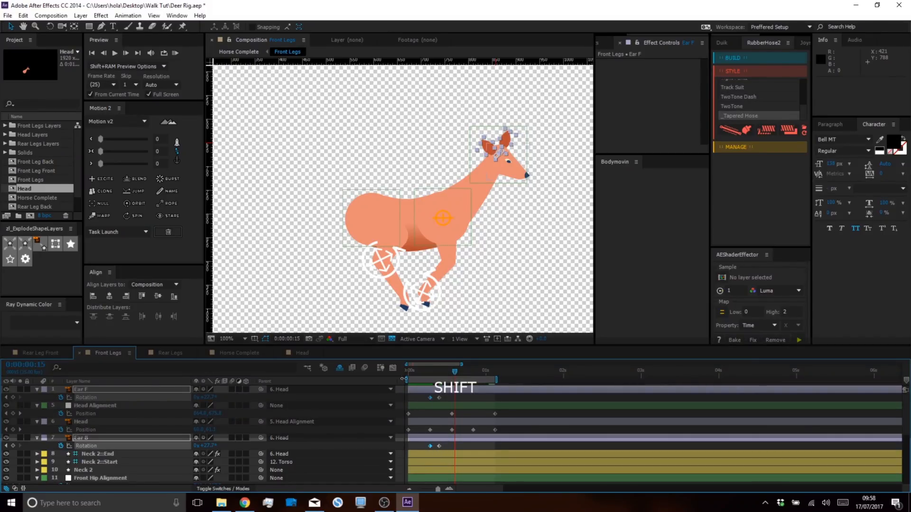
pyautogui.click(105, 190)
# Preview the walk cycle from the start to check the timing of the ear movement.
pyautogui.moveTo(447, 370); pyautogui.dragTo(392, 369)
pyautogui.press('space')
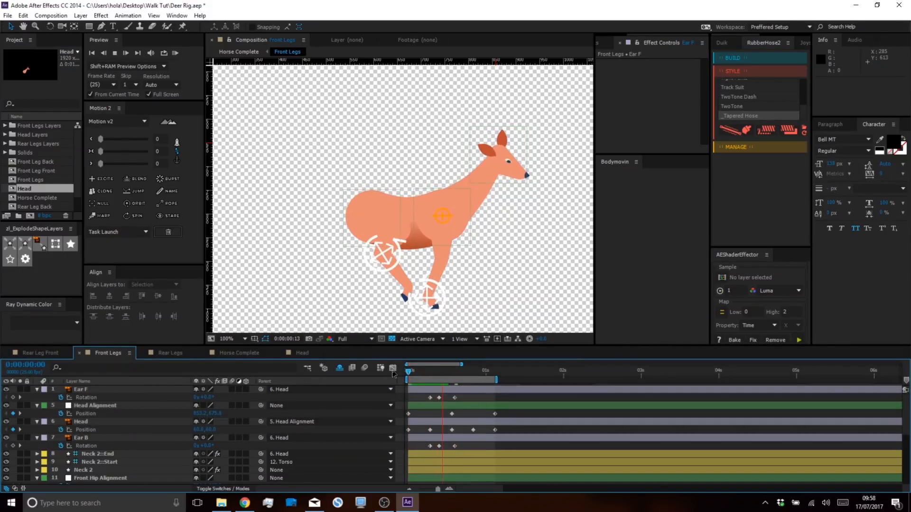
pyautogui.press('space')
pyautogui.press('space')
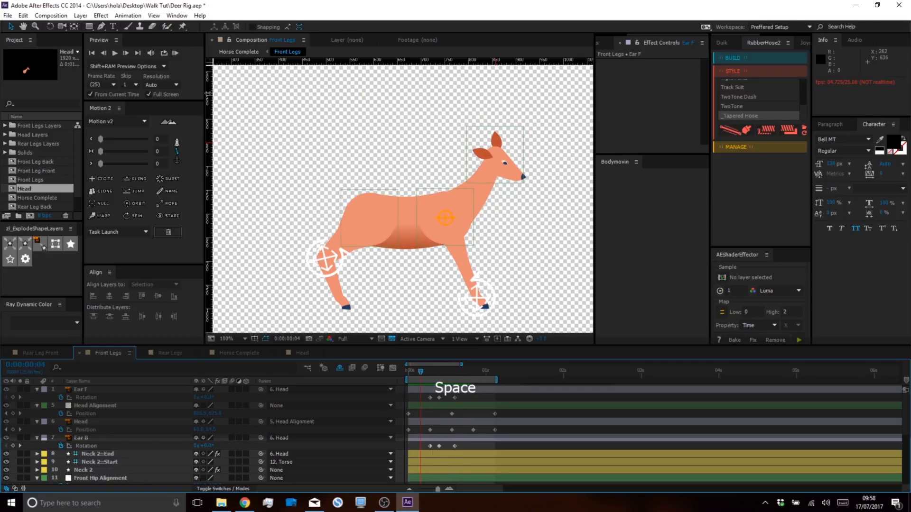
pyautogui.click(174, 53)
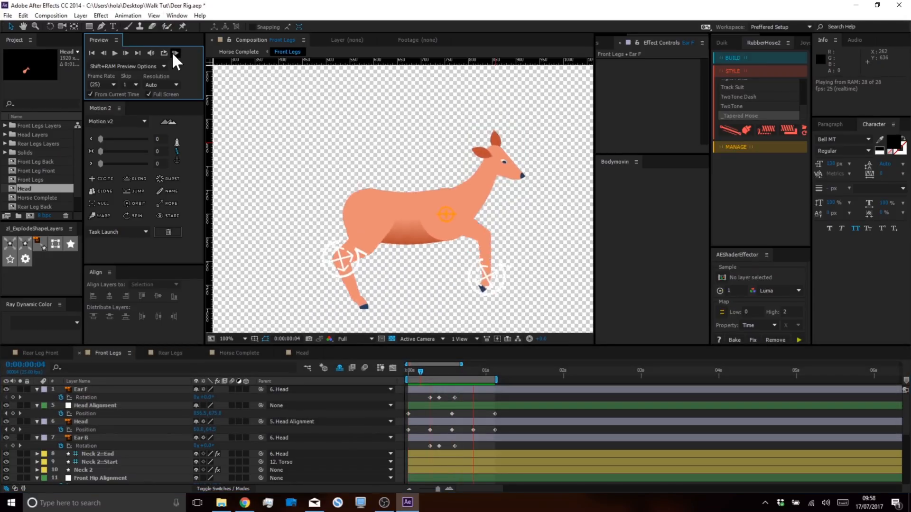
pyautogui.press('space')
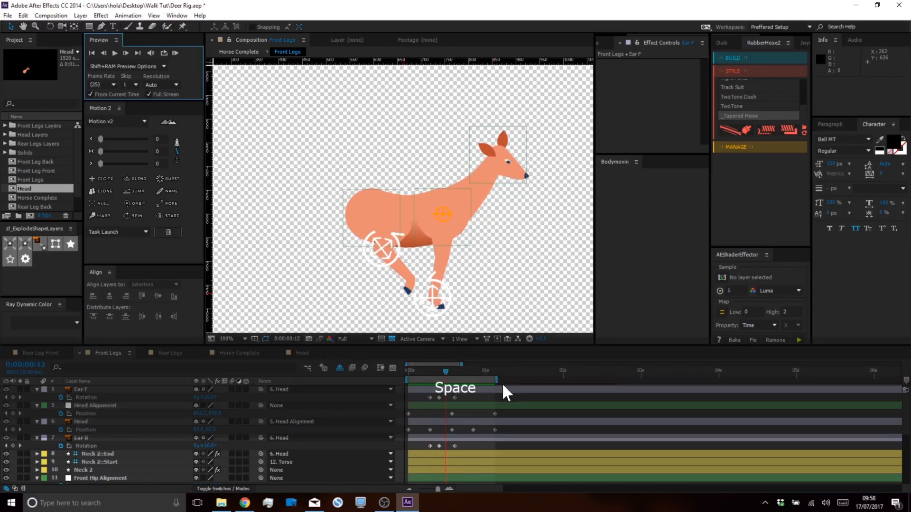
# Shift all Rotation keyframes of both ears earlier to start at frame 2, and preview the animation.
pyautogui.moveTo(426, 373); pyautogui.dragTo(464, 401)
pyautogui.moveTo(462, 442); pyautogui.dragTo(414, 445)
pyautogui.click(240, 118)
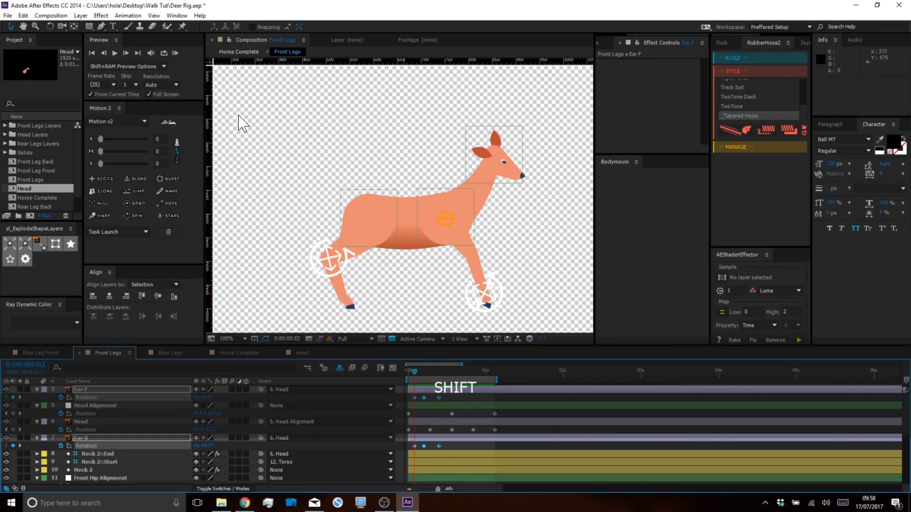
pyautogui.click(175, 53)
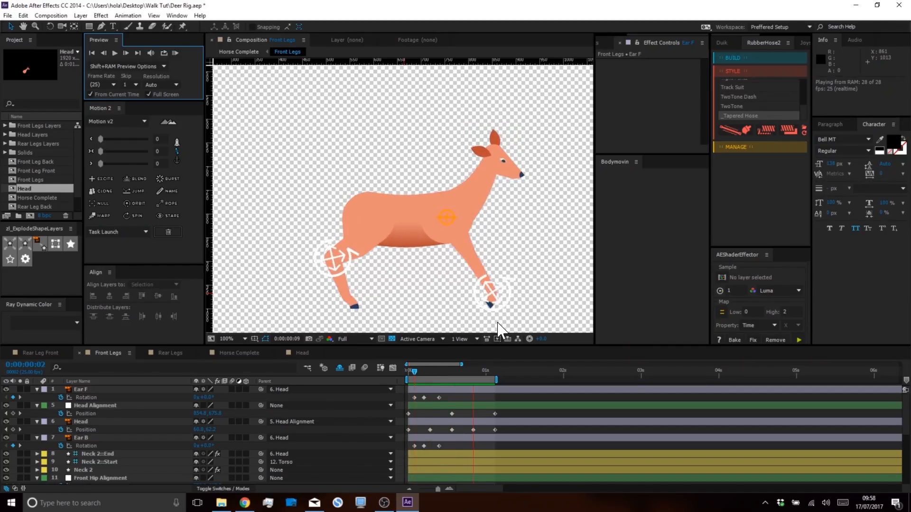
pyautogui.press('space')
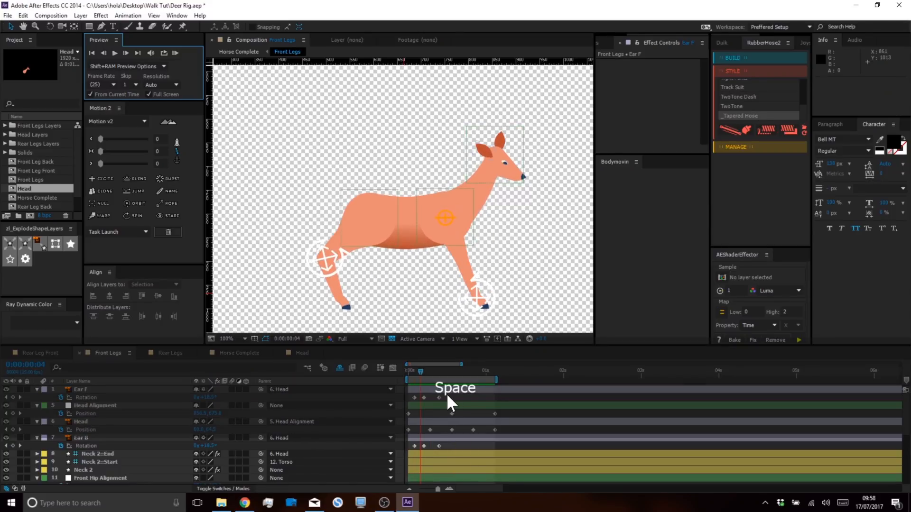
# Apply an ease value of 12 to all Rotation keyframes of both ears with Motion 2, and preview the motion.
pyautogui.moveTo(446, 394); pyautogui.dragTo(396, 400)
pyautogui.moveTo(447, 446); pyautogui.dragTo(408, 457)
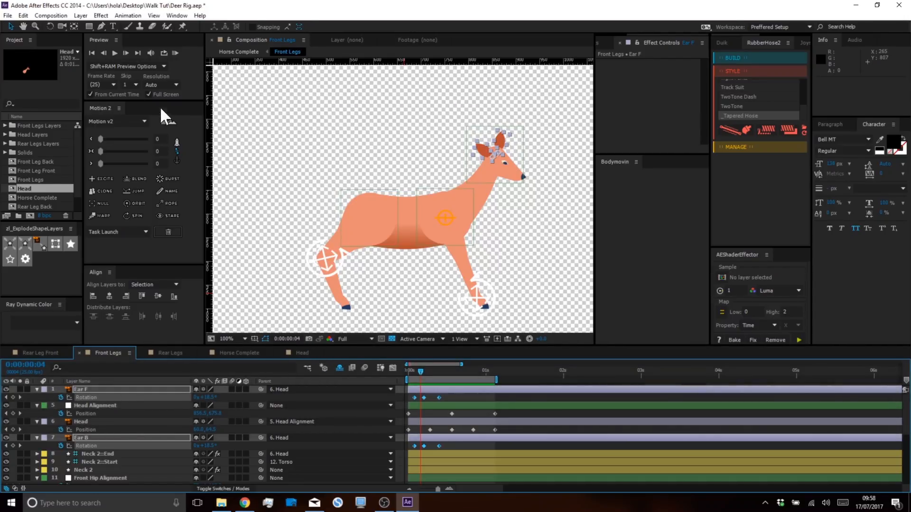
pyautogui.moveTo(99, 147); pyautogui.dragTo(106, 150)
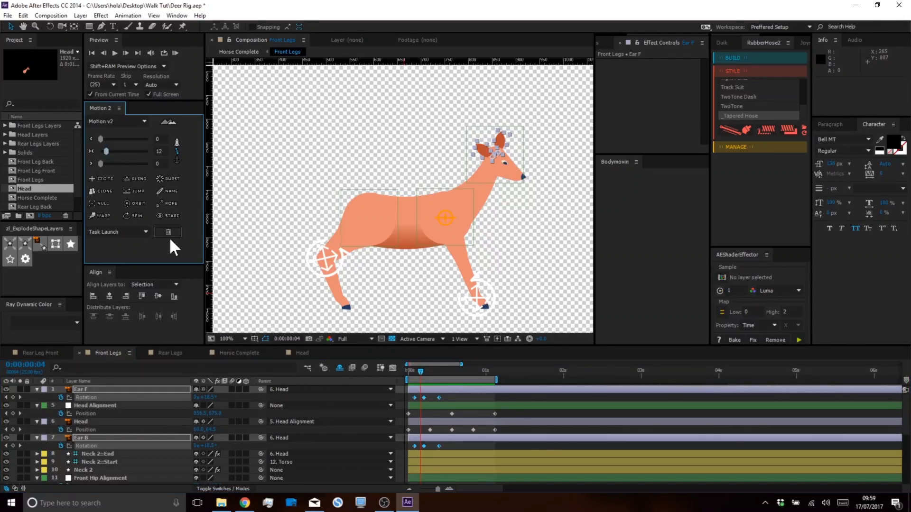
pyautogui.click(462, 394)
pyautogui.click(176, 52)
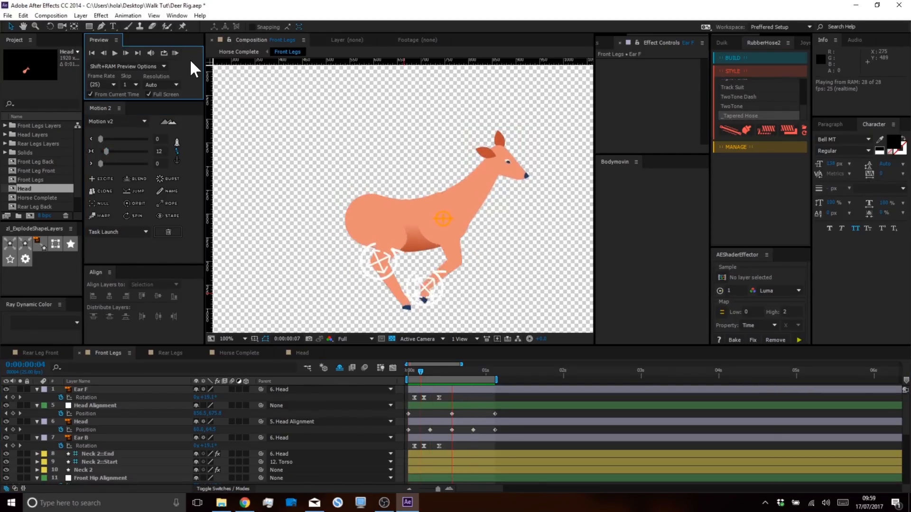
pyautogui.press('space')
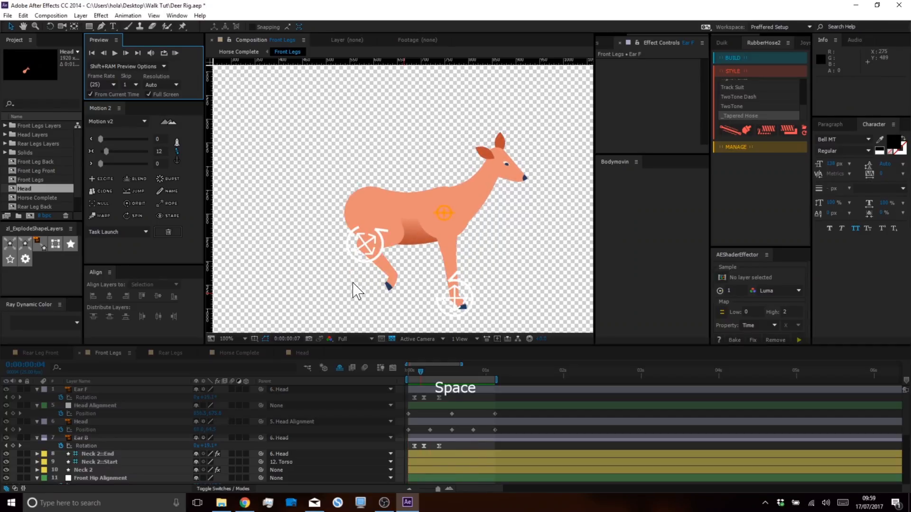
# Shift all ear Rotation keyframes one frame later, preview the loop, and go to frame 3.
pyautogui.moveTo(440, 395); pyautogui.dragTo(411, 403)
pyautogui.moveTo(448, 445); pyautogui.dragTo(408, 454)
pyautogui.hotkey('alt', 'Right')
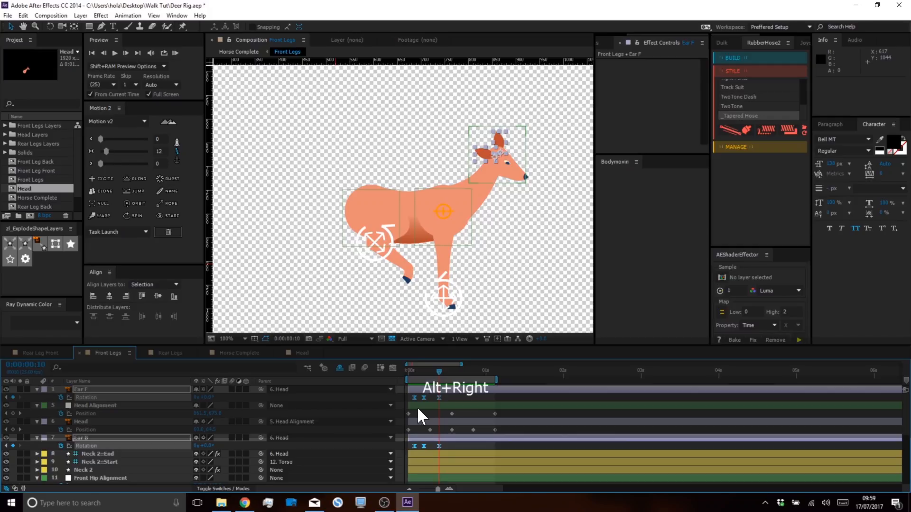
pyautogui.click(458, 447)
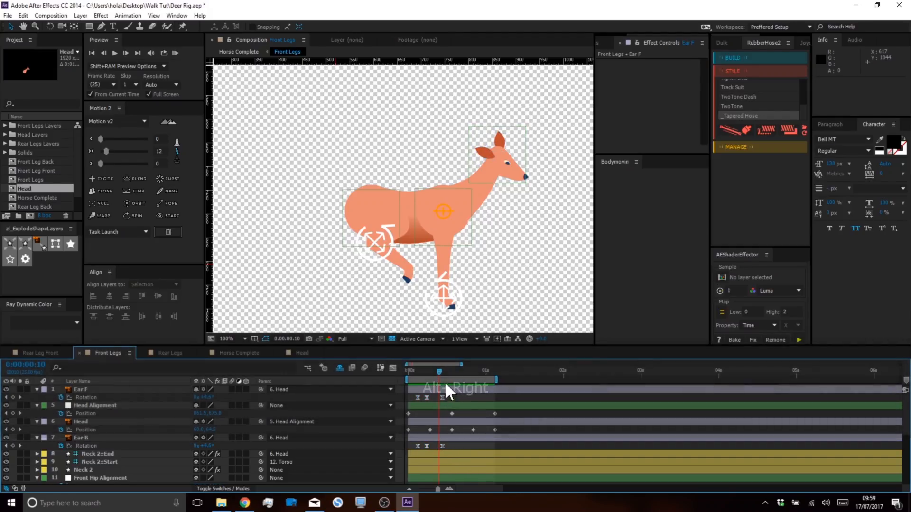
pyautogui.moveTo(437, 370); pyautogui.dragTo(394, 368)
pyautogui.click(174, 52)
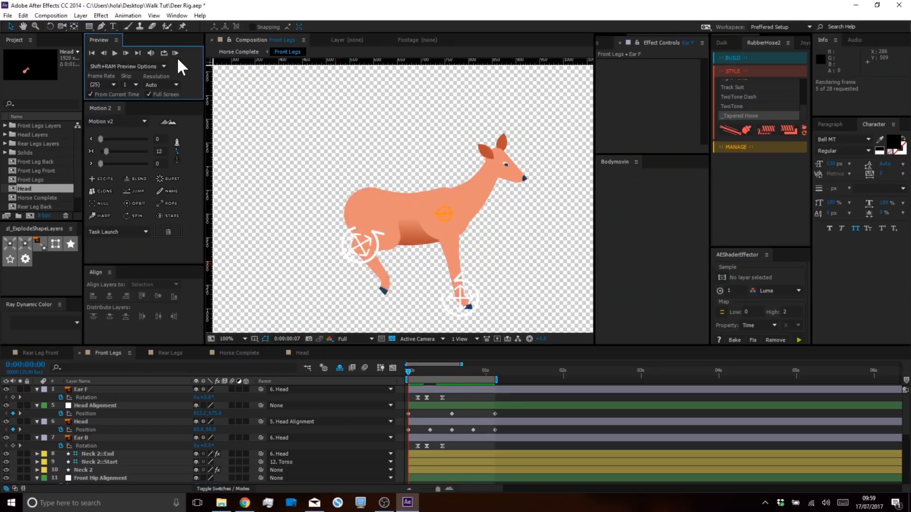
pyautogui.press('space')
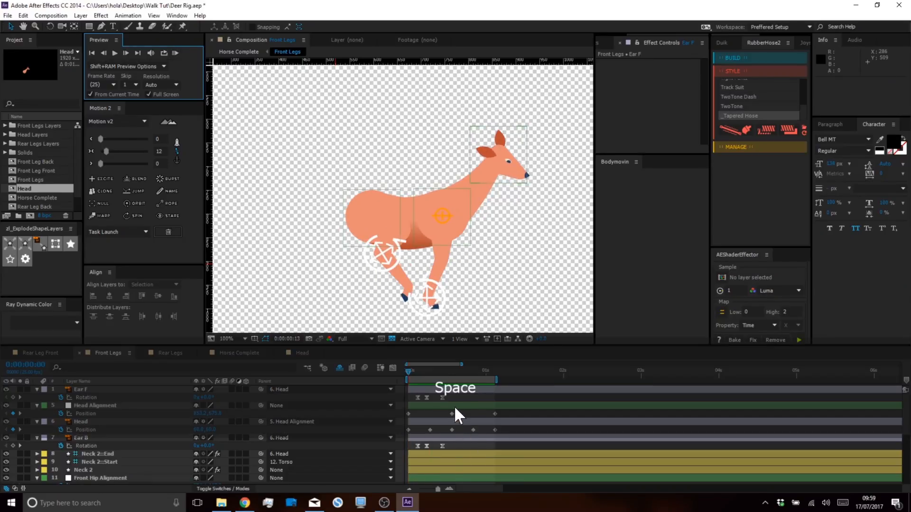
pyautogui.moveTo(448, 374); pyautogui.dragTo(419, 371)
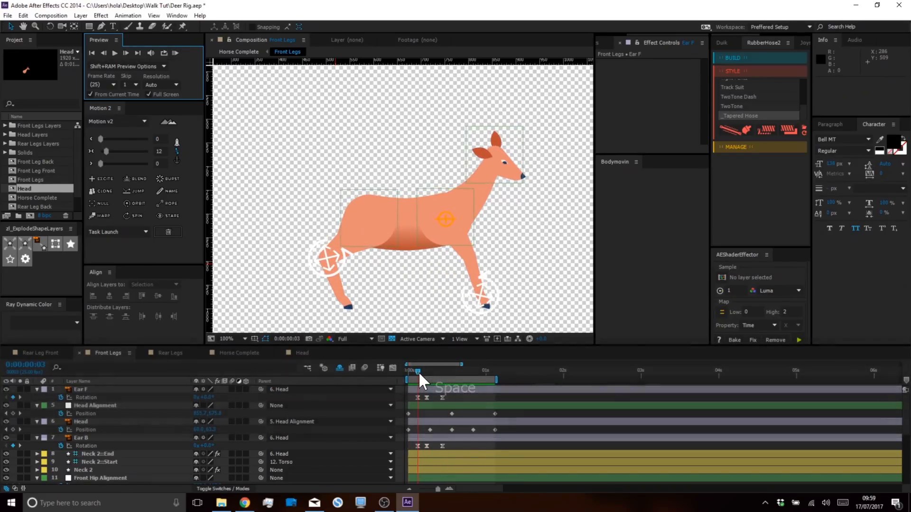
# Add a Rotation keyframe to the Head layer at frame 3 and tilt the head slightly downward at frame 6.
pyautogui.click(77, 422)
pyautogui.hotkey('shift', 'r')
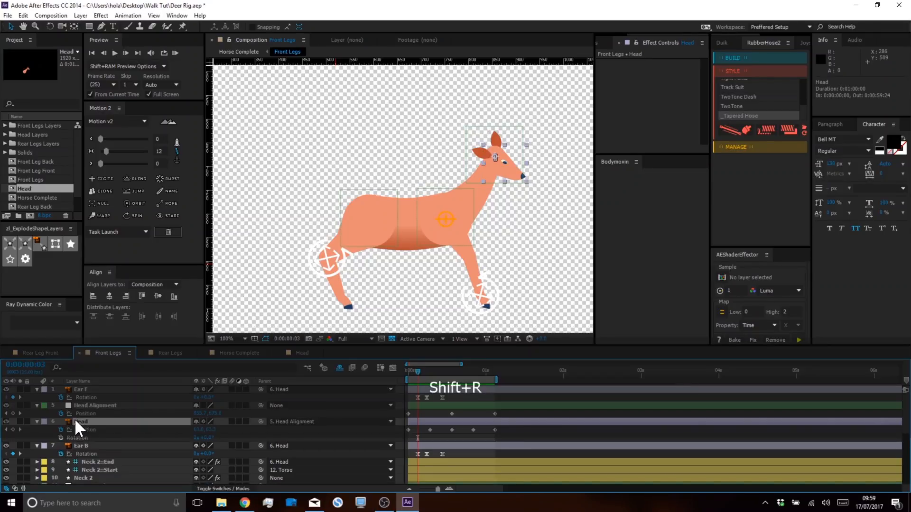
pyautogui.click(60, 437)
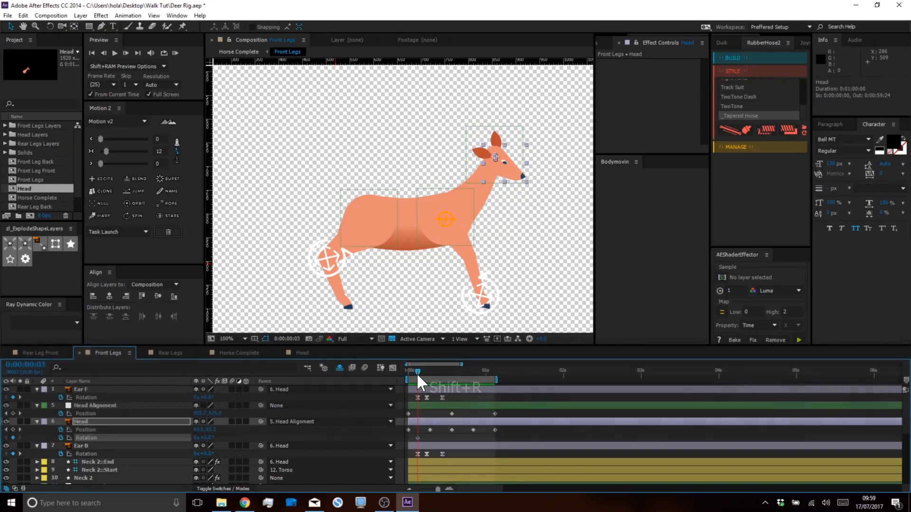
pyautogui.moveTo(417, 371); pyautogui.dragTo(427, 371)
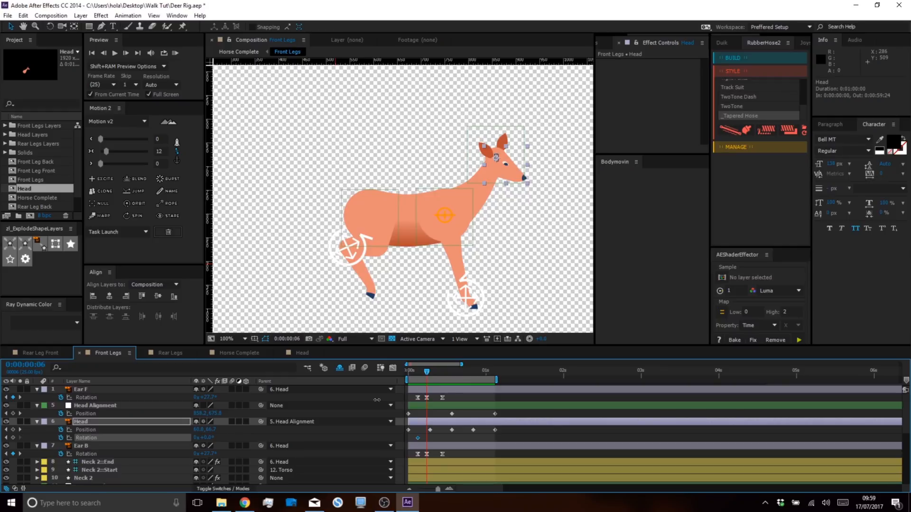
pyautogui.moveTo(209, 437); pyautogui.dragTo(235, 438)
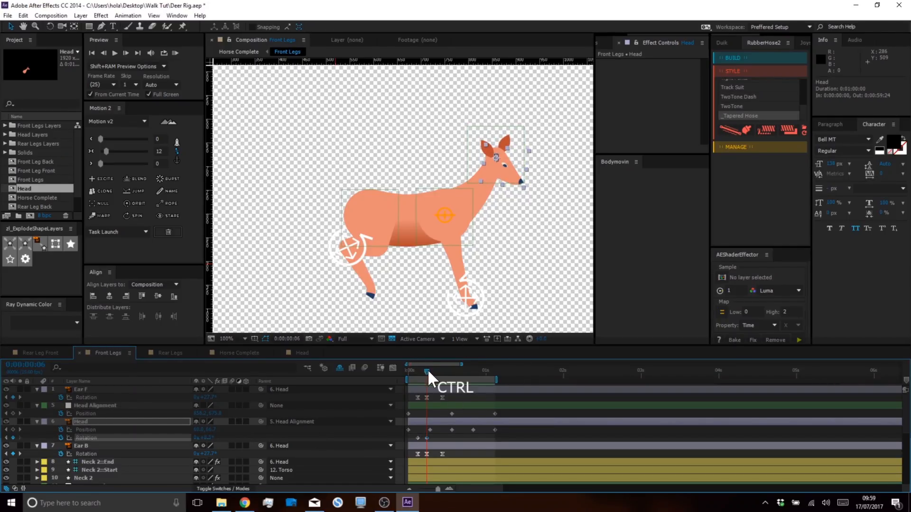
# Copy the Head's frame 3 Rotation keyframe to frame 11 and ease its Rotation keyframes with Motion 2 at 18.
pyautogui.moveTo(428, 369); pyautogui.dragTo(443, 371)
pyautogui.click(418, 438)
pyautogui.hotkey('ctrl', 'c')
pyautogui.hotkey('ctrl', 'v')
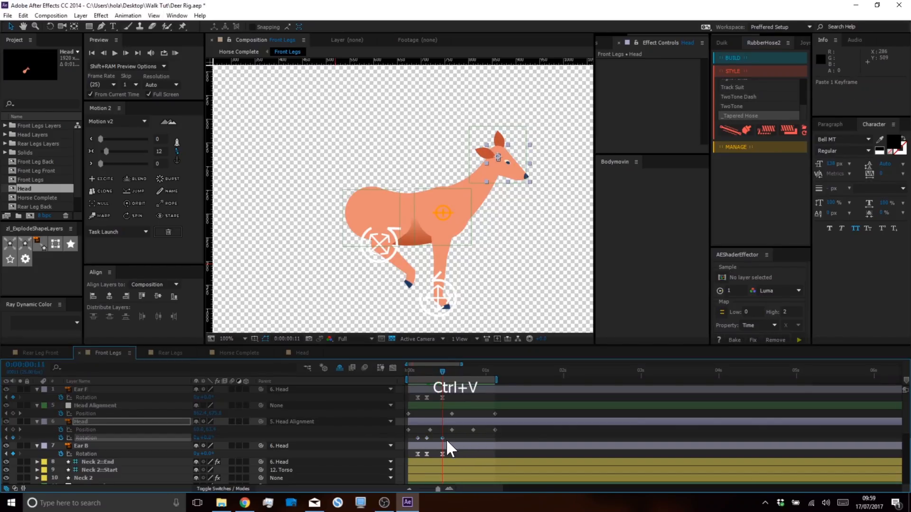
pyautogui.moveTo(106, 150); pyautogui.dragTo(109, 150)
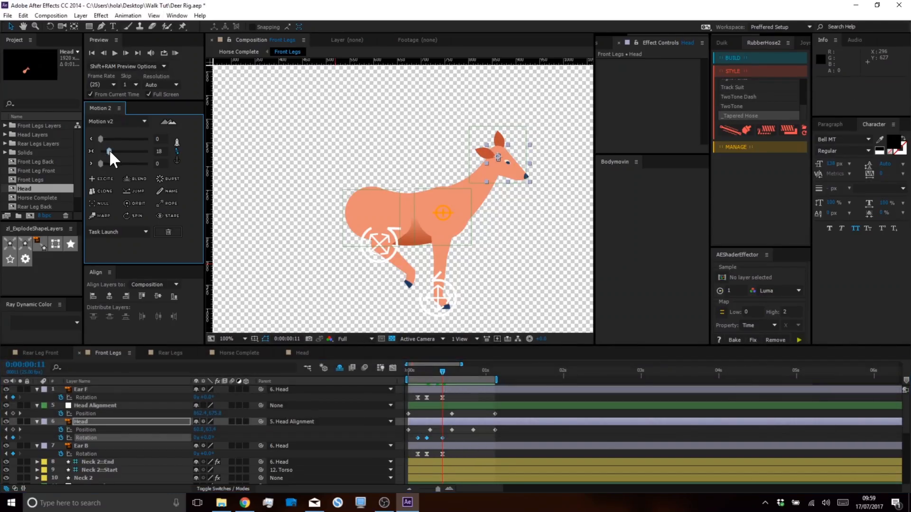
# Shift all Head Rotation keyframes one frame earlier and preview the walk cycle.
pyautogui.hotkey('alt', 'Left')
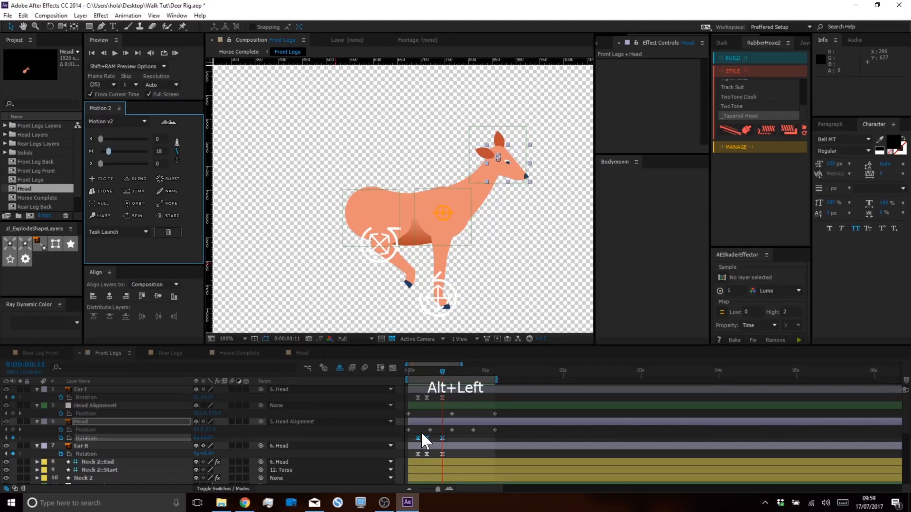
pyautogui.scroll(3, 432, 451)
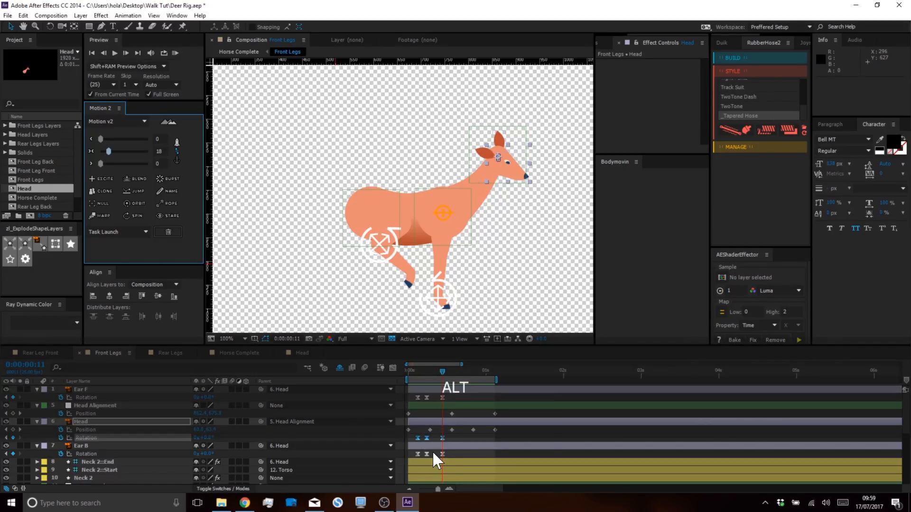
pyautogui.moveTo(439, 453); pyautogui.dragTo(478, 442)
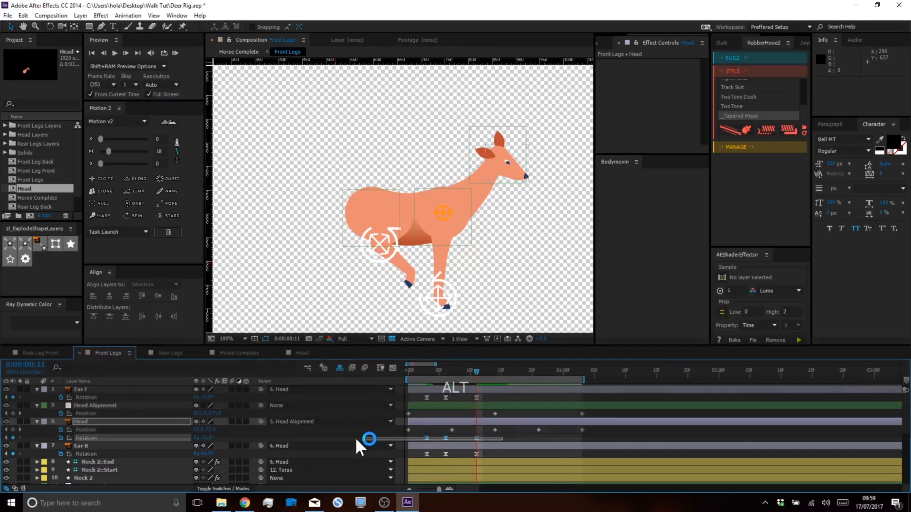
pyautogui.hotkey('alt', 'Left')
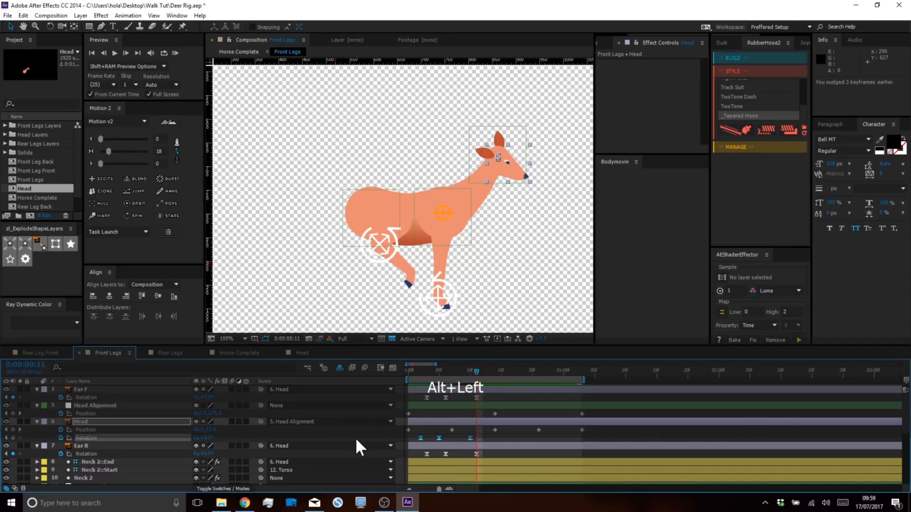
pyautogui.click(175, 53)
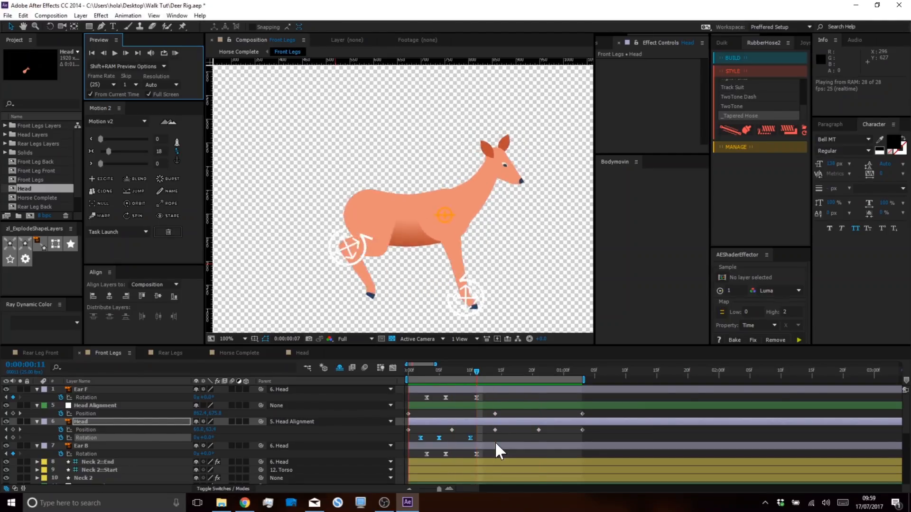
pyautogui.press('space')
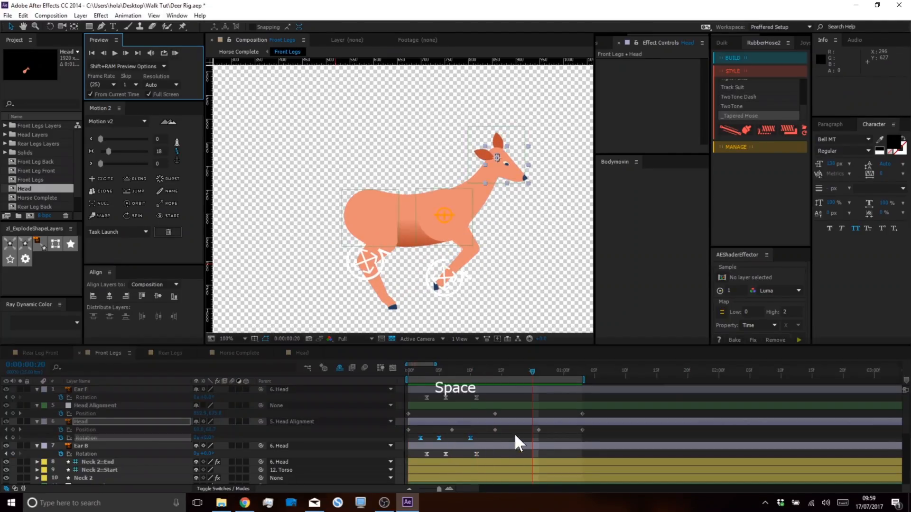
# Lower the Head slightly at frame 7 by increasing the vertical value of its Position keyframe.
pyautogui.moveTo(426, 367); pyautogui.dragTo(496, 391)
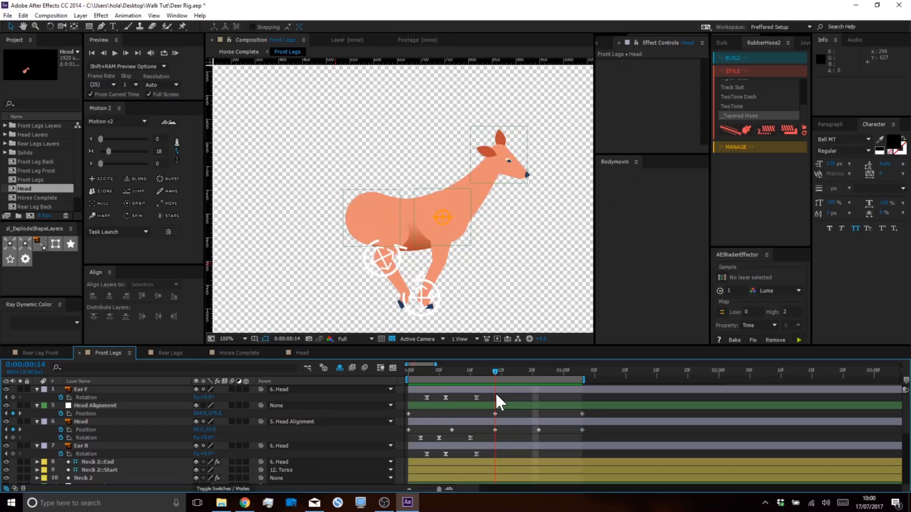
pyautogui.click(457, 420)
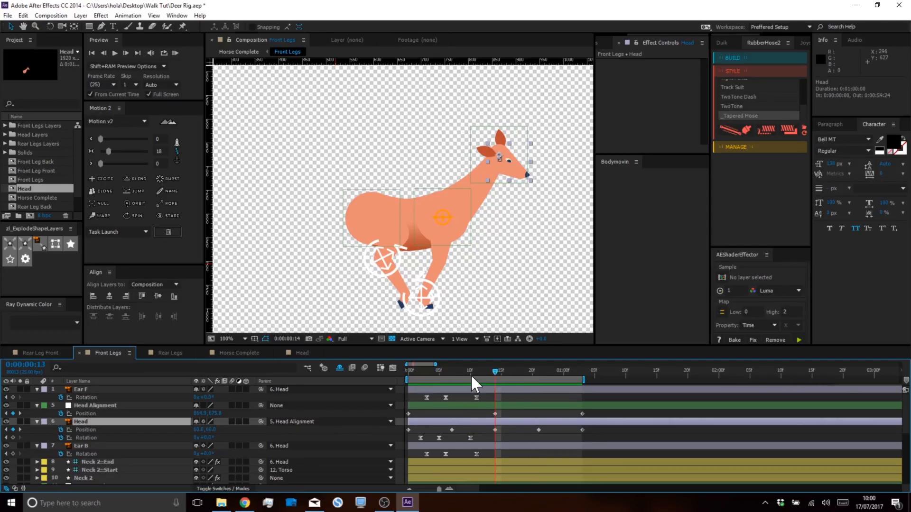
pyautogui.moveTo(471, 377); pyautogui.dragTo(448, 386)
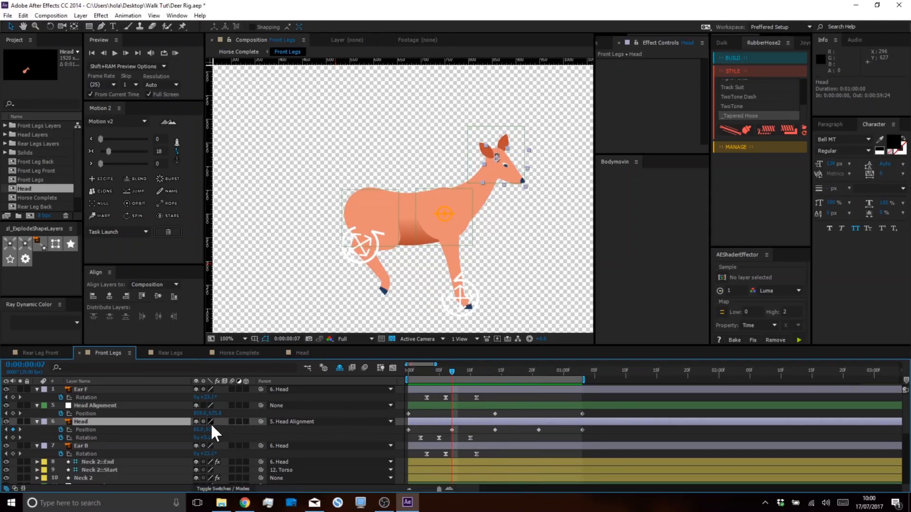
pyautogui.moveTo(211, 430); pyautogui.dragTo(250, 434)
pyautogui.click(471, 429)
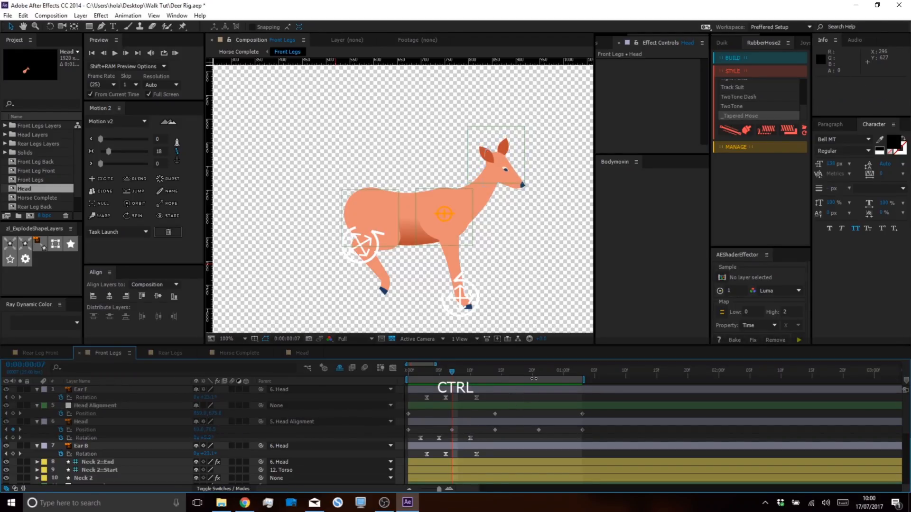
# Try copying the Head's frame 7 Position keyframe to frame 21, preview the loop, and undo the paste.
pyautogui.click(539, 372)
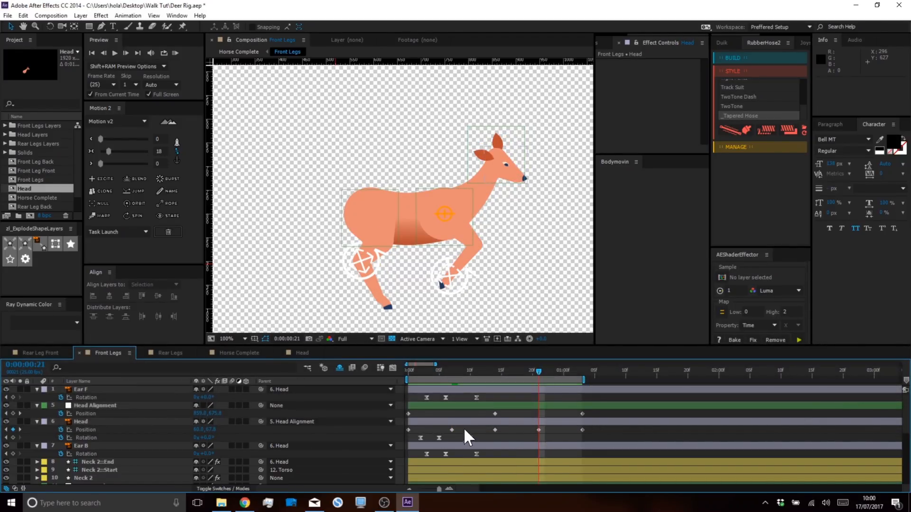
pyautogui.click(452, 430)
pyautogui.hotkey('ctrl', 'v')
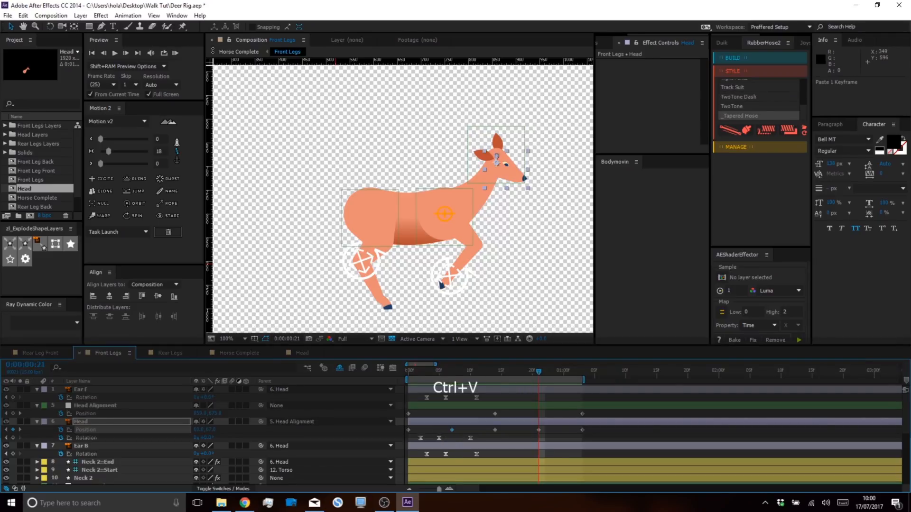
pyautogui.click(175, 53)
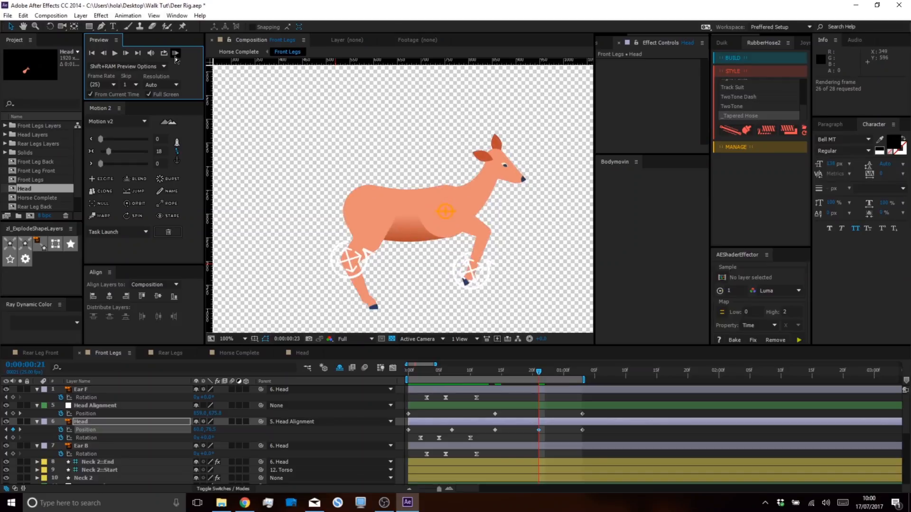
pyautogui.press('space')
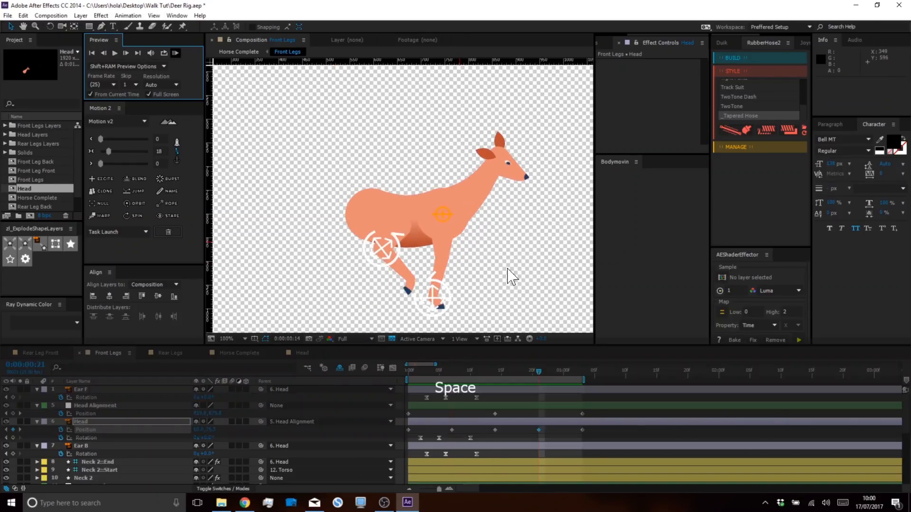
pyautogui.hotkey('ctrl', 'z')
pyautogui.click(550, 413)
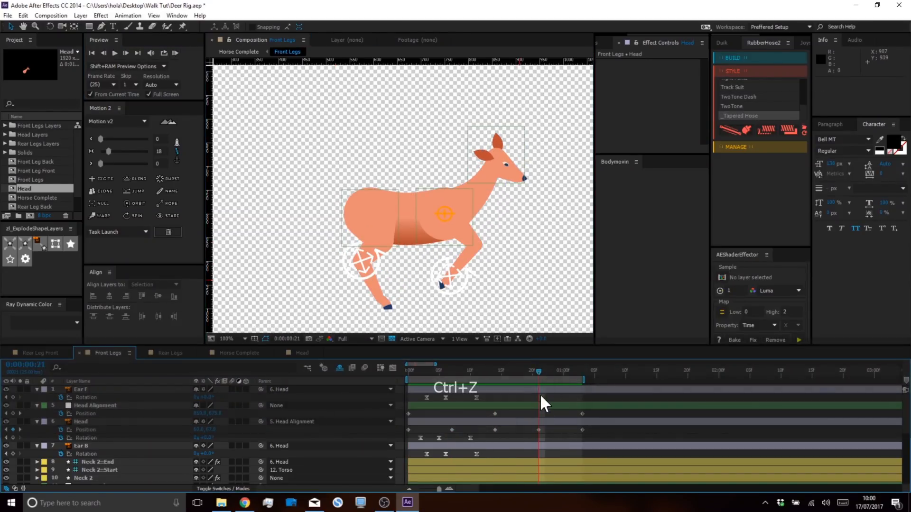
# Raise the Head at frame 21 by reducing the vertical value of its Position keyframe, and preview the loop.
pyautogui.click(539, 430)
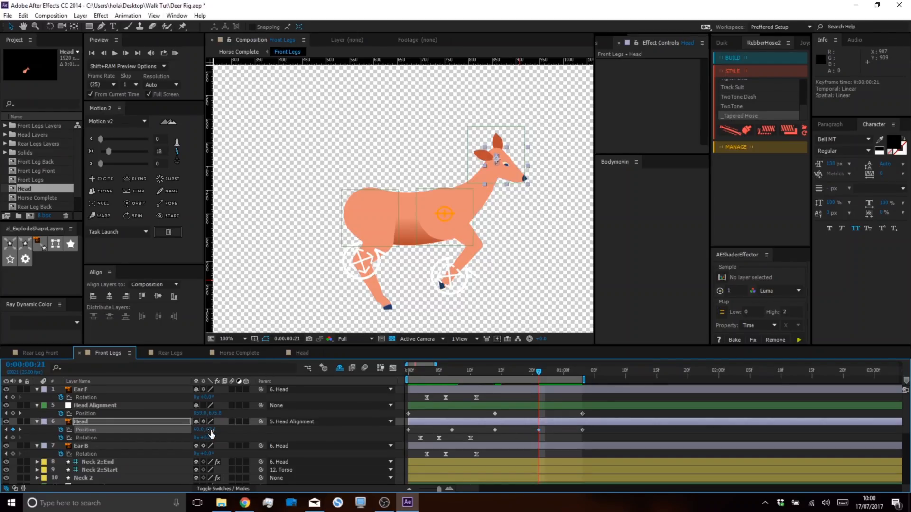
pyautogui.moveTo(211, 430); pyautogui.dragTo(199, 430)
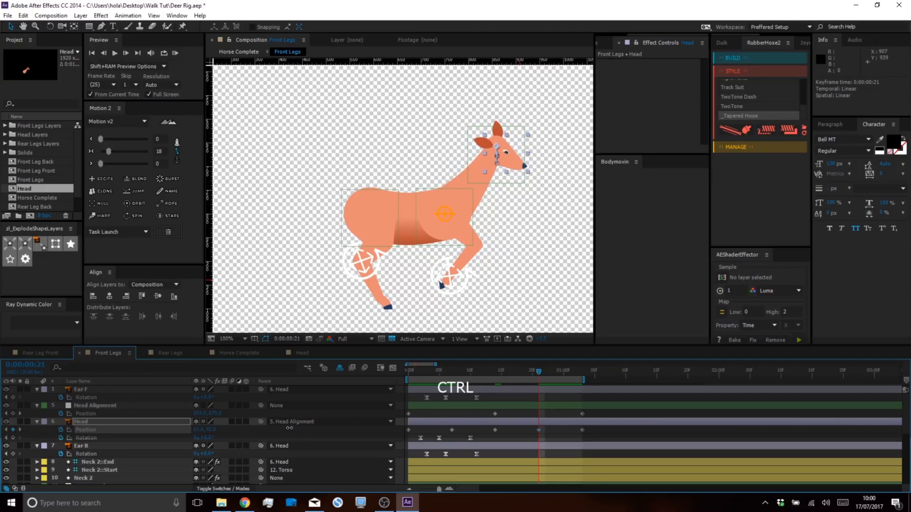
pyautogui.click(176, 52)
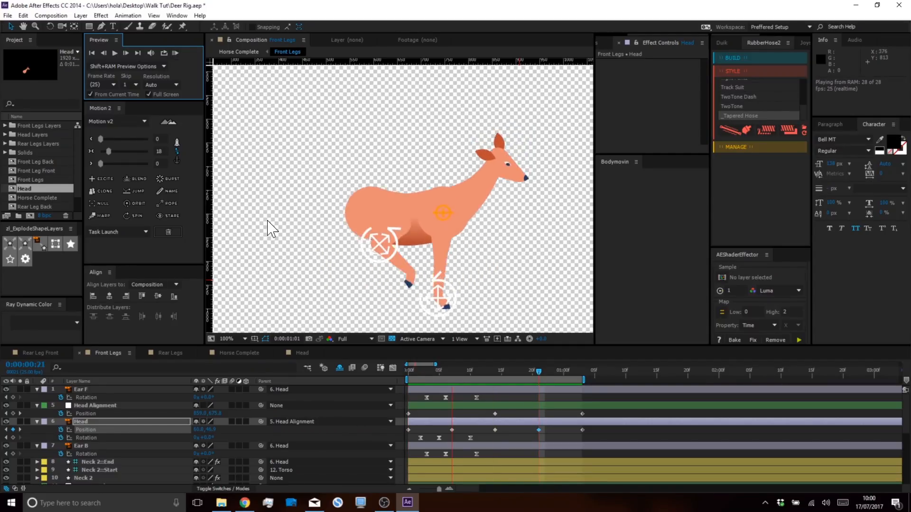
pyautogui.press('space')
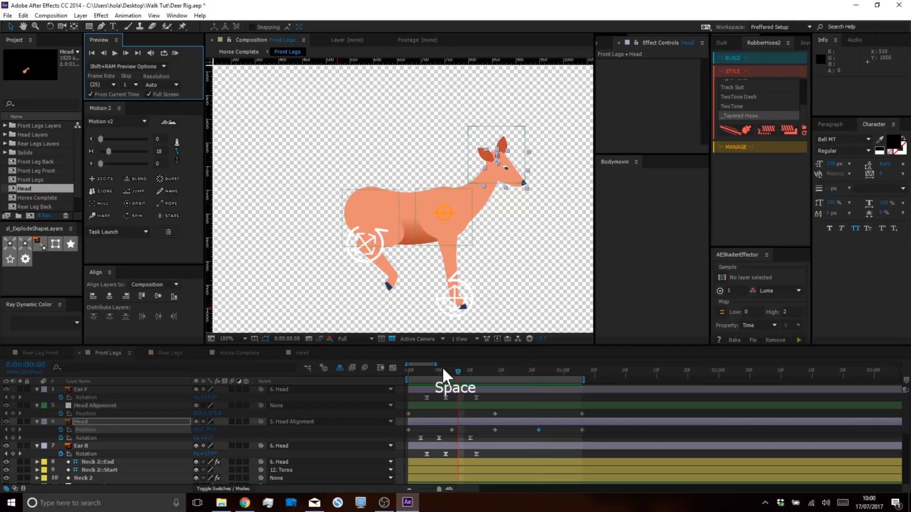
# Move the Head's frame 7 Position keyframe to frame 3 and preview the walk cycle to check the head bob.
pyautogui.moveTo(443, 370)
pyautogui.mouseDown()
pyautogui.moveTo(406, 370)
pyautogui.moveTo(426, 373)
pyautogui.mouseUp()
pyautogui.moveTo(452, 430); pyautogui.dragTo(427, 427)
pyautogui.moveTo(428, 372); pyautogui.dragTo(406, 370)
pyautogui.click(168, 53)
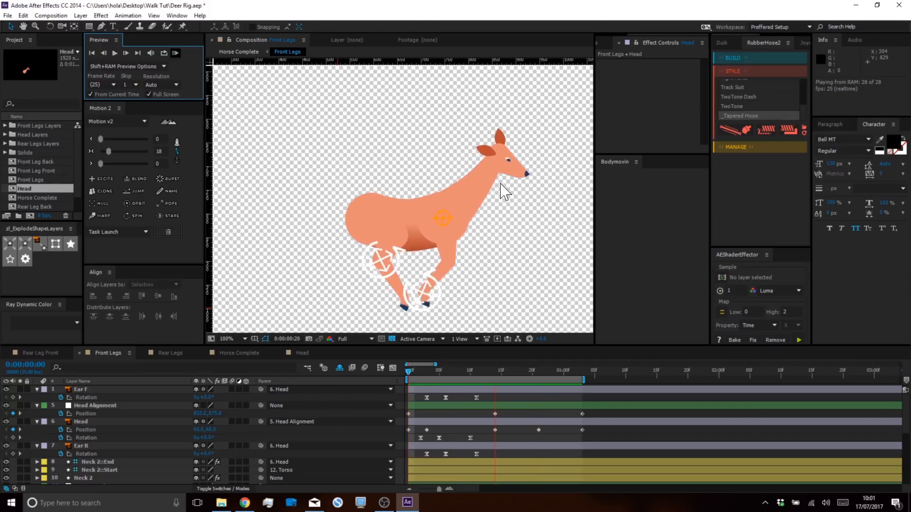
pyautogui.press('space')
pyautogui.moveTo(488, 370); pyautogui.dragTo(501, 388)
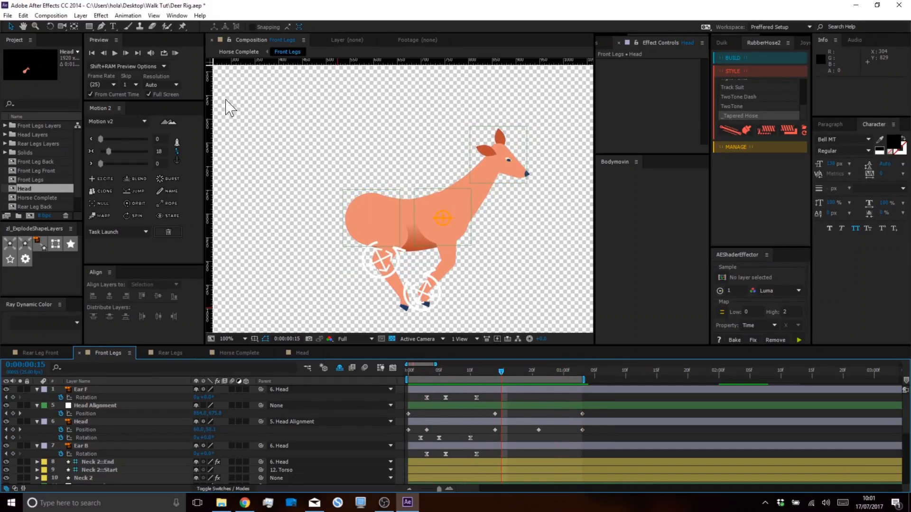
pyautogui.click(176, 51)
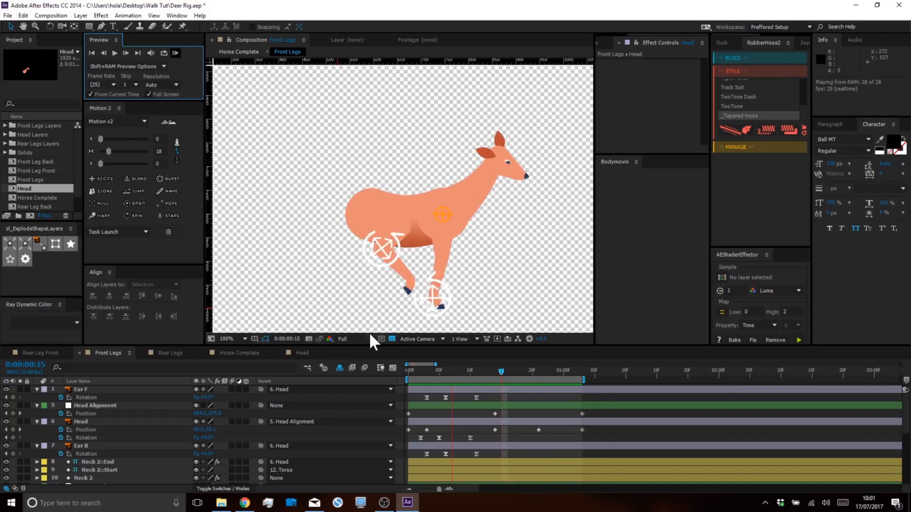
pyautogui.press('space')
# Try a RubberHose Hose Length of 224 on Neck 2::End, preview the loop, and undo the length change.
pyautogui.click(98, 476)
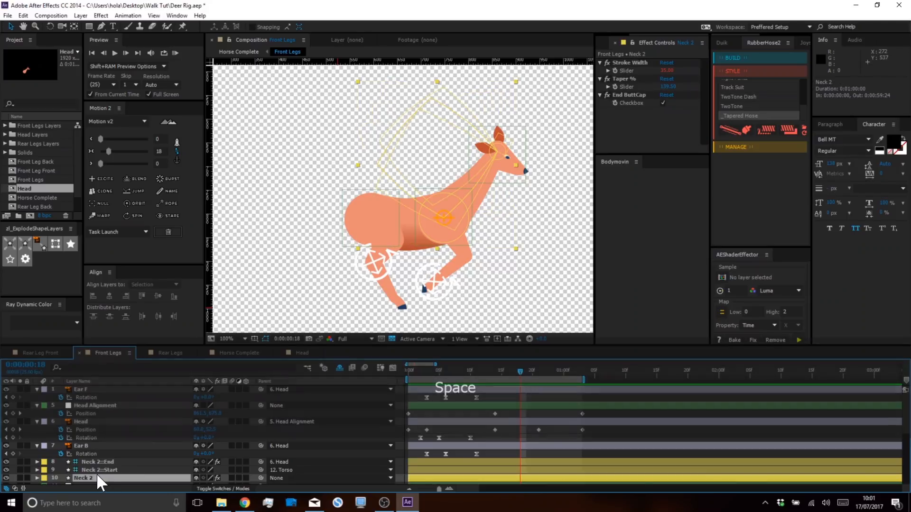
pyautogui.click(108, 462)
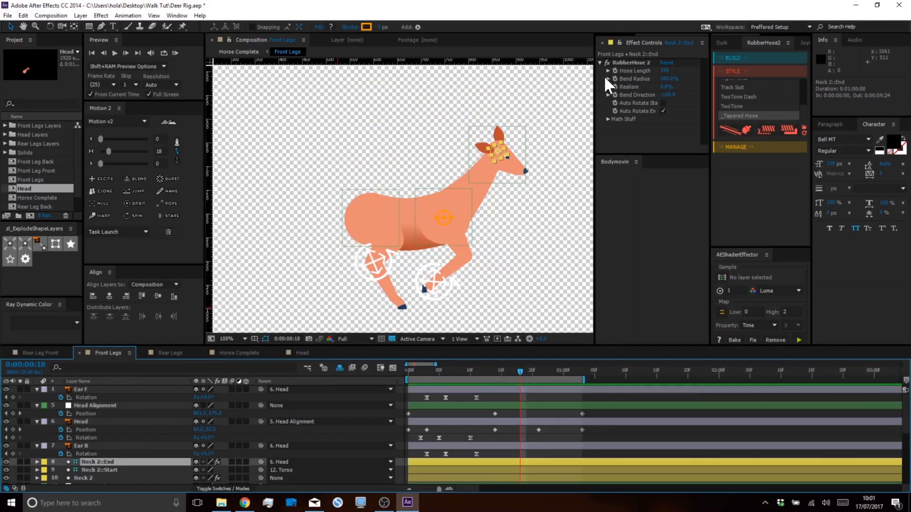
pyautogui.moveTo(662, 72); pyautogui.dragTo(666, 70)
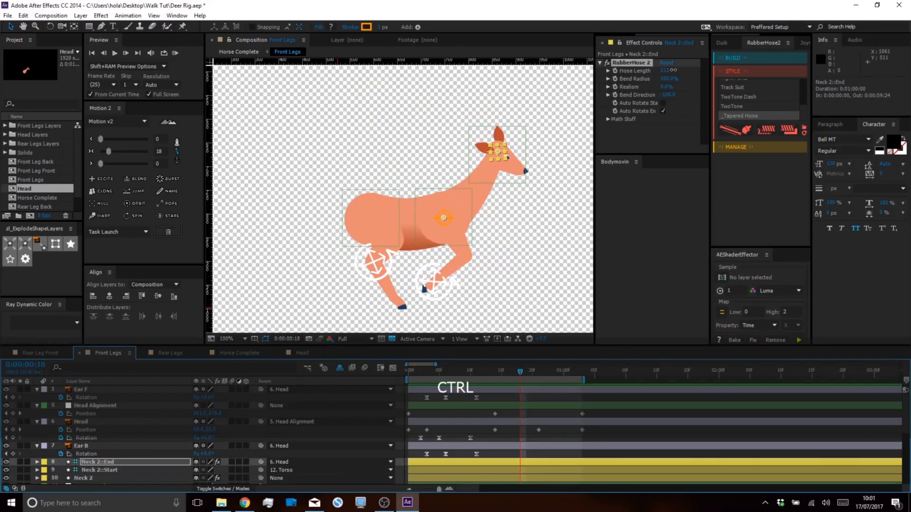
pyautogui.moveTo(676, 70); pyautogui.dragTo(673, 70)
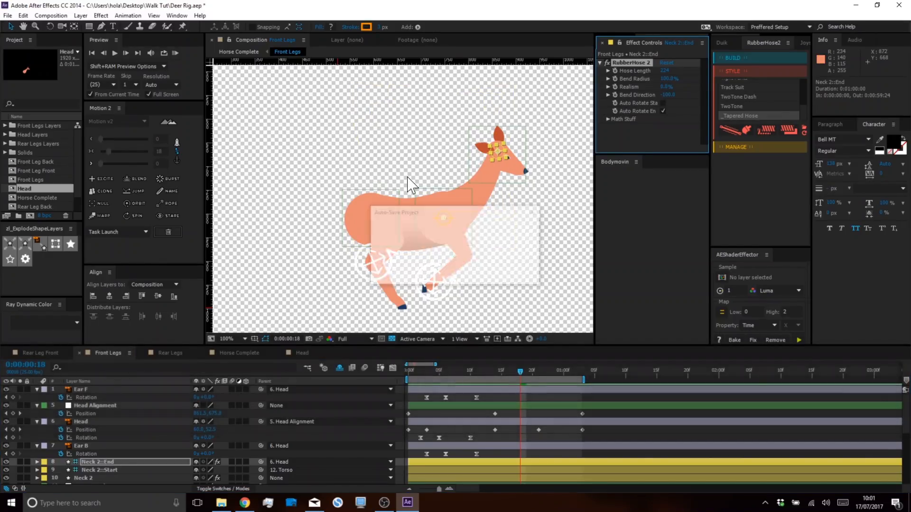
pyautogui.click(175, 52)
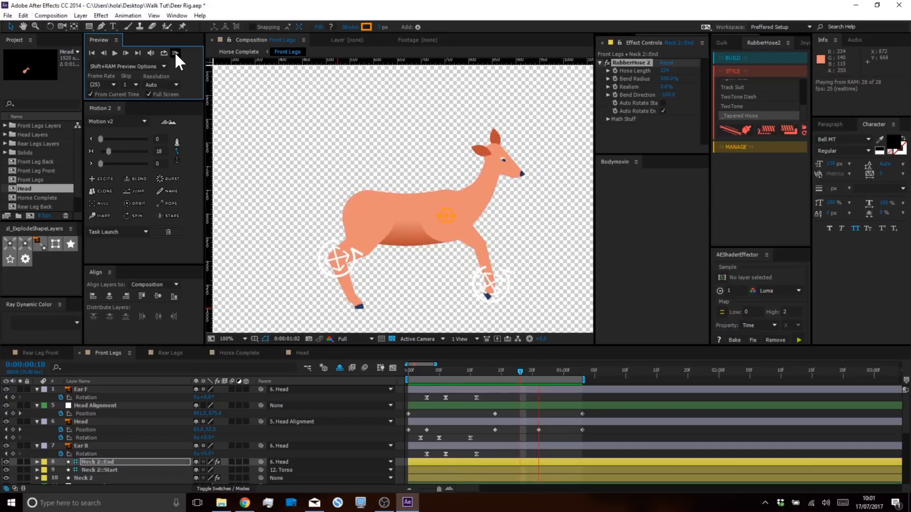
pyautogui.press('space')
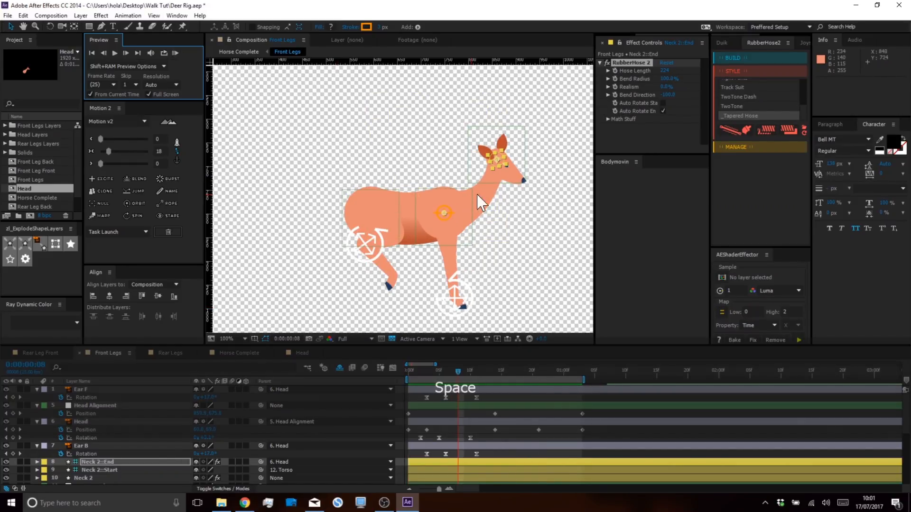
pyautogui.hotkey('ctrl', 'z')
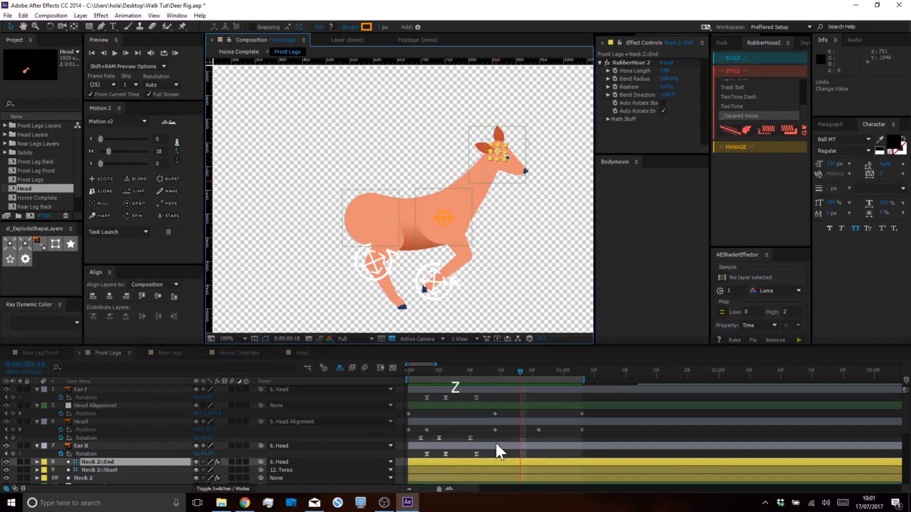
# Set the RubberHose Hose Length on Neck 2::End to 211 and preview the walk cycle.
pyautogui.moveTo(664, 71); pyautogui.dragTo(650, 120)
pyautogui.click(509, 412)
pyautogui.moveTo(494, 369); pyautogui.dragTo(376, 363)
pyautogui.click(173, 52)
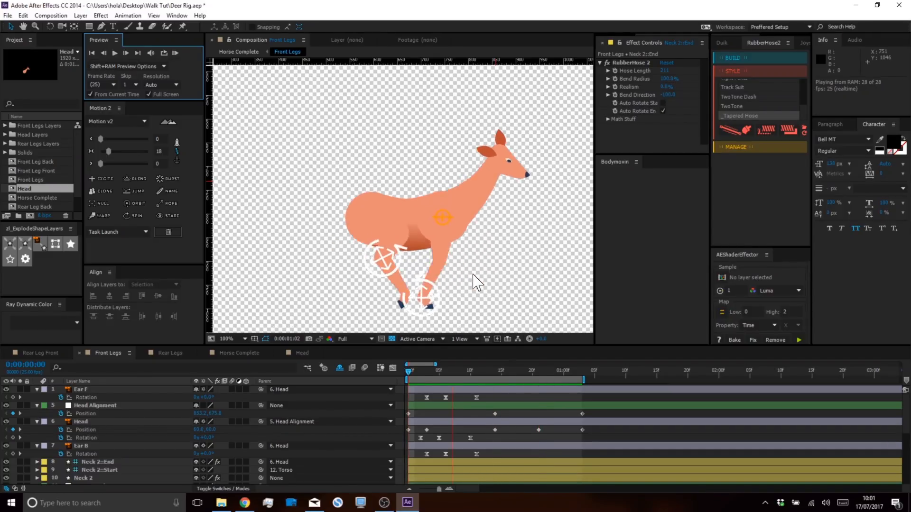
pyautogui.press('space')
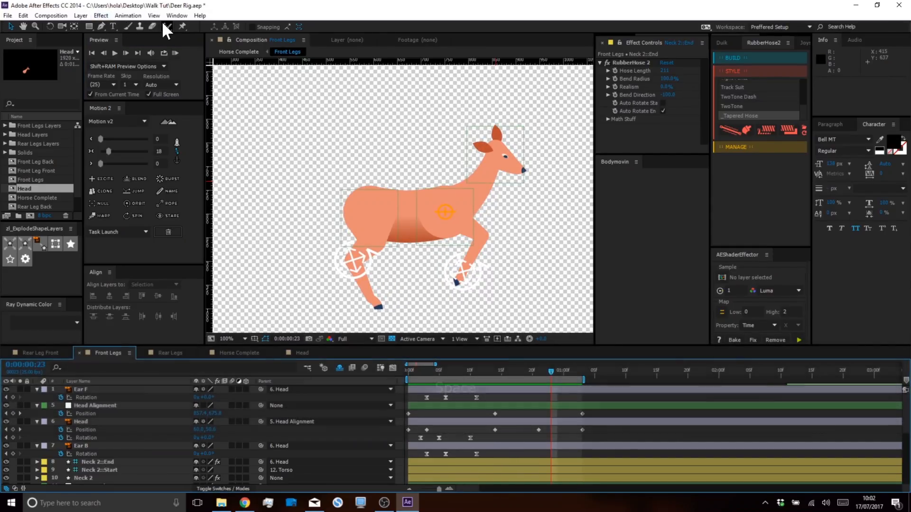
# Draw an upright ellipse with no stroke, about 59 by 97 px, in the empty area above the deer's rump.
pyautogui.moveTo(88, 26); pyautogui.dragTo(121, 47)
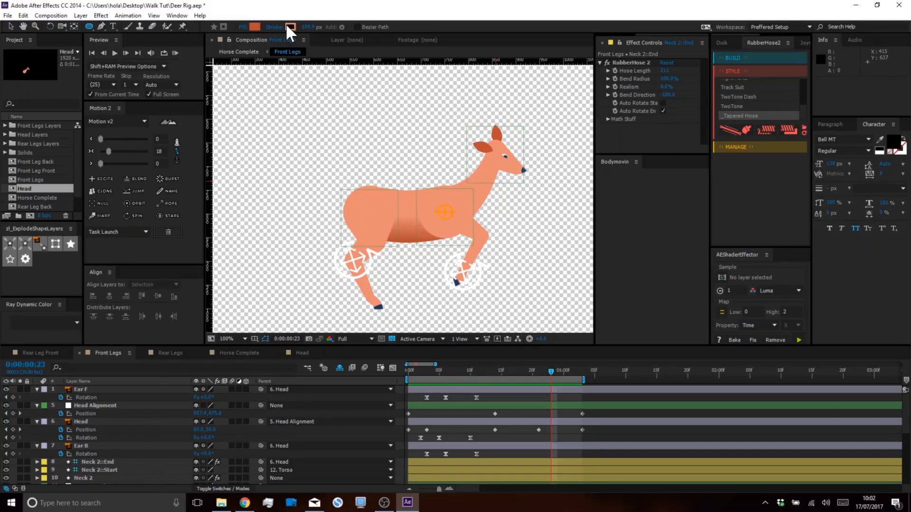
pyautogui.click(277, 27)
pyautogui.click(180, 104)
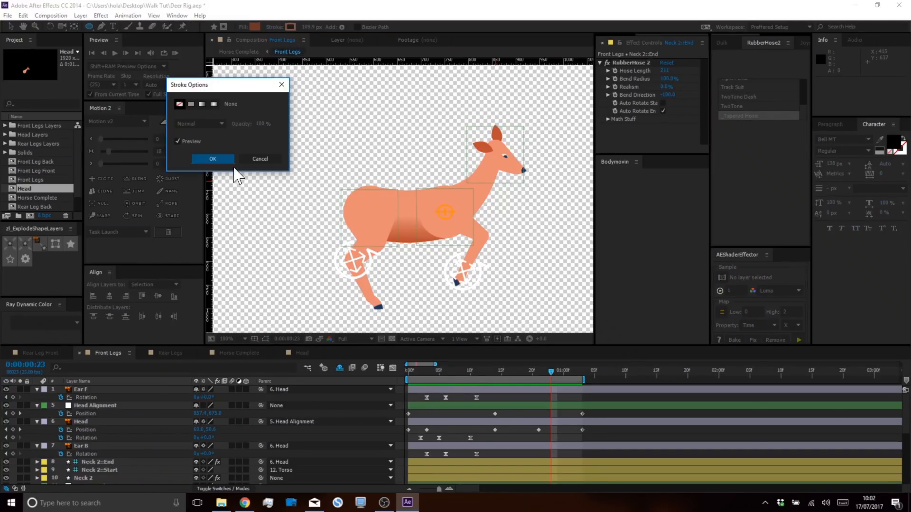
pyautogui.click(213, 159)
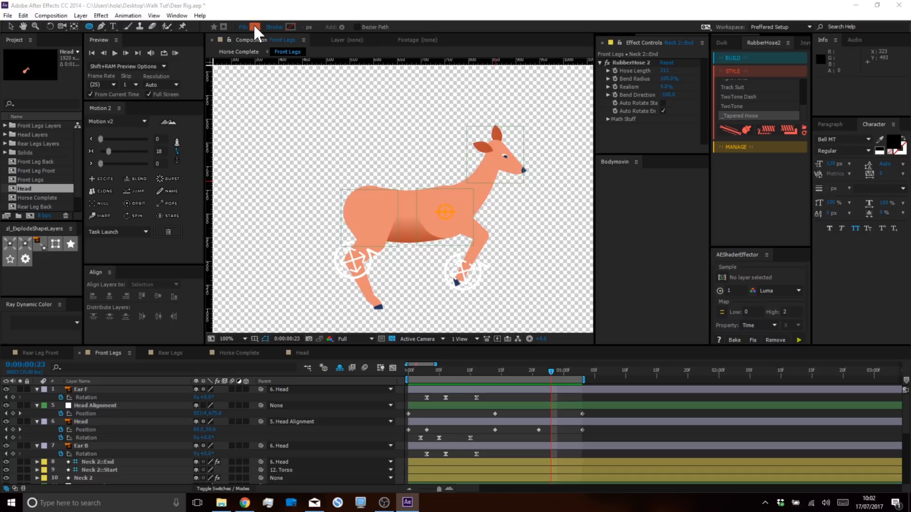
pyautogui.click(253, 25)
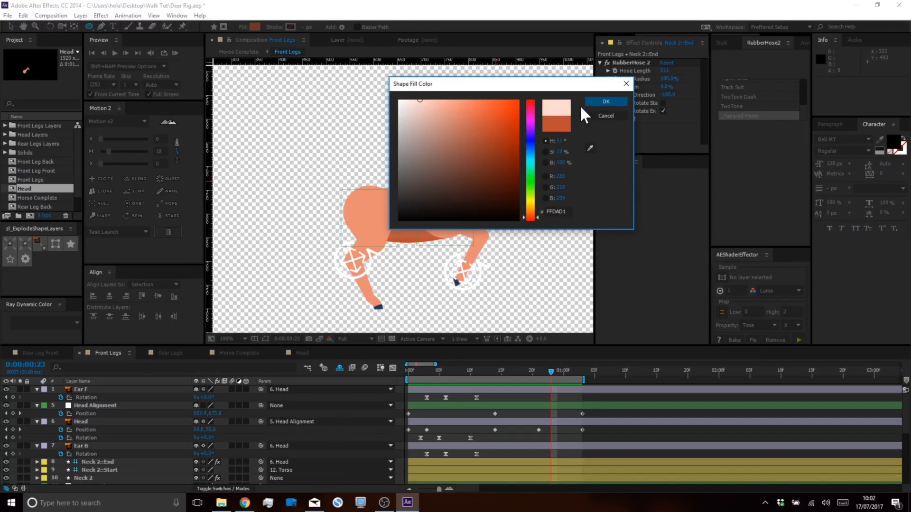
pyautogui.click(605, 116)
pyautogui.moveTo(335, 104); pyautogui.dragTo(364, 143)
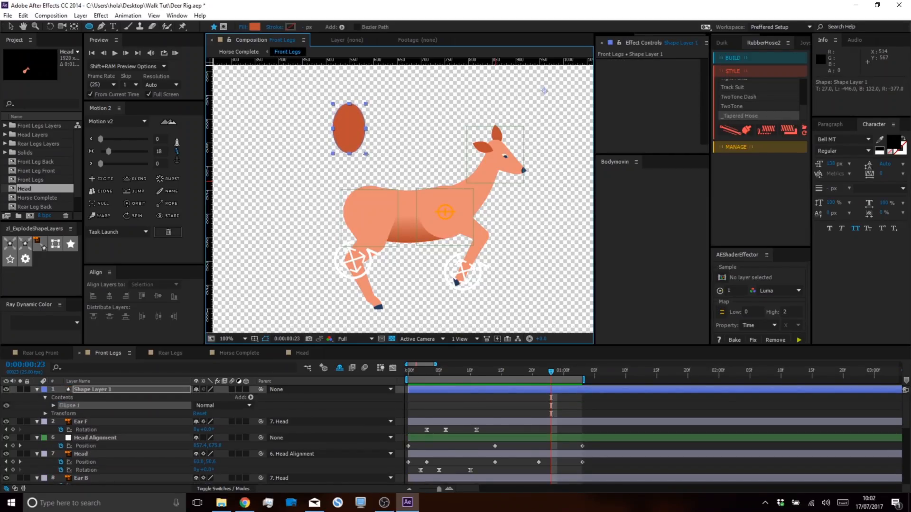
pyautogui.moveTo(365, 154); pyautogui.dragTo(360, 150)
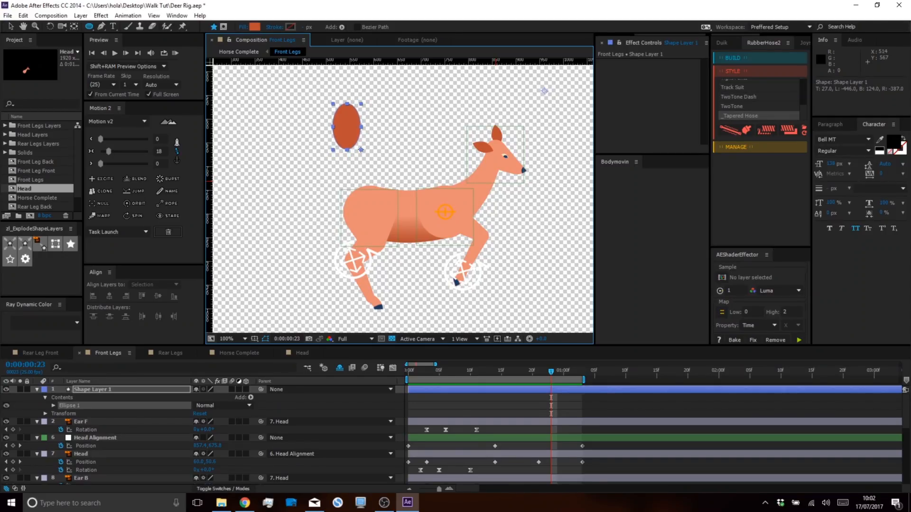
# Fill the ellipse with the pale pink FFE3DC and centre its anchor point.
pyautogui.click(255, 27)
pyautogui.moveTo(491, 127); pyautogui.dragTo(416, 93)
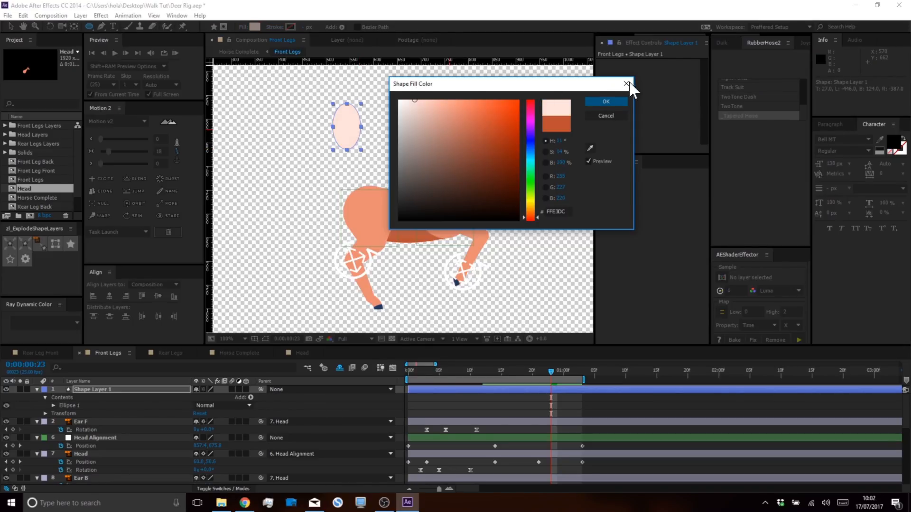
pyautogui.click(598, 100)
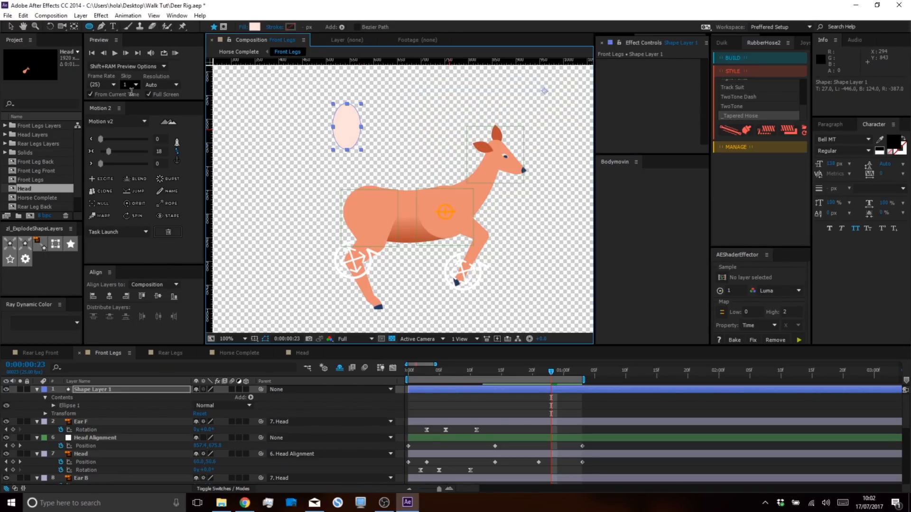
pyautogui.click(176, 147)
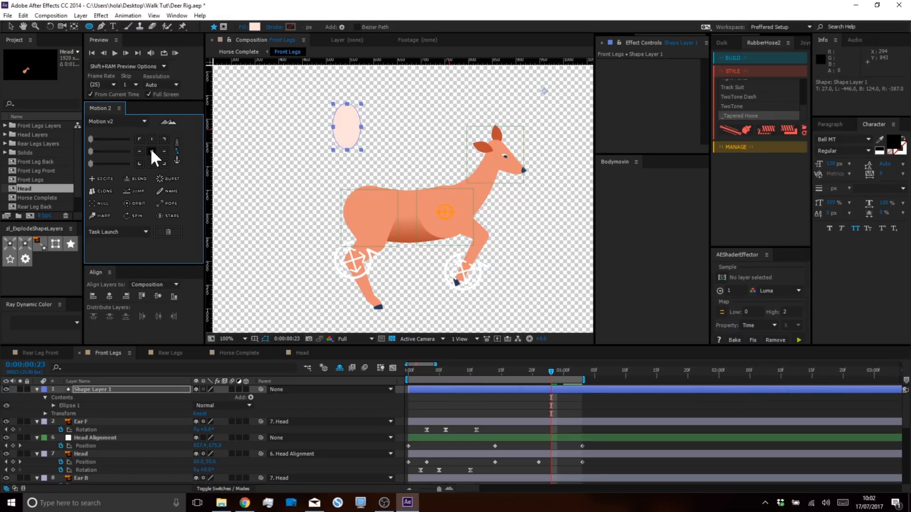
# Rename the ellipse's shape layer Tail and move it between the Torso 2::Start and Torso 2 layers.
pyautogui.click(11, 26)
pyautogui.click(91, 423)
pyautogui.click(90, 389)
pyautogui.press('Return')
pyautogui.write('Ta')
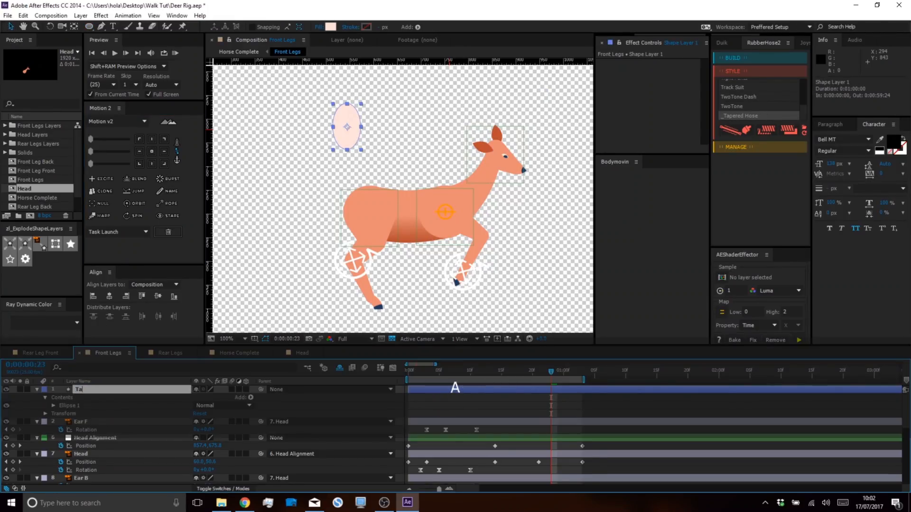
pyautogui.write('il')
pyautogui.press('Return')
pyautogui.moveTo(90, 386); pyautogui.dragTo(91, 477)
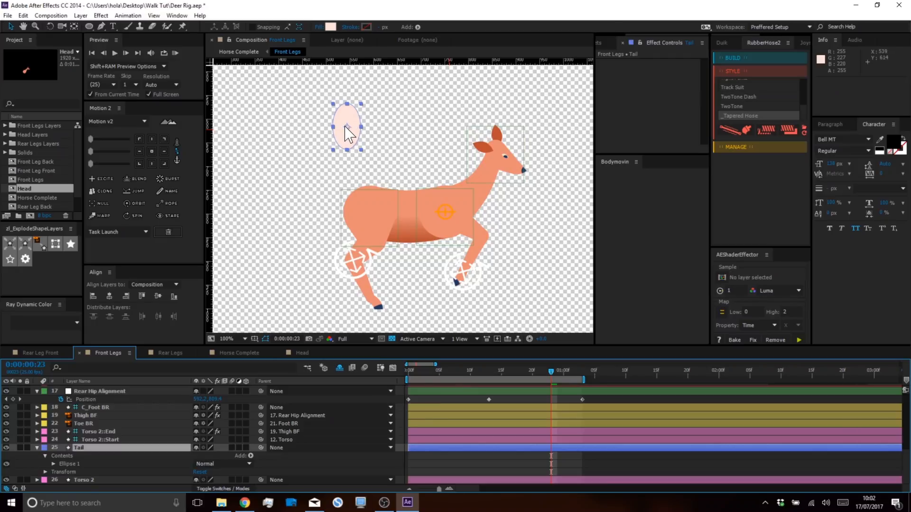
# Move the Tail onto the upper rear of the deer's rump and rotate it 19°.
pyautogui.moveTo(346, 128); pyautogui.dragTo(353, 207)
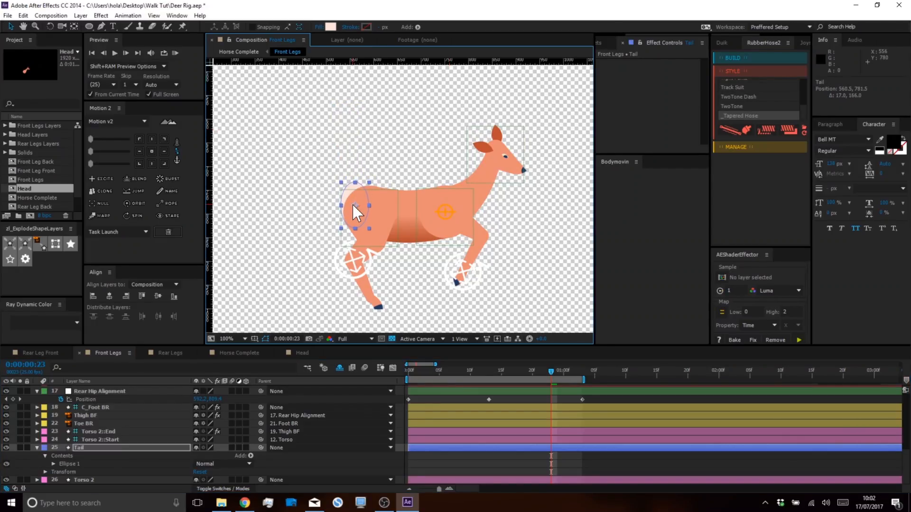
pyautogui.press('r')
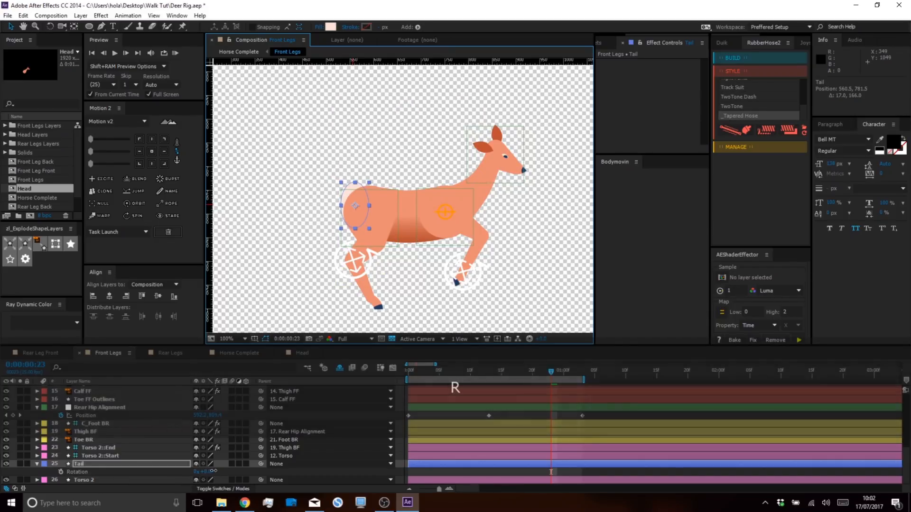
pyautogui.moveTo(205, 472); pyautogui.dragTo(222, 472)
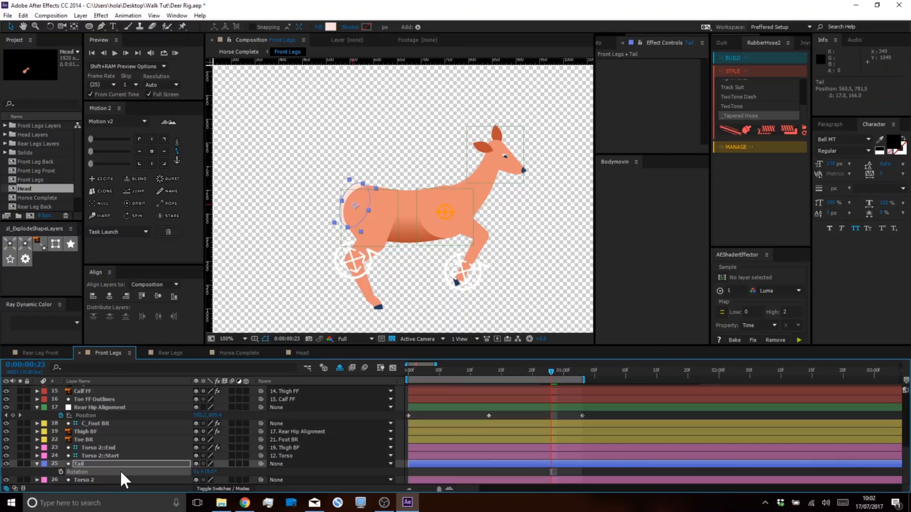
# Scale the Tail to about 96% width and 75% height, and nudge it slightly out past the rump's rear edge.
pyautogui.hotkey('shift', 's')
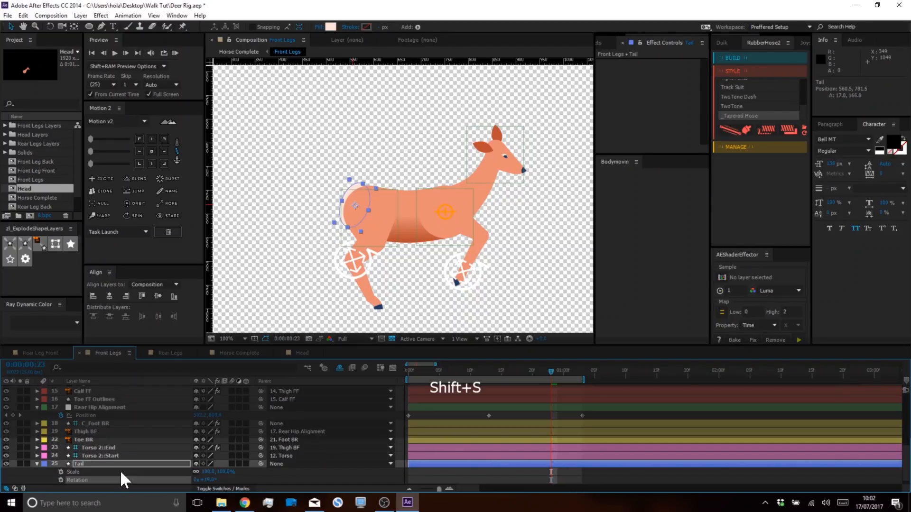
pyautogui.moveTo(203, 472); pyautogui.dragTo(217, 472)
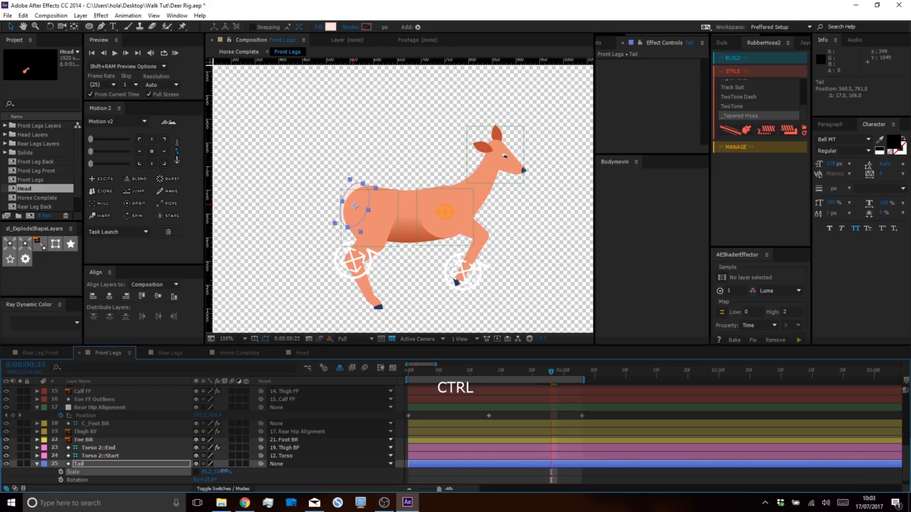
pyautogui.moveTo(268, 482); pyautogui.dragTo(145, 506)
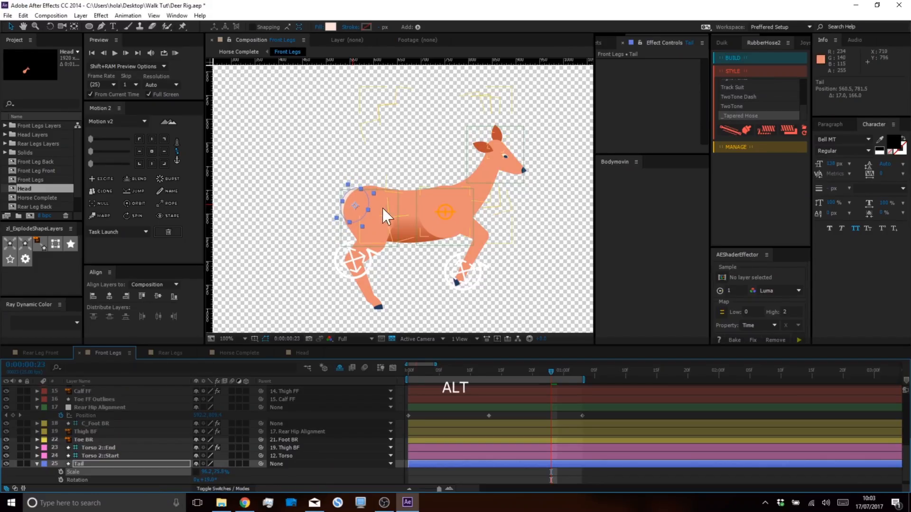
pyautogui.scroll(1, 365, 217)
pyautogui.moveTo(342, 201); pyautogui.dragTo(339, 202)
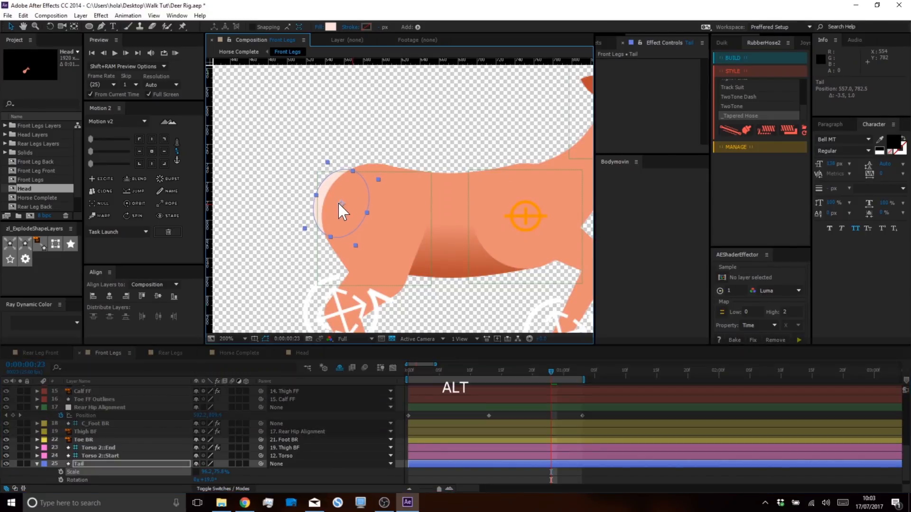
# Reveal the Tail's Position property and parent the layer to Thigh BF.
pyautogui.scroll(-1, 340, 207)
pyautogui.press('p')
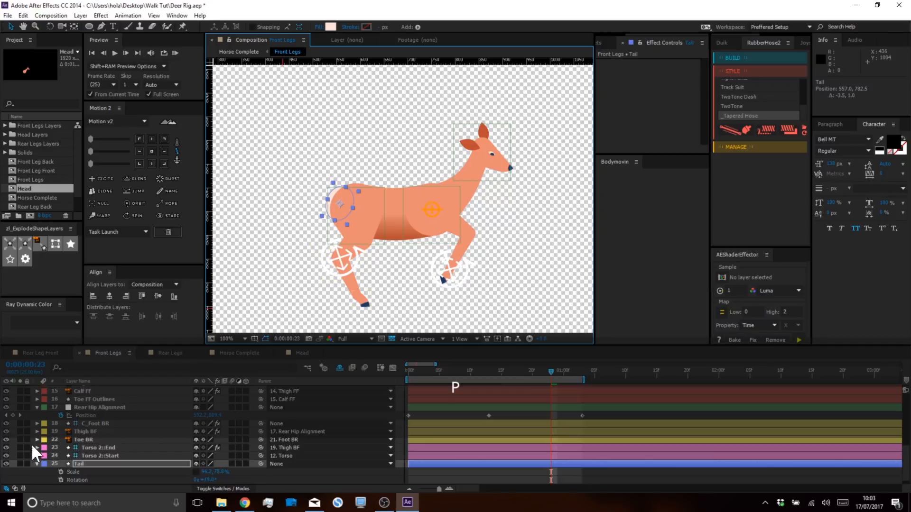
pyautogui.moveTo(262, 463); pyautogui.dragTo(87, 429)
# Copy all of Thigh BF's Position keyframes onto the Tail at frame 0, and shift them together back to the rump's rear edge.
pyautogui.click(87, 431)
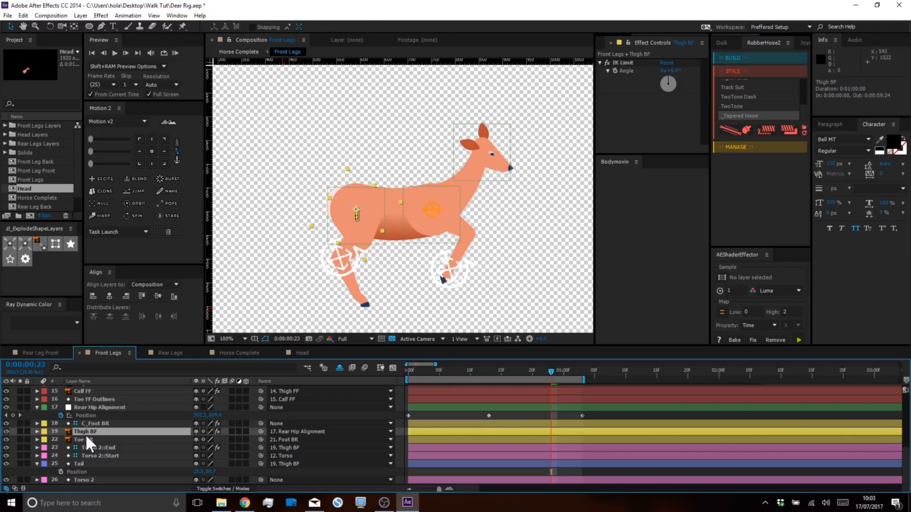
pyautogui.press('p')
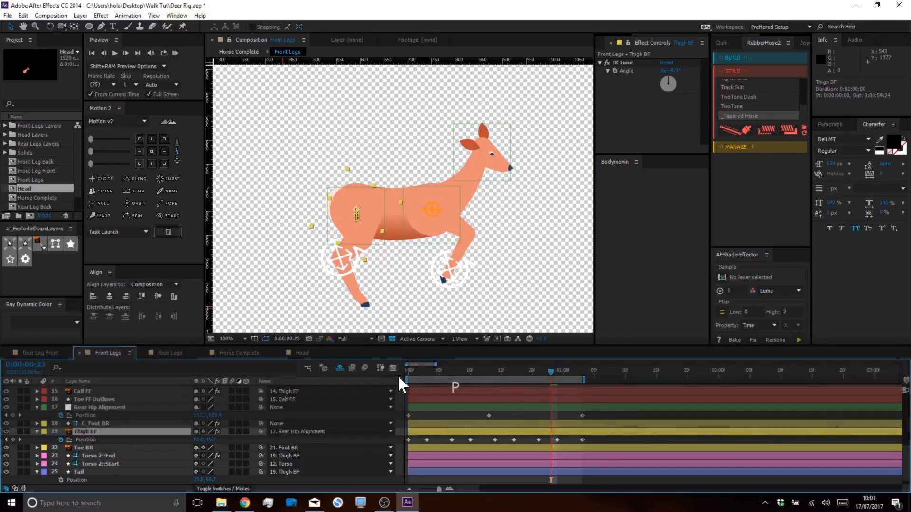
pyautogui.press('Home')
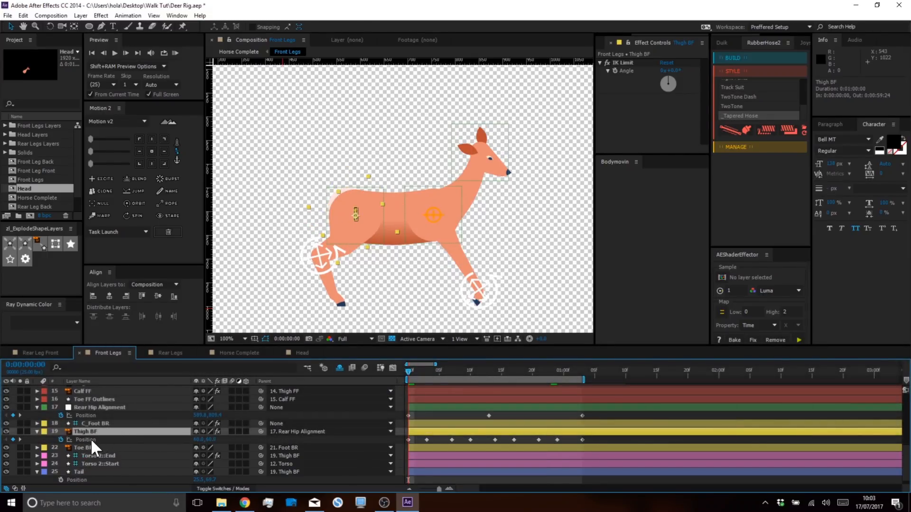
pyautogui.click(90, 439)
pyautogui.hotkey('ctrl', 'c')
pyautogui.scroll(-1, 87, 463)
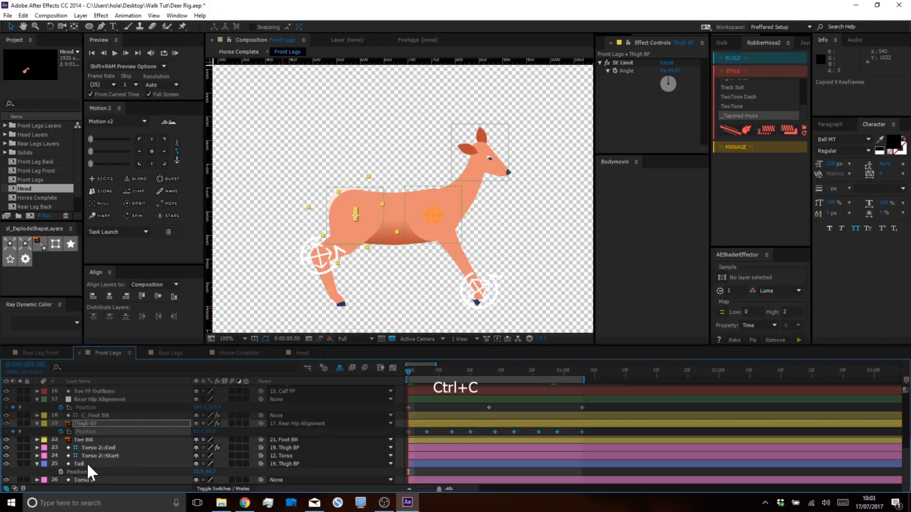
pyautogui.click(83, 464)
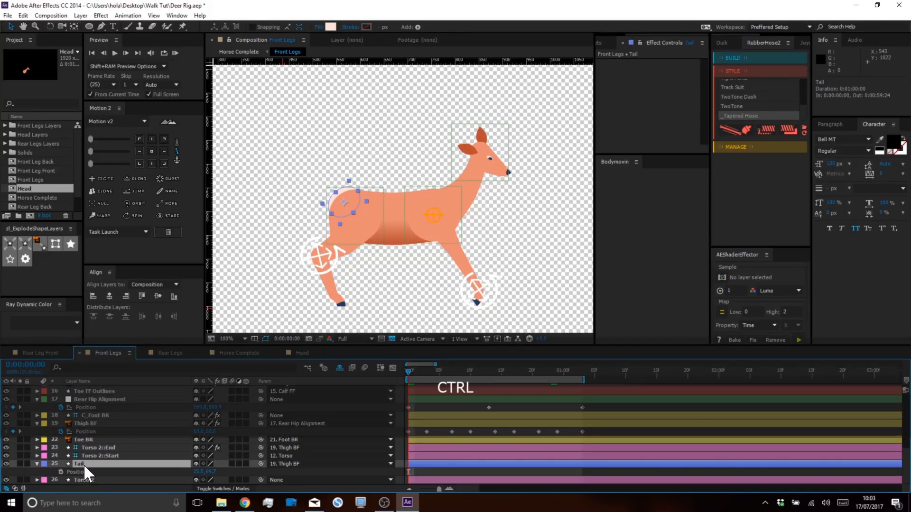
pyautogui.hotkey('ctrl', 'v')
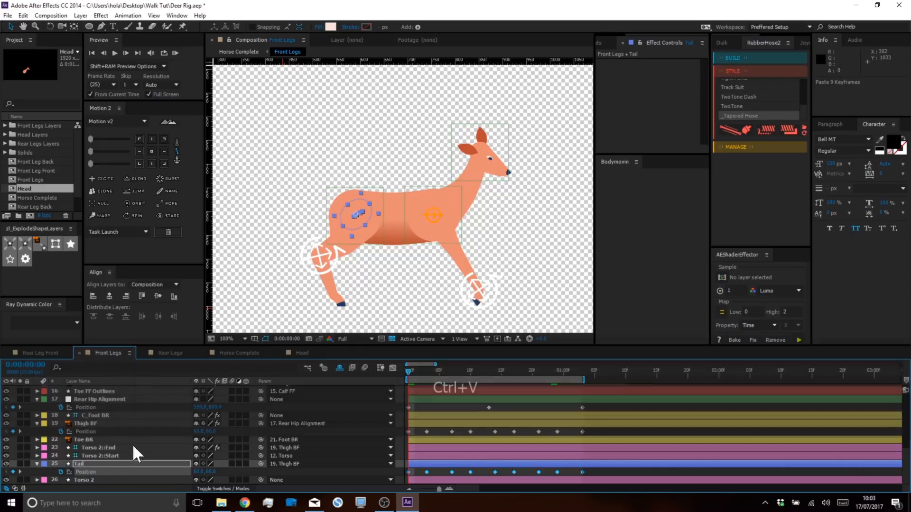
pyautogui.moveTo(198, 472); pyautogui.dragTo(265, 480)
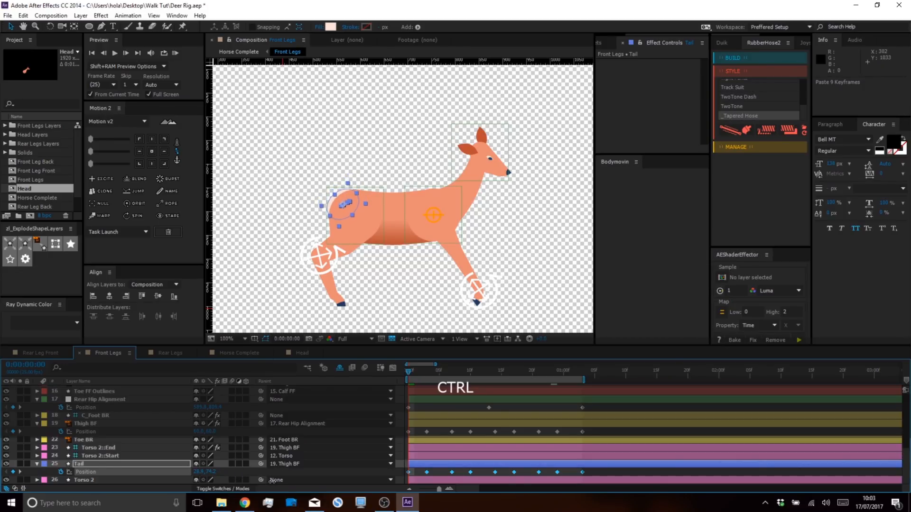
# Delay all the Tail's Position keyframes by two frames and preview the walk cycle.
pyautogui.hotkey('alt', 'Right')
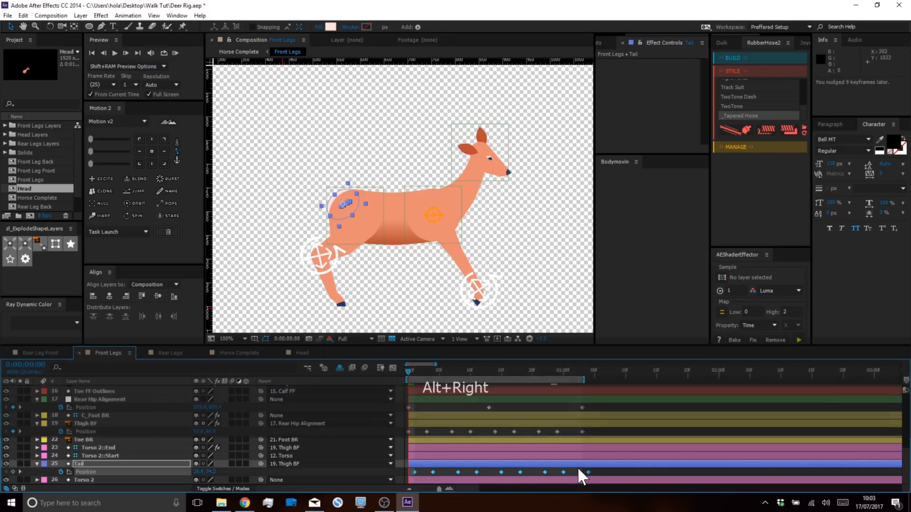
pyautogui.hotkey('alt', 'Left')
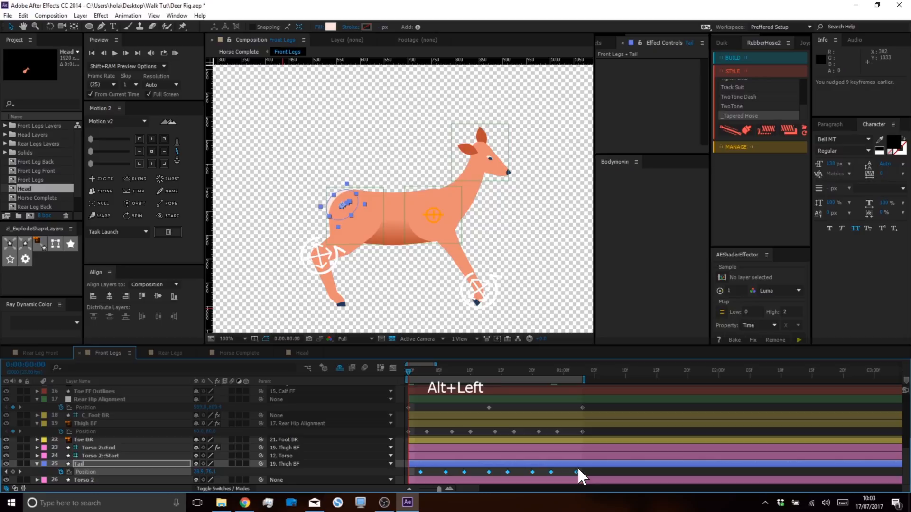
pyautogui.hotkey('alt', 'Right')
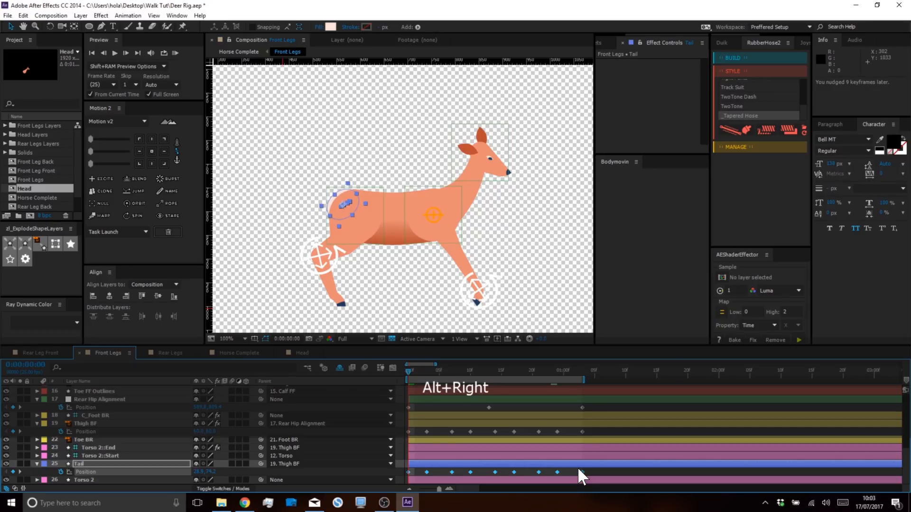
pyautogui.hotkey('alt', 'Right')
pyautogui.hotkey('alt', 'Right')
pyautogui.click(176, 51)
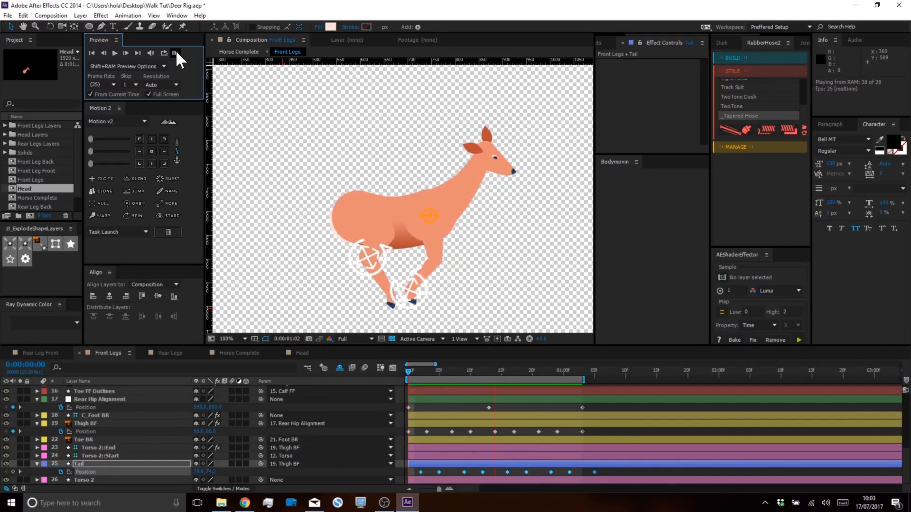
pyautogui.press('space')
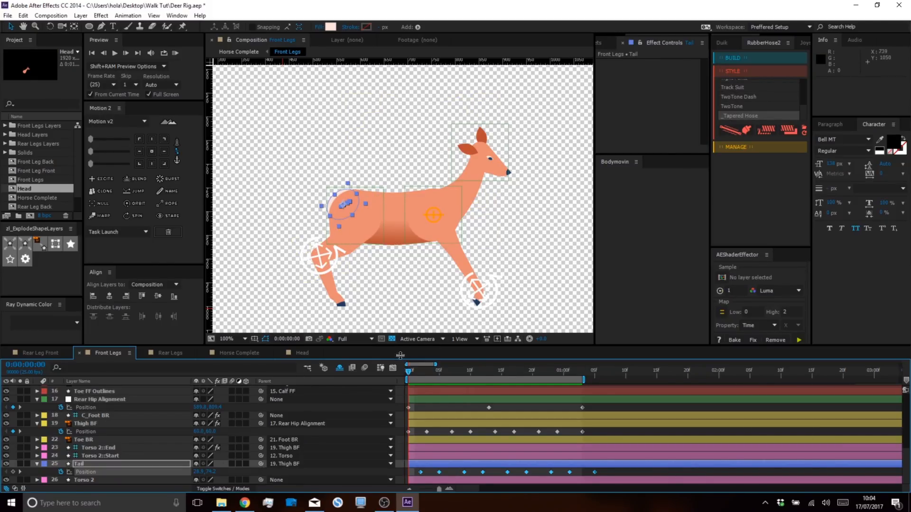
# Reparent the Tail to Rear Hip Alignment at frame 0 and preview the walk cycle.
pyautogui.moveTo(424, 370); pyautogui.dragTo(360, 372)
pyautogui.moveTo(261, 464); pyautogui.dragTo(102, 397)
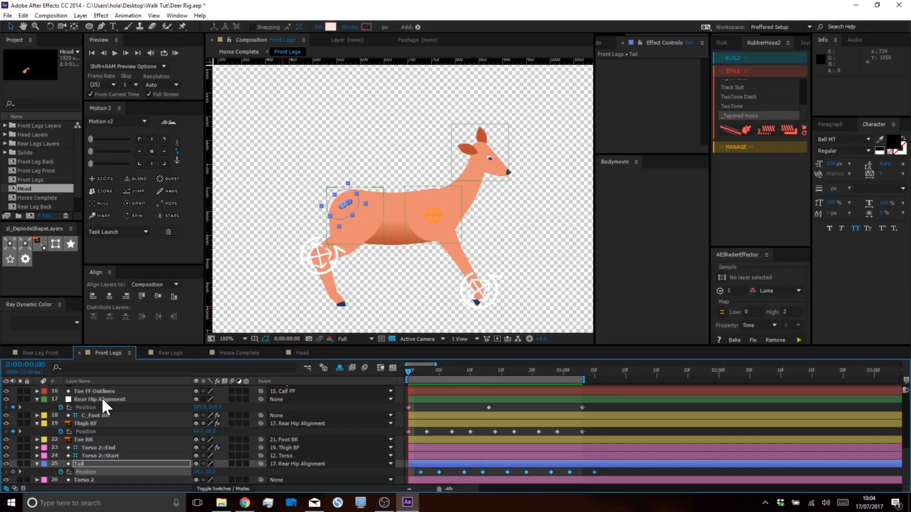
pyautogui.click(454, 468)
pyautogui.click(176, 53)
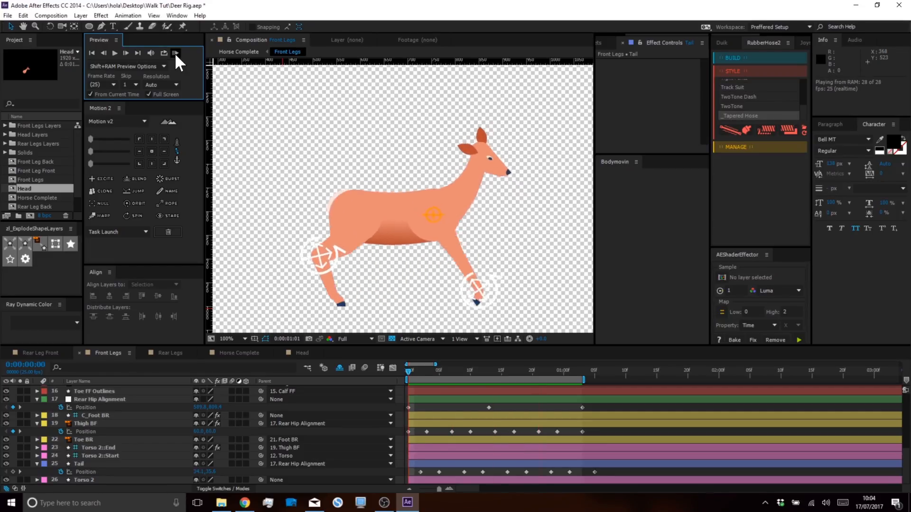
# Clear all the Tail's Position keyframes and start its Position animation again with a single keyframe at frame 0.
pyautogui.press('space')
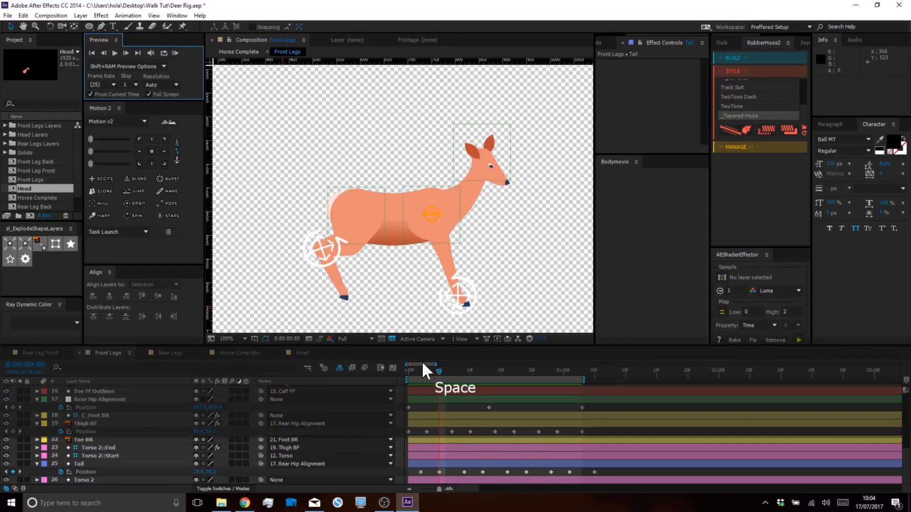
pyautogui.click(435, 463)
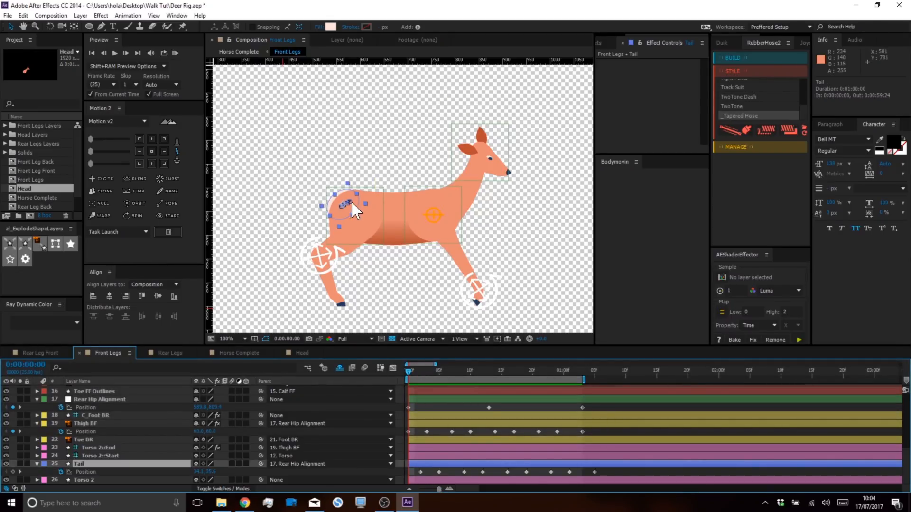
pyautogui.moveTo(406, 369); pyautogui.dragTo(422, 374)
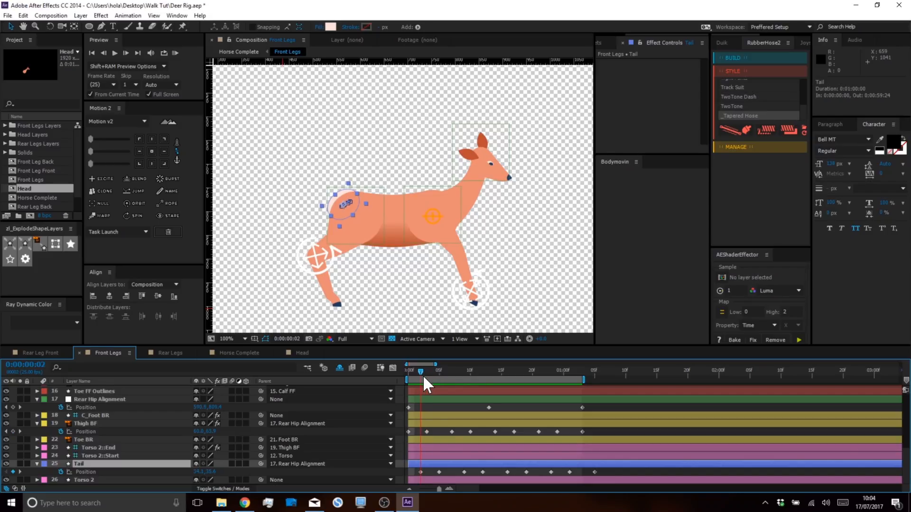
pyautogui.click(60, 472)
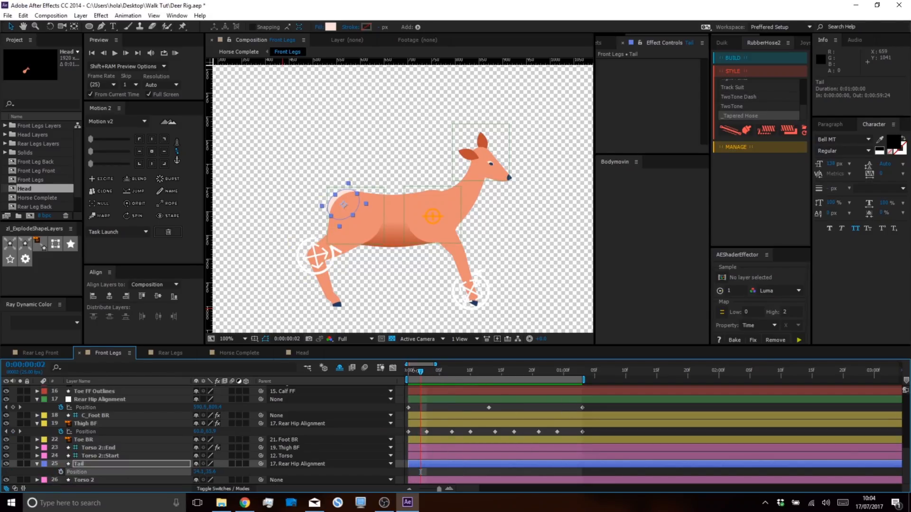
pyautogui.moveTo(421, 371); pyautogui.dragTo(383, 370)
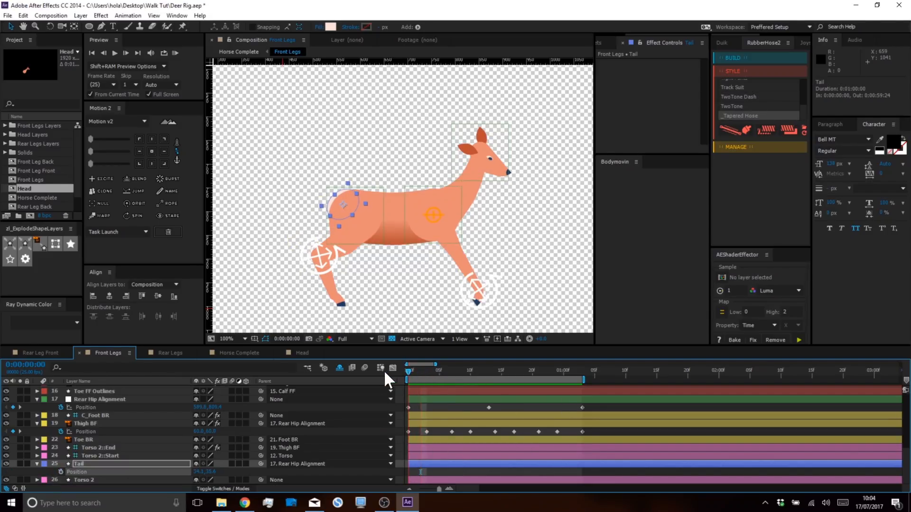
pyautogui.click(60, 472)
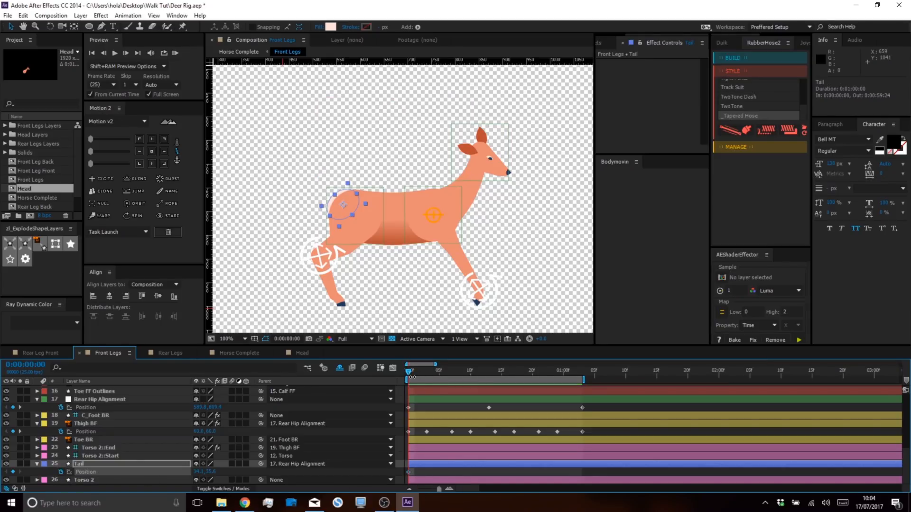
# Keyframe the Tail's vertical position: lowered at frame 3, then the frame 0 pose reused and raised at frame 7, and raised at frame 10.
pyautogui.moveTo(412, 377); pyautogui.dragTo(428, 366)
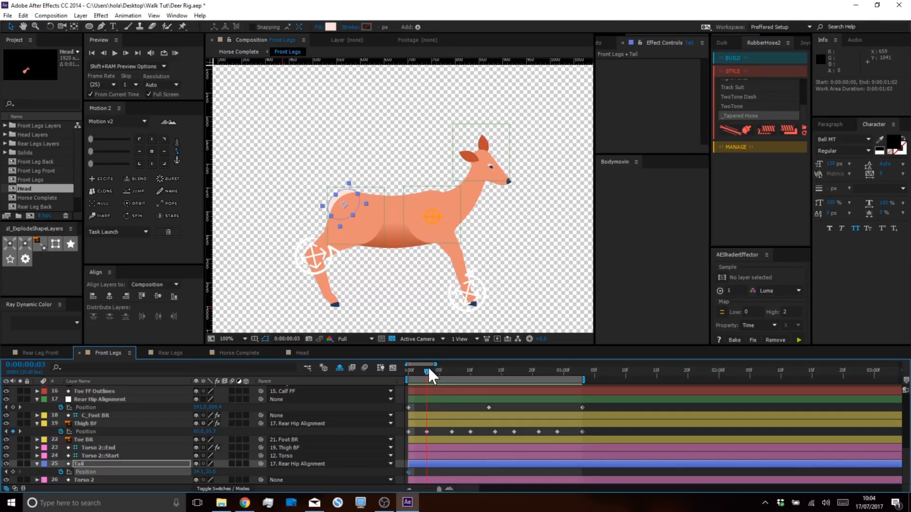
pyautogui.moveTo(211, 476); pyautogui.dragTo(272, 478)
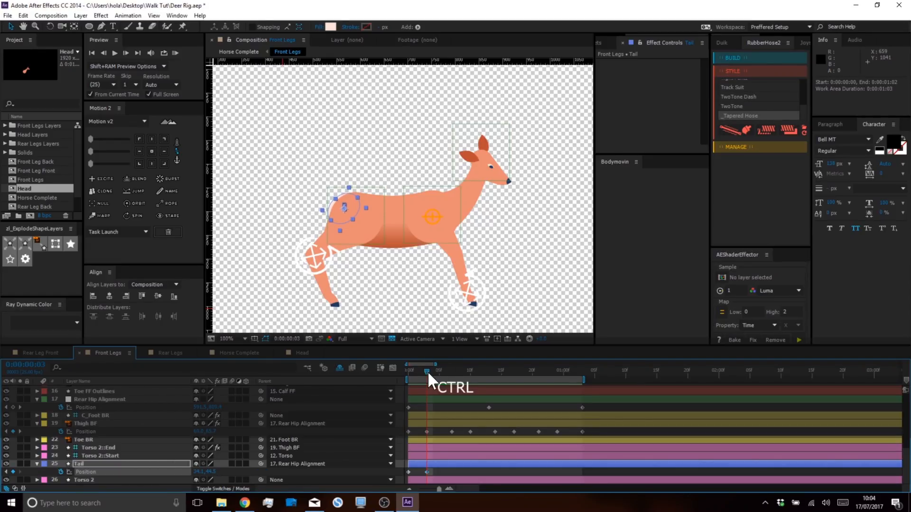
pyautogui.moveTo(427, 371); pyautogui.dragTo(451, 373)
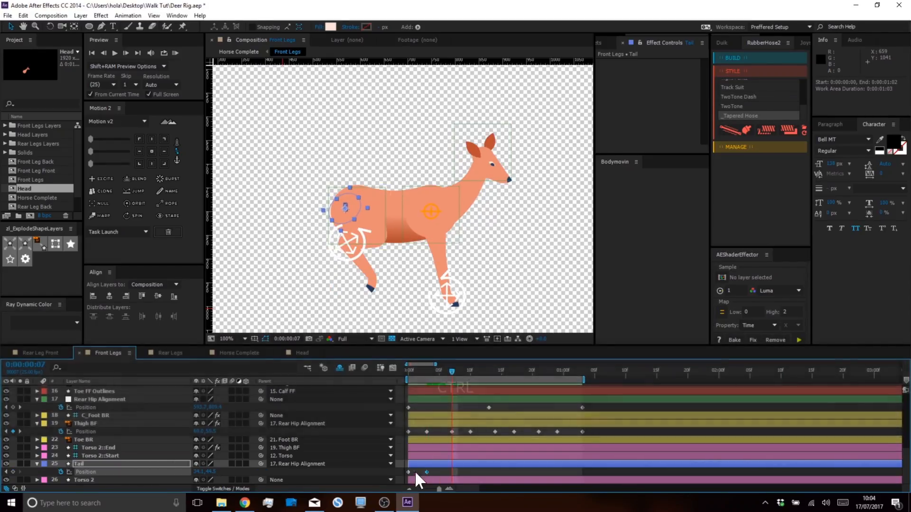
pyautogui.hotkey('ctrl', 'v')
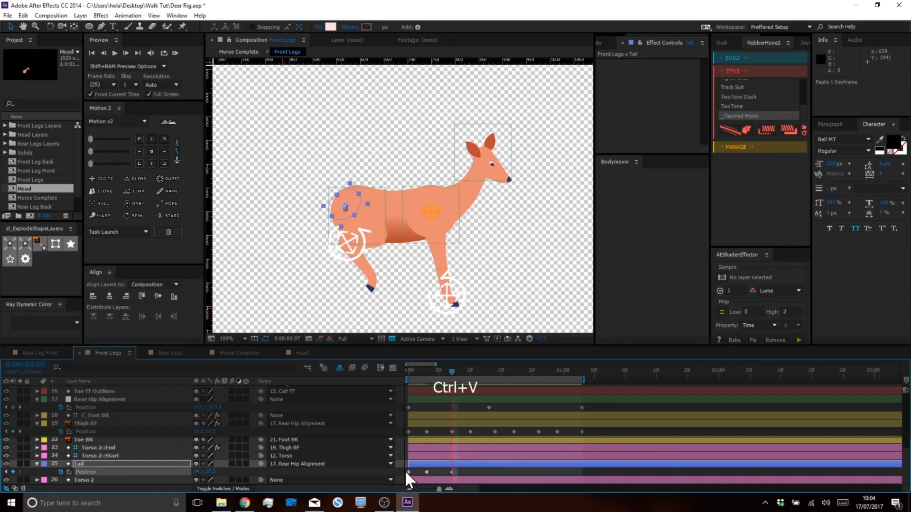
pyautogui.moveTo(210, 475); pyautogui.dragTo(150, 480)
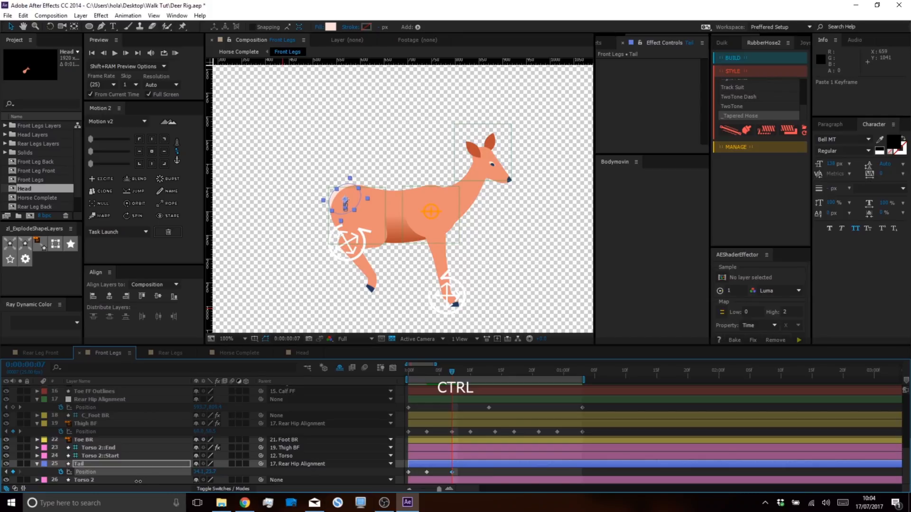
pyautogui.moveTo(463, 377); pyautogui.dragTo(471, 379)
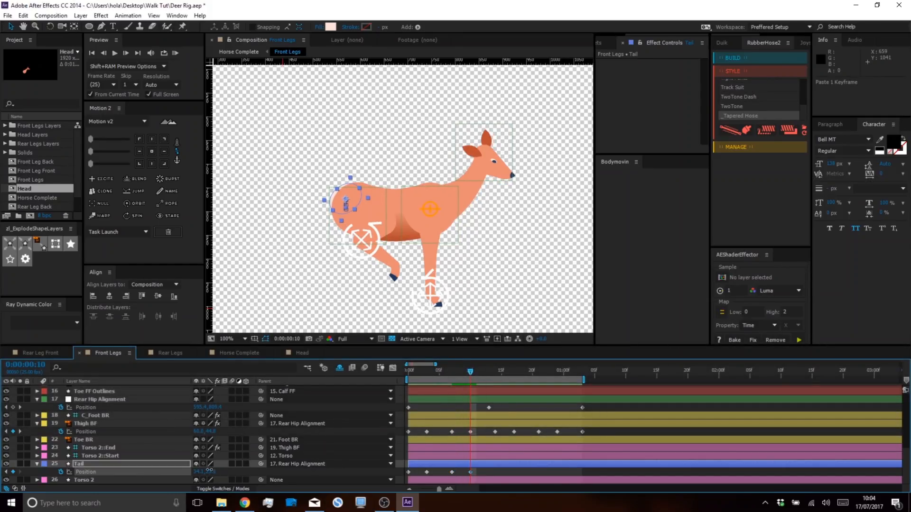
pyautogui.moveTo(209, 471); pyautogui.dragTo(193, 469)
# Continue the Tail's vertical Position keyframes, lowering it at frames 14 and 17 and raising it at frames 21 and 24.
pyautogui.moveTo(471, 369); pyautogui.dragTo(493, 372)
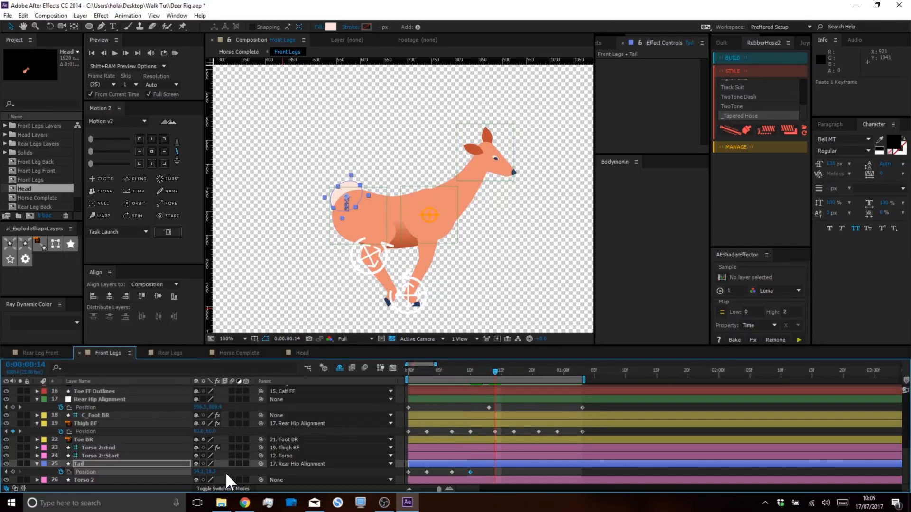
pyautogui.moveTo(214, 472); pyautogui.dragTo(289, 473)
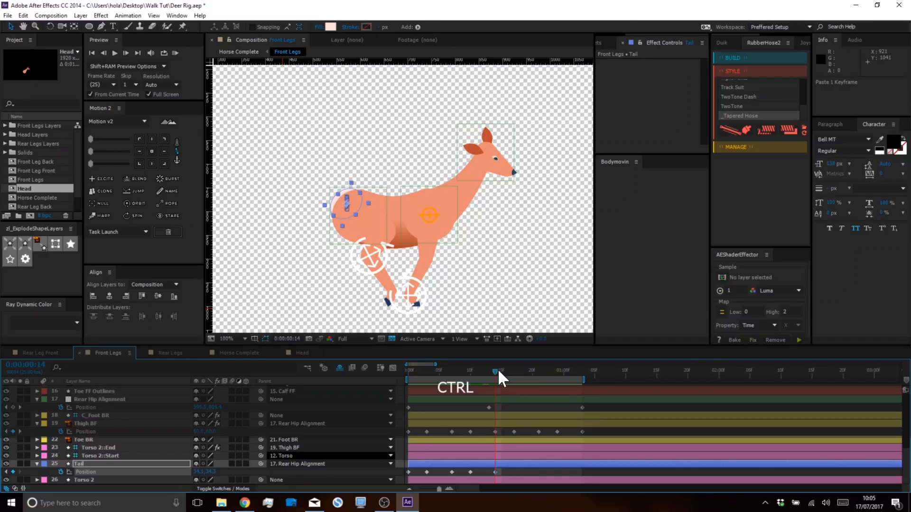
pyautogui.moveTo(503, 369); pyautogui.dragTo(514, 374)
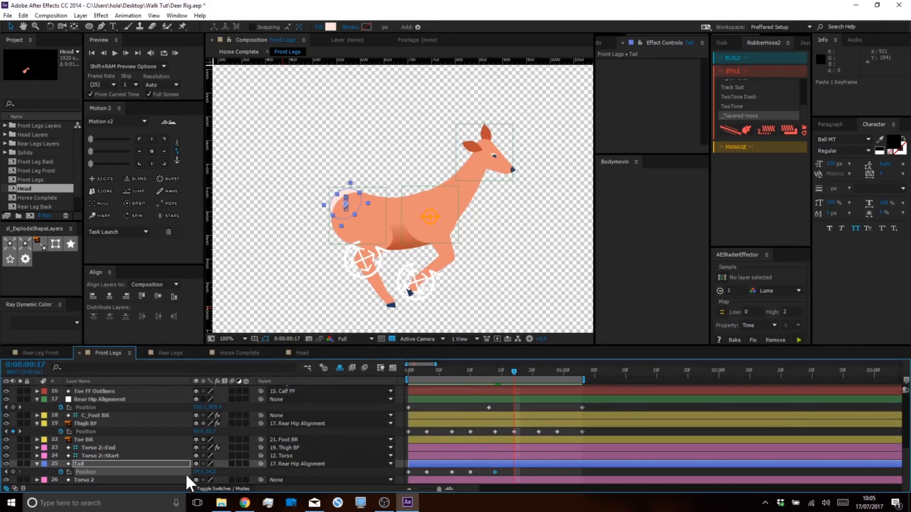
pyautogui.moveTo(209, 472); pyautogui.dragTo(225, 473)
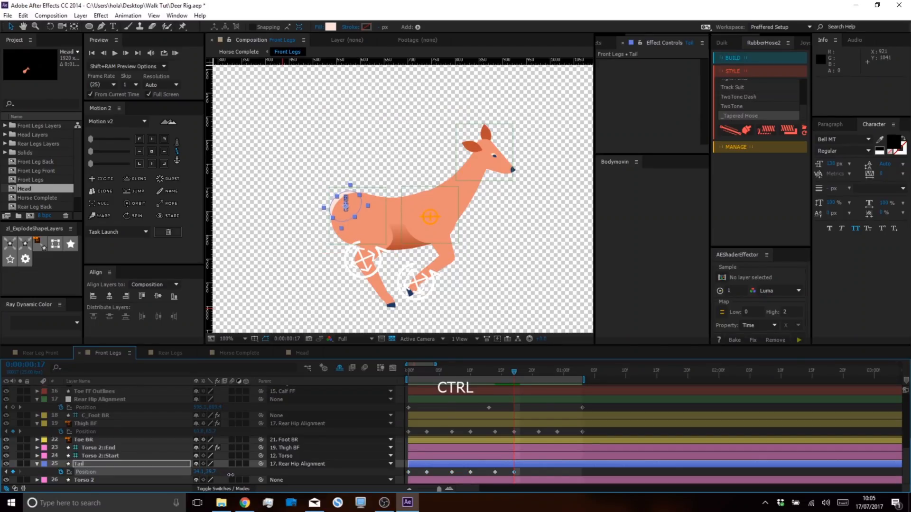
pyautogui.moveTo(515, 370); pyautogui.dragTo(539, 374)
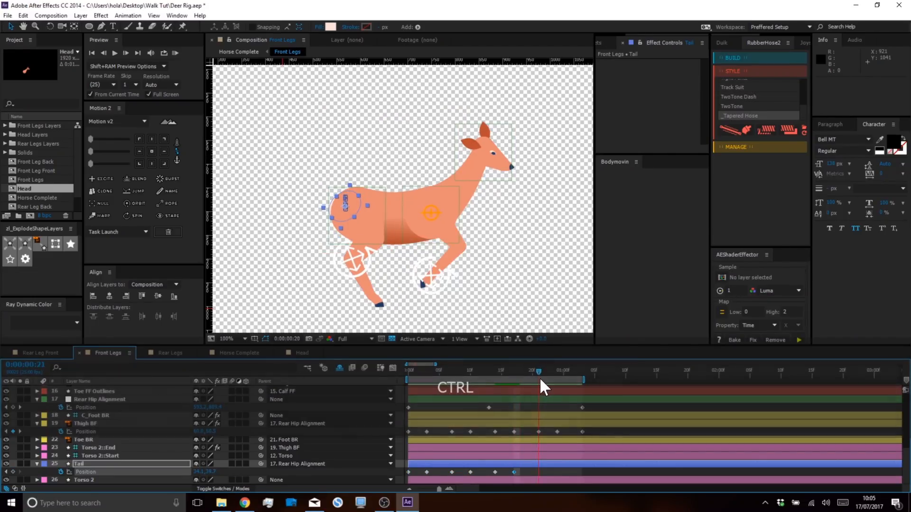
pyautogui.moveTo(203, 472); pyautogui.dragTo(141, 474)
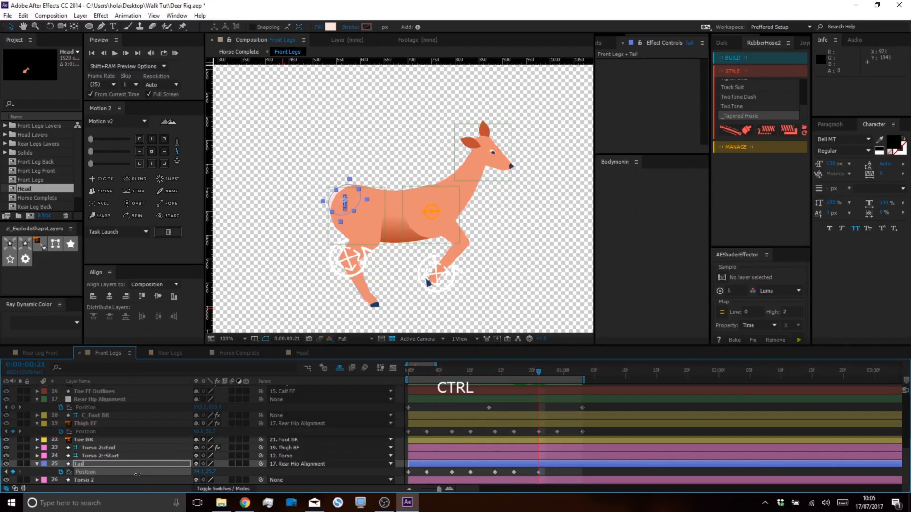
pyautogui.moveTo(540, 370); pyautogui.dragTo(557, 375)
pyautogui.moveTo(209, 473); pyautogui.dragTo(211, 473)
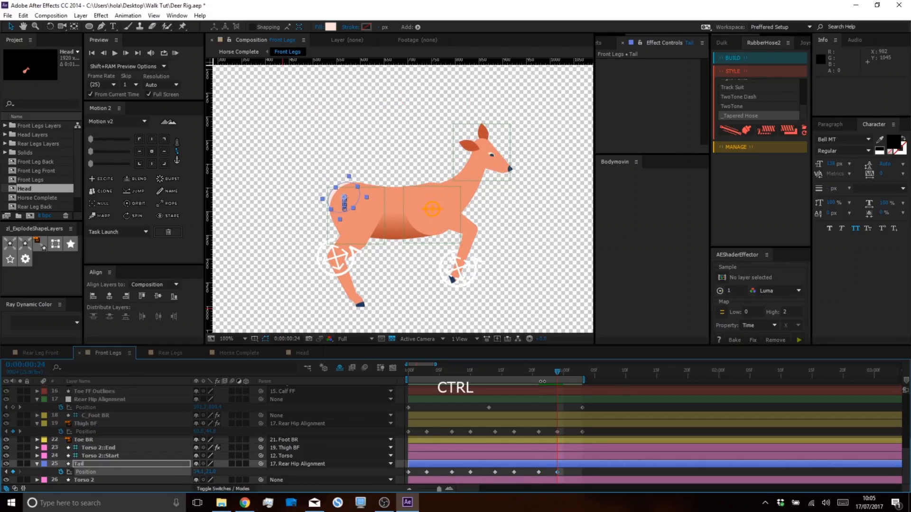
# Copy the Tail's frame 0 Position keyframe to 0:00:01:03, clone the whole cycle from there, and select all its keyframes.
pyautogui.moveTo(566, 375); pyautogui.dragTo(582, 374)
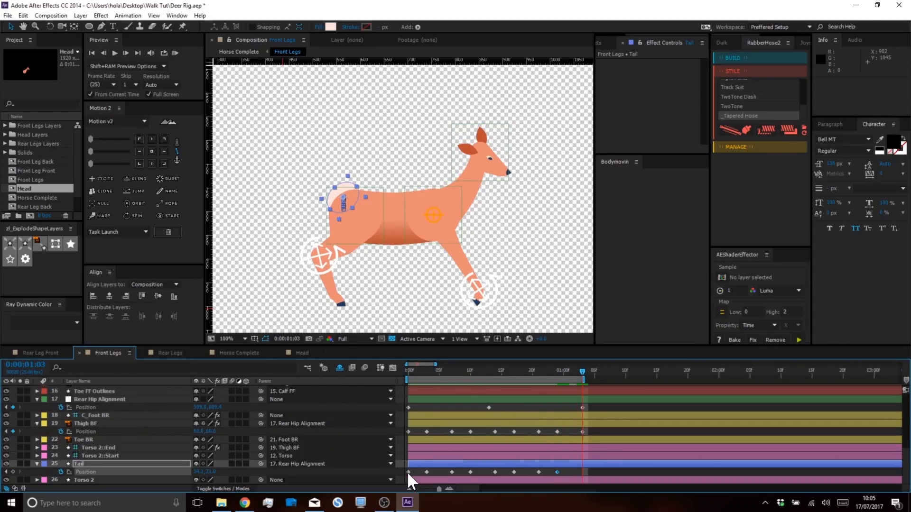
pyautogui.hotkey('ctrl', 'v')
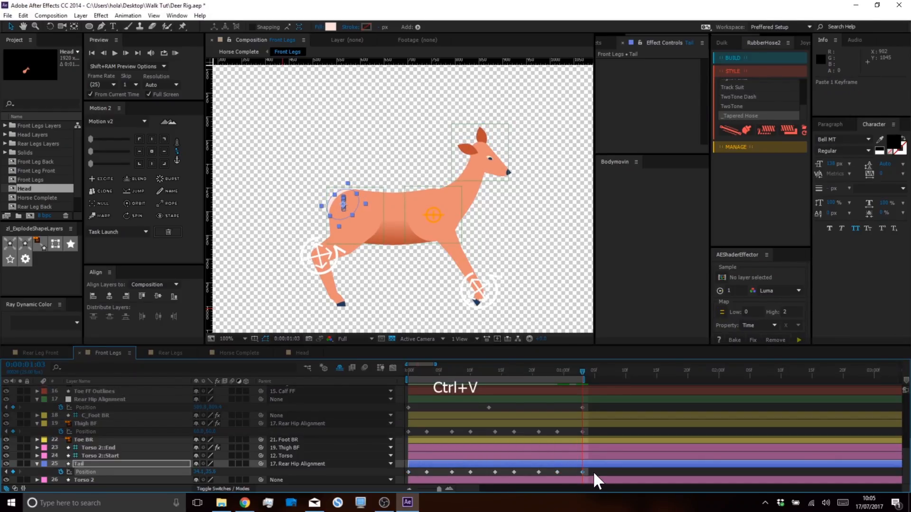
pyautogui.moveTo(593, 469); pyautogui.dragTo(400, 478)
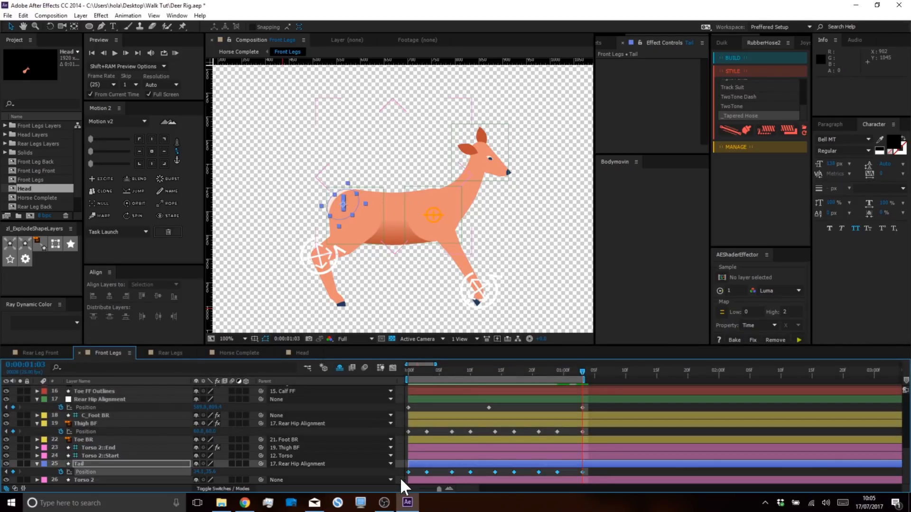
pyautogui.click(100, 190)
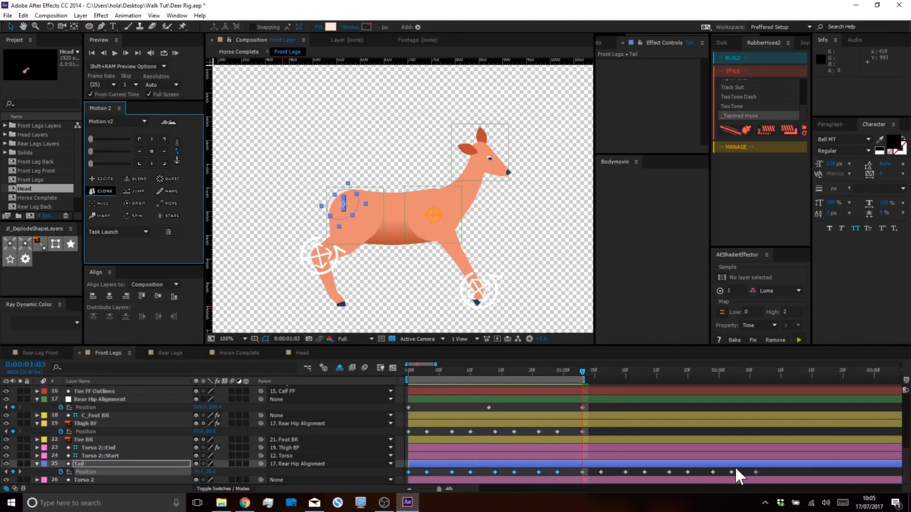
pyautogui.moveTo(767, 474); pyautogui.dragTo(403, 477)
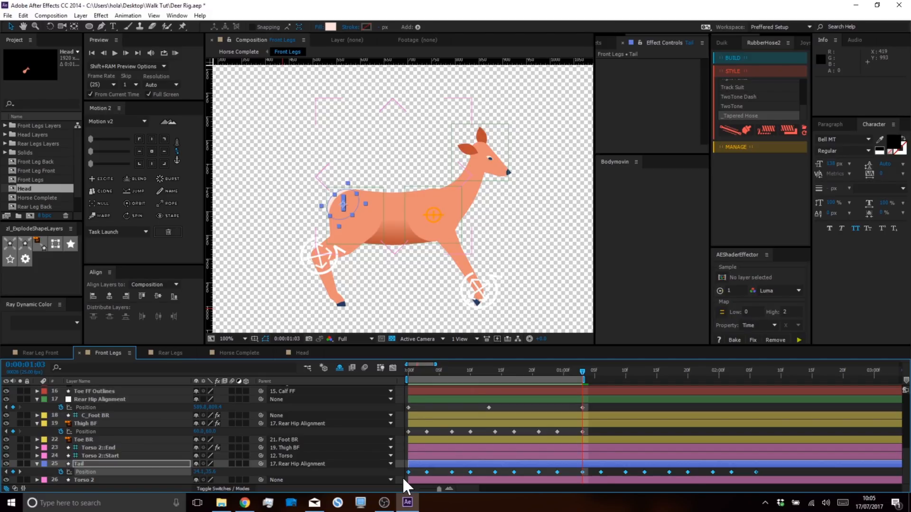
pyautogui.moveTo(583, 472); pyautogui.dragTo(415, 475)
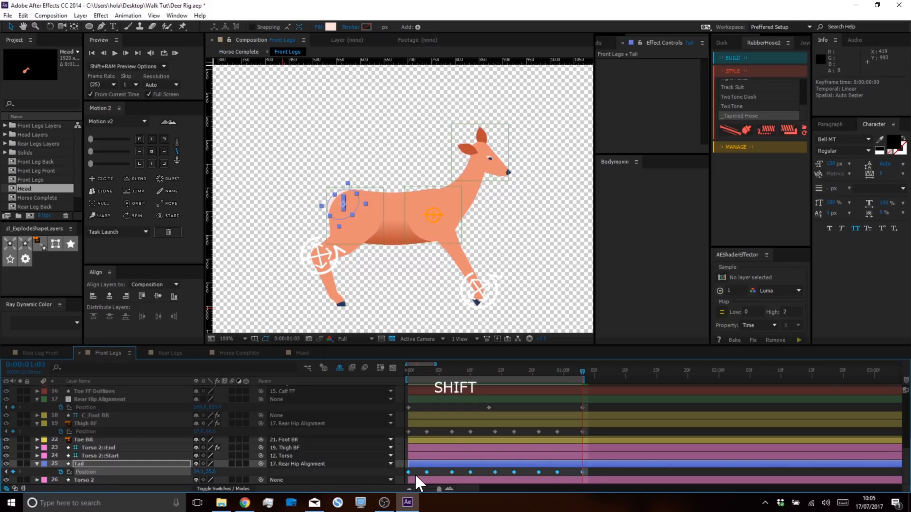
# Shift all the Tail's Position keyframes two frames later and preview the walk cycle.
pyautogui.hotkey('alt', 'Right')
pyautogui.hotkey('alt', 'Right')
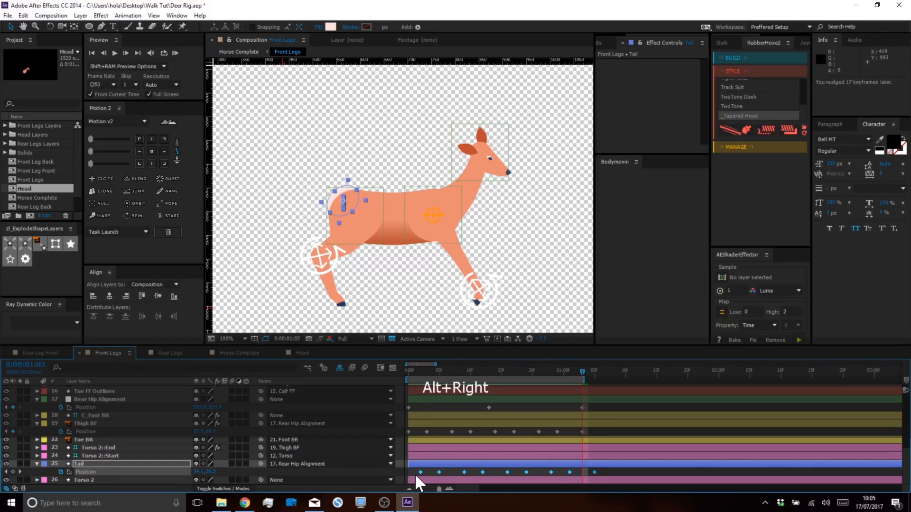
pyautogui.click(174, 51)
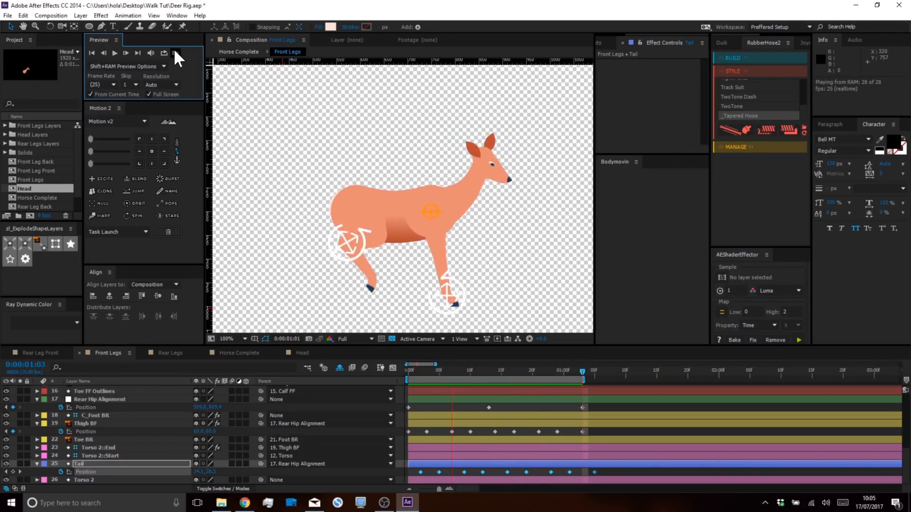
pyautogui.press('space')
# Move the Tail's Position keyframes one frame earlier and preview the walk cycle again.
pyautogui.hotkey('alt', 'Left')
pyautogui.click(175, 50)
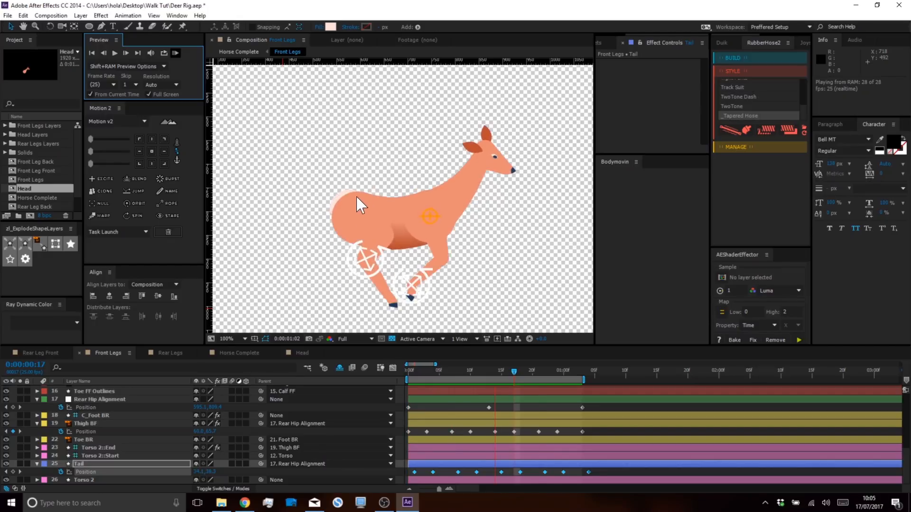
pyautogui.press('space')
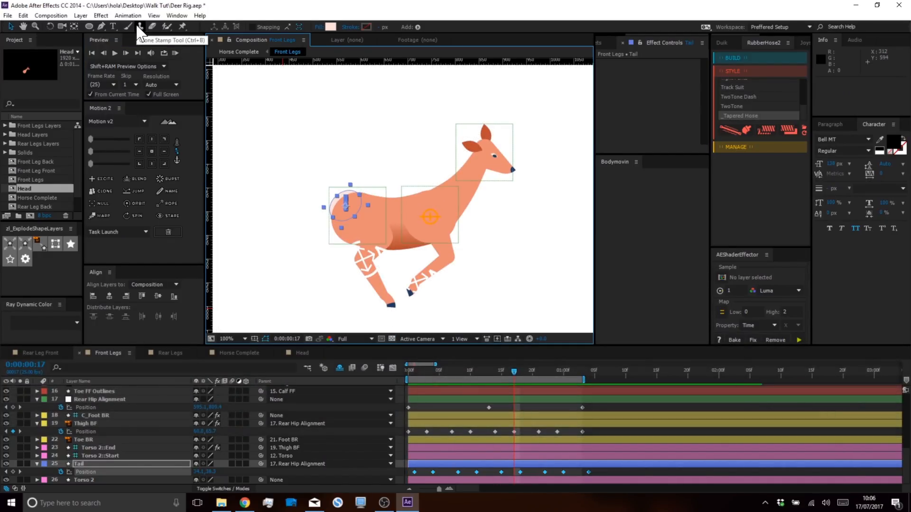
# Set the Front Legs composition's background colour to black and preview the tail motion against it.
pyautogui.hotkey('ctrl', 'k')
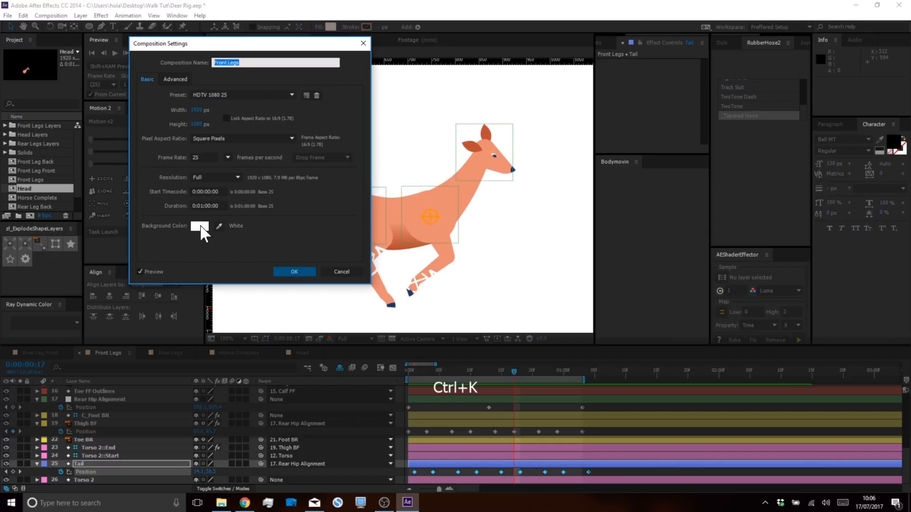
pyautogui.click(199, 226)
pyautogui.moveTo(465, 172); pyautogui.dragTo(346, 241)
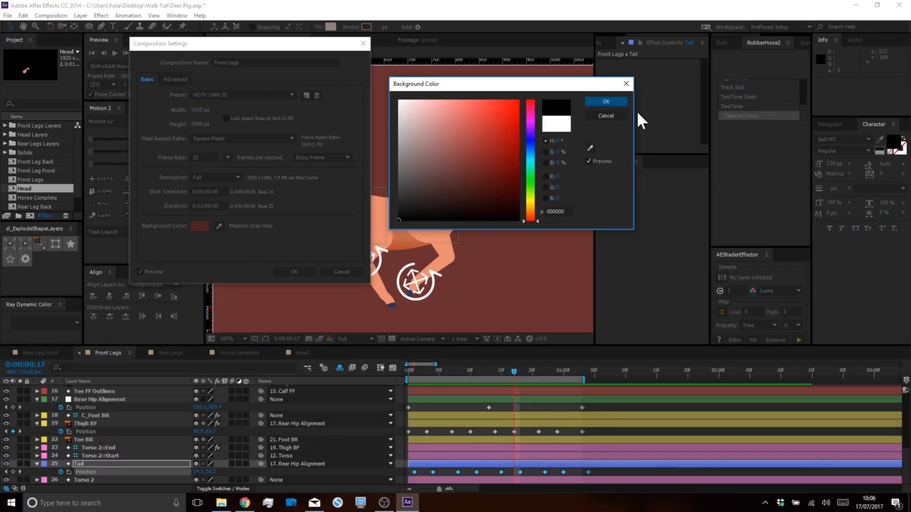
pyautogui.click(605, 101)
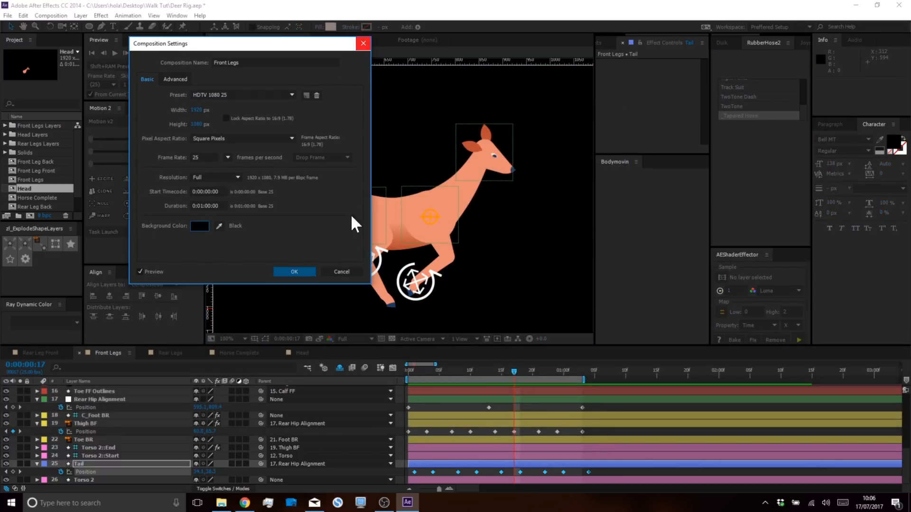
pyautogui.click(294, 271)
pyautogui.click(175, 52)
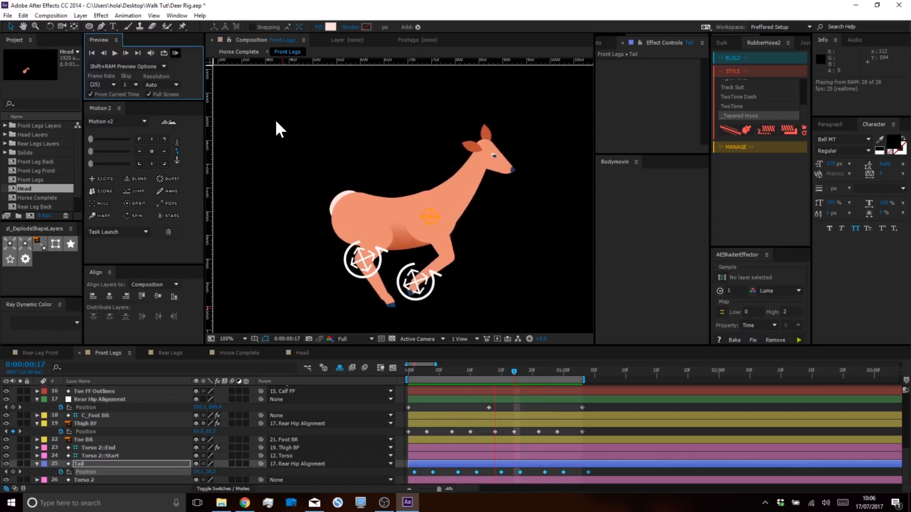
pyautogui.press('space')
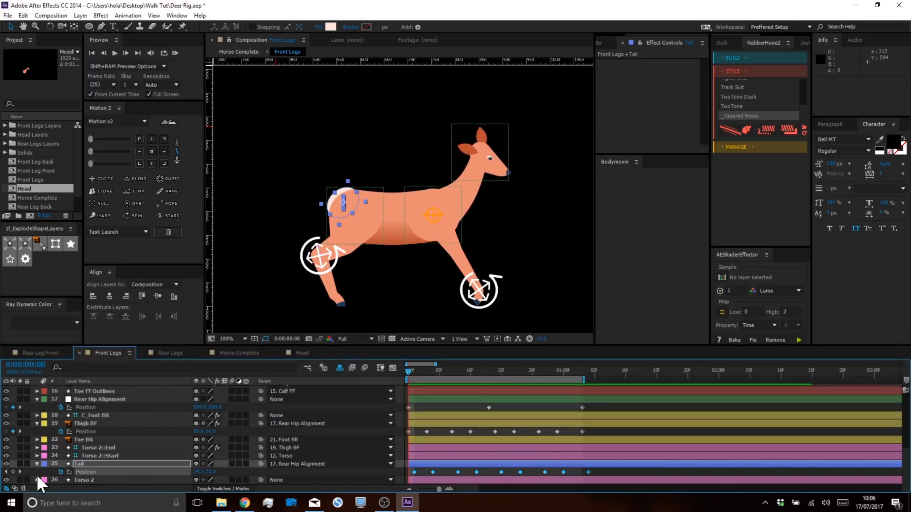
# Nudge the Tail slightly at its 0:00:00:01 Position keyframe and preview the walk cycle.
pyautogui.click(20, 472)
pyautogui.moveTo(344, 207); pyautogui.dragTo(343, 208)
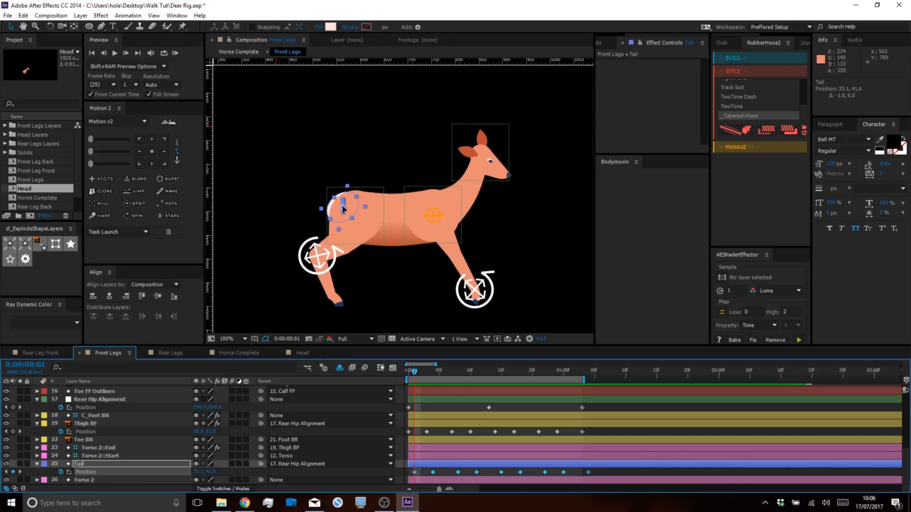
pyautogui.click(485, 470)
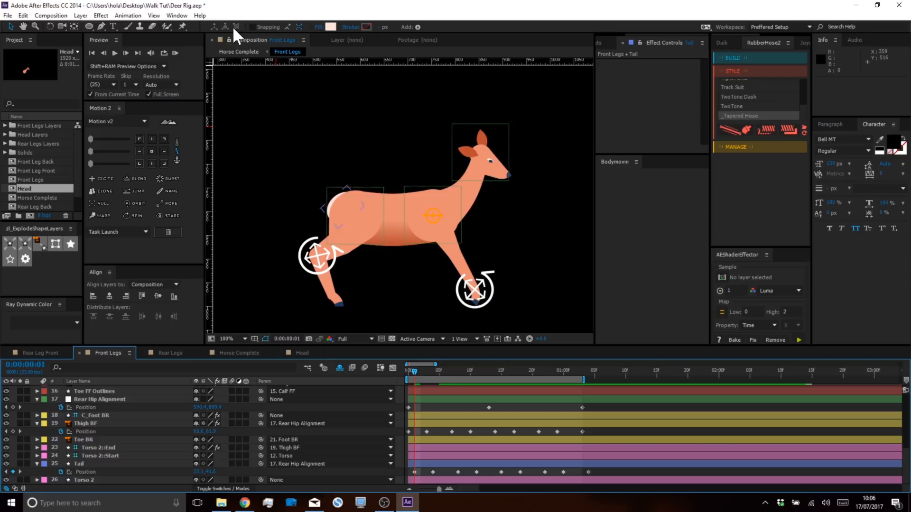
pyautogui.click(175, 53)
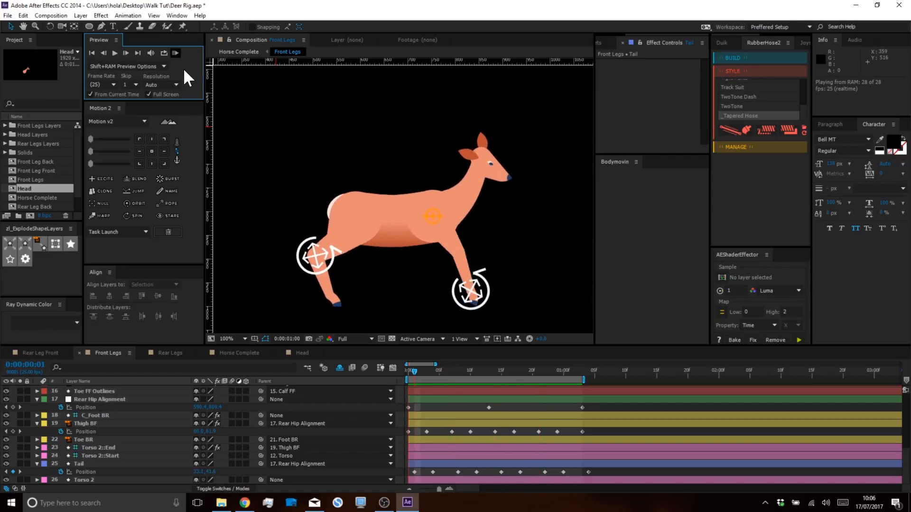
pyautogui.press('space')
# Switch to Chrome to watch the finished deer walk on Instagram, and compare it with the After Effects walk cycle preview.
pyautogui.click(245, 502)
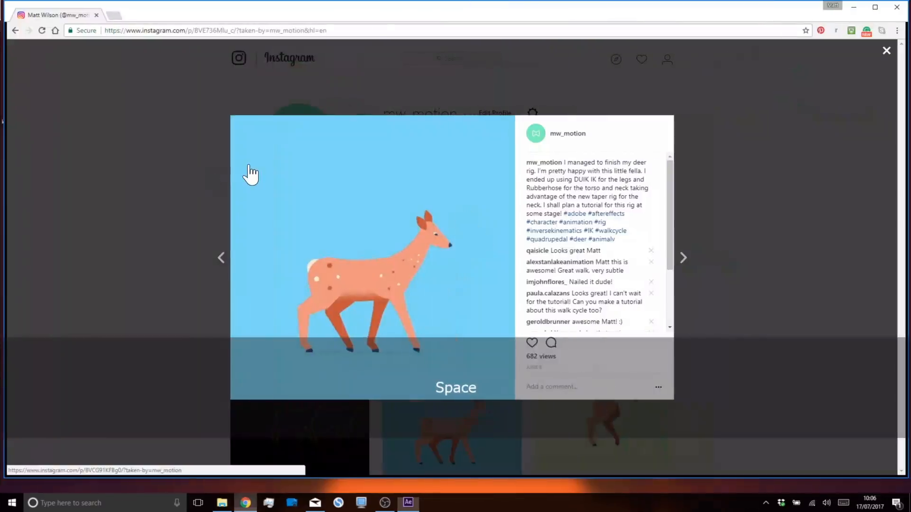
pyautogui.click(378, 274)
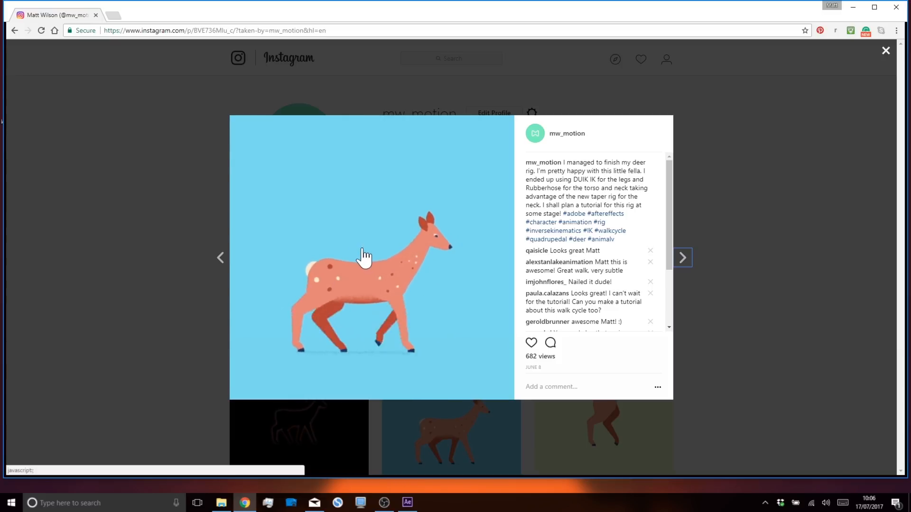
pyautogui.click(407, 502)
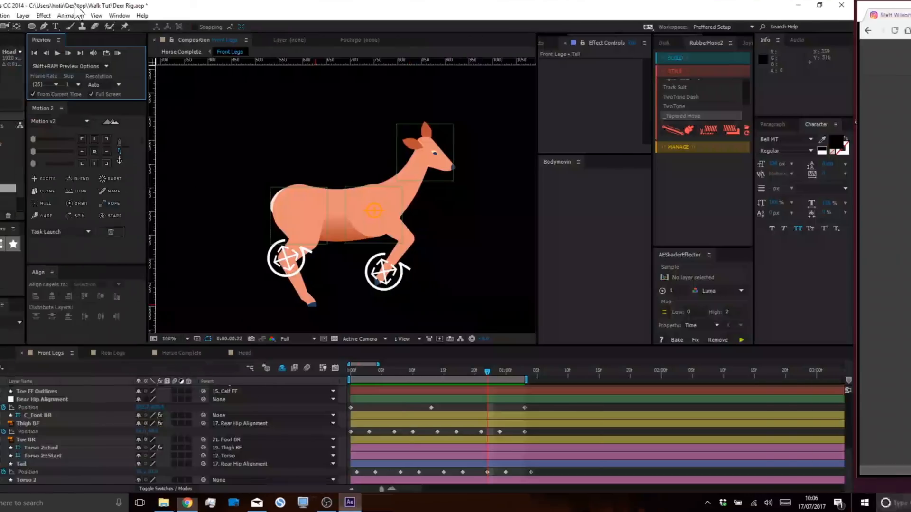
pyautogui.click(175, 52)
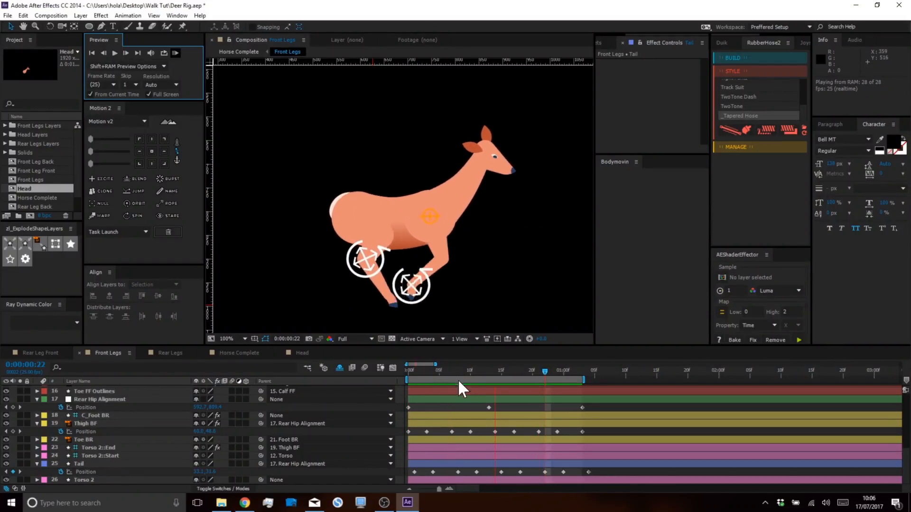
pyautogui.press('space')
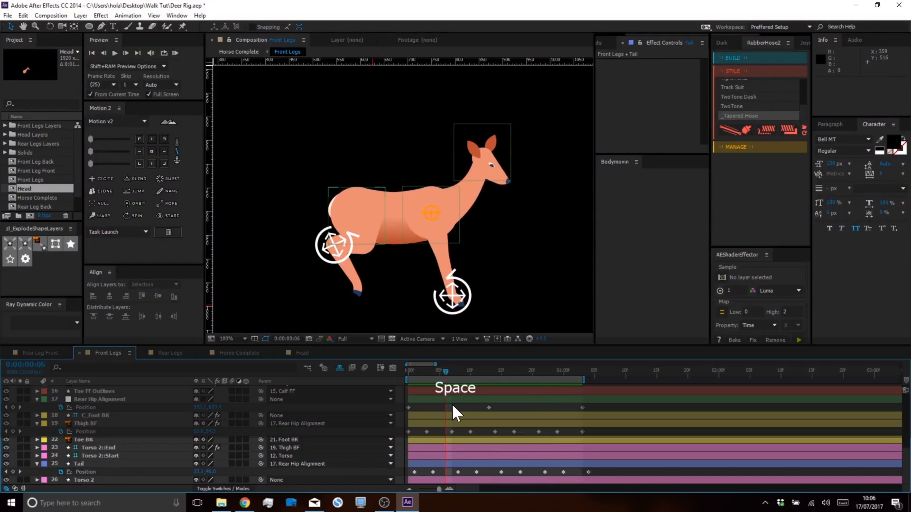
# Raise the Head layer slightly at its 0:00:00:03 Position keyframe.
pyautogui.scroll(5, 452, 403)
pyautogui.moveTo(437, 372); pyautogui.dragTo(388, 366)
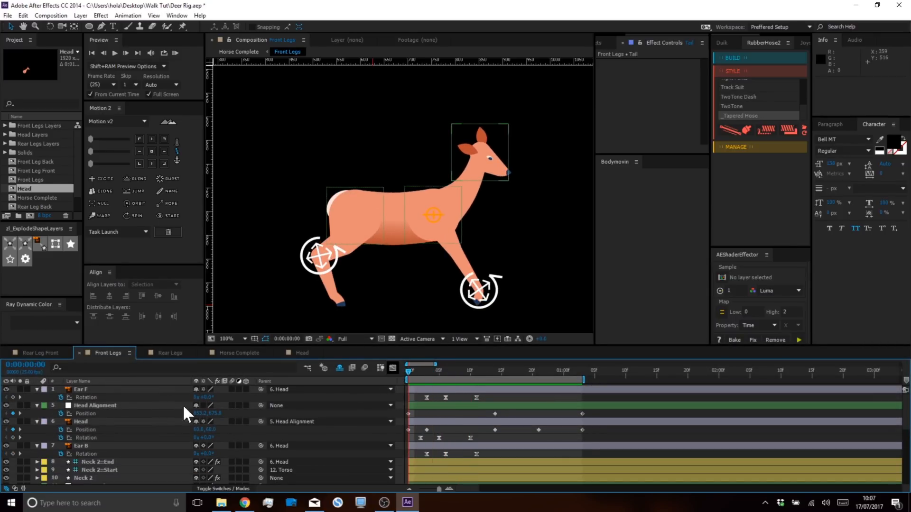
pyautogui.click(92, 405)
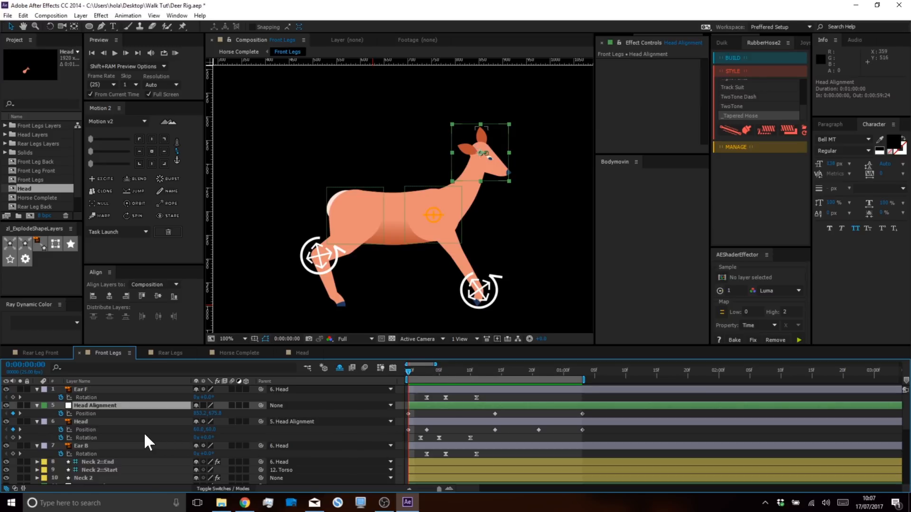
pyautogui.click(96, 428)
pyautogui.moveTo(407, 371); pyautogui.dragTo(427, 416)
pyautogui.click(433, 428)
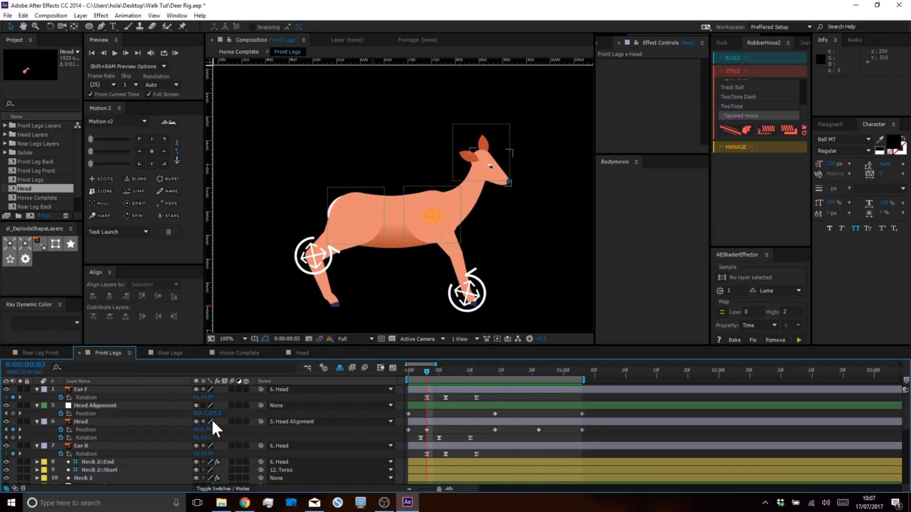
pyautogui.moveTo(208, 429); pyautogui.dragTo(195, 429)
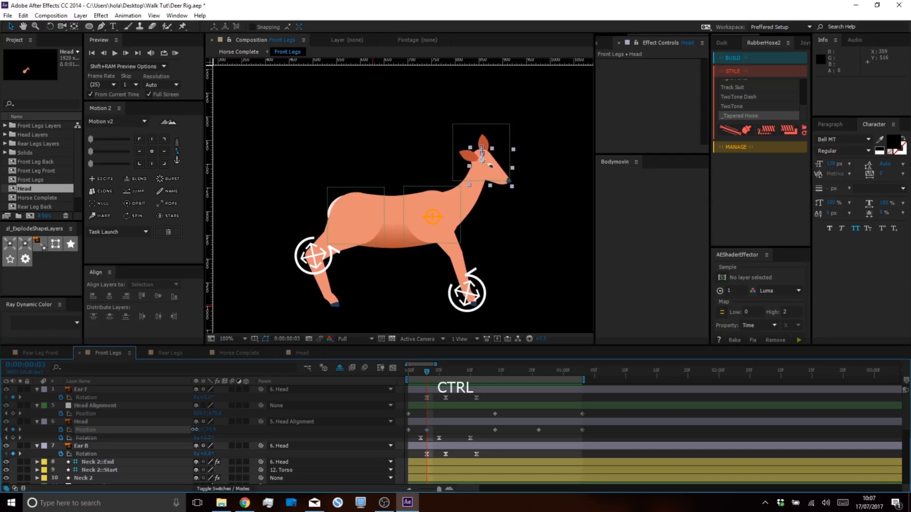
pyautogui.click(429, 421)
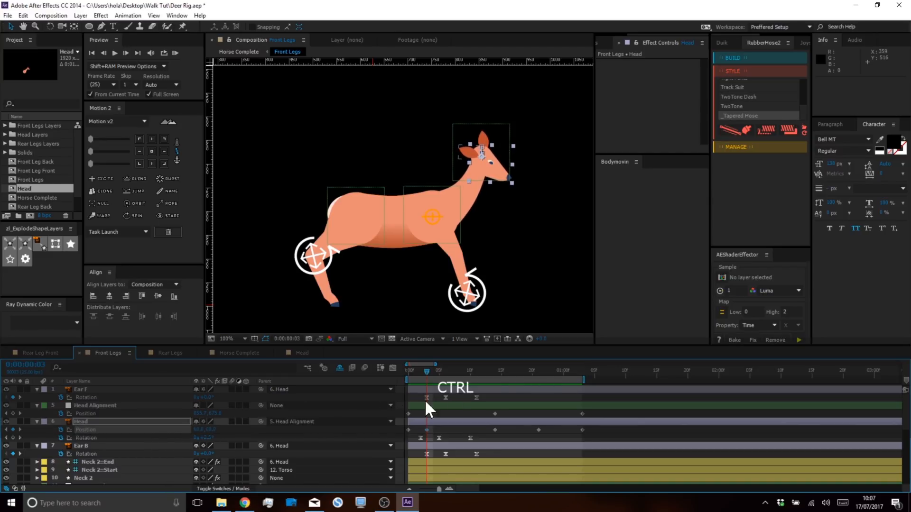
# Lower the Head layer slightly at its 0:00:00:21 Position keyframe and preview the walk cycle.
pyautogui.click(540, 371)
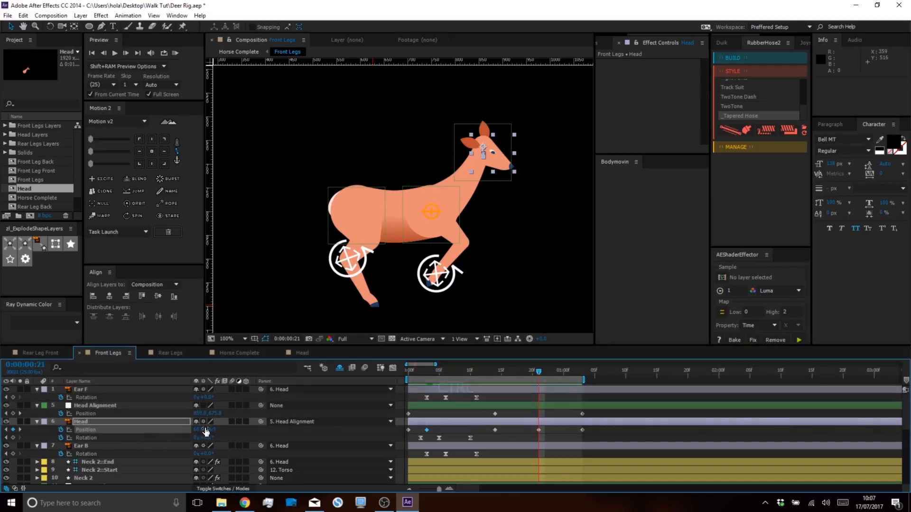
pyautogui.moveTo(218, 429); pyautogui.dragTo(242, 437)
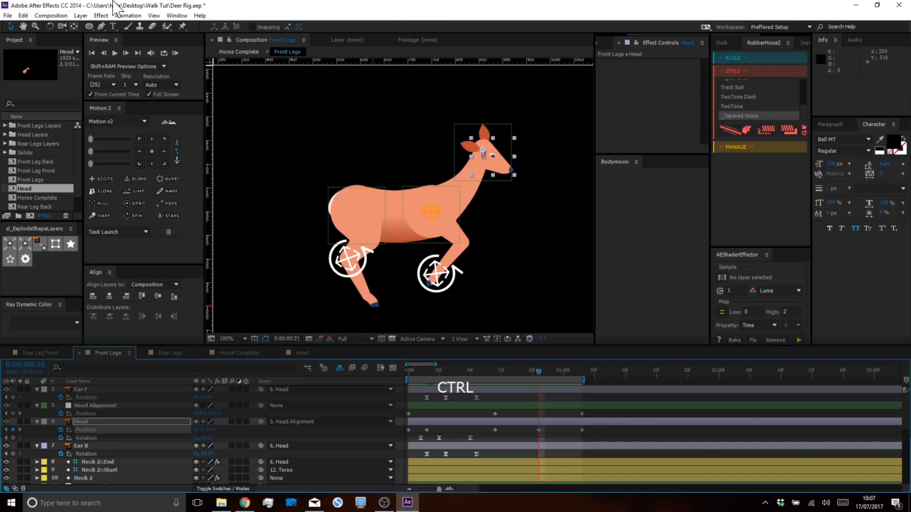
pyautogui.click(175, 53)
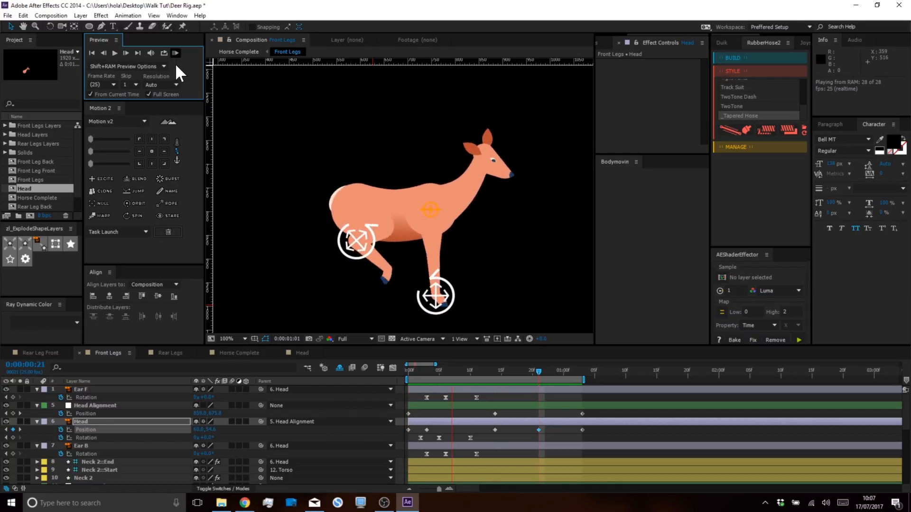
pyautogui.press('space')
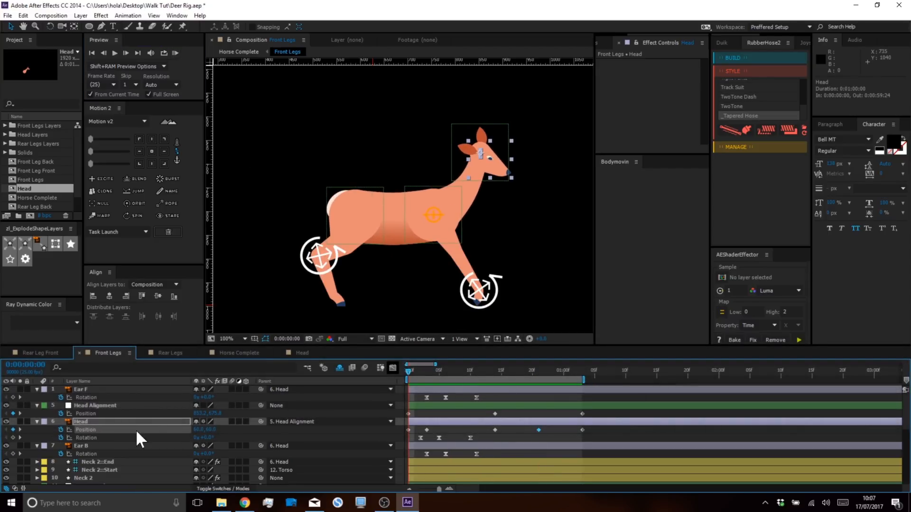
# Raise all the Head Alignment layer's Position keyframes together by a few pixels and preview the walk cycle.
pyautogui.click(98, 414)
pyautogui.moveTo(211, 413); pyautogui.dragTo(177, 414)
pyautogui.click(175, 53)
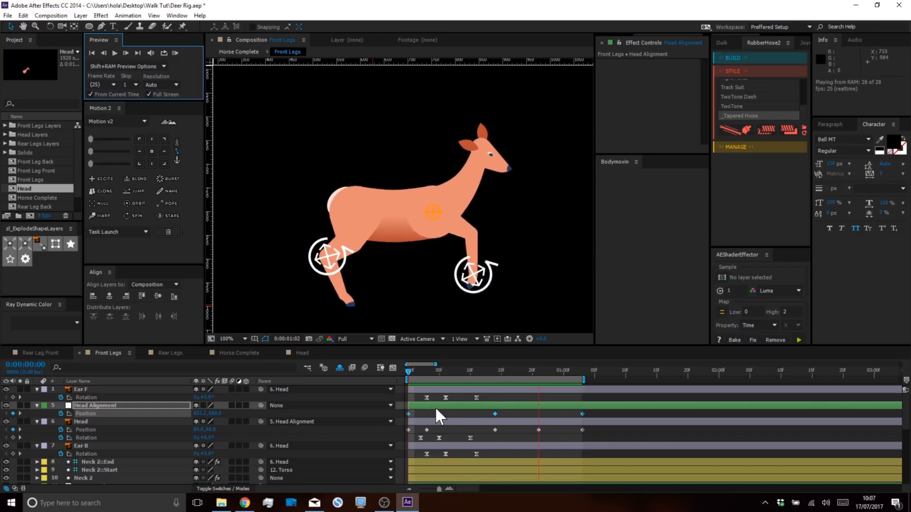
pyautogui.press('space')
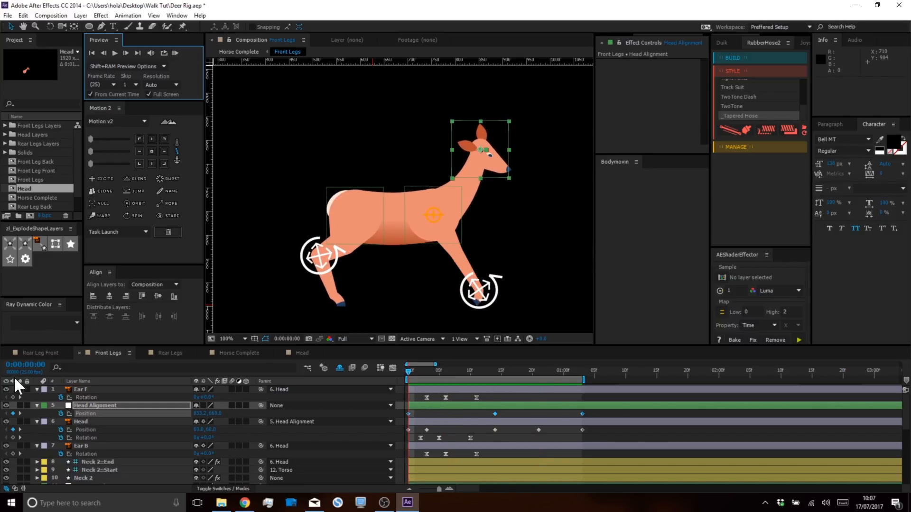
# Increase the Neck 2 layer's Stroke Width slightly and preview the walk cycle.
pyautogui.click(95, 477)
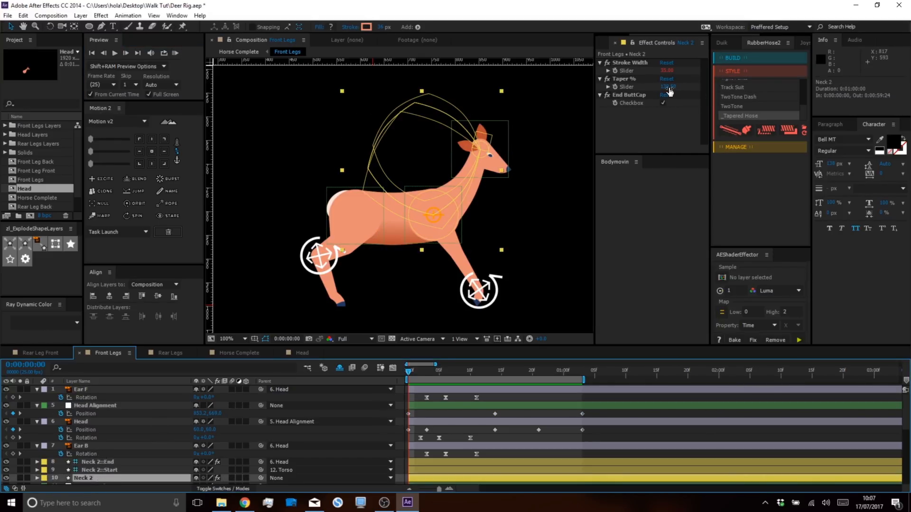
pyautogui.moveTo(669, 69); pyautogui.dragTo(679, 72)
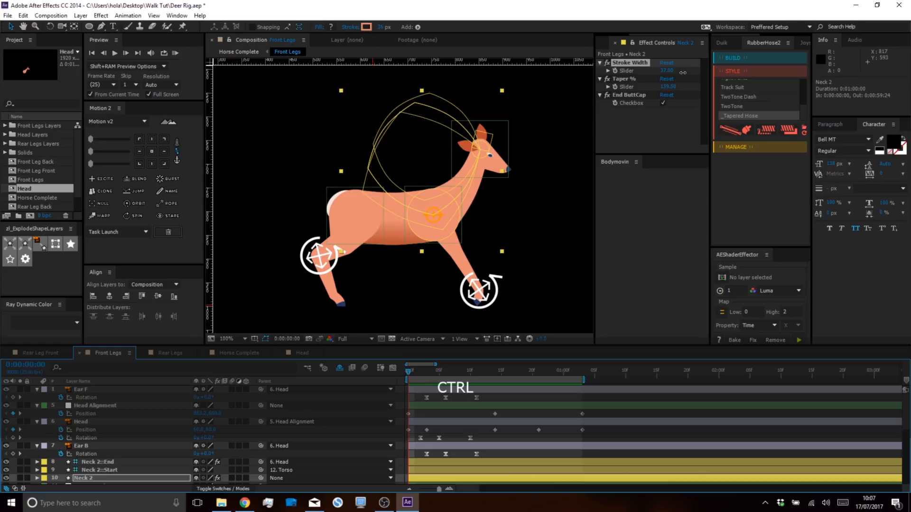
pyautogui.click(469, 406)
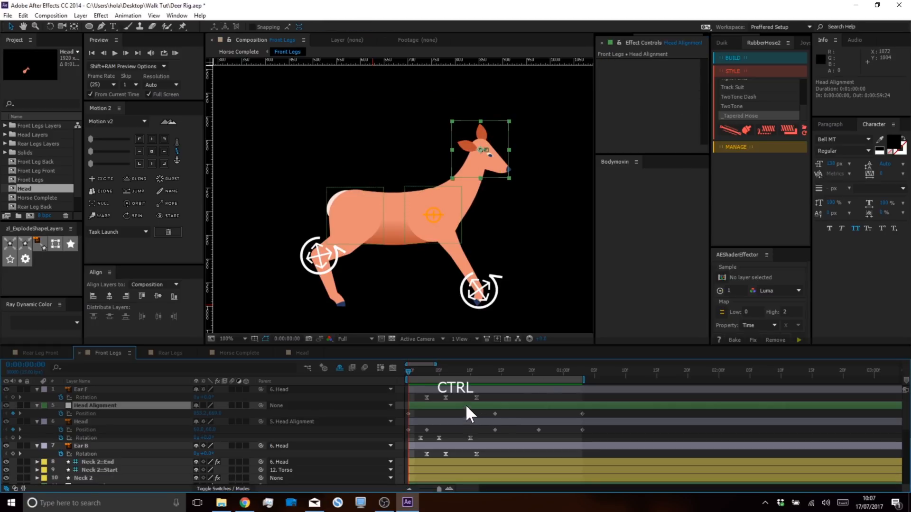
pyautogui.click(175, 54)
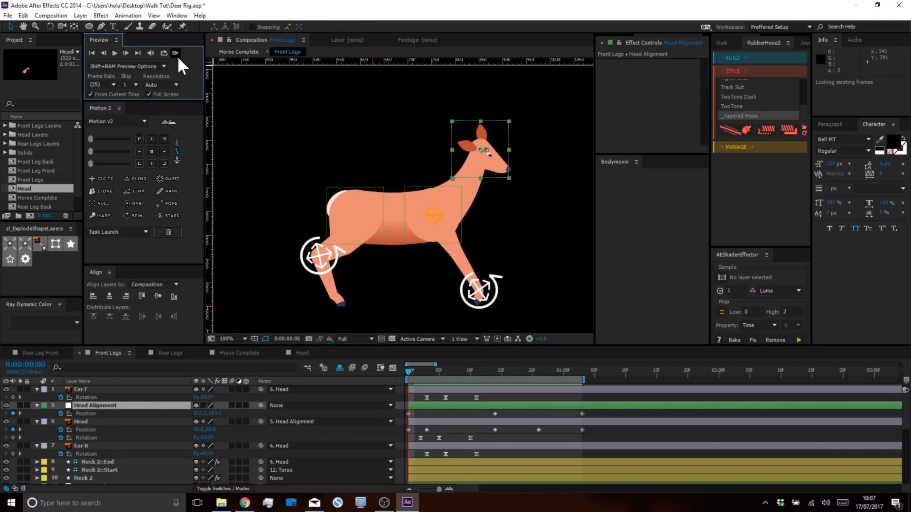
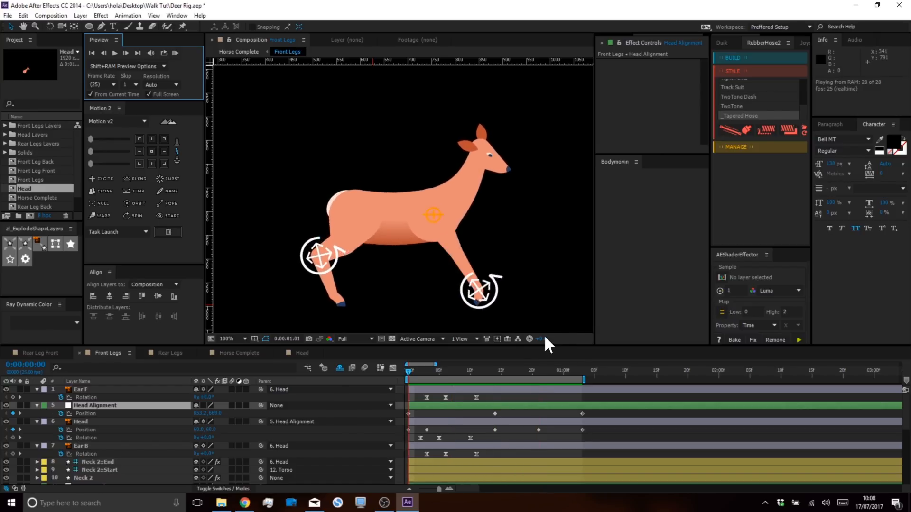
pyautogui.press('space')
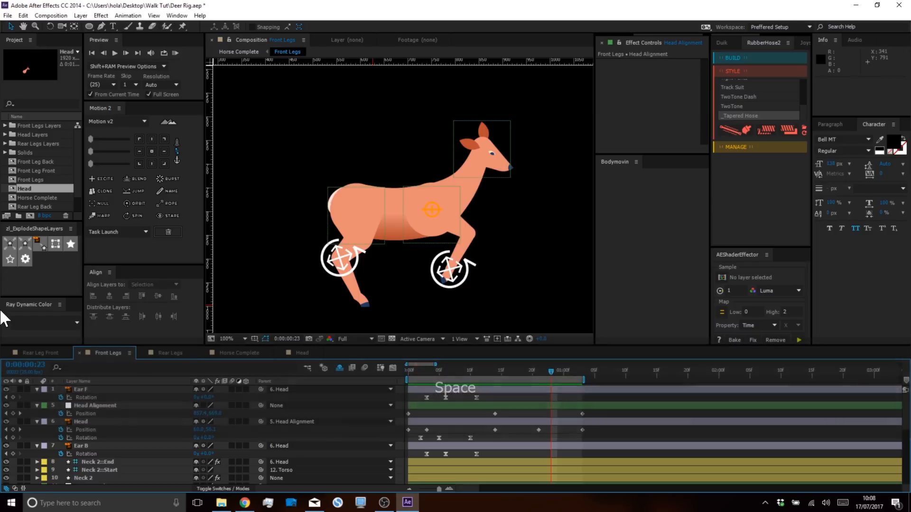
# Delete the old Rear Legs composition from the project, confirming its removal.
pyautogui.click(171, 352)
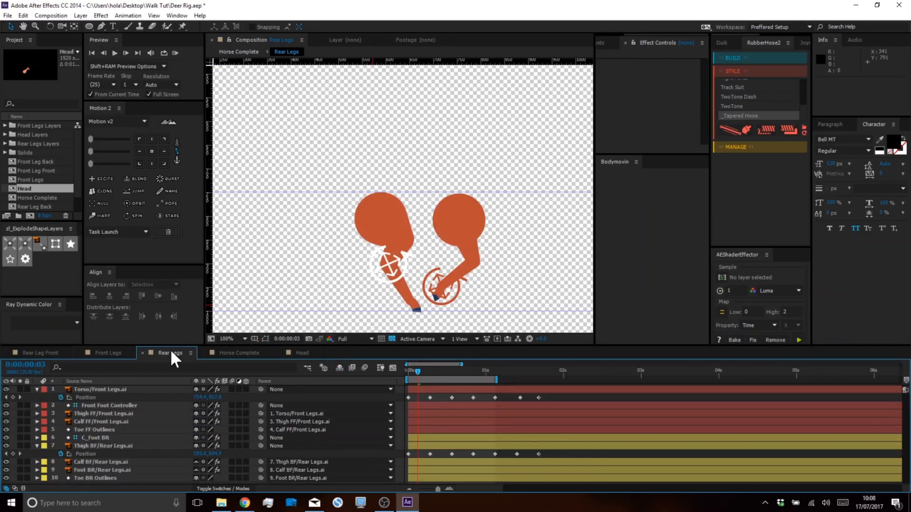
pyautogui.moveTo(72, 183)
pyautogui.mouseDown()
pyautogui.moveTo(76, 193)
pyautogui.moveTo(65, 178)
pyautogui.mouseUp()
pyautogui.scroll(-2, 76, 189)
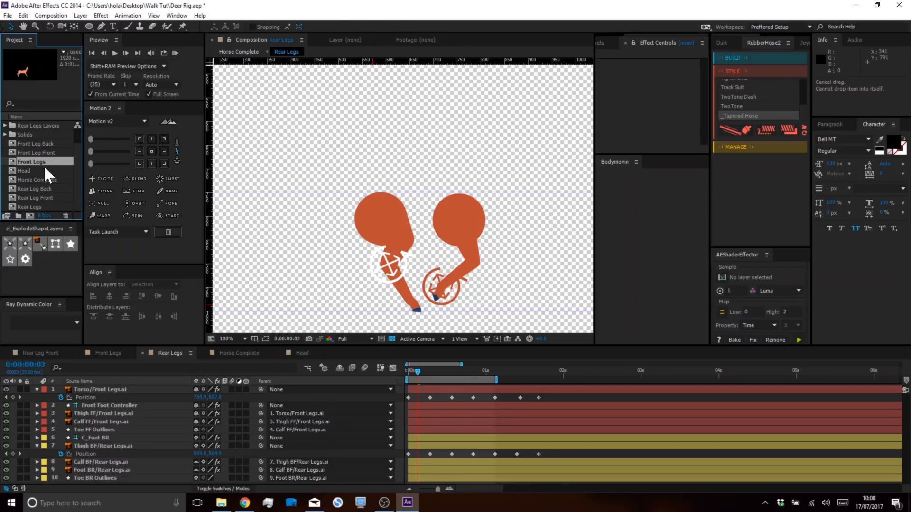
pyautogui.click(31, 207)
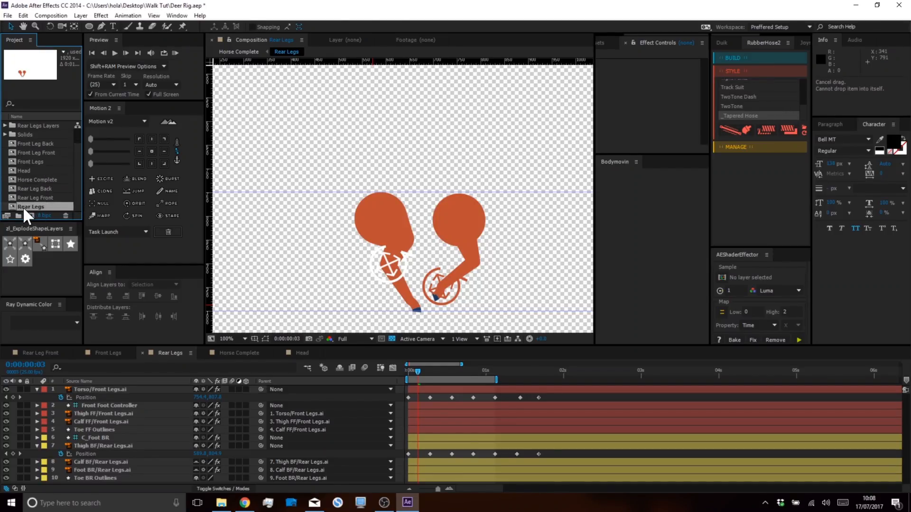
pyautogui.press('BackSpace')
pyautogui.press('Return')
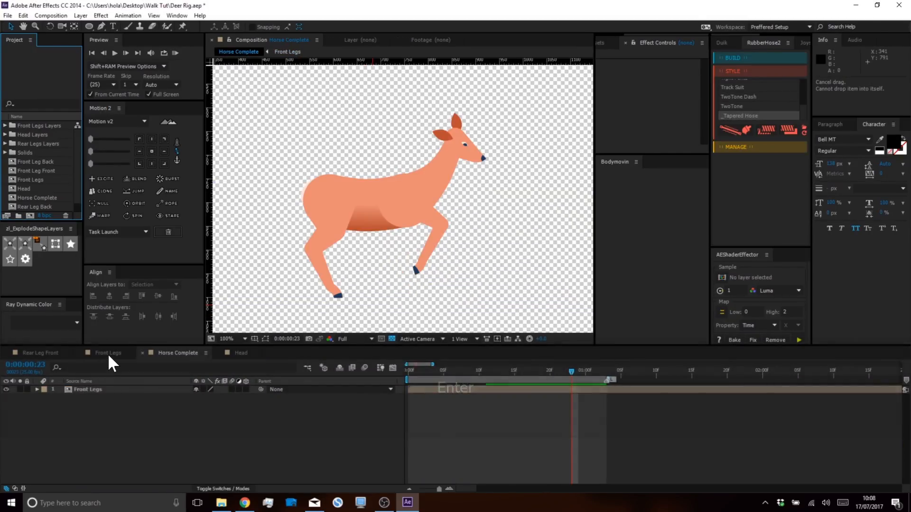
# Duplicate the Front Legs composition in the project and rename the copy Rear Legs.
pyautogui.click(108, 353)
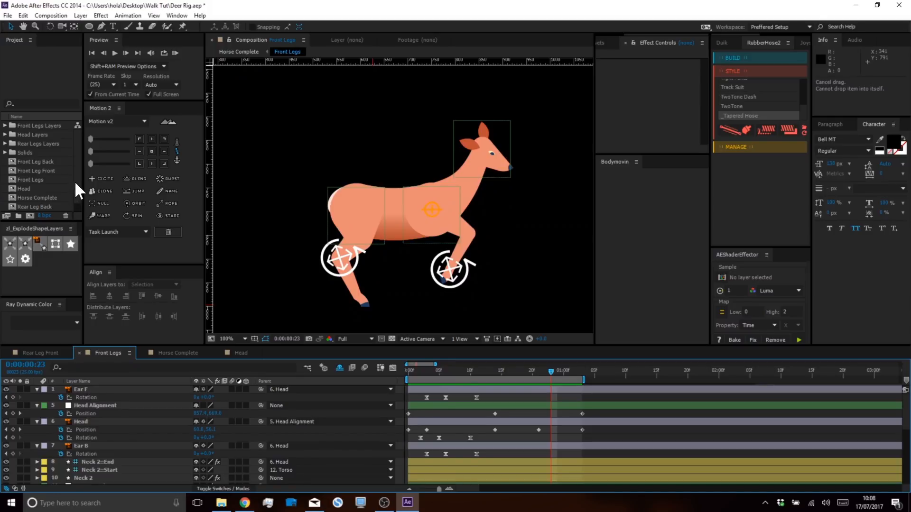
pyautogui.click(37, 180)
pyautogui.hotkey('ctrl', 'd')
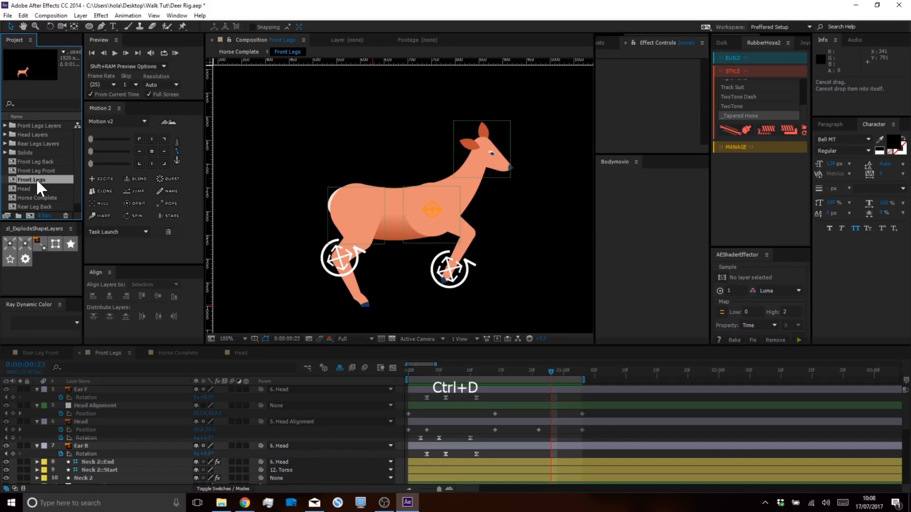
pyautogui.press('Return')
pyautogui.press('Right')
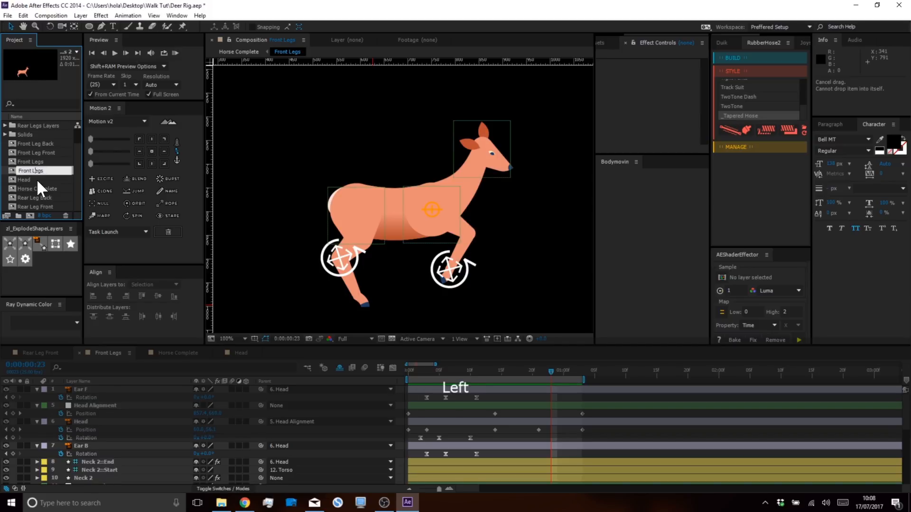
pyautogui.write('Rear')
pyautogui.press('Return')
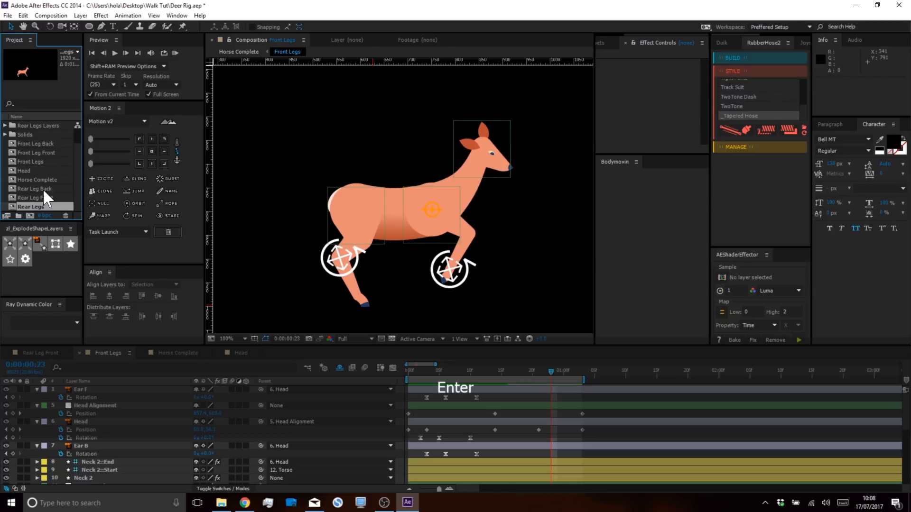
# Open the Rear Legs composition and convert its Toe BR layer into an editable shape layer with ExplodeShapeLayers.
pyautogui.doubleClick(33, 203)
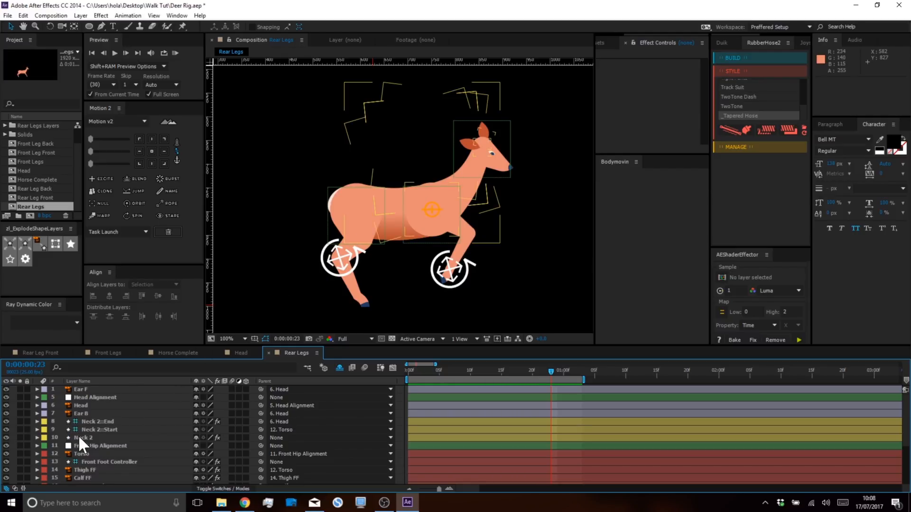
pyautogui.scroll(-4, 78, 434)
pyautogui.click(82, 480)
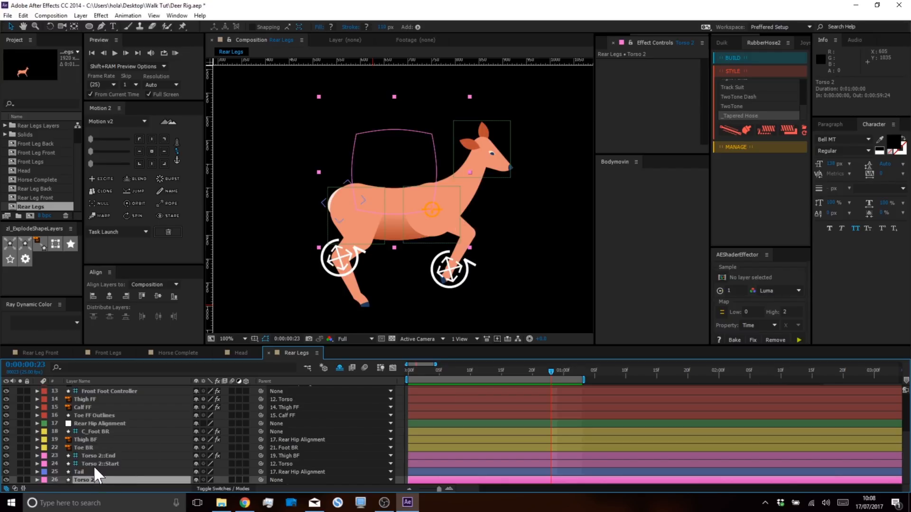
pyautogui.click(94, 463)
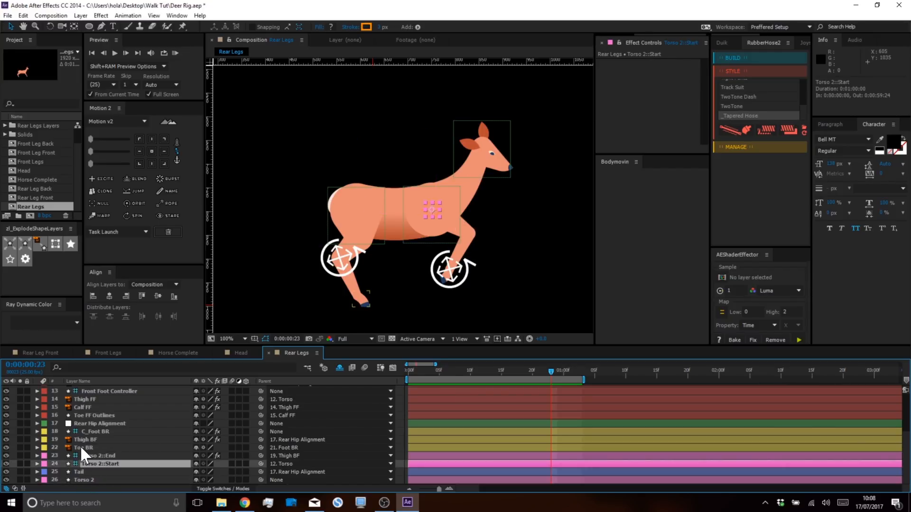
pyautogui.click(81, 445)
pyautogui.keyDown('ctrl'); pyautogui.click(84, 437); pyautogui.keyUp('ctrl')
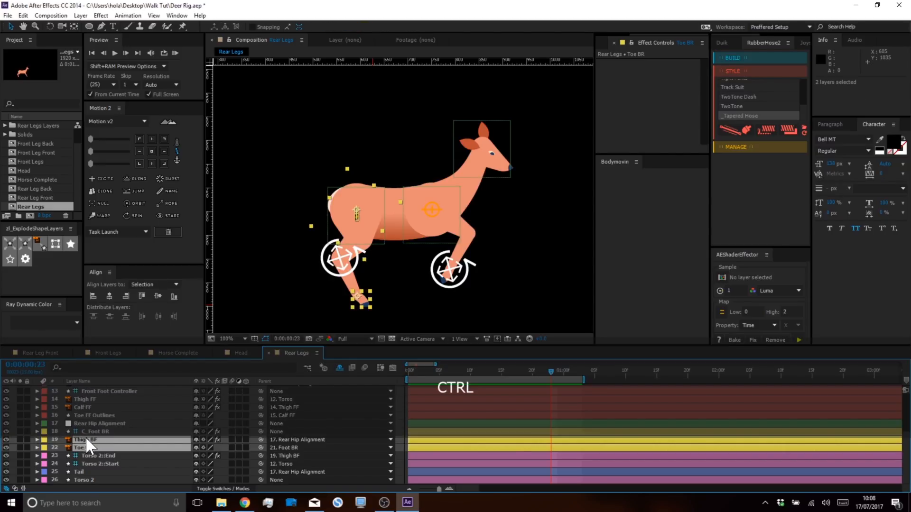
pyautogui.click(86, 447)
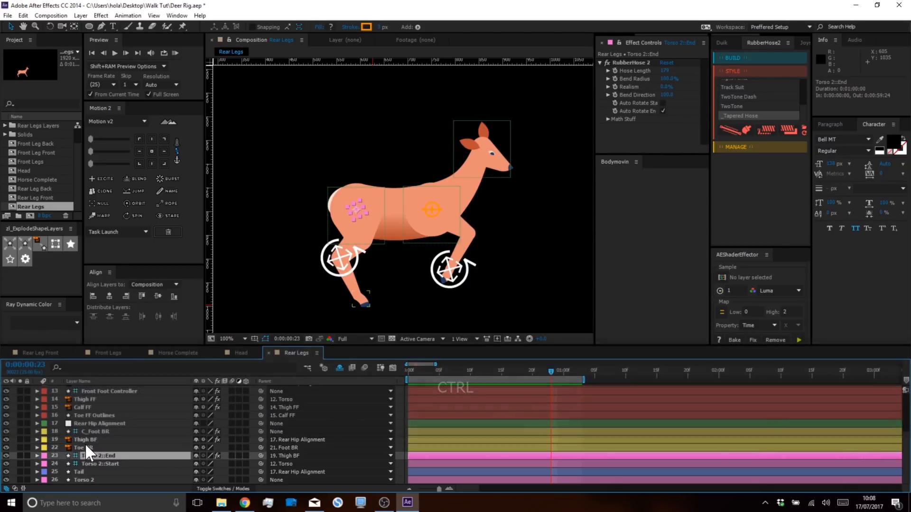
pyautogui.click(40, 244)
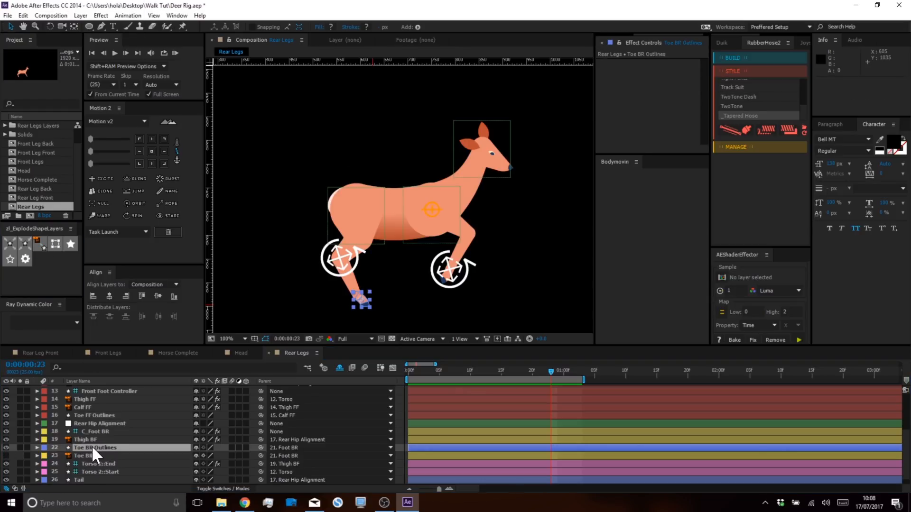
# Copy the Anchor Point value from the Toe BR layer onto the Toe BR Outlines layer.
pyautogui.click(81, 455)
pyautogui.press('p')
pyautogui.hotkey('shift', 'a')
pyautogui.click(76, 446)
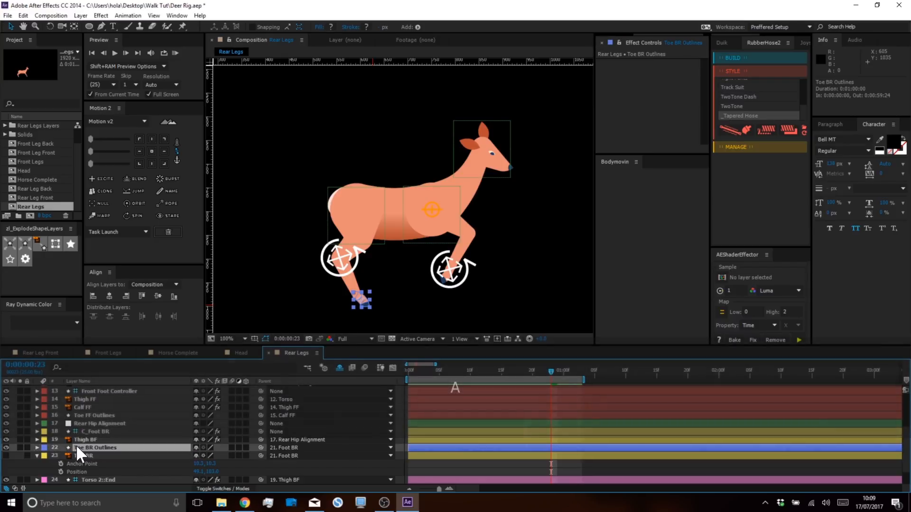
pyautogui.press('p')
pyautogui.hotkey('shift', 'a')
pyautogui.scroll(-1, 83, 450)
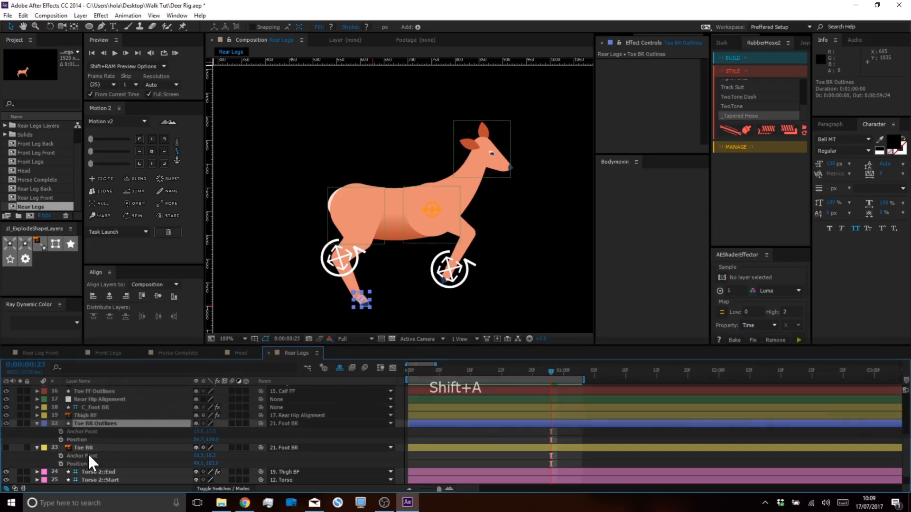
pyautogui.click(88, 449)
pyautogui.hotkey('ctrl', 'c')
pyautogui.click(81, 430)
pyautogui.hotkey('ctrl', 'v')
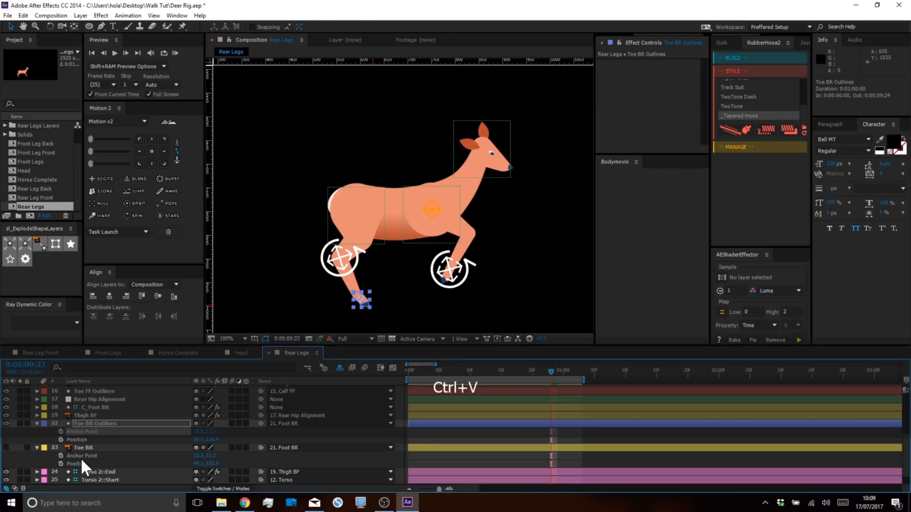
# Copy Toe BR's Position value onto Toe BR Outlines and delete the original Toe BR layer.
pyautogui.click(81, 463)
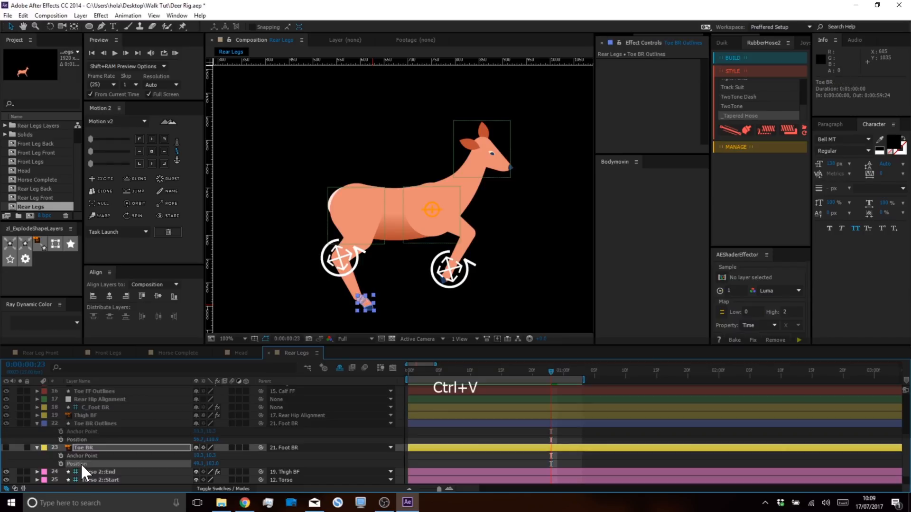
pyautogui.click(78, 438)
pyautogui.hotkey('ctrl', 'v')
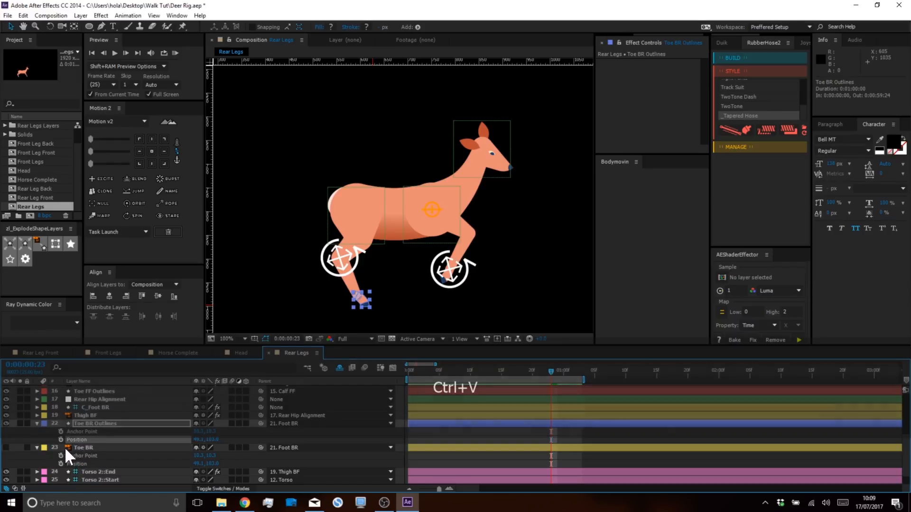
pyautogui.click(73, 447)
pyautogui.press('BackSpace')
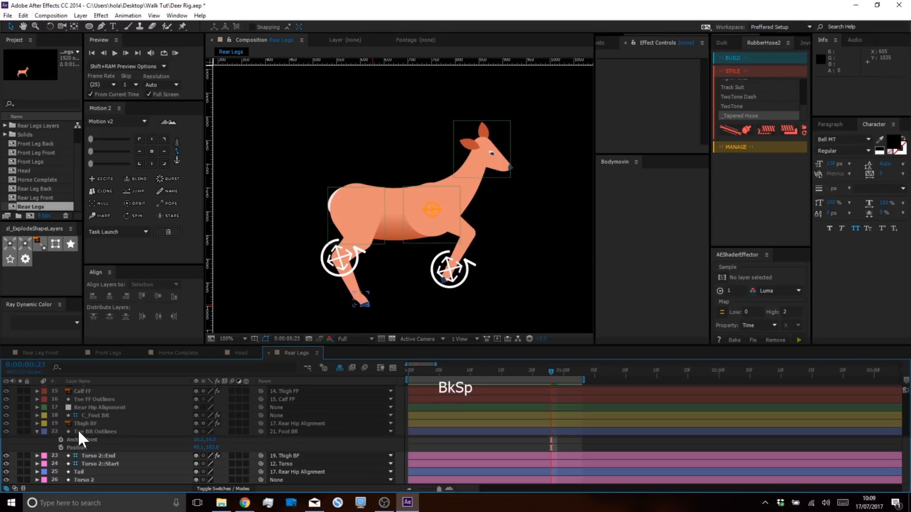
# Set the fill of Group 2 and Group 3 in Toe BR Outlines to BC4D33, sampled from the deer's dark ear.
pyautogui.click(78, 431)
pyautogui.click(38, 431)
pyautogui.click(37, 431)
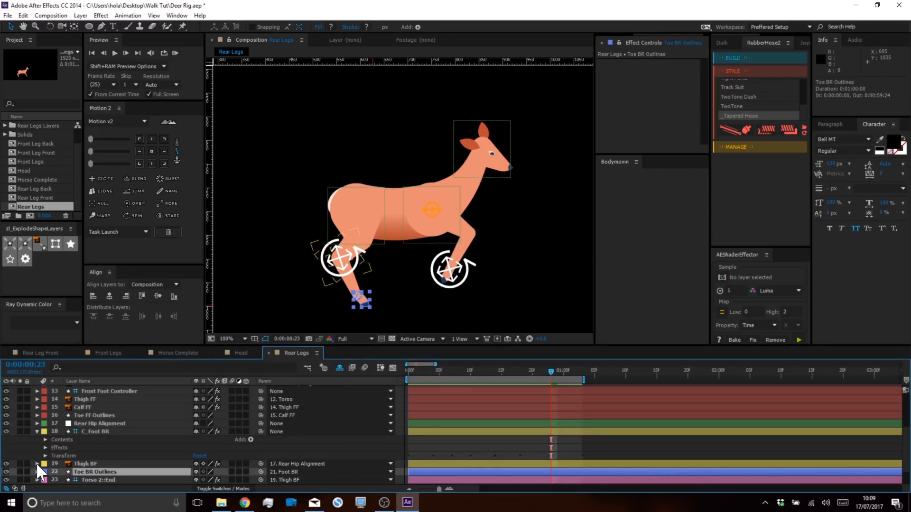
pyautogui.click(37, 471)
pyautogui.click(45, 432)
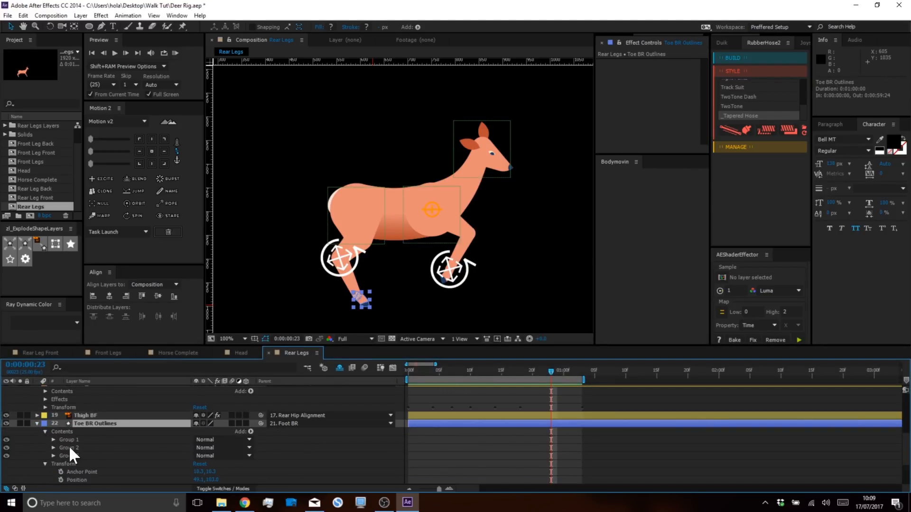
pyautogui.click(71, 448)
pyautogui.keyDown('shift'); pyautogui.click(70, 456); pyautogui.keyUp('shift')
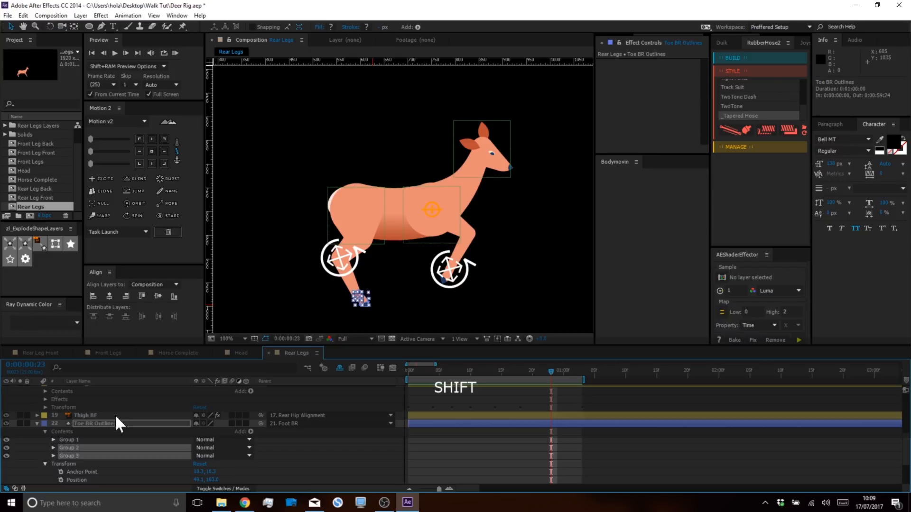
pyautogui.click(334, 27)
pyautogui.moveTo(602, 93); pyautogui.dragTo(579, 183)
pyautogui.click(577, 245)
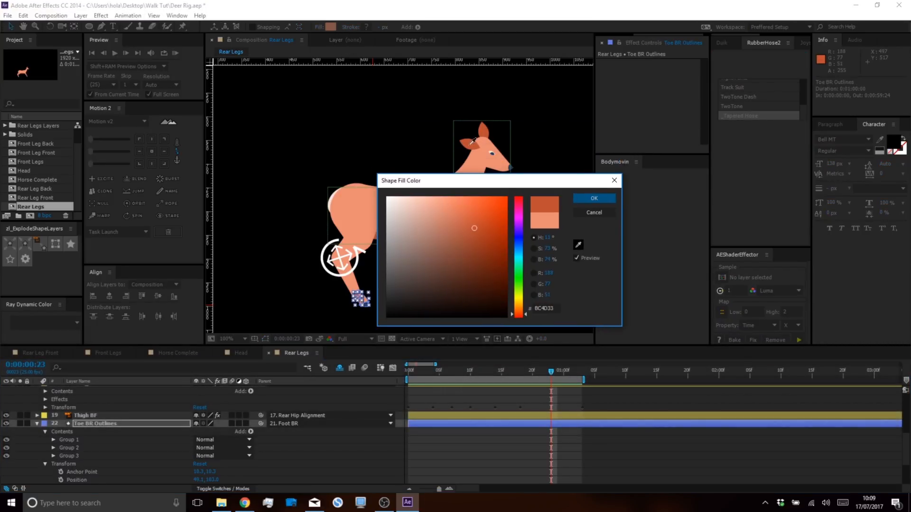
pyautogui.click(482, 149)
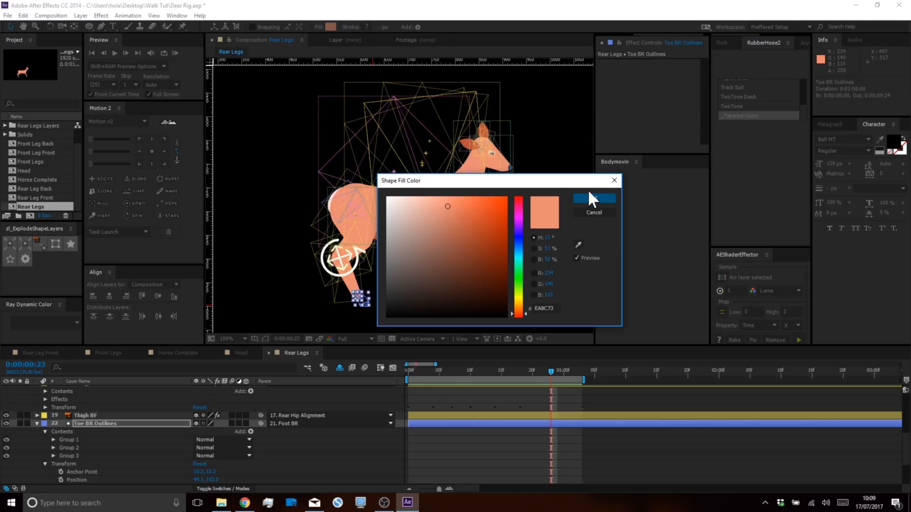
pyautogui.click(578, 244)
pyautogui.click(470, 139)
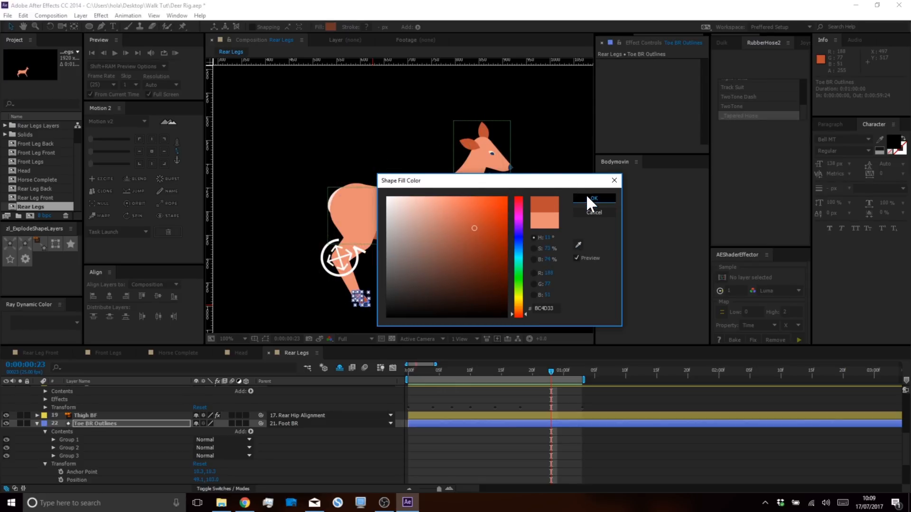
pyautogui.click(592, 199)
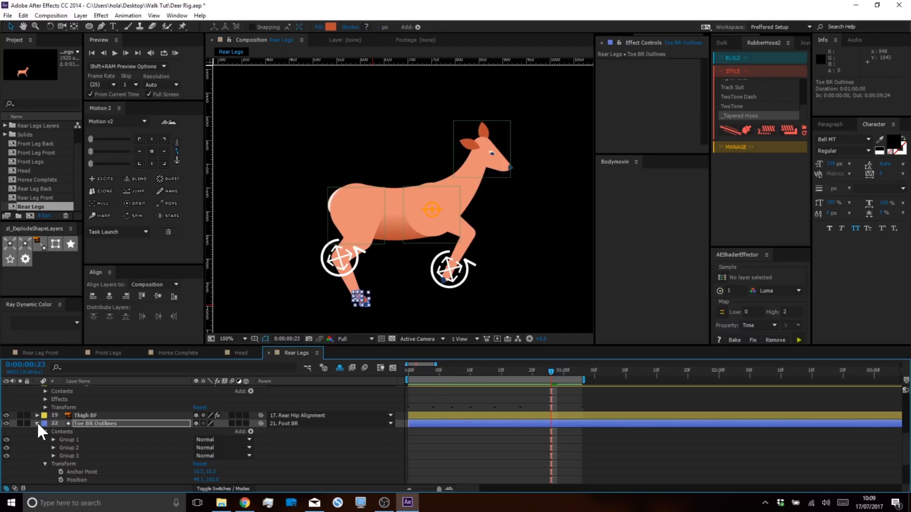
pyautogui.click(37, 423)
# Apply a Fill effect to the Thigh BF layer and sample its color from the deer's dark orange ear.
pyautogui.click(84, 439)
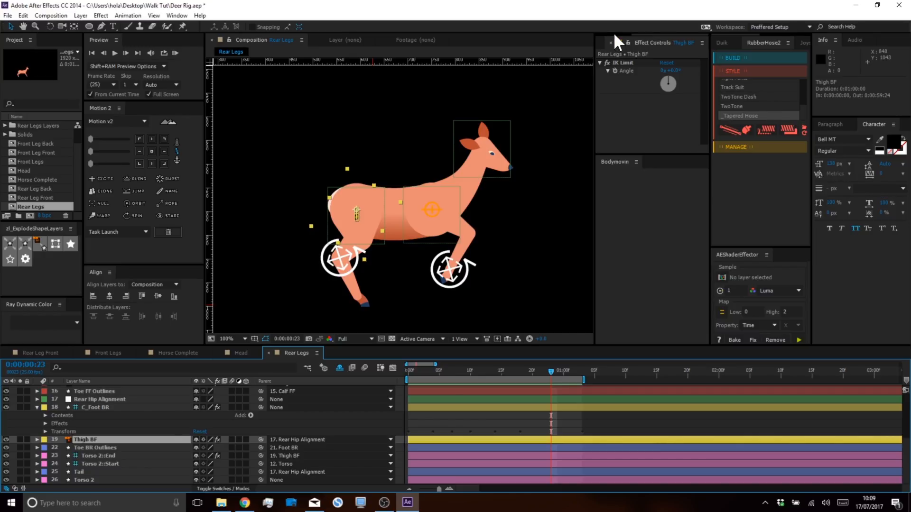
pyautogui.hotkey('ctrl', '5')
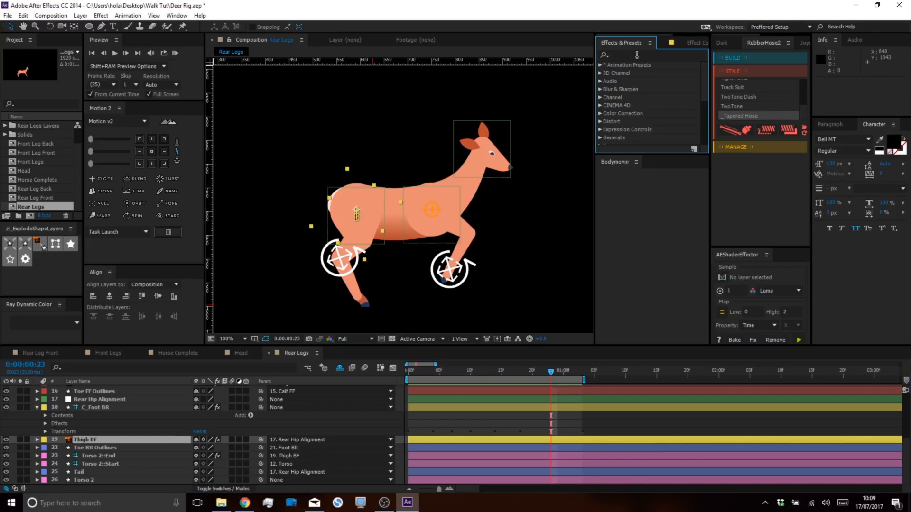
pyautogui.write('fill')
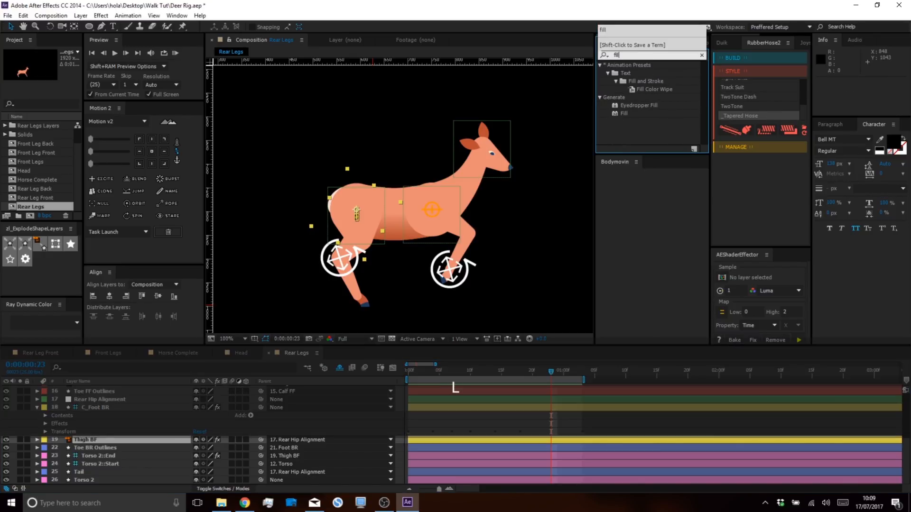
pyautogui.doubleClick(626, 113)
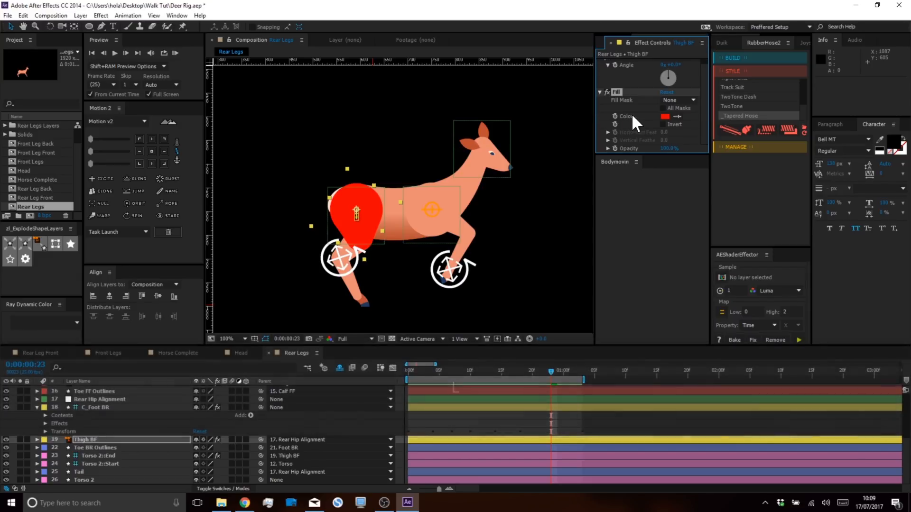
pyautogui.click(677, 116)
pyautogui.click(487, 133)
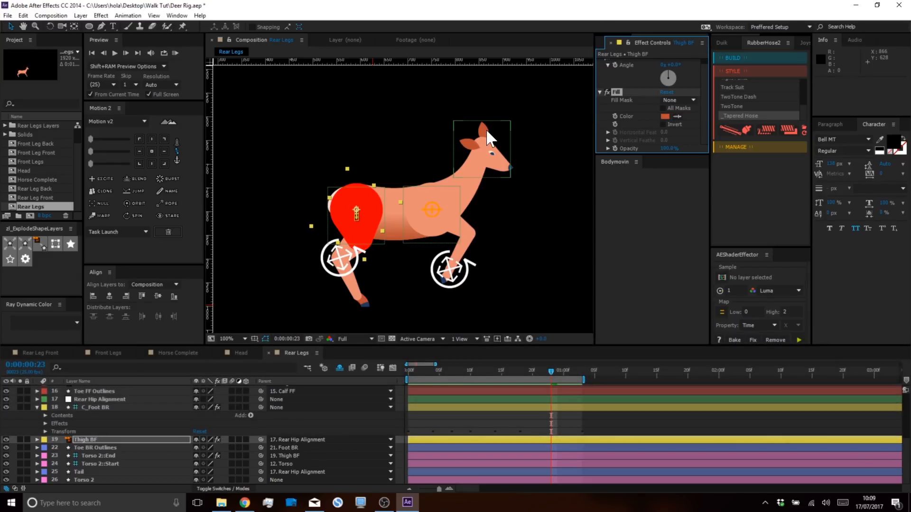
# Reveal the hidden shy layers and copy the Thigh BF Fill effect onto the Calf BF and Foot BR layers.
pyautogui.click(619, 90)
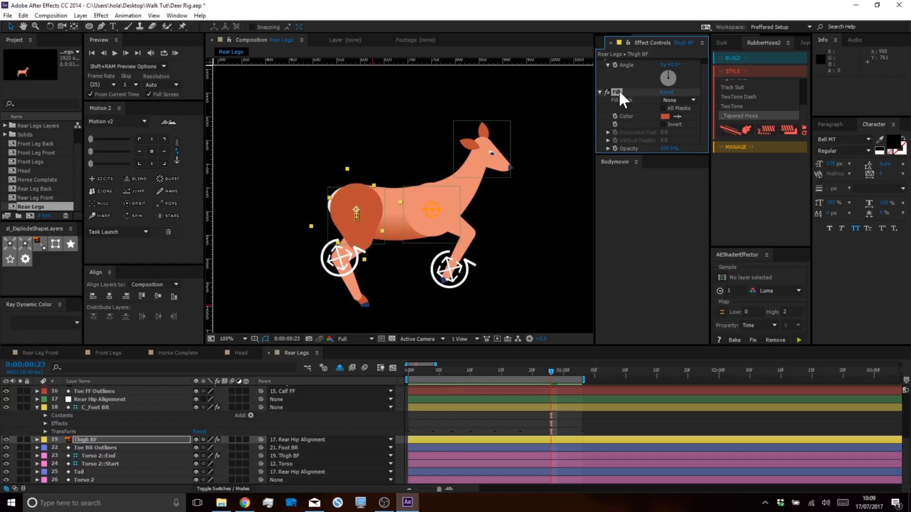
pyautogui.hotkey('ctrl', 'c')
pyautogui.click(339, 367)
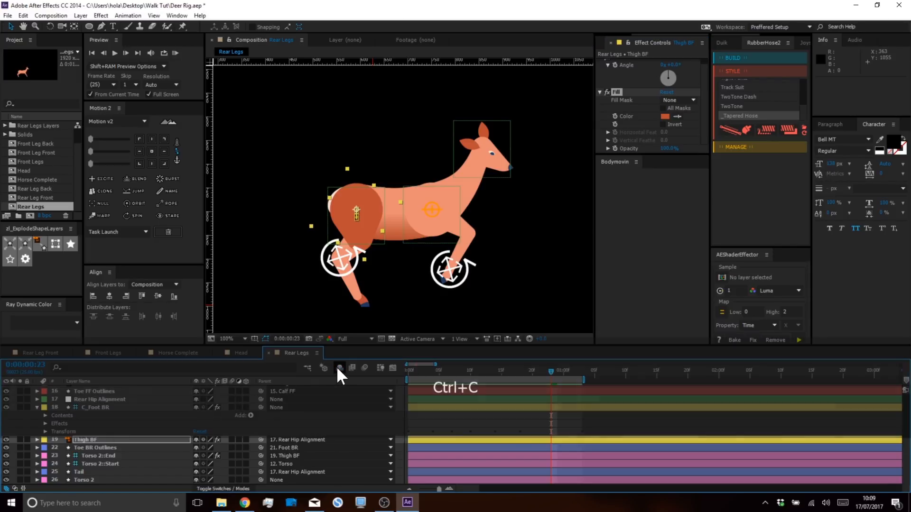
pyautogui.click(81, 471)
pyautogui.press('space')
pyautogui.scroll(-2, 101, 443)
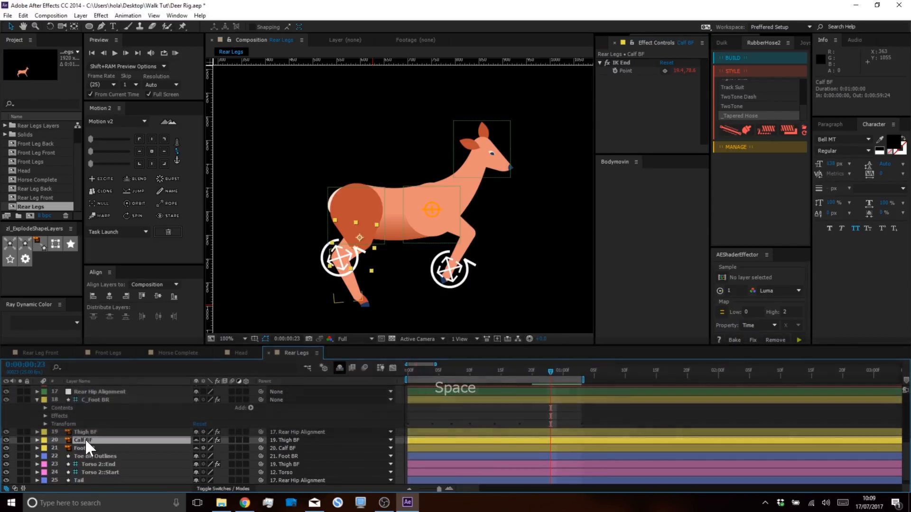
pyautogui.click(84, 432)
pyautogui.click(85, 440)
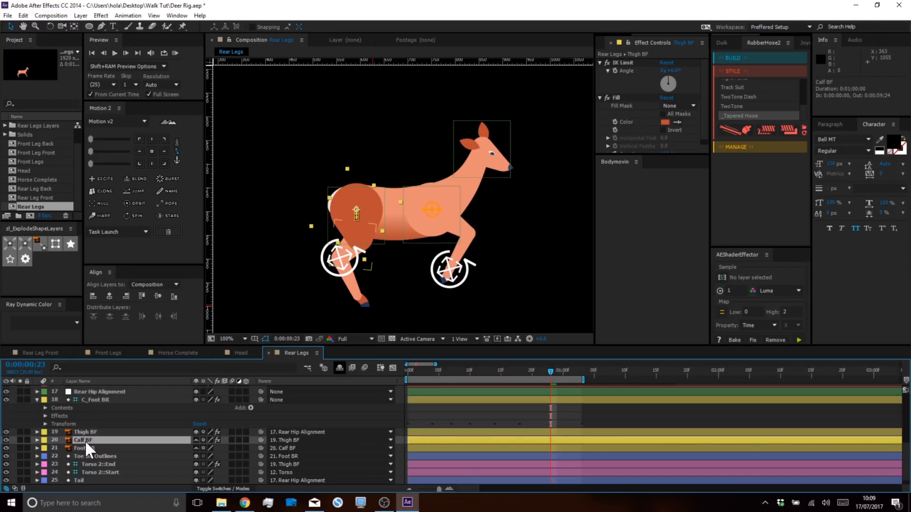
pyautogui.hotkey('ctrl', 'v')
pyautogui.click(81, 446)
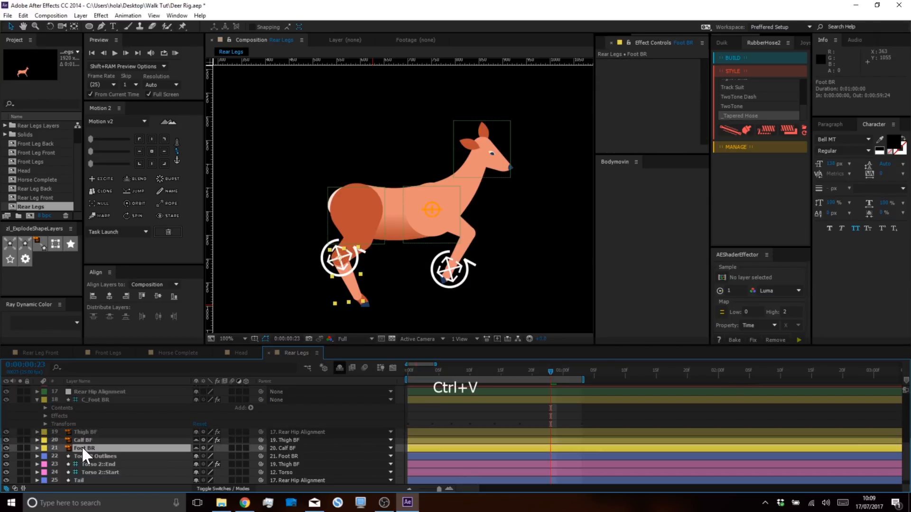
pyautogui.hotkey('ctrl', 'v')
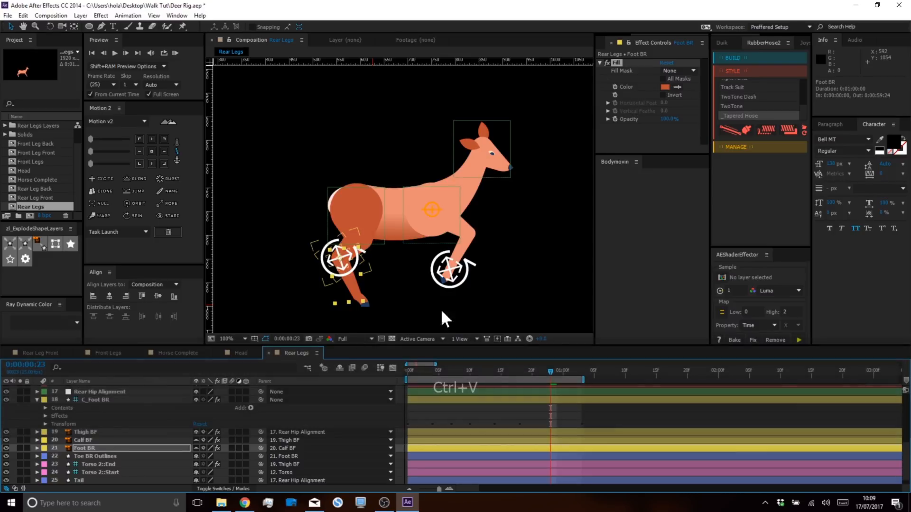
# Try the copied Fill effect on the Torso layer.
pyautogui.click(116, 422)
pyautogui.press('space')
pyautogui.scroll(4, 99, 413)
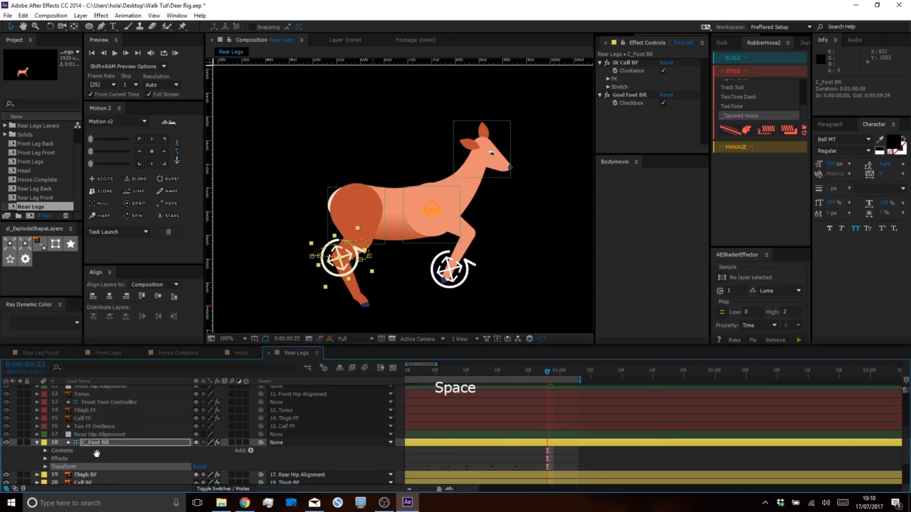
pyautogui.click(88, 428)
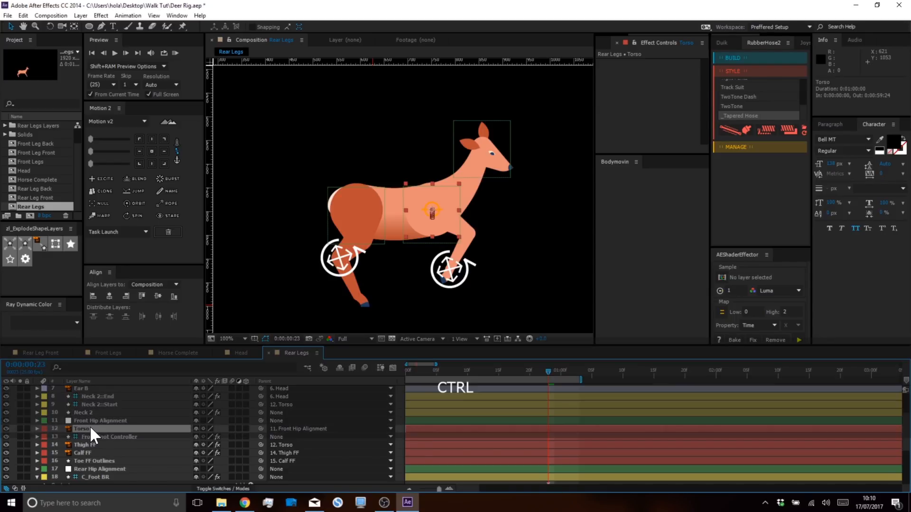
pyautogui.hotkey('ctrl', 'v')
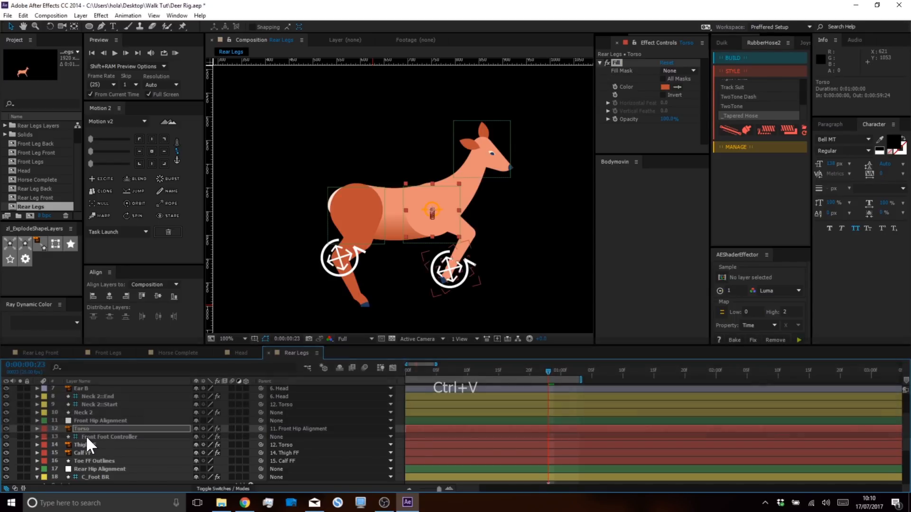
# Copy the dark orange Fill effect onto the Thigh FF and Calf FF layers.
pyautogui.click(88, 445)
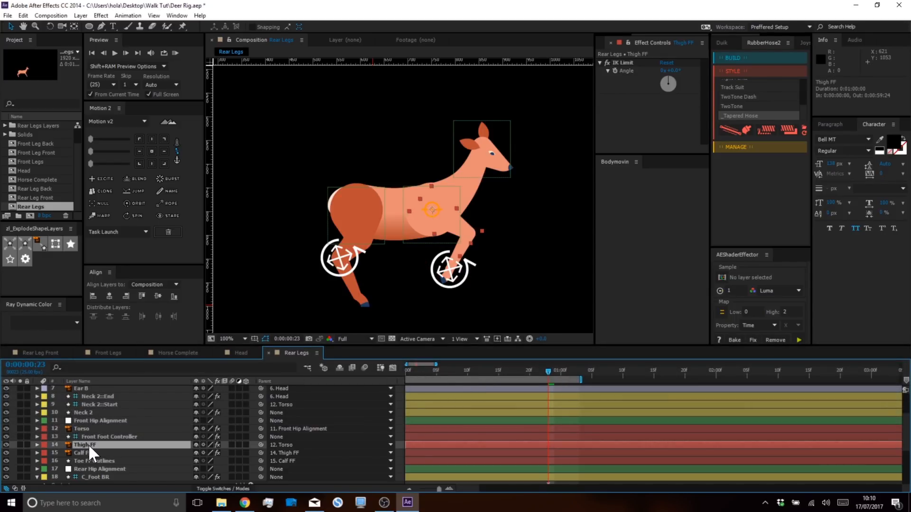
pyautogui.hotkey('ctrl', 'v')
pyautogui.click(88, 451)
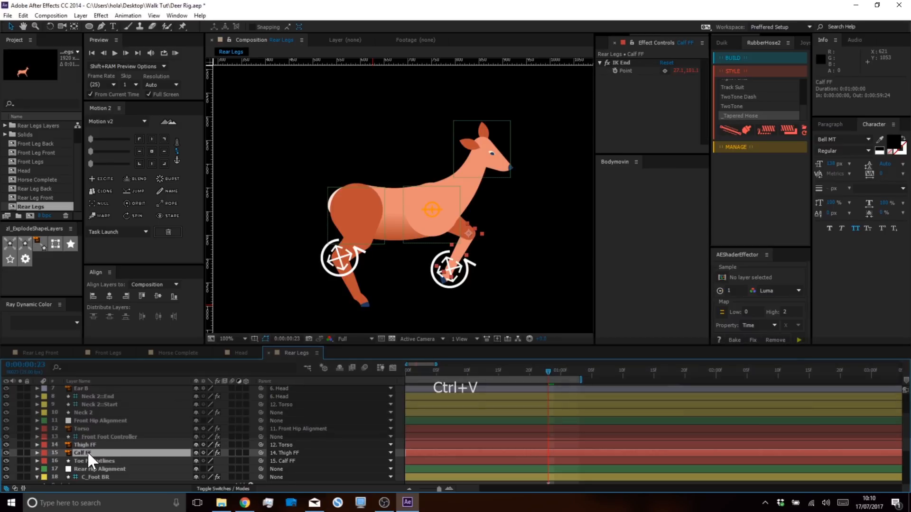
# Set the fill of Group 2 and Group 3 in Toe FF Outlines to the dark orange sampled from the rear thigh.
pyautogui.click(88, 459)
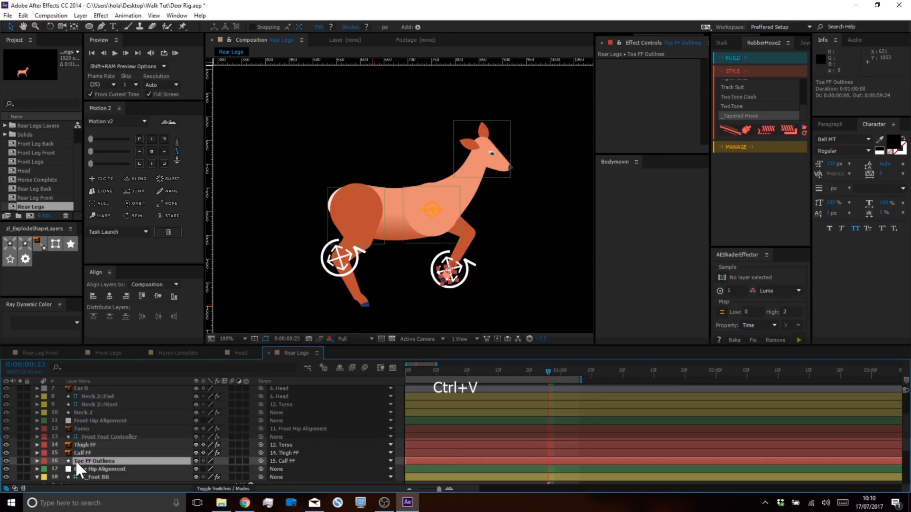
pyautogui.click(37, 461)
pyautogui.click(45, 468)
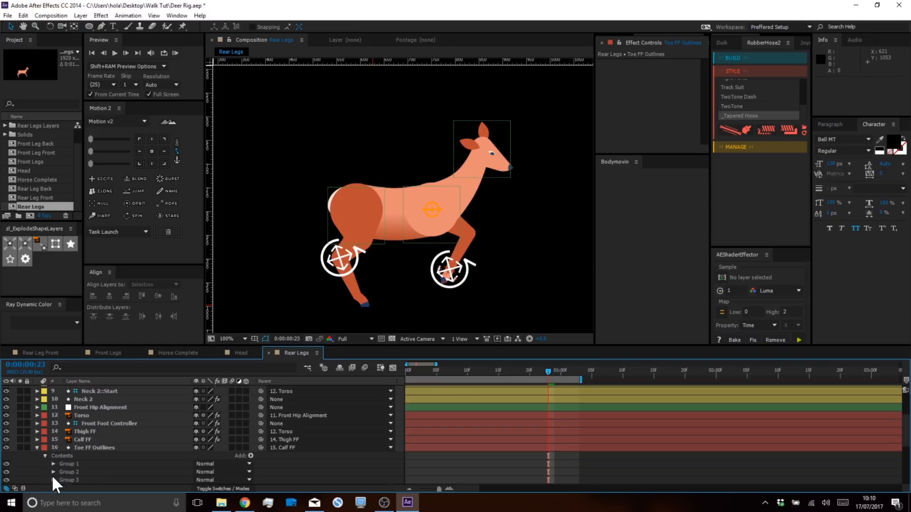
pyautogui.click(63, 472)
pyautogui.keyDown('shift'); pyautogui.click(64, 478); pyautogui.keyUp('shift')
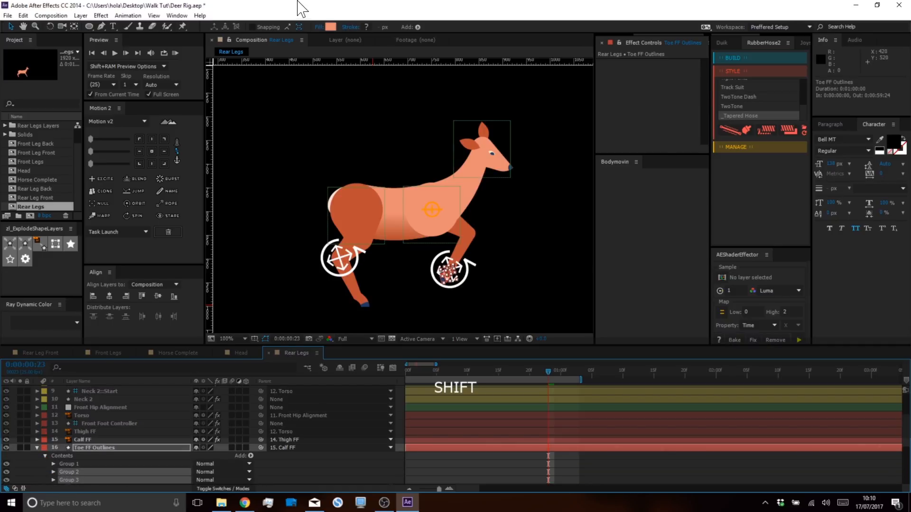
pyautogui.click(331, 27)
pyautogui.click(579, 243)
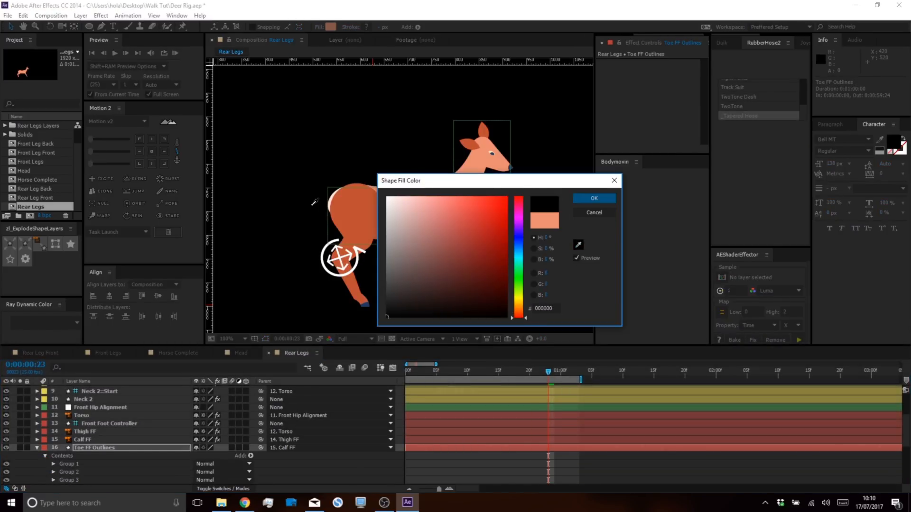
pyautogui.click(349, 216)
pyautogui.click(585, 199)
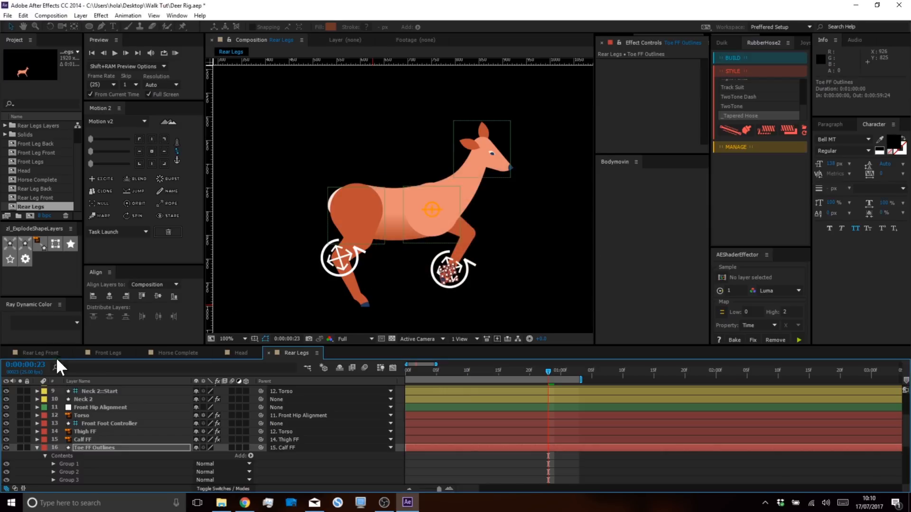
# Delete the head and neck layers, from Ear F through Neck 2, from the Rear Legs composition.
pyautogui.scroll(3, 66, 412)
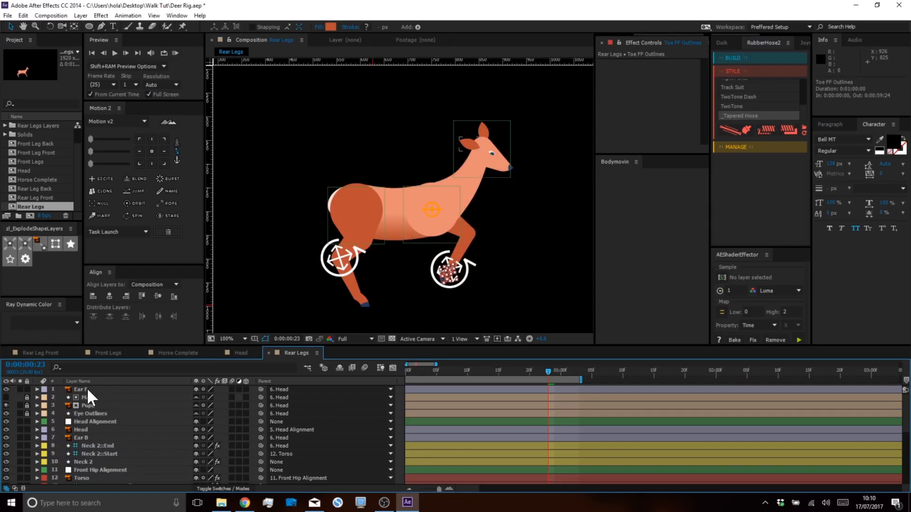
pyautogui.click(86, 388)
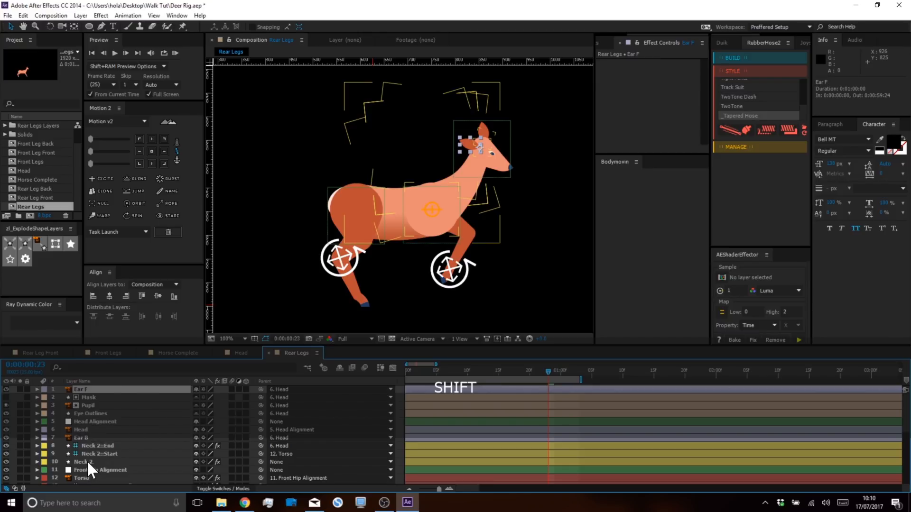
pyautogui.keyDown('shift'); pyautogui.click(87, 461); pyautogui.keyUp('shift')
pyautogui.press('BackSpace')
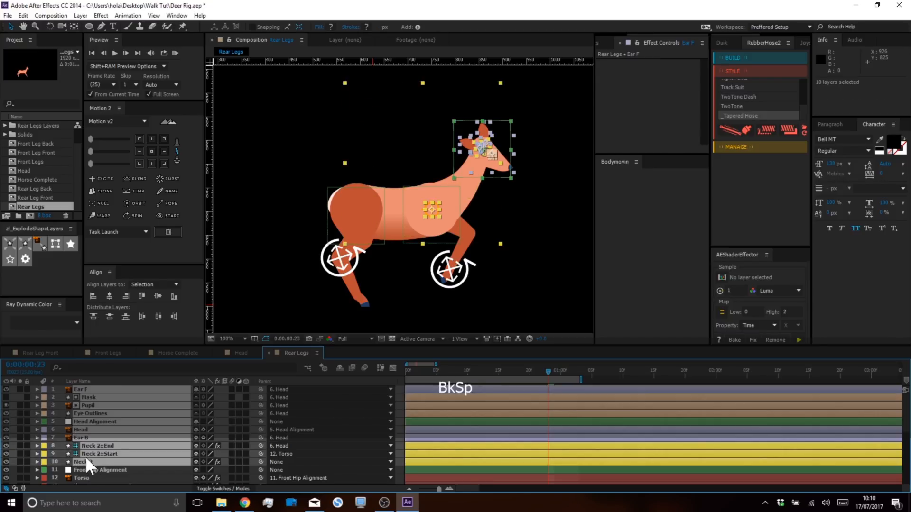
# Delete the Torso 2::End, Torso 2::Start, Tail and Torso 2 layers from the Rear Legs composition.
pyautogui.scroll(-2, 87, 453)
pyautogui.scroll(-1, 86, 453)
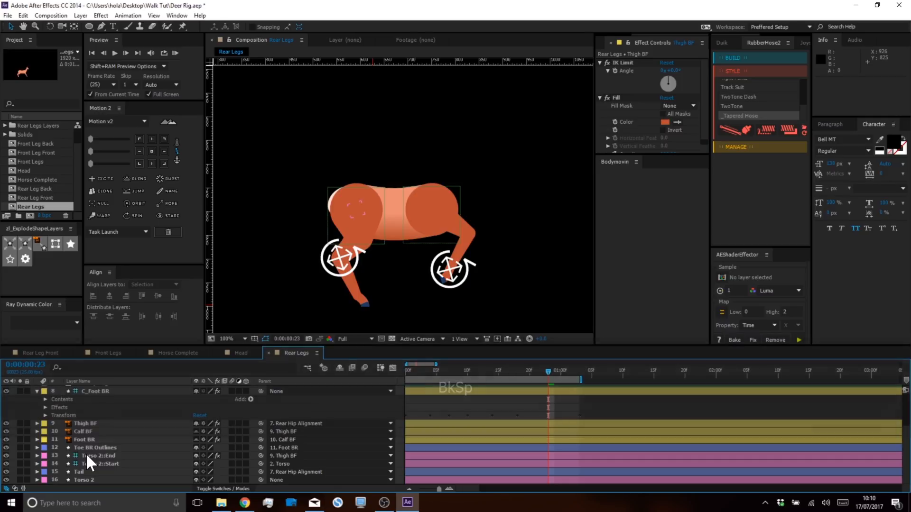
pyautogui.click(87, 455)
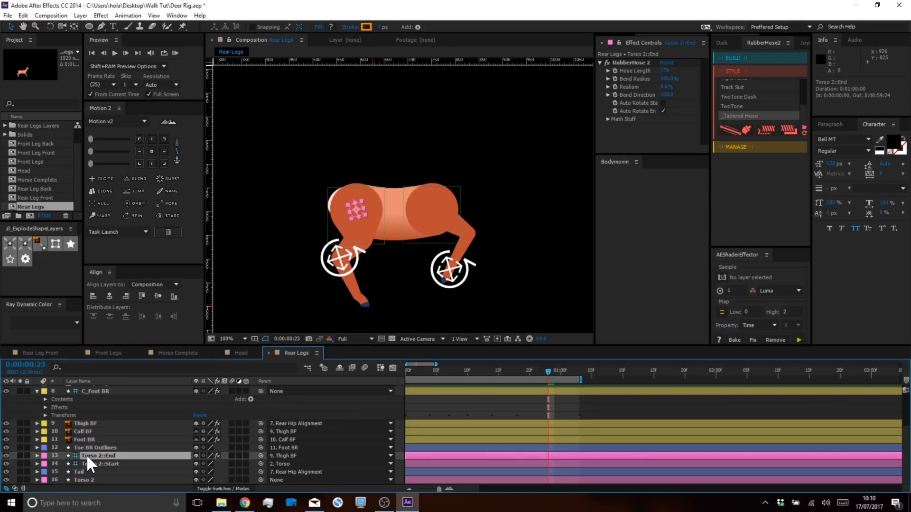
pyautogui.keyDown('shift'); pyautogui.click(82, 477); pyautogui.keyUp('shift')
pyautogui.press('BackSpace')
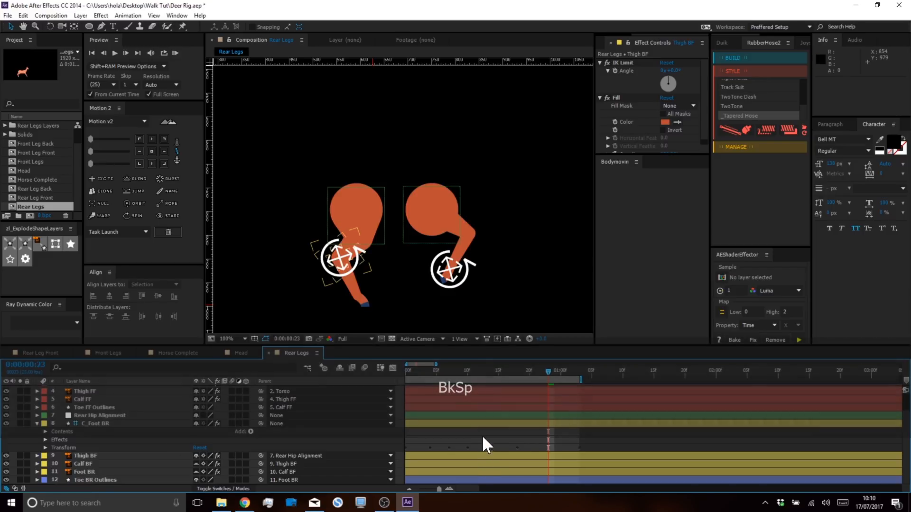
pyautogui.click(483, 433)
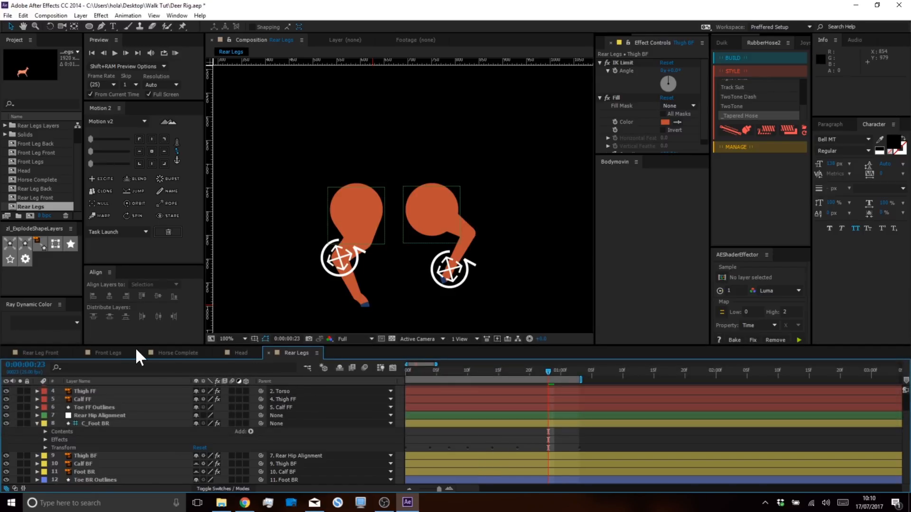
# Add the Rear Legs composition beneath the Front Legs layer in Horse Complete, with the current time at 0:00:00:00.
pyautogui.click(167, 351)
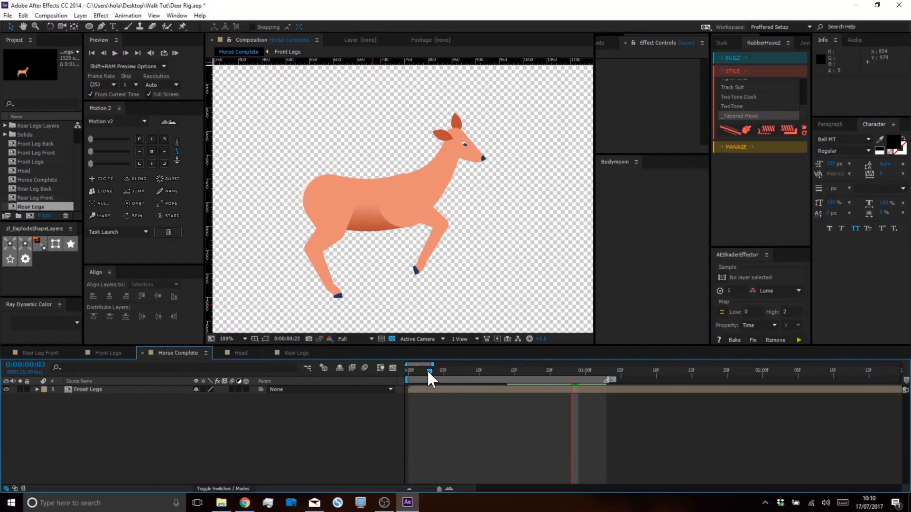
pyautogui.moveTo(431, 372); pyautogui.dragTo(378, 377)
pyautogui.moveTo(36, 203); pyautogui.dragTo(80, 399)
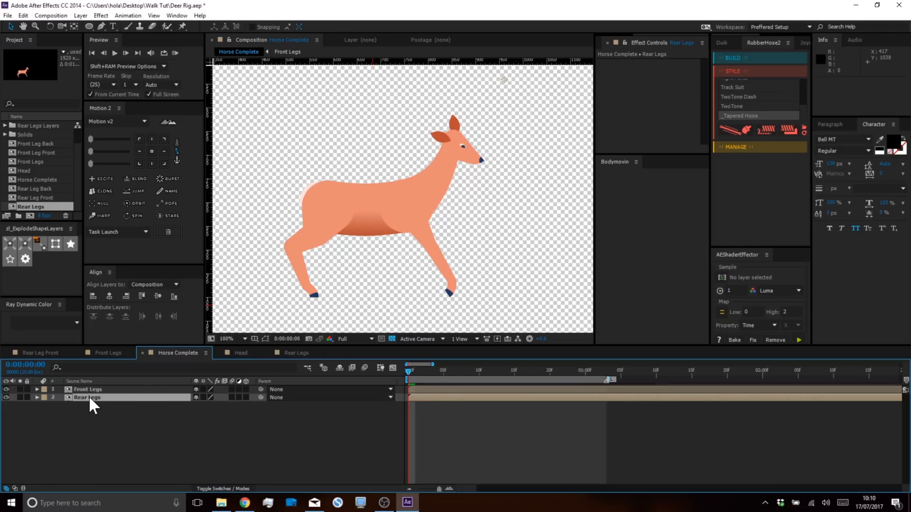
# Enable time remapping on Rear Legs, add a Time Remap keyframe at 0:00:01:03 and remove the keyframe at the layer's end.
pyautogui.click(607, 375)
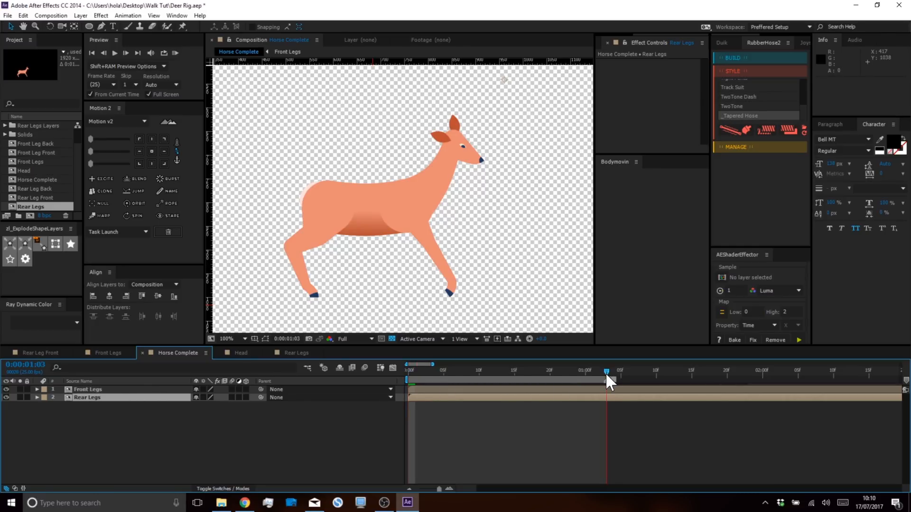
pyautogui.rightClick(89, 396)
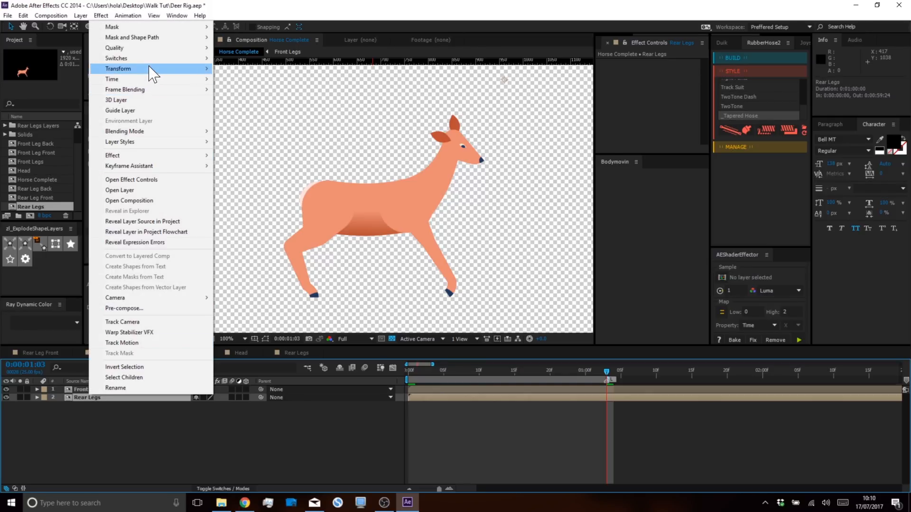
pyautogui.moveTo(154, 83)
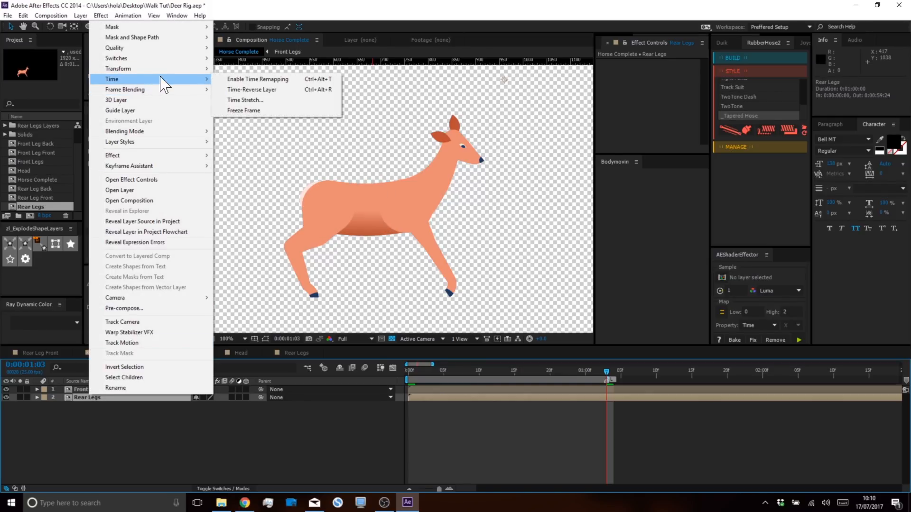
pyautogui.click(248, 79)
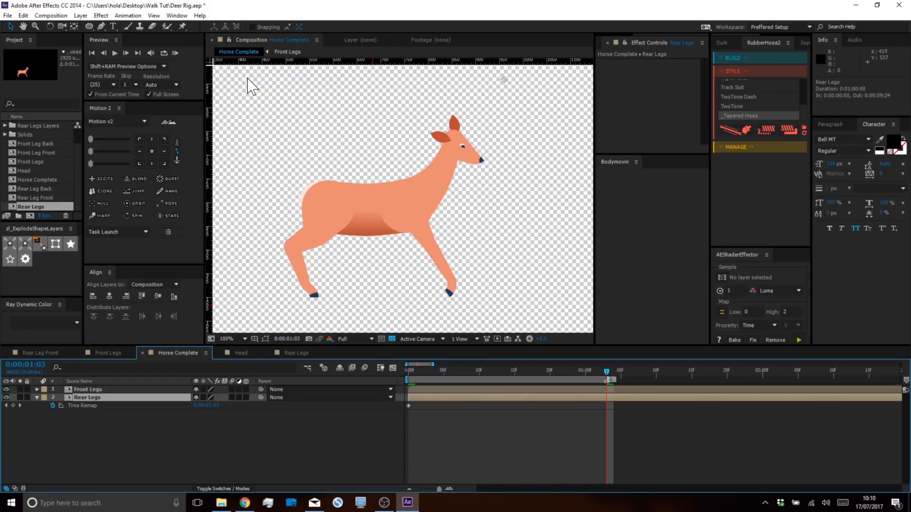
pyautogui.click(16, 405)
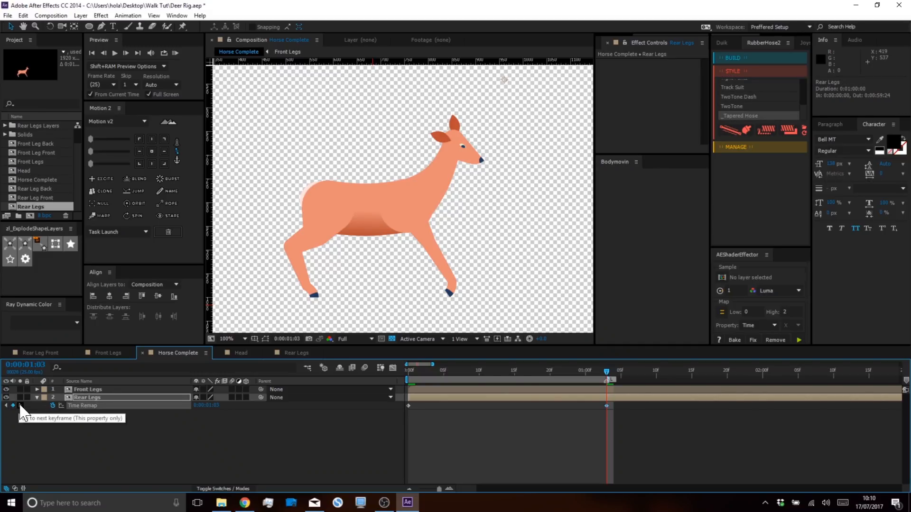
pyautogui.click(19, 406)
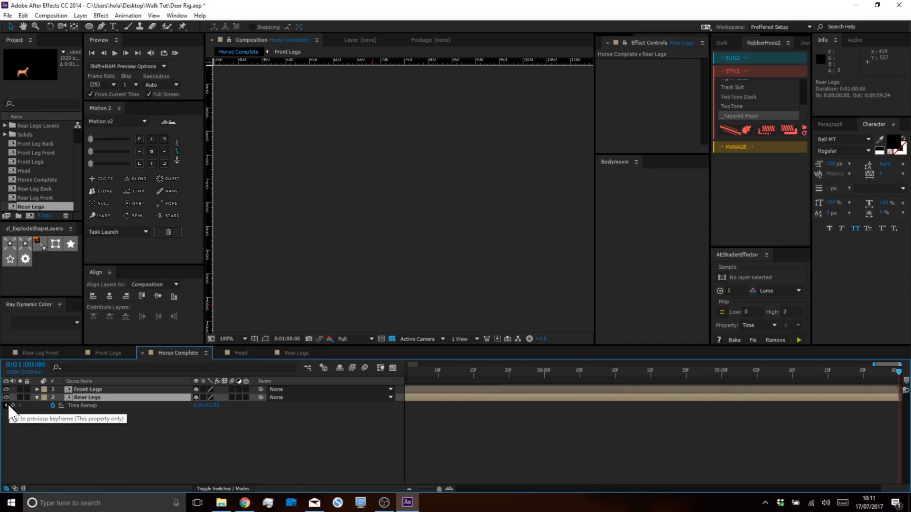
pyautogui.click(8, 406)
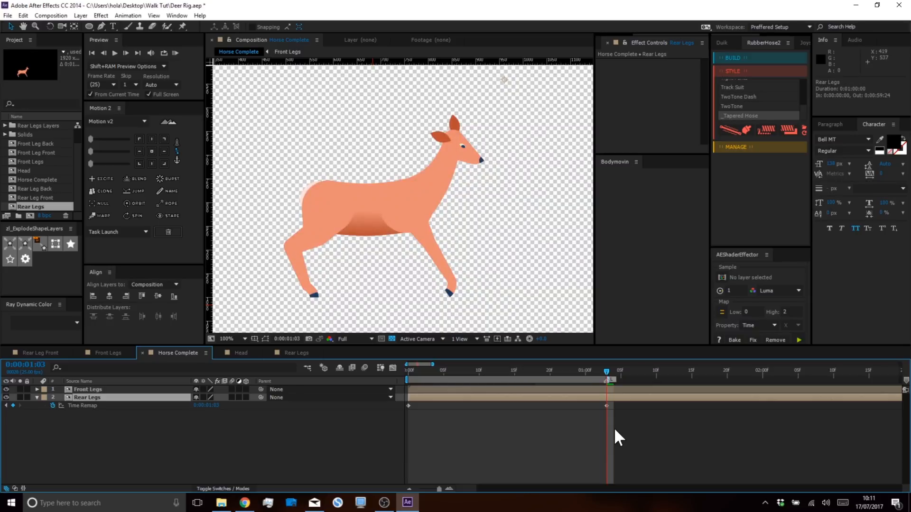
# Add a Time Remap keyframe at 0:00:01:02 and copy the first keyframe onto 0:00:01:03.
pyautogui.hotkey('ctrl', 'Left')
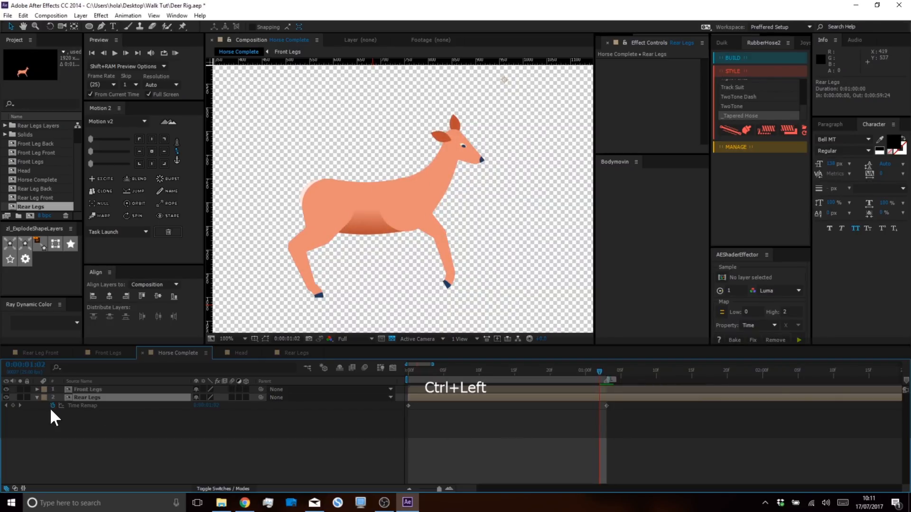
pyautogui.click(12, 406)
pyautogui.click(20, 406)
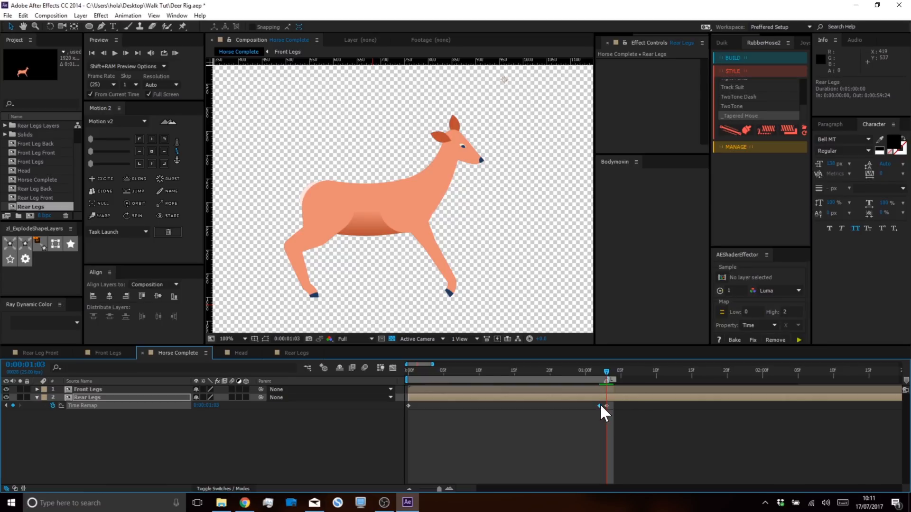
pyautogui.moveTo(604, 368); pyautogui.dragTo(598, 369)
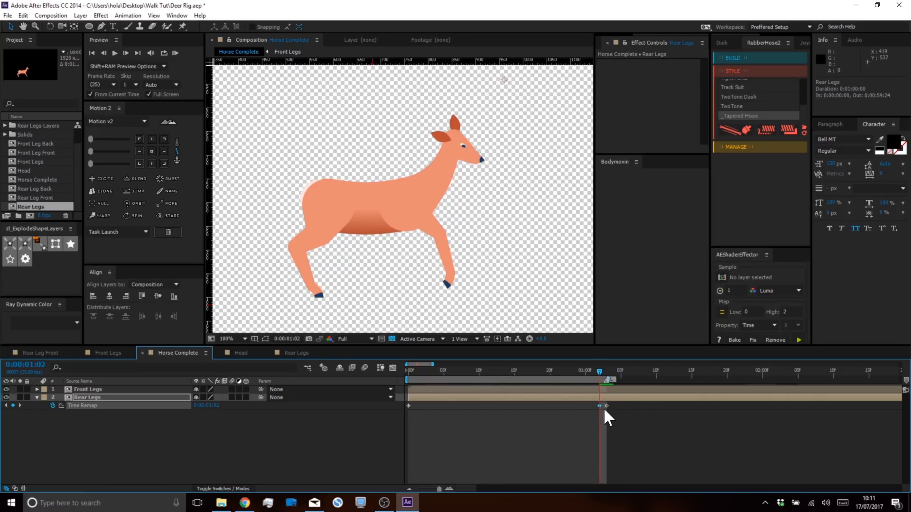
pyautogui.click(604, 371)
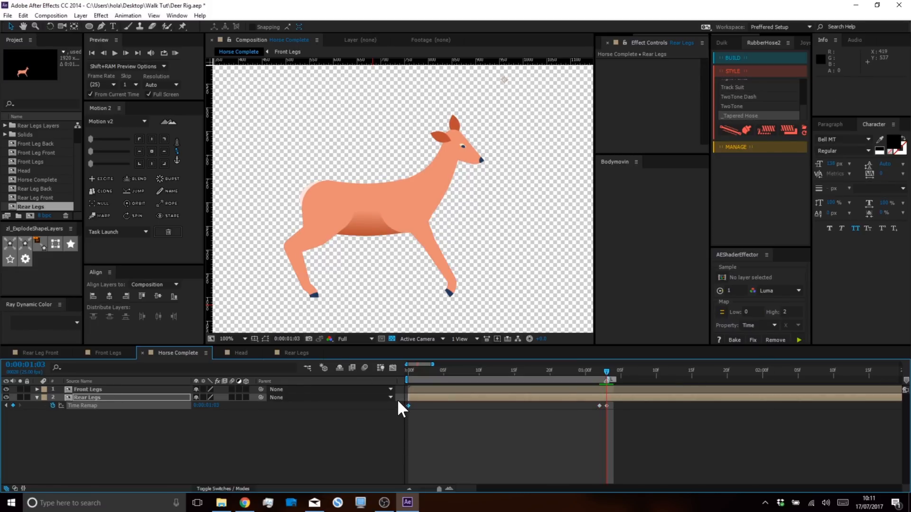
pyautogui.click(408, 405)
pyautogui.hotkey('ctrl', 'c')
pyautogui.hotkey('ctrl', 'v')
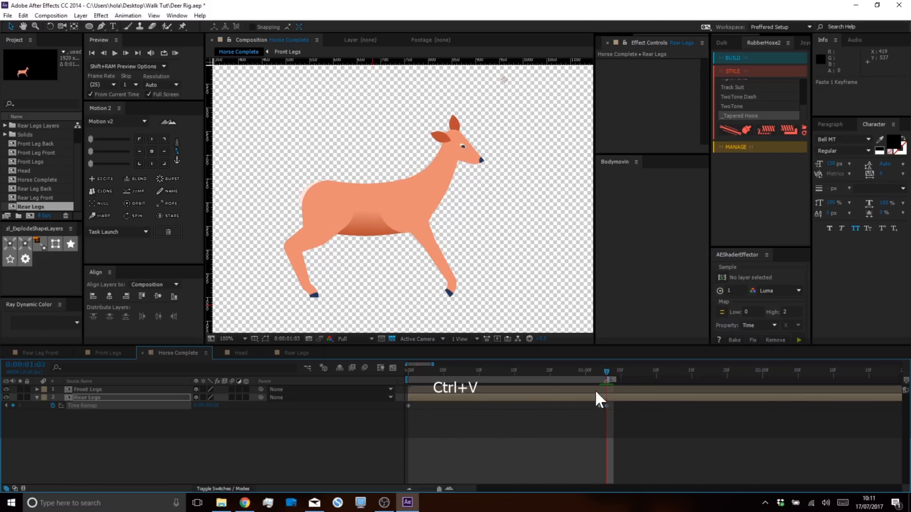
pyautogui.click(543, 421)
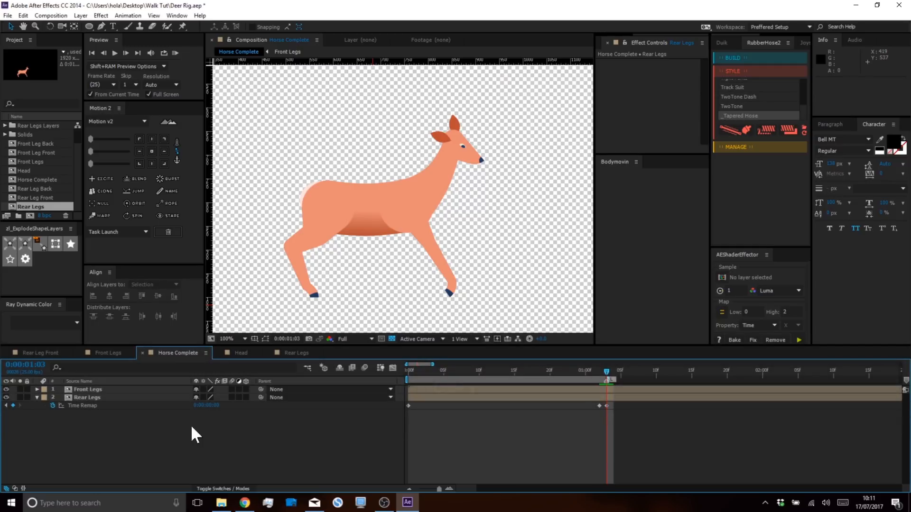
# Add the expression loopOut('cycle') to the Time Remap property of Rear Legs.
pyautogui.keyDown('alt'); pyautogui.click(50, 406); pyautogui.keyUp('alt')
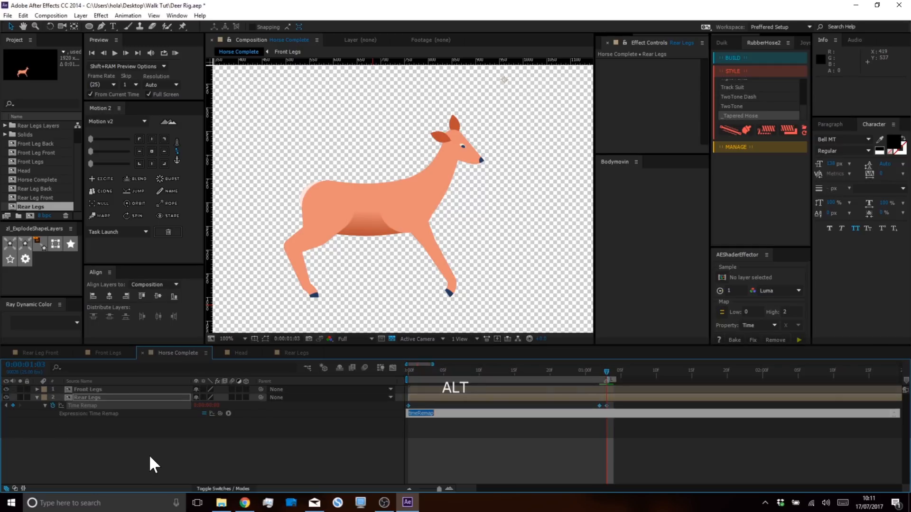
pyautogui.write("loopOut('cycle')")
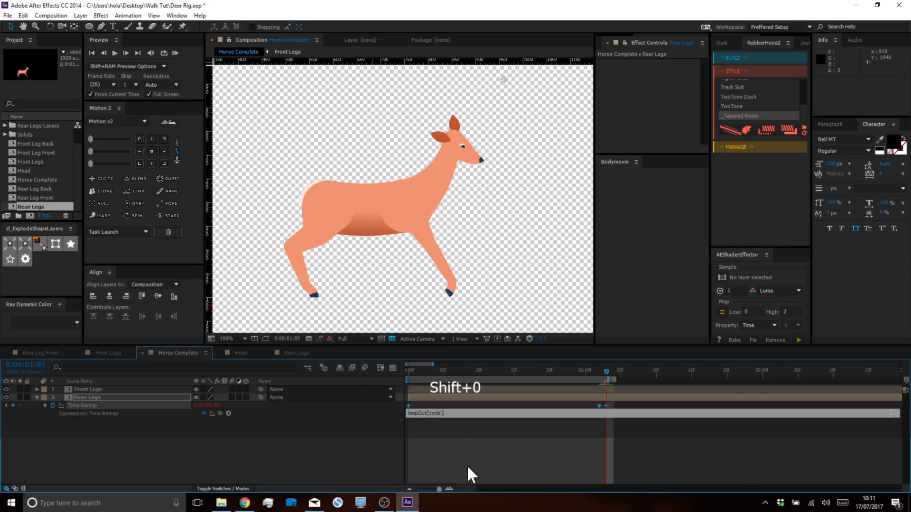
pyautogui.click(466, 464)
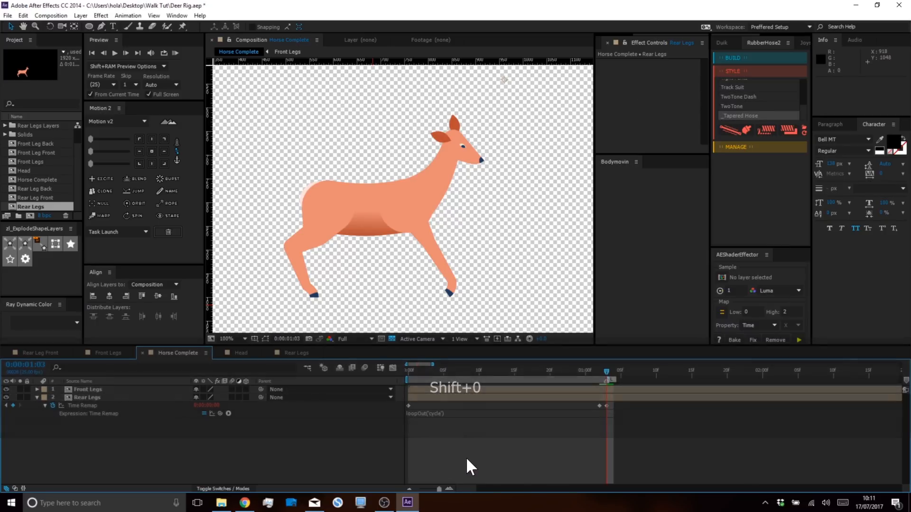
# Shift the Rear Legs layer to start 11 frames before the composition begins, and preview the walk cycle.
pyautogui.click(481, 369)
pyautogui.moveTo(486, 393); pyautogui.dragTo(390, 375)
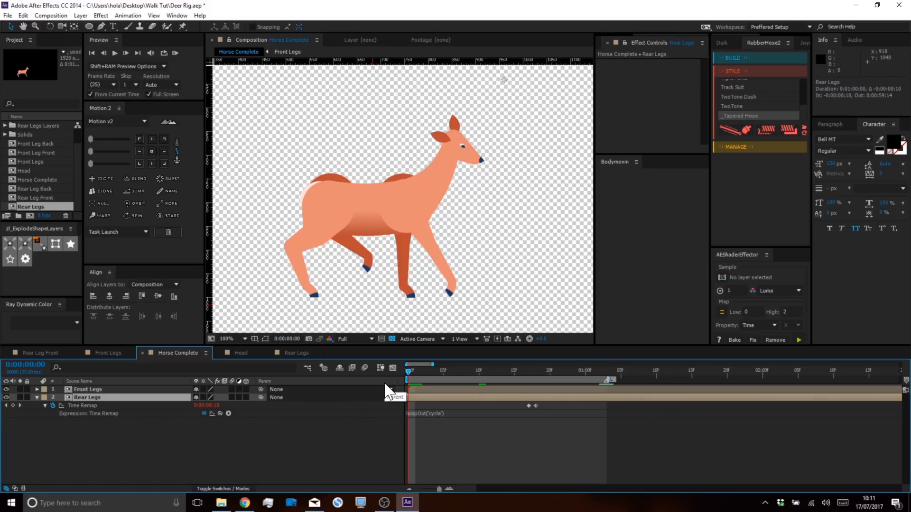
pyautogui.moveTo(423, 398); pyautogui.dragTo(419, 397)
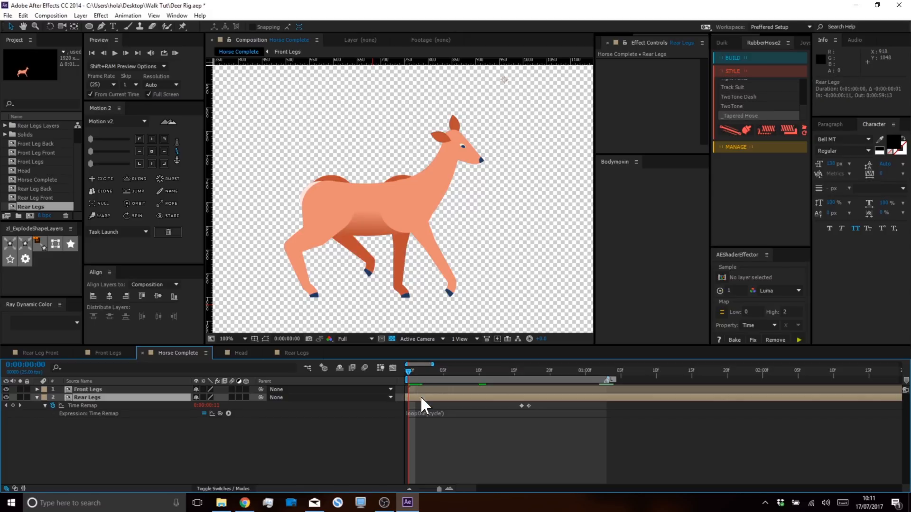
pyautogui.press('space')
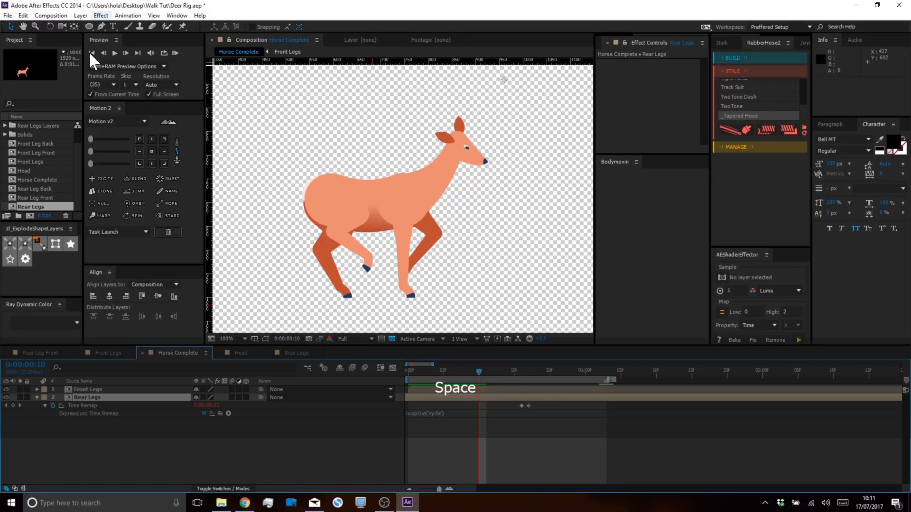
# Play back the Horse Complete walk cycle to examine the far-side legs, and return to the first frame.
pyautogui.click(175, 52)
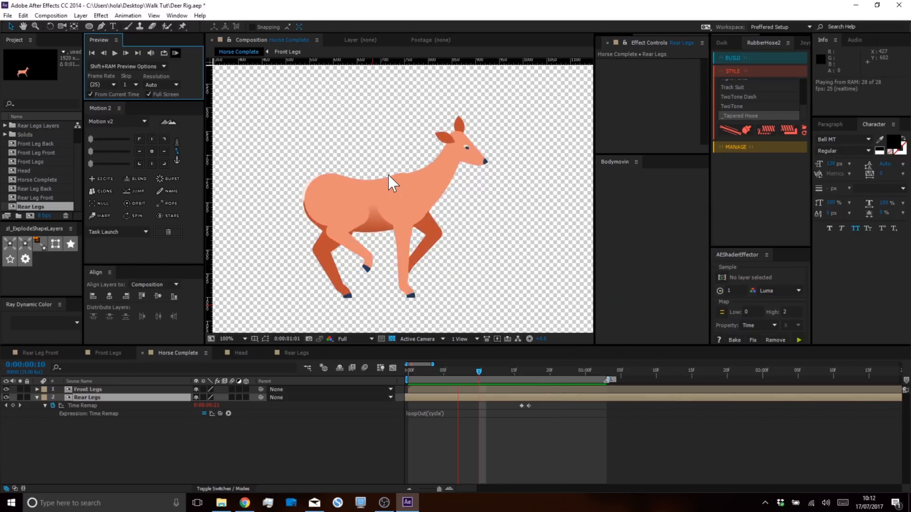
pyautogui.press('space')
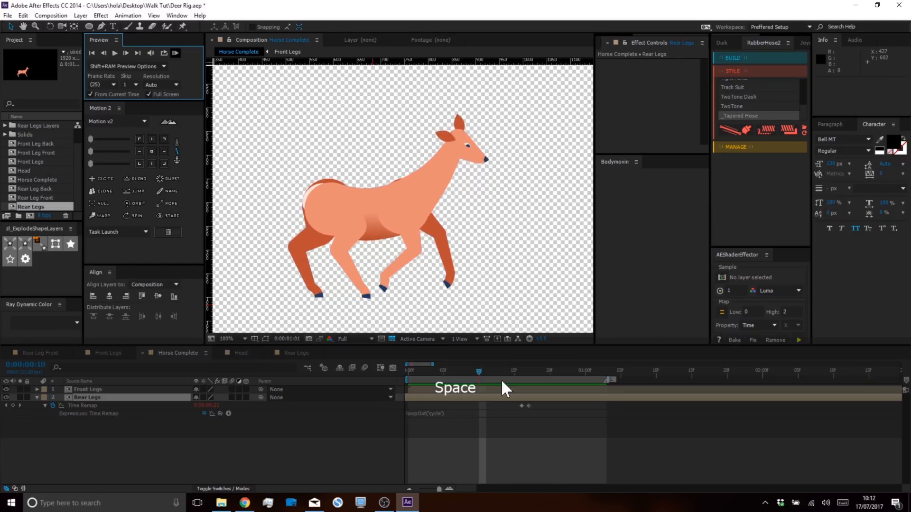
pyautogui.click(131, 410)
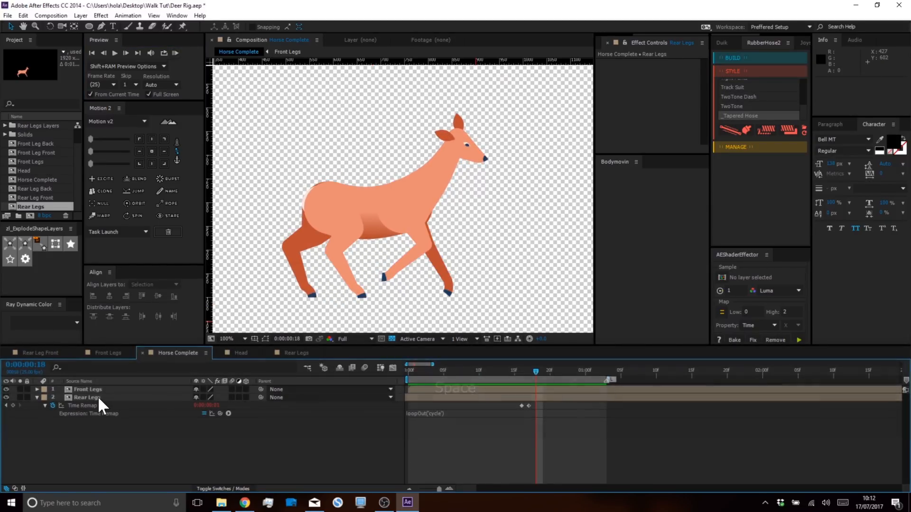
pyautogui.moveTo(444, 368); pyautogui.dragTo(403, 374)
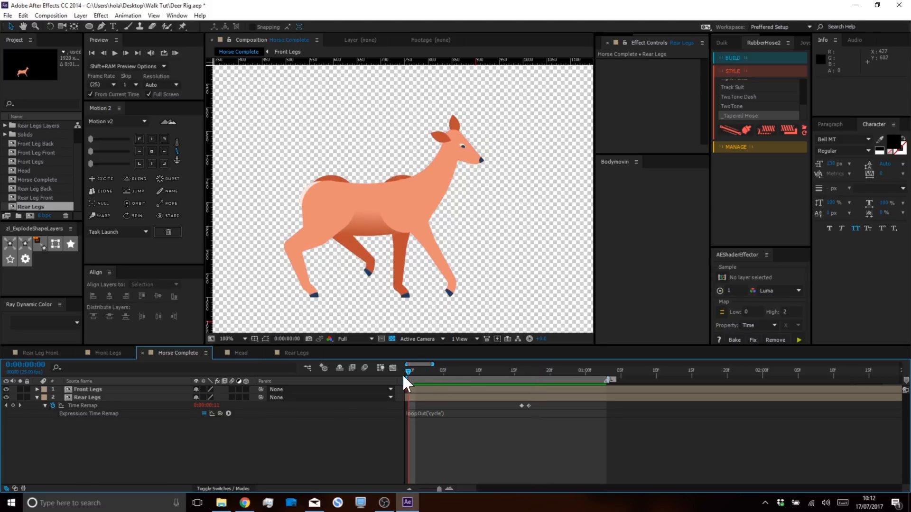
# In the Rear Legs composition, lower Thigh BF's Position at 0:00:00:10 and copy that keyframe onto 0:00:00:24.
pyautogui.doubleClick(79, 397)
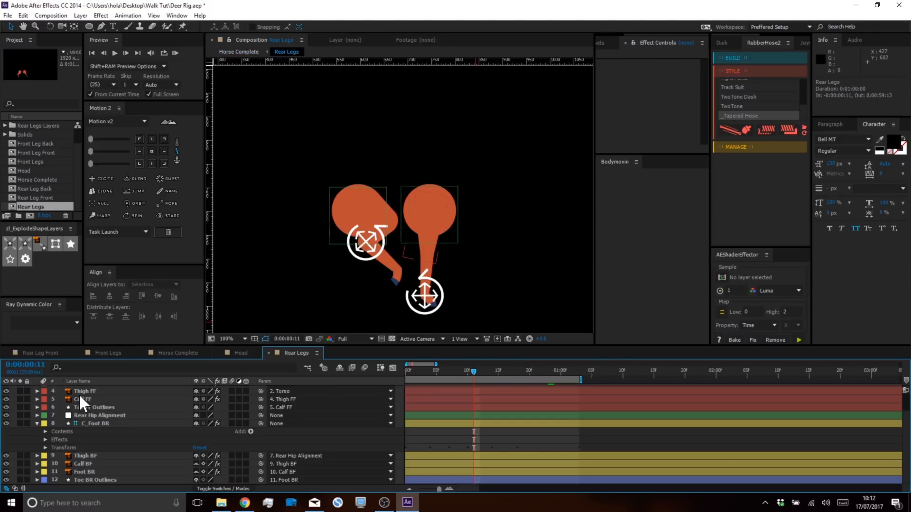
pyautogui.click(360, 200)
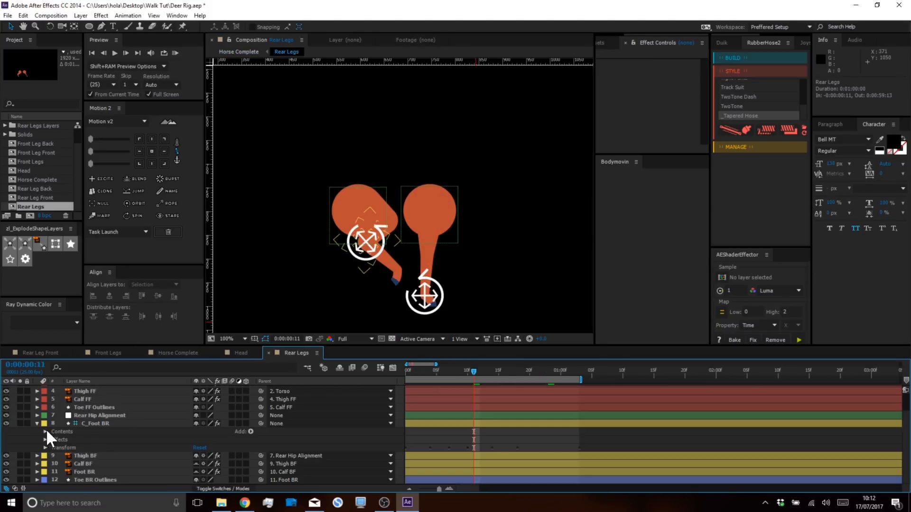
pyautogui.click(86, 455)
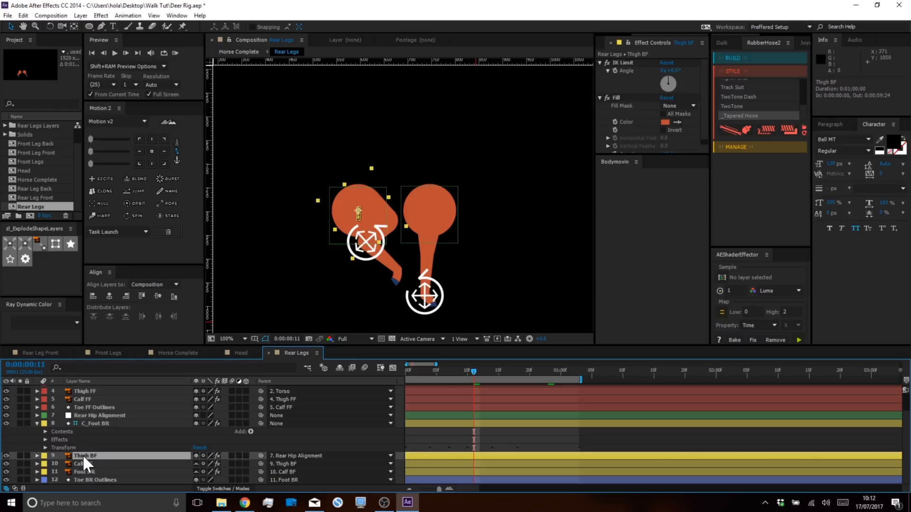
pyautogui.press('p')
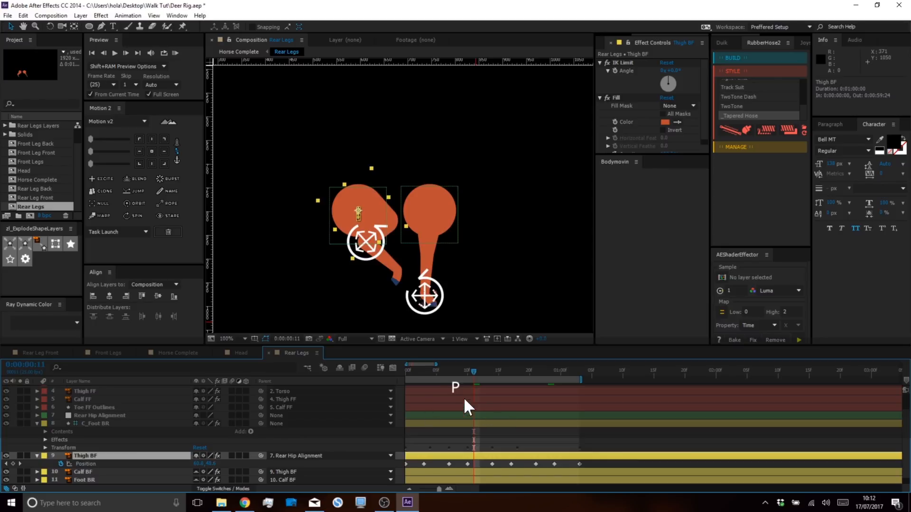
pyautogui.moveTo(430, 373); pyautogui.dragTo(388, 374)
pyautogui.moveTo(409, 373); pyautogui.dragTo(470, 385)
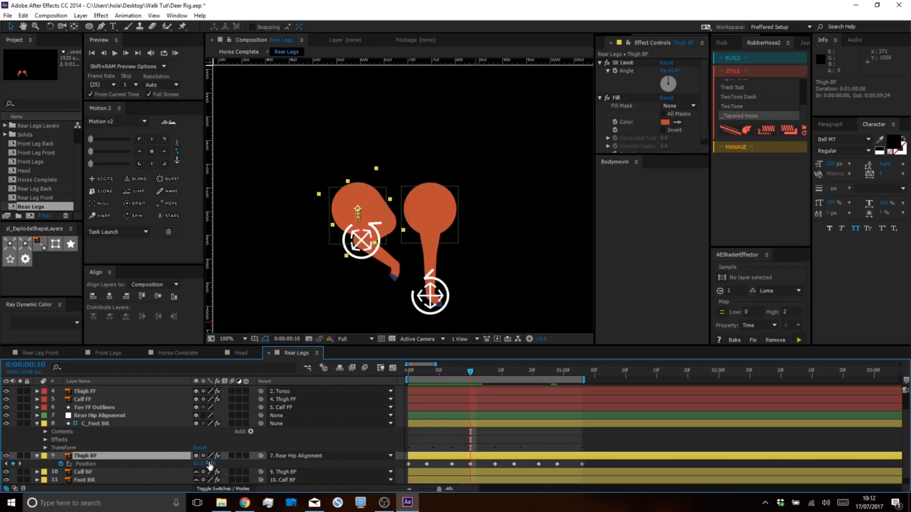
pyautogui.moveTo(209, 464); pyautogui.dragTo(201, 462)
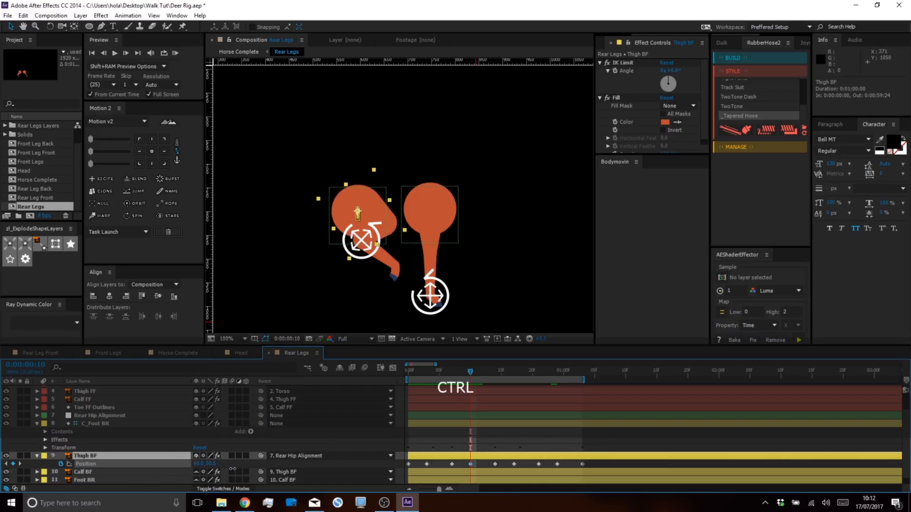
pyautogui.moveTo(469, 369); pyautogui.dragTo(553, 392)
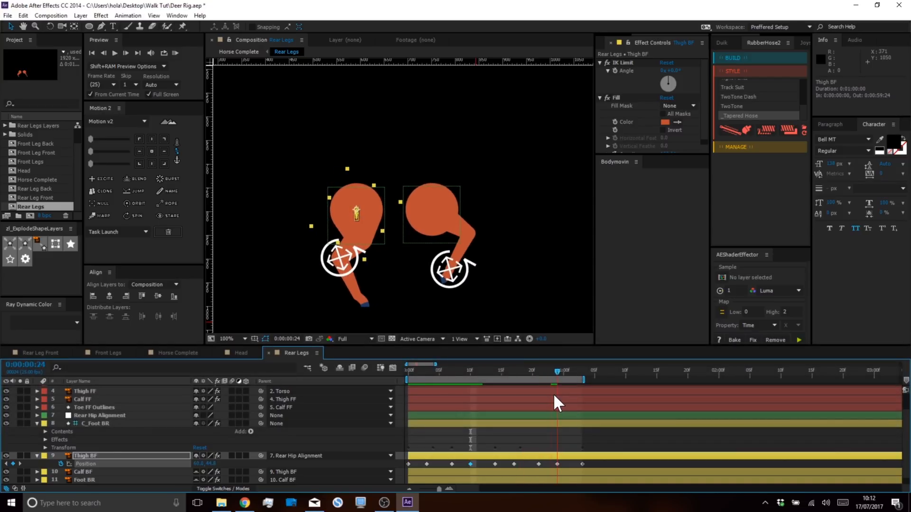
pyautogui.hotkey('ctrl', 'v')
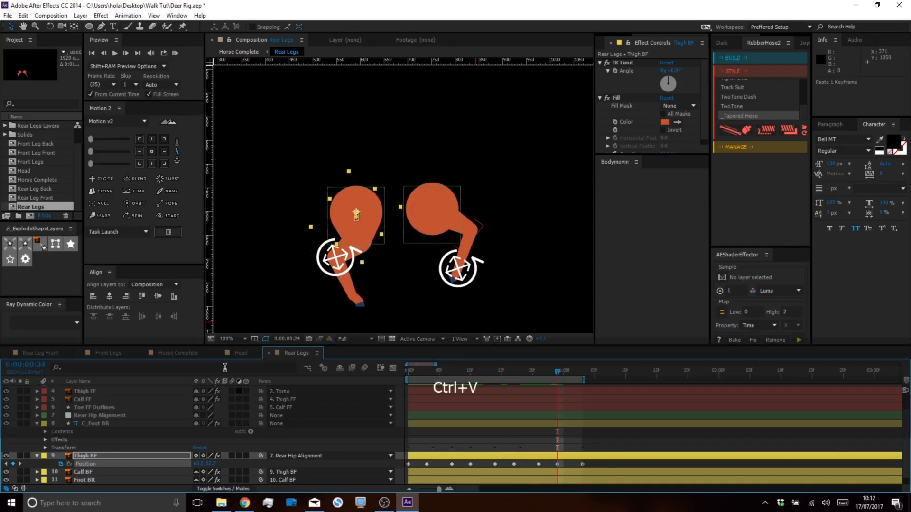
# Preview the walk cycle in Horse Complete to check the adjusted far rear thigh.
pyautogui.click(189, 352)
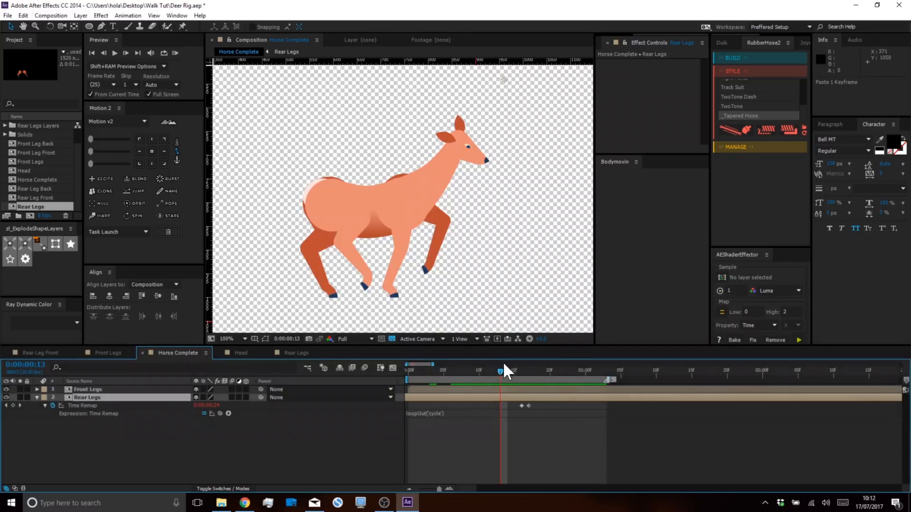
pyautogui.moveTo(493, 371); pyautogui.dragTo(392, 366)
pyautogui.press('space')
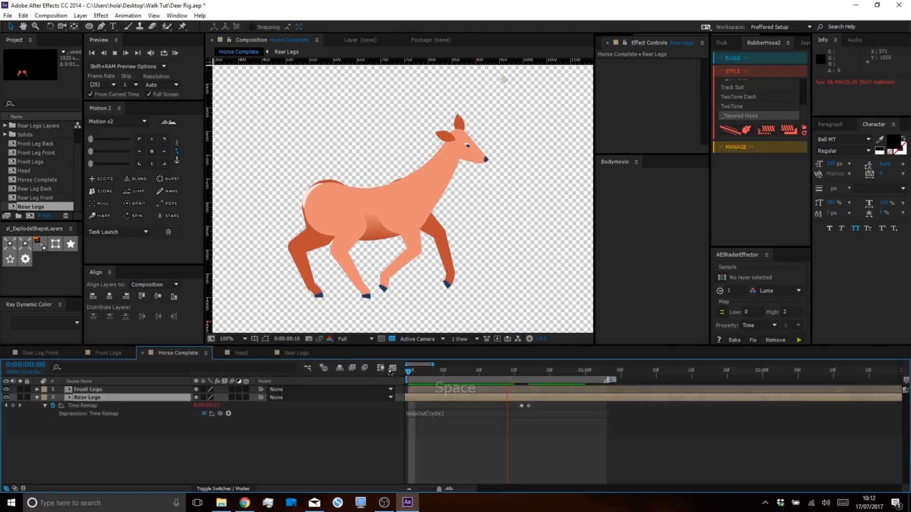
pyautogui.click(175, 52)
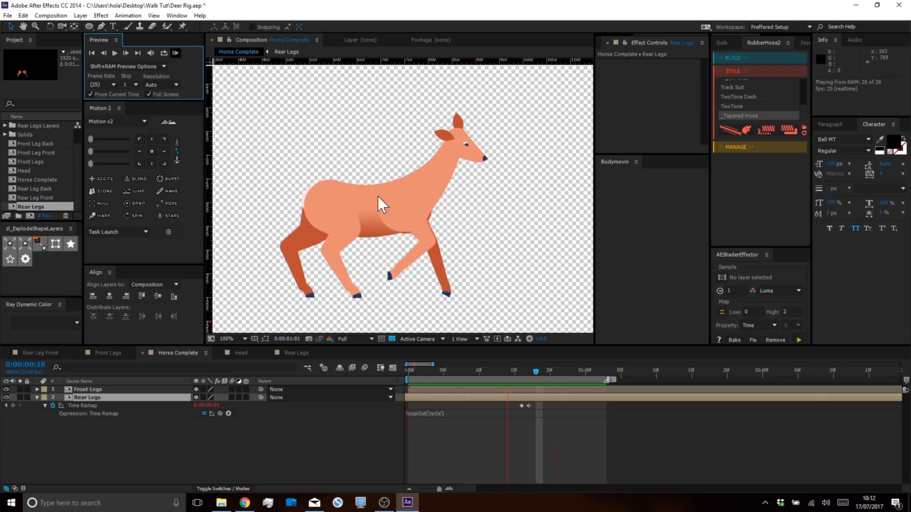
pyautogui.press('space')
# Switch to Chrome to study the reference deer walk on Instagram, and return to After Effects to compare the hips in Horse Complete.
pyautogui.click(245, 503)
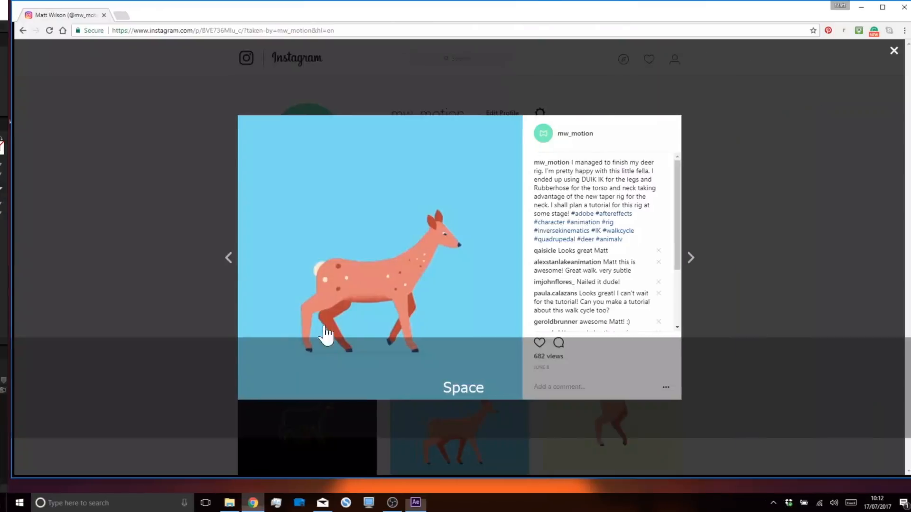
pyautogui.click(373, 260)
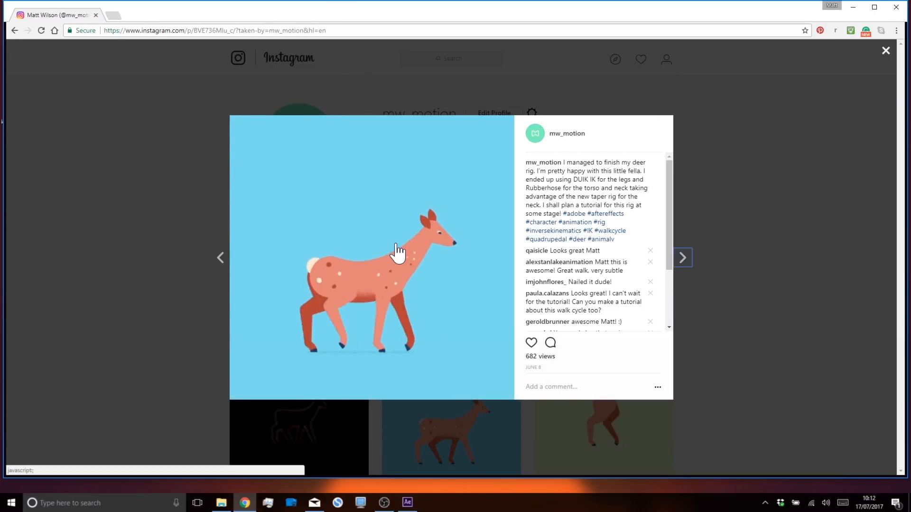
pyautogui.click(407, 502)
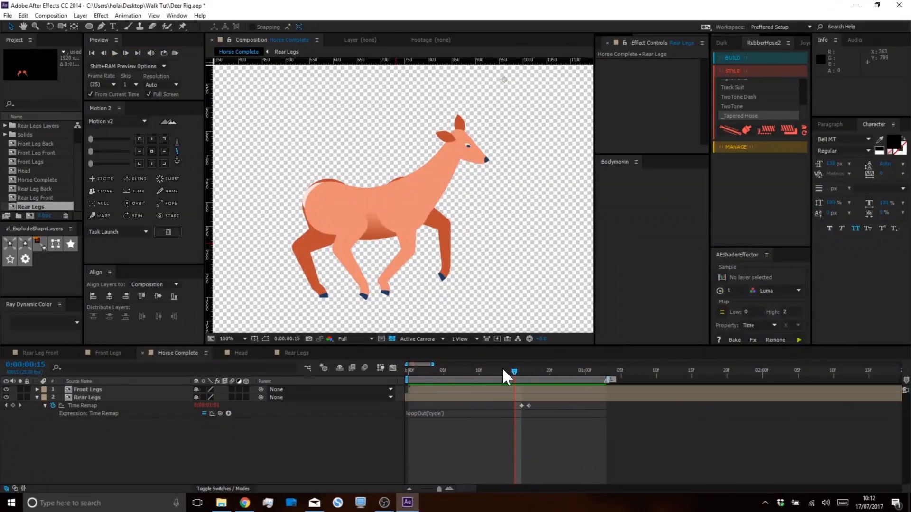
pyautogui.moveTo(511, 368)
pyautogui.mouseDown()
pyautogui.moveTo(357, 371)
pyautogui.moveTo(628, 371)
pyautogui.moveTo(462, 370)
pyautogui.moveTo(527, 365)
pyautogui.mouseUp()
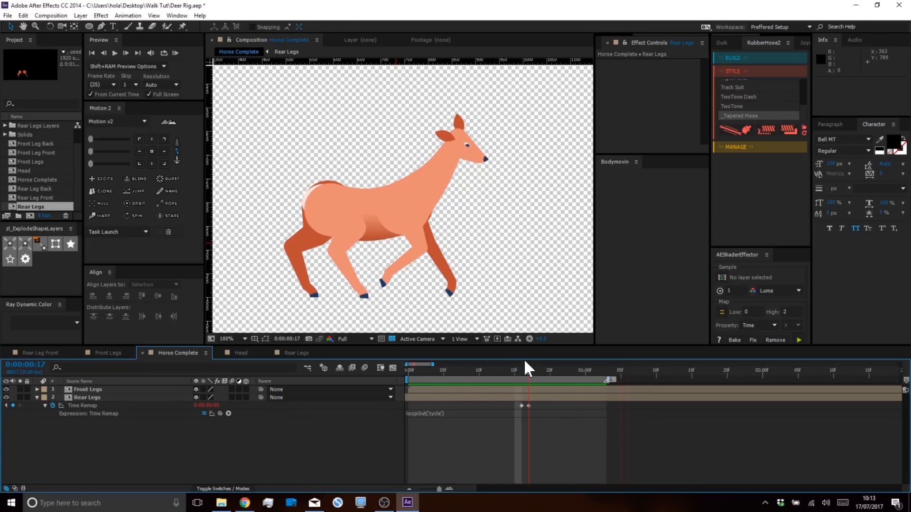
# In Rear Legs, select all of Thigh BF's Position keyframes and lower them together so the far rear thigh sits lower.
pyautogui.click(291, 354)
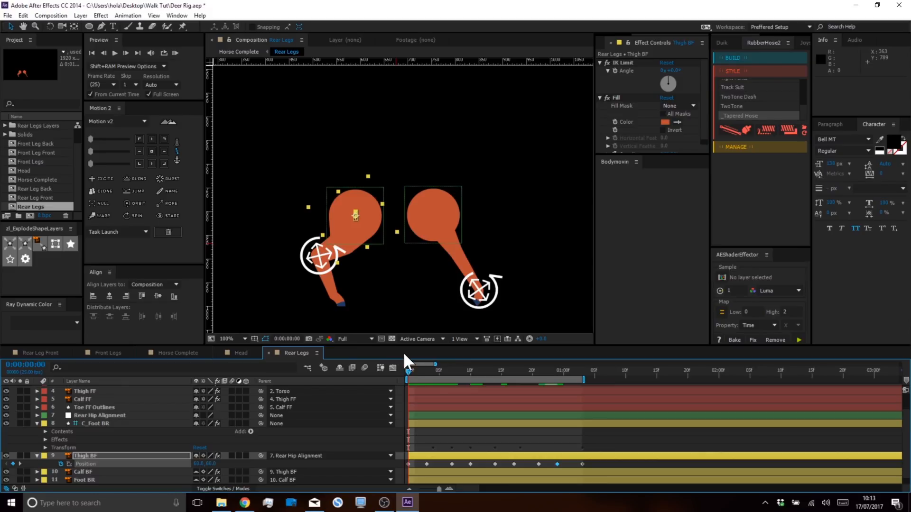
pyautogui.moveTo(407, 369); pyautogui.dragTo(556, 390)
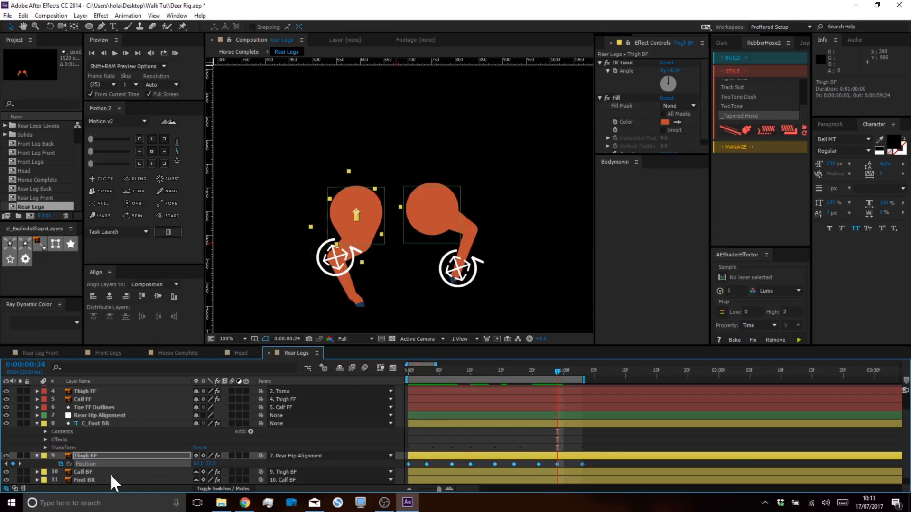
pyautogui.moveTo(211, 467); pyautogui.dragTo(221, 464)
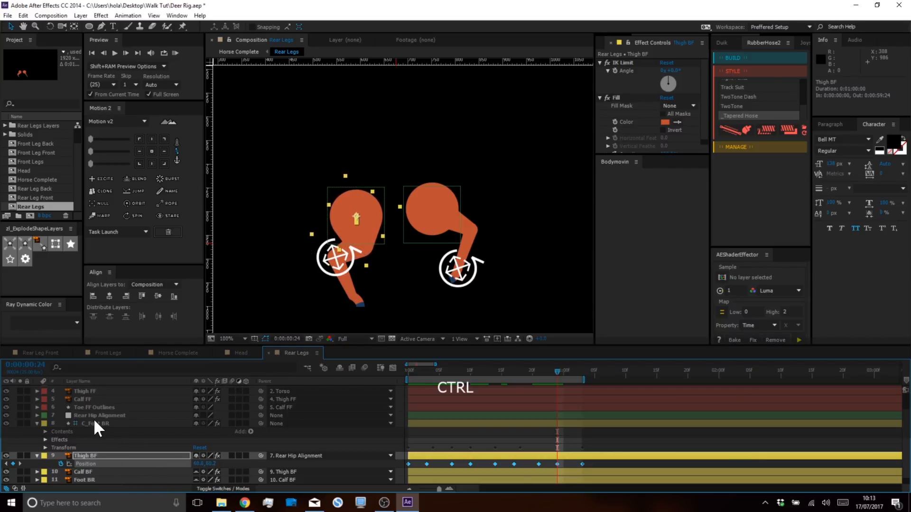
# Reveal the Position keyframes of the Torso layer in Rear Legs and lower them all together slightly.
pyautogui.scroll(2, 93, 418)
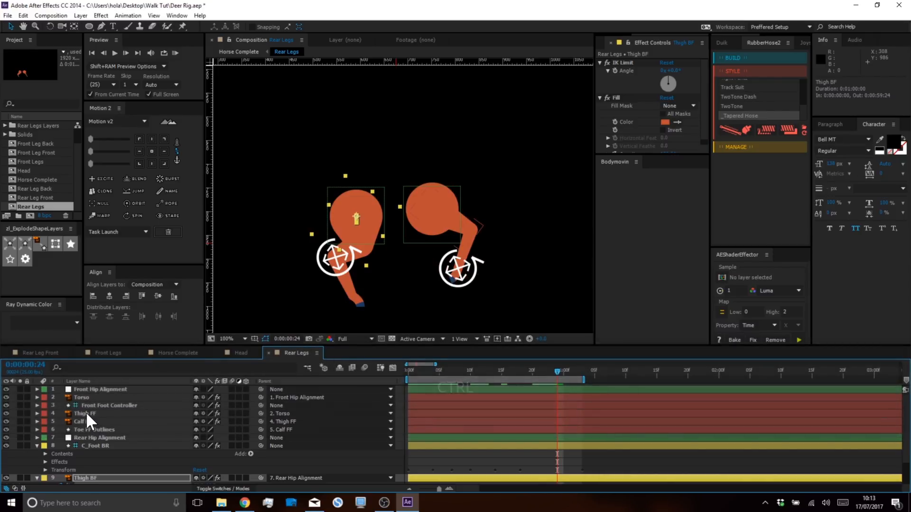
pyautogui.click(87, 412)
pyautogui.press('p')
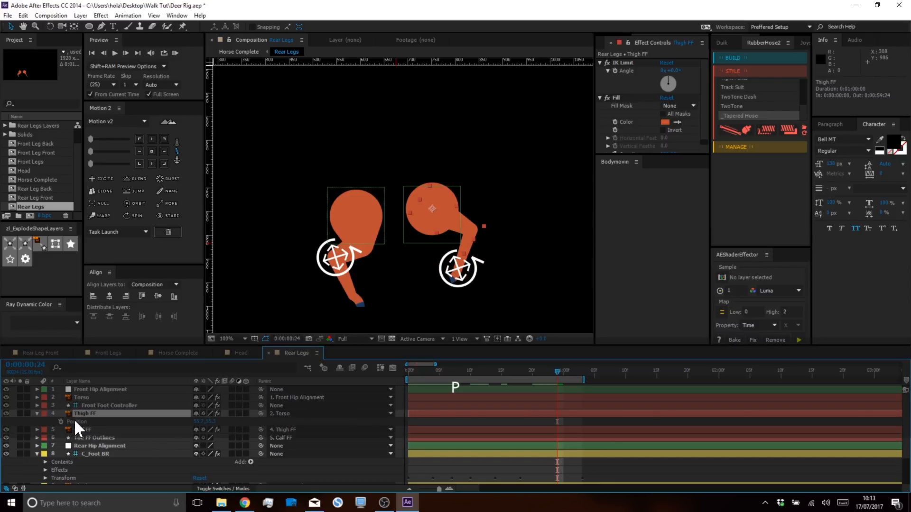
pyautogui.click(86, 405)
pyautogui.click(87, 397)
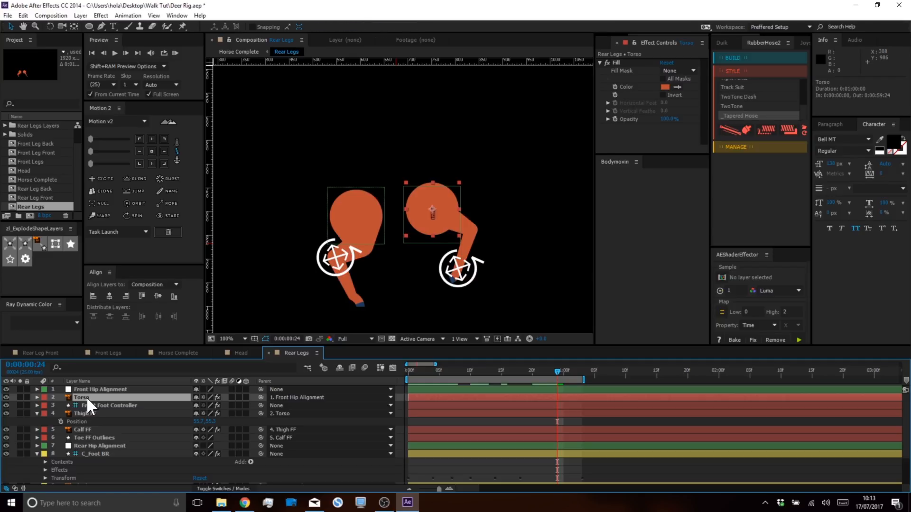
pyautogui.press('p')
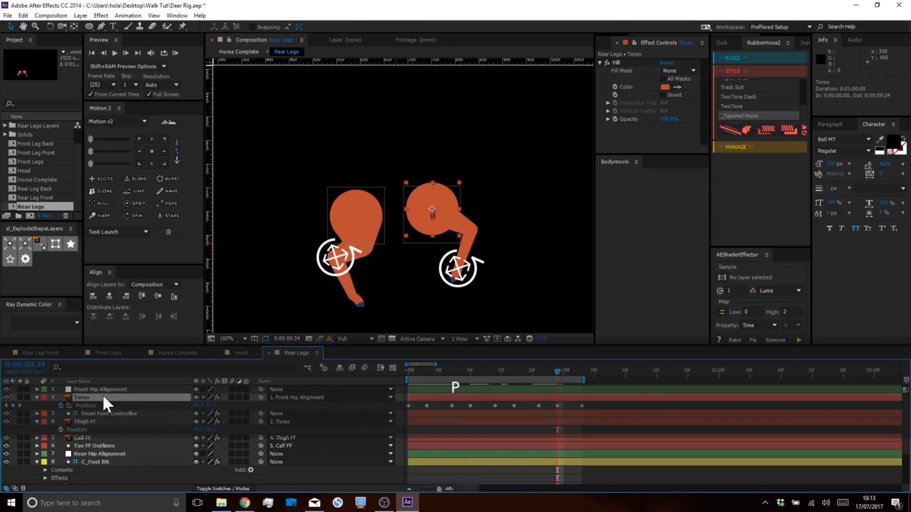
pyautogui.press('ctrl')
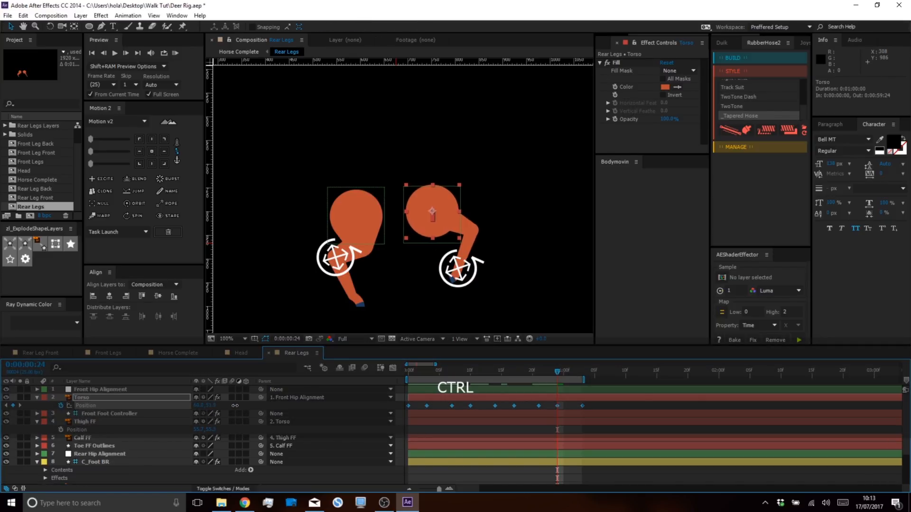
# Preview the walk cycle in Horse Complete and examine how the lowered far-side thigh and torso align with the body.
pyautogui.click(164, 352)
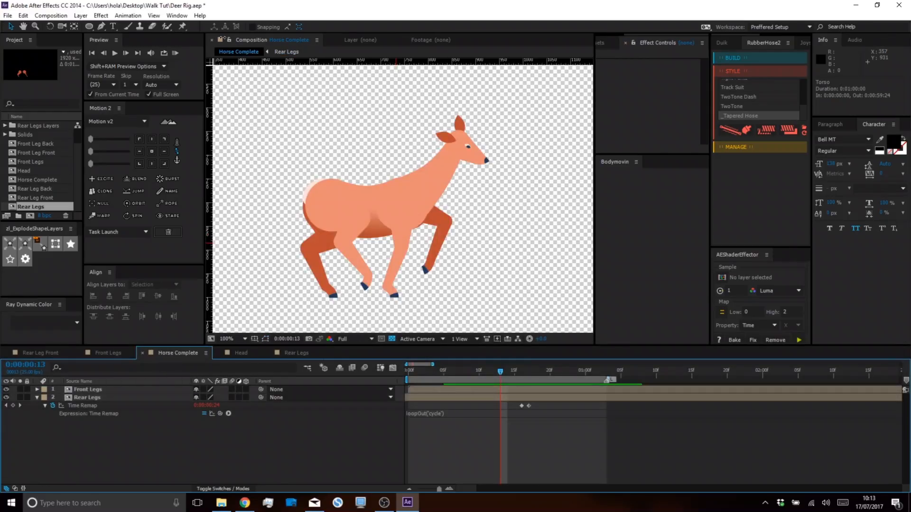
pyautogui.click(176, 52)
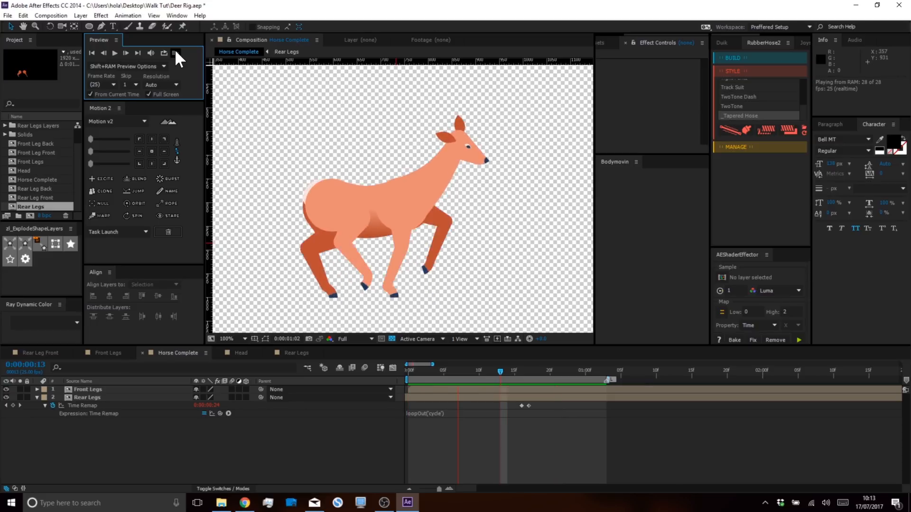
pyautogui.press('space')
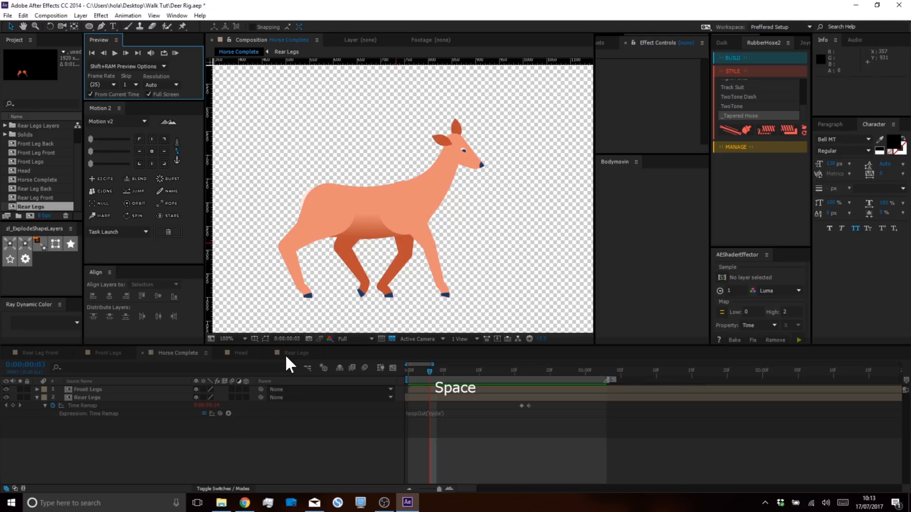
pyautogui.moveTo(435, 369); pyautogui.dragTo(458, 370)
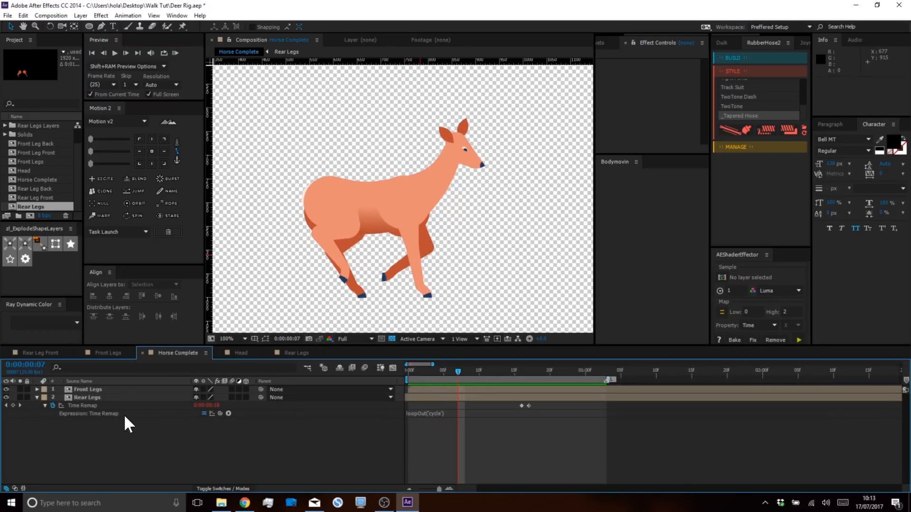
# In Rear Legs, raise the Torso Position keyframe at frame 17 slightly and copy it to frame 3.
pyautogui.click(108, 353)
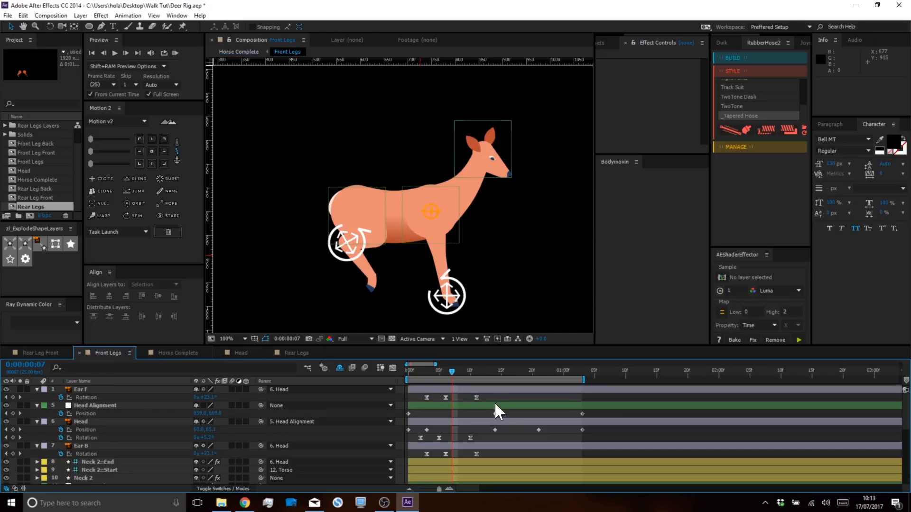
pyautogui.click(287, 352)
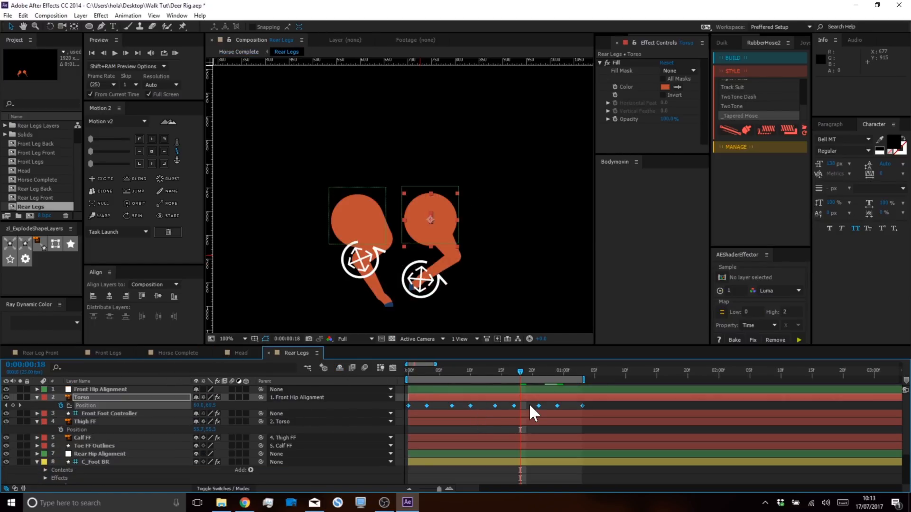
pyautogui.click(513, 370)
pyautogui.click(516, 398)
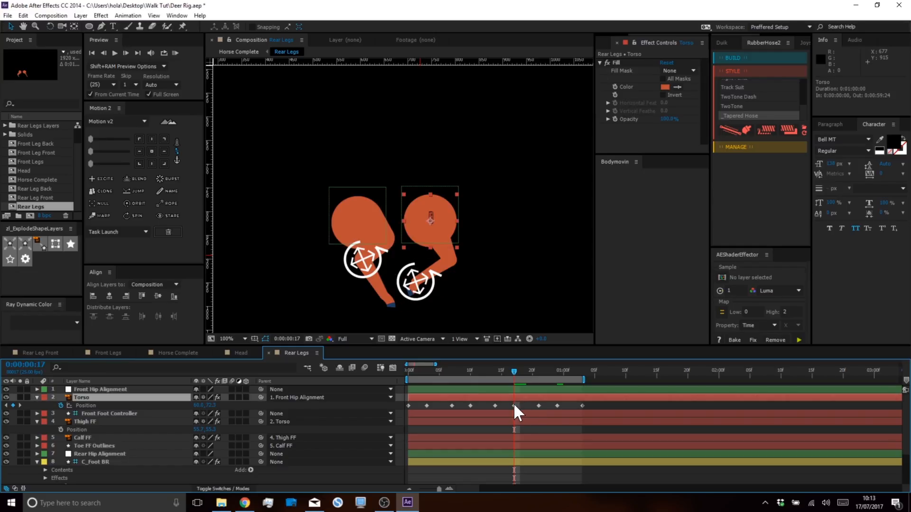
pyautogui.click(513, 403)
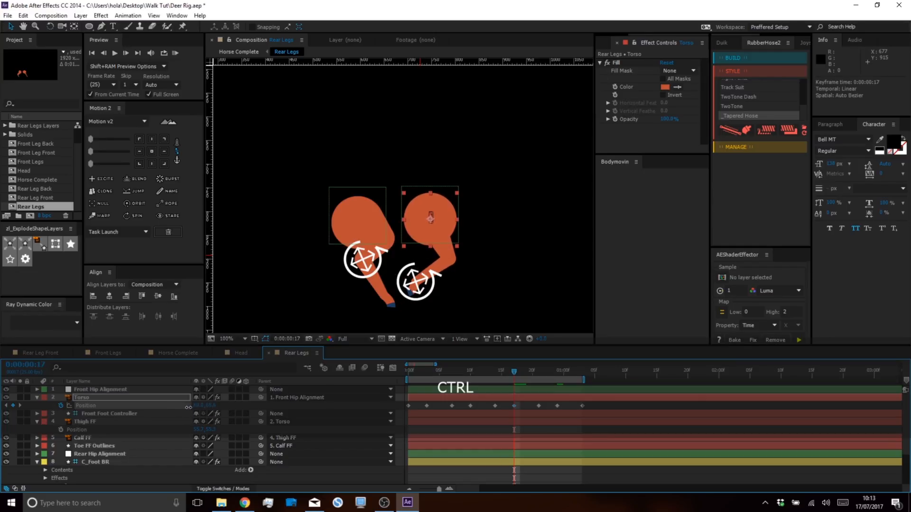
pyautogui.hotkey('ctrl', 'c')
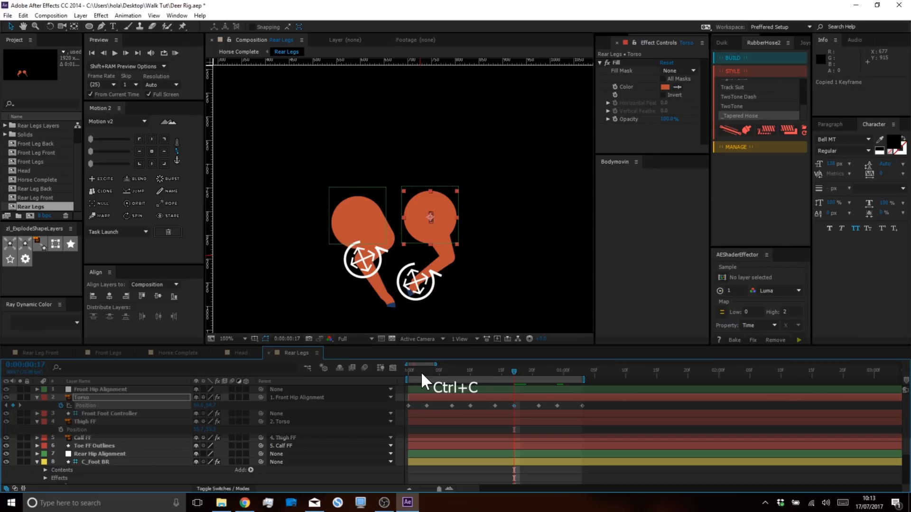
pyautogui.click(427, 369)
pyautogui.hotkey('ctrl', 'v')
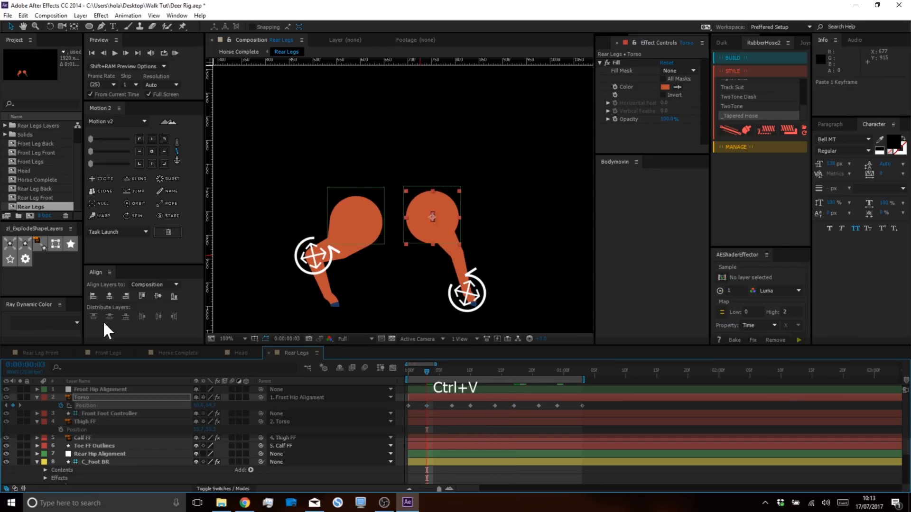
# Preview and scrub the walk cycle in Horse Complete to examine how the far-side torso lines up with the body.
pyautogui.click(230, 352)
pyautogui.click(163, 352)
pyautogui.click(174, 53)
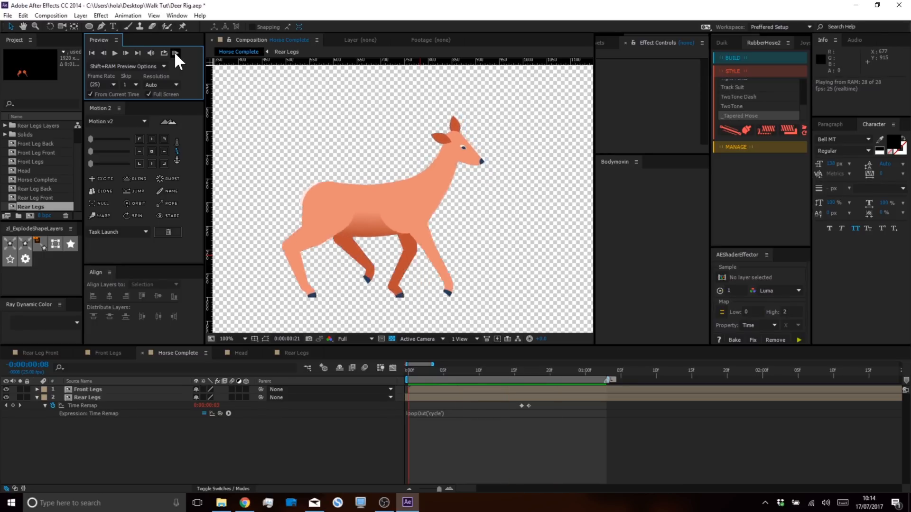
pyautogui.press('space')
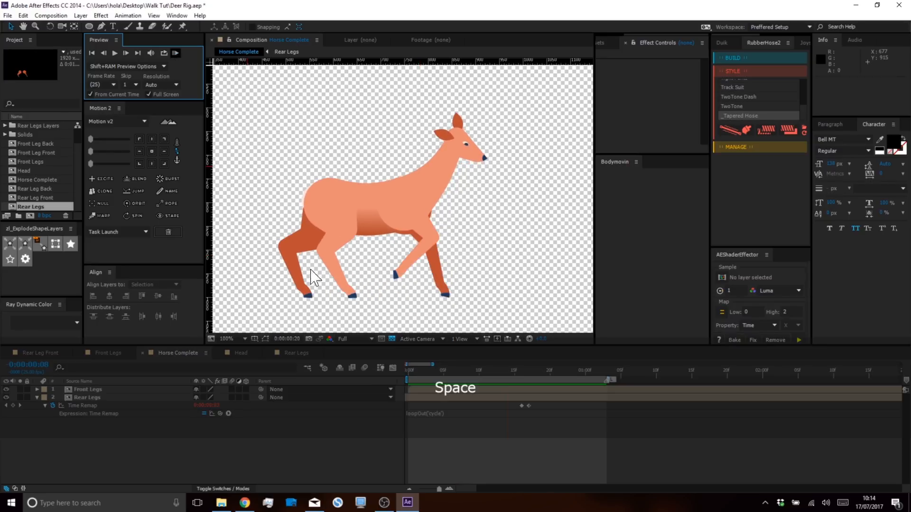
pyautogui.moveTo(463, 368); pyautogui.dragTo(399, 367)
pyautogui.moveTo(512, 375); pyautogui.dragTo(575, 377)
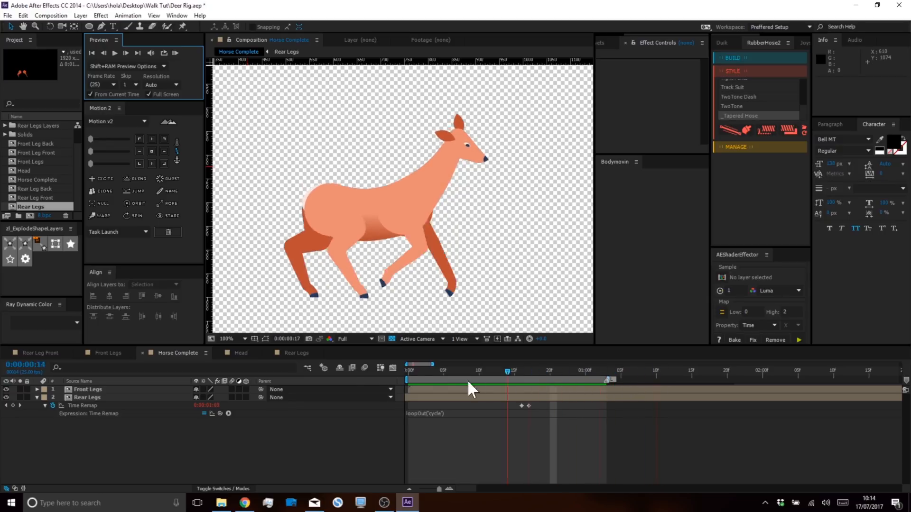
pyautogui.moveTo(468, 382); pyautogui.dragTo(400, 370)
pyautogui.click(175, 52)
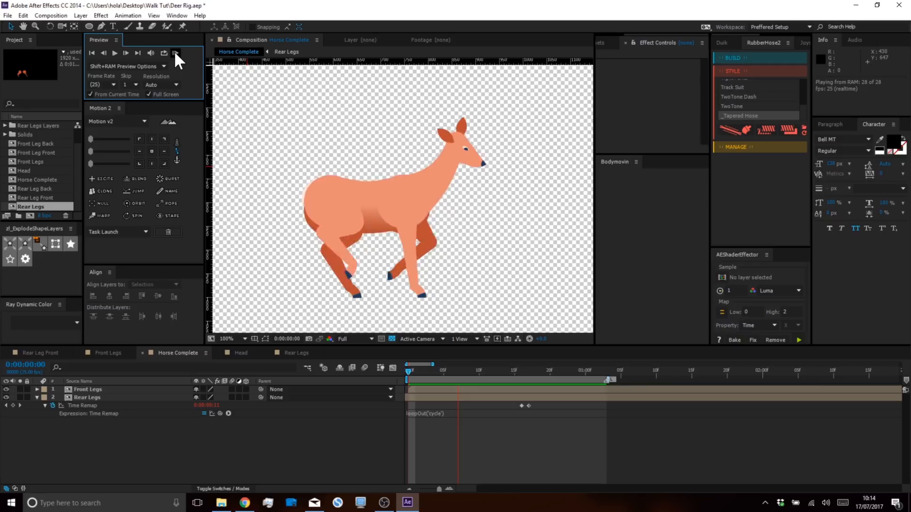
pyautogui.press('space')
# In Rear Legs, lower the Torso Position slightly at frame 10 and copy that keyframe to frame 24.
pyautogui.click(294, 354)
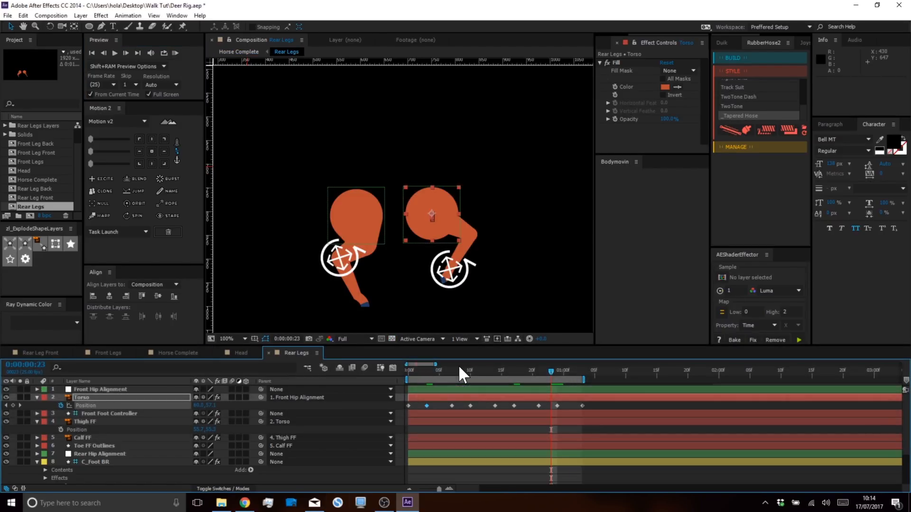
pyautogui.moveTo(458, 369)
pyautogui.mouseDown()
pyautogui.moveTo(446, 369)
pyautogui.moveTo(470, 370)
pyautogui.mouseUp()
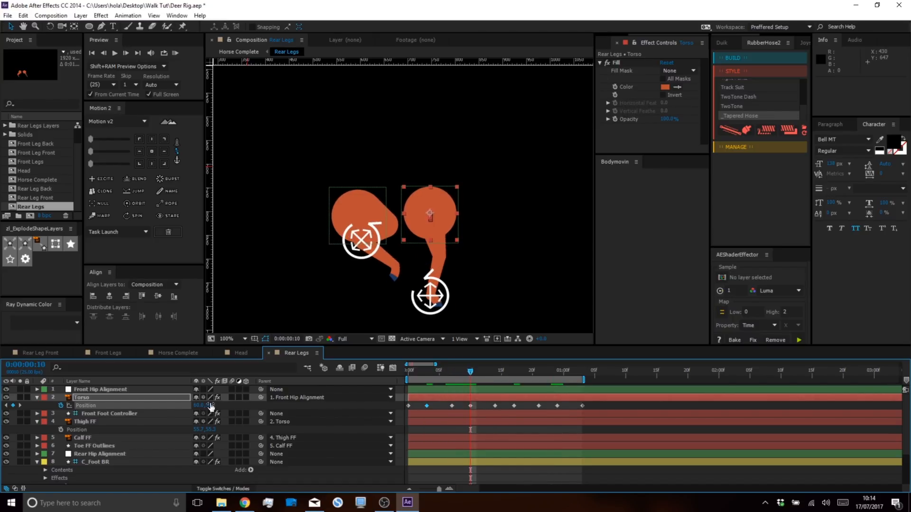
pyautogui.moveTo(210, 406); pyautogui.dragTo(220, 402)
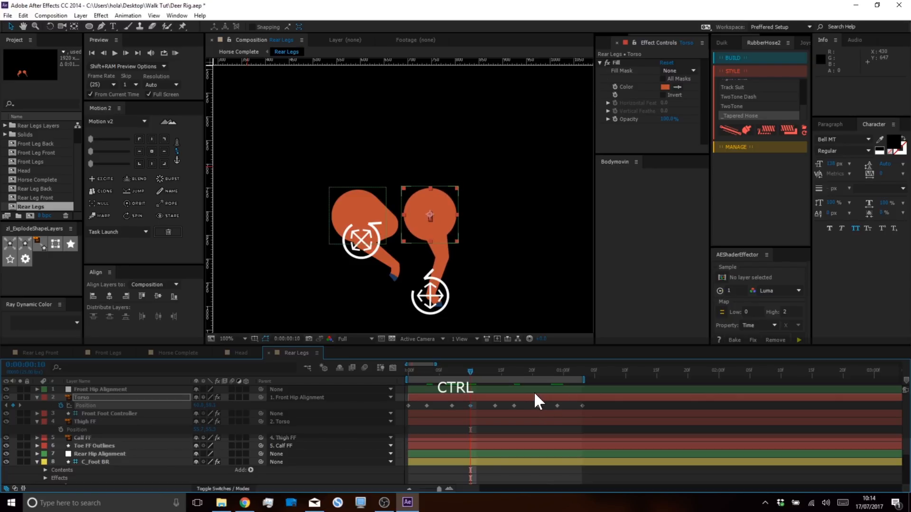
pyautogui.hotkey('ctrl', 'c')
pyautogui.moveTo(539, 369); pyautogui.dragTo(555, 368)
pyautogui.hotkey('ctrl', 'v')
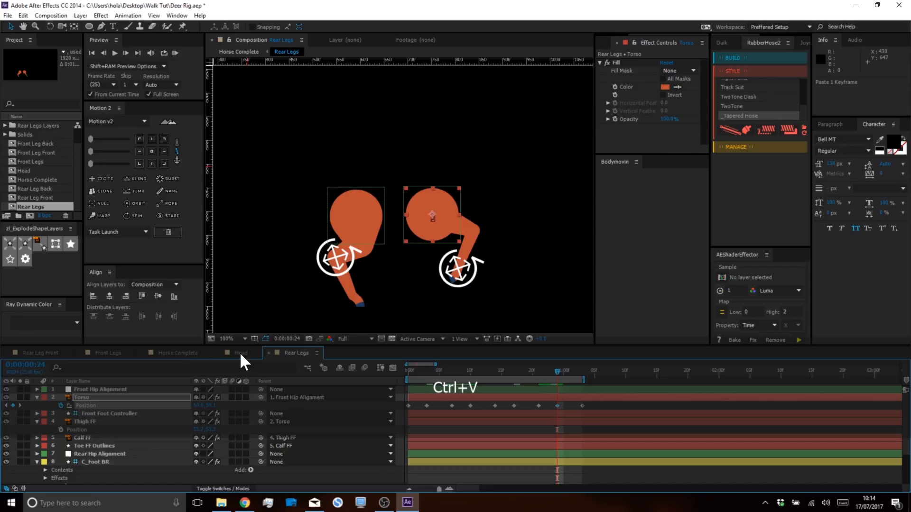
# Preview Horse Complete again and scrub to frame 17 to check the timing of the far-side legs.
pyautogui.click(176, 353)
pyautogui.click(175, 53)
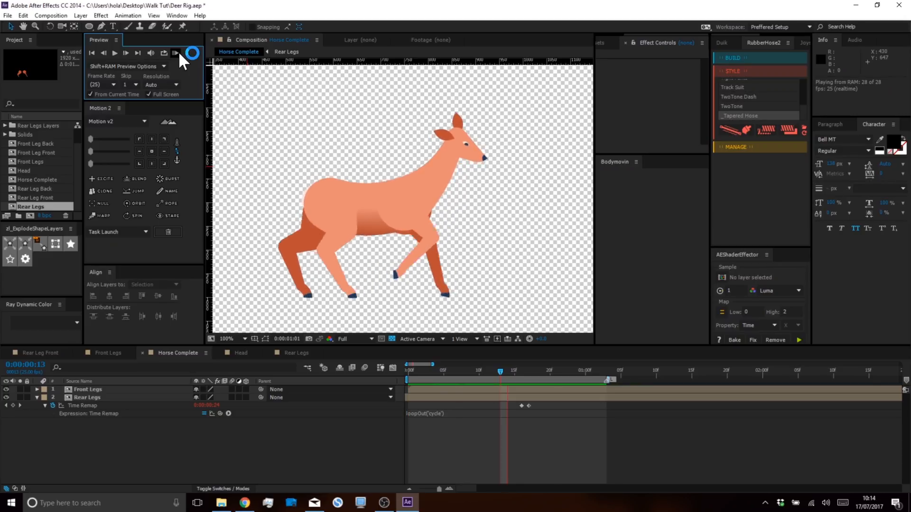
pyautogui.press('space')
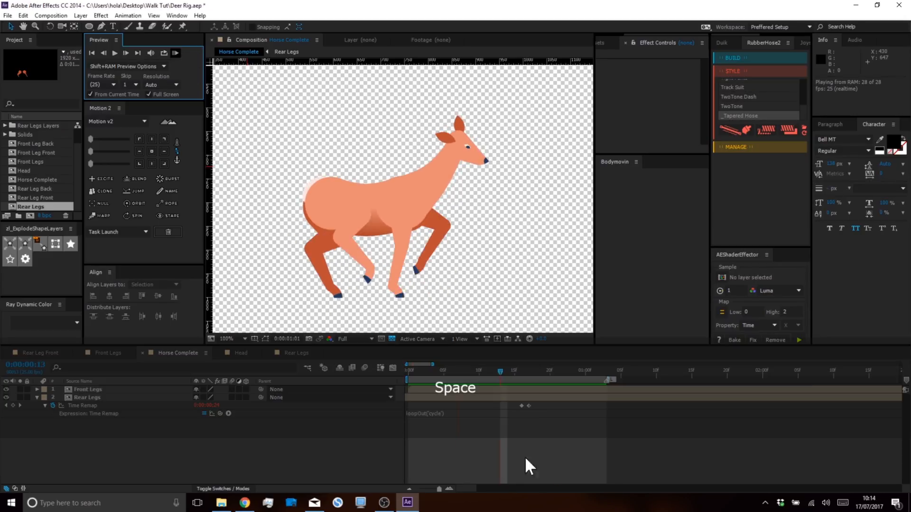
pyautogui.moveTo(439, 368); pyautogui.dragTo(529, 393)
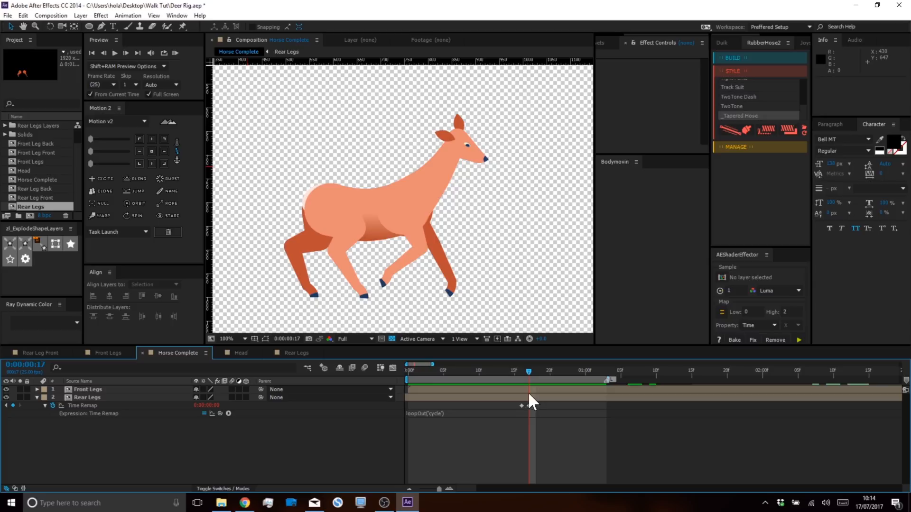
# Shift the Rear Legs layer two frames earlier in Horse Complete.
pyautogui.click(540, 396)
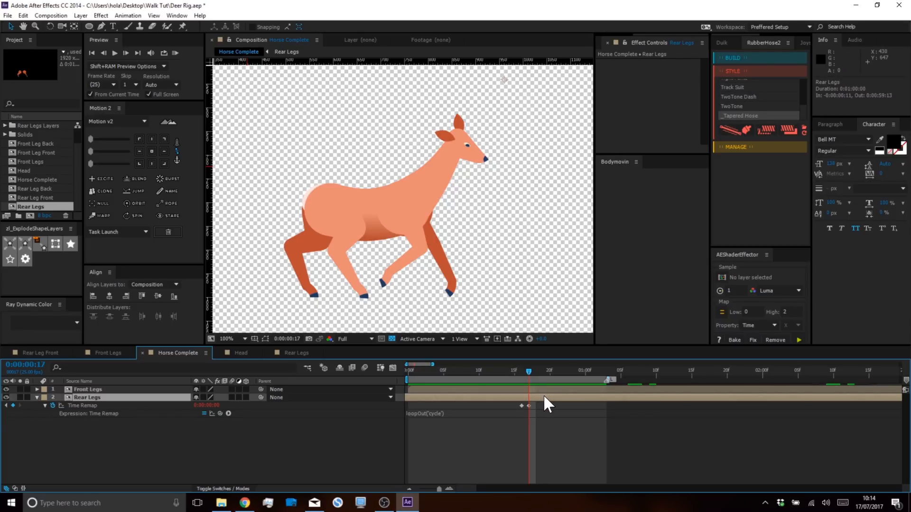
pyautogui.doubleClick(482, 386)
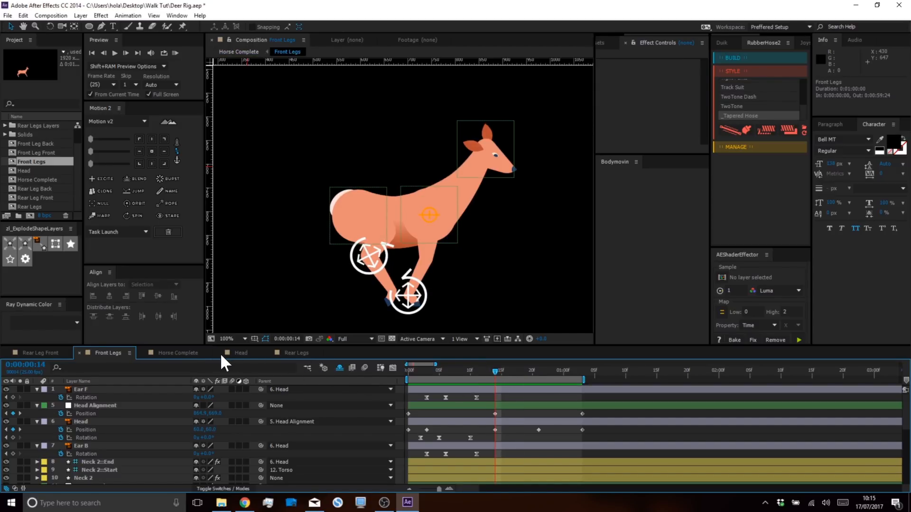
pyautogui.click(192, 352)
pyautogui.moveTo(536, 398); pyautogui.dragTo(523, 398)
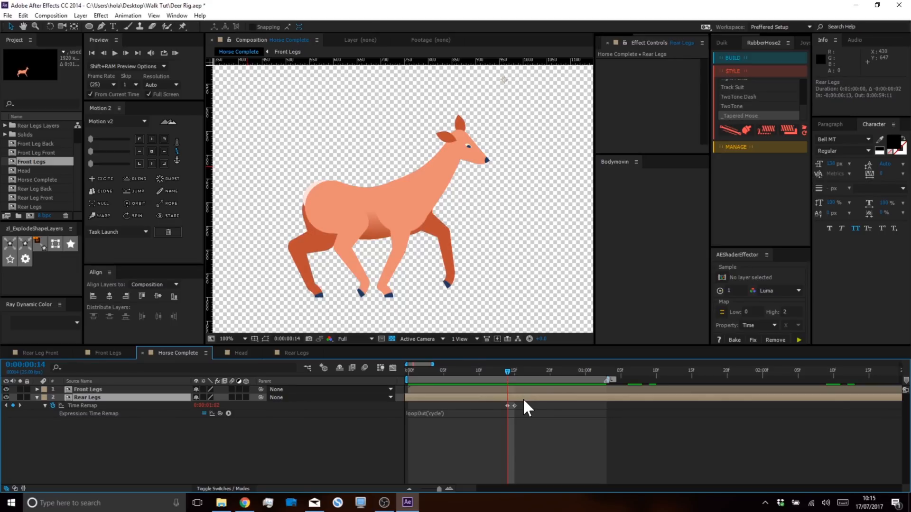
# Preview the walk cycle with the shifted far-side legs, including at 50% zoom, to judge the overall motion.
pyautogui.click(175, 52)
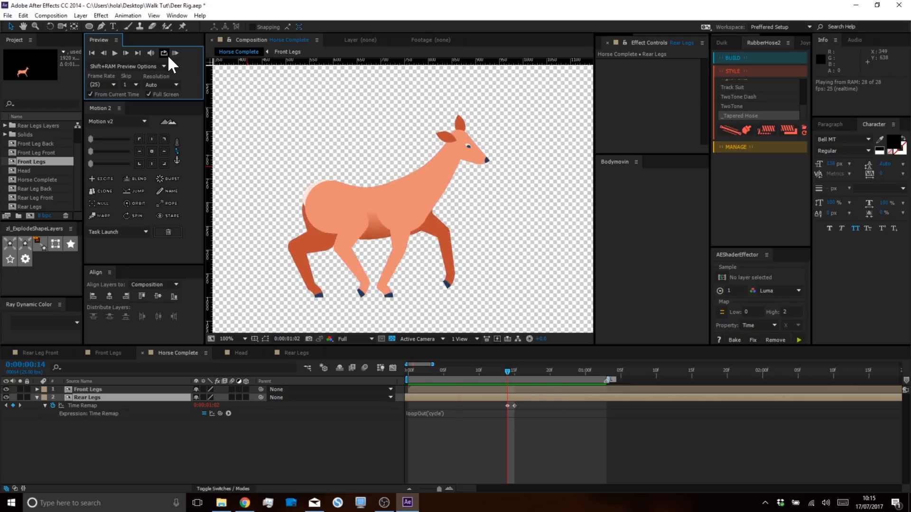
pyautogui.press('space')
pyautogui.click(559, 440)
pyautogui.scroll(-1, 468, 215)
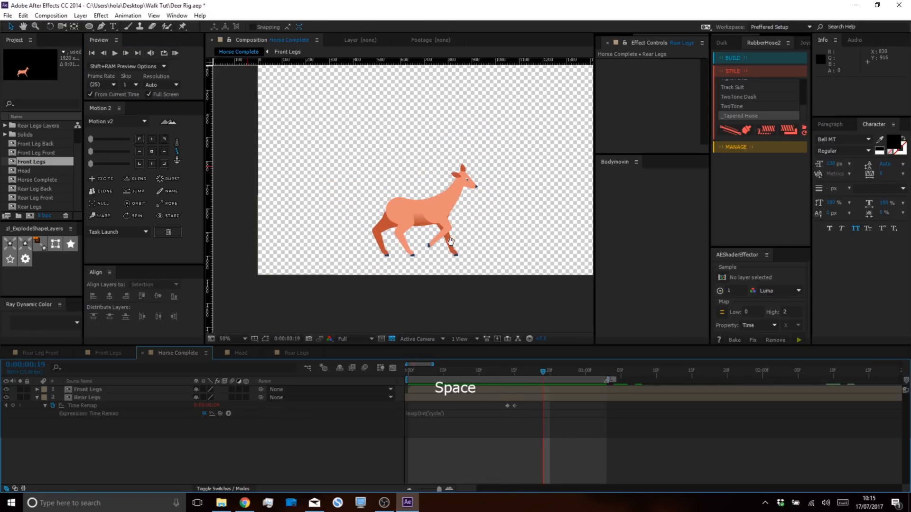
pyautogui.moveTo(454, 236); pyautogui.dragTo(417, 256)
pyautogui.click(482, 439)
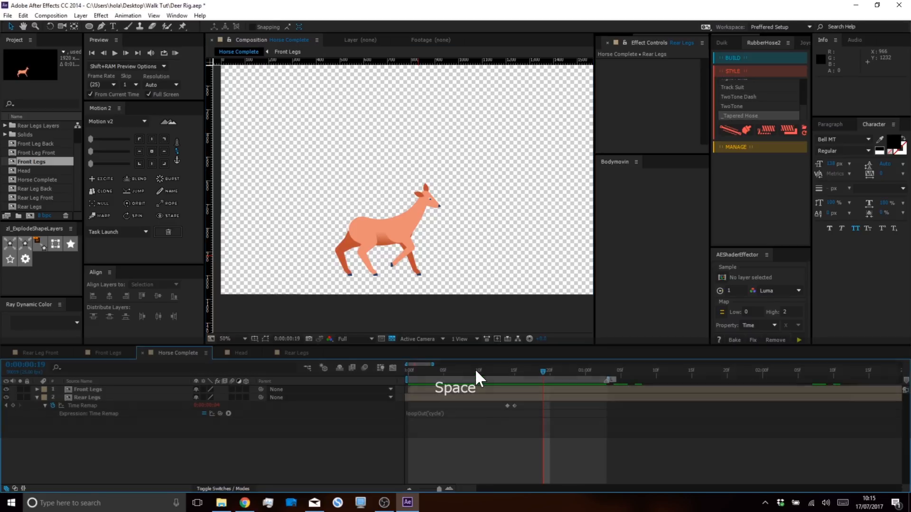
pyautogui.click(174, 52)
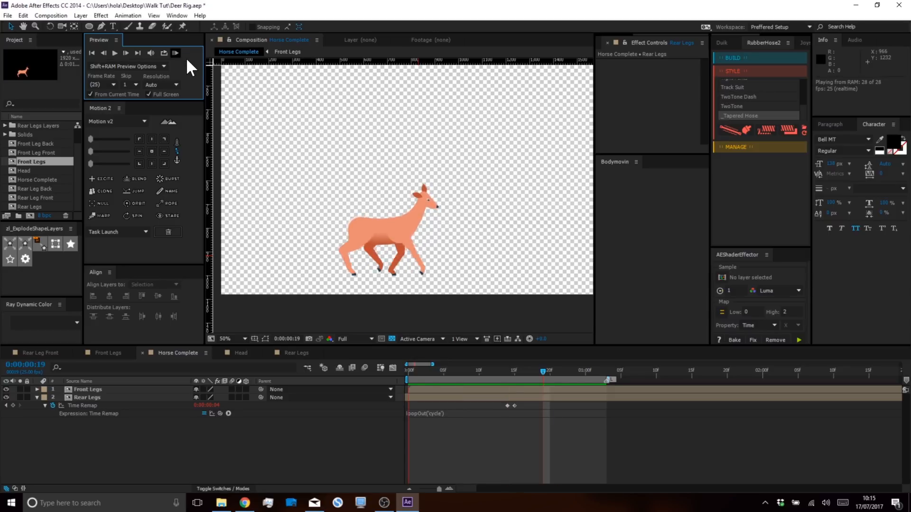
pyautogui.press('space')
# Switch to Chrome to study the head movement in the reference deer walk on Instagram, and return to After Effects.
pyautogui.click(244, 503)
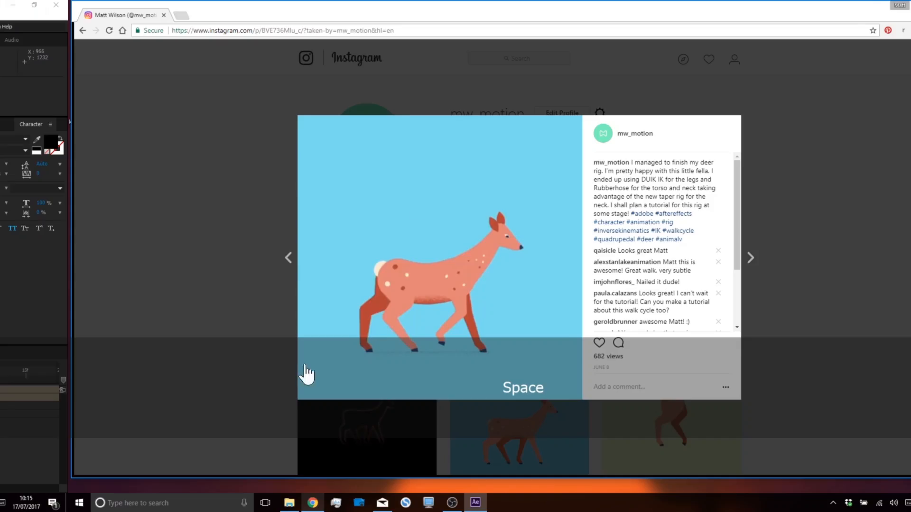
pyautogui.click(414, 249)
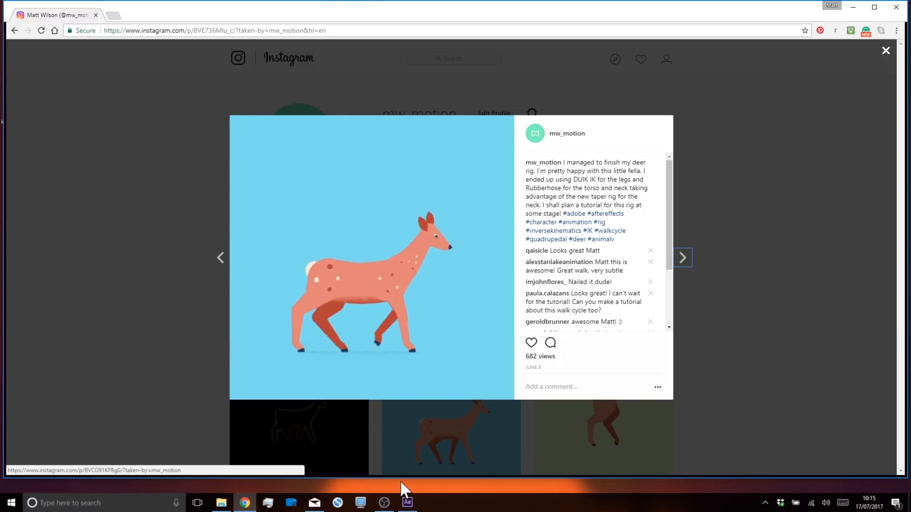
pyautogui.click(404, 499)
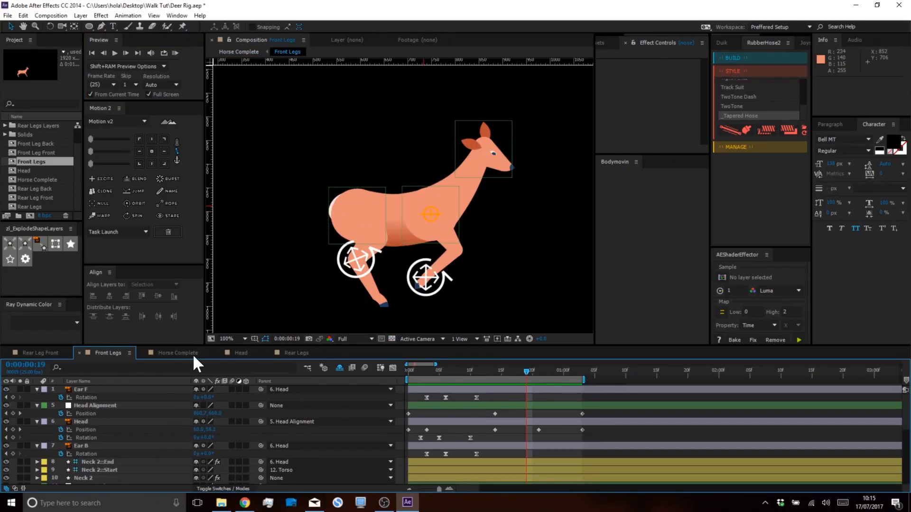
# In Front Legs, move the head slightly backward on the first and last Position keyframes of Head Alignment.
pyautogui.click(483, 155)
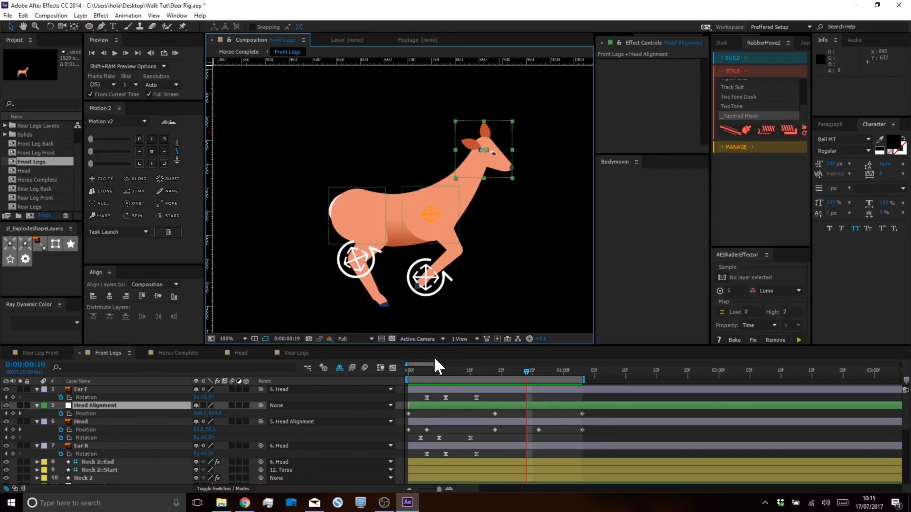
pyautogui.moveTo(434, 368); pyautogui.dragTo(379, 366)
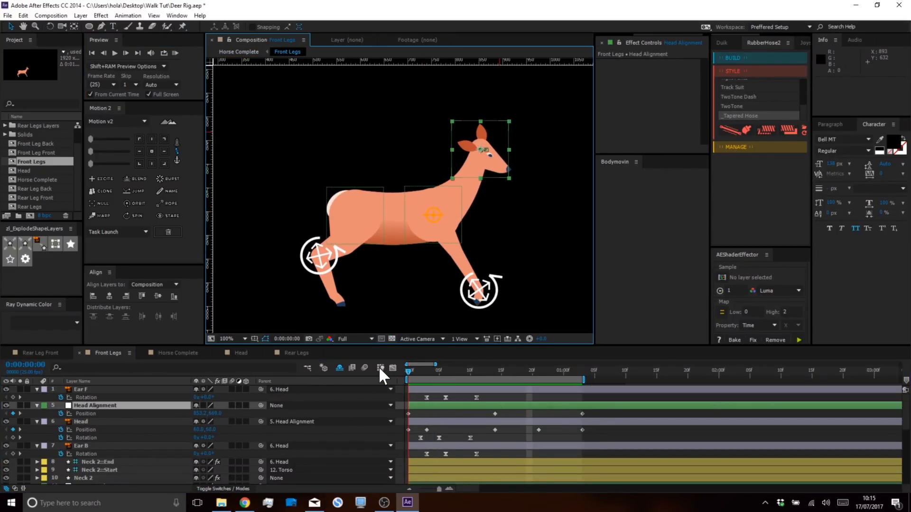
pyautogui.moveTo(411, 409)
pyautogui.mouseDown()
pyautogui.moveTo(424, 416)
pyautogui.moveTo(402, 417)
pyautogui.mouseUp()
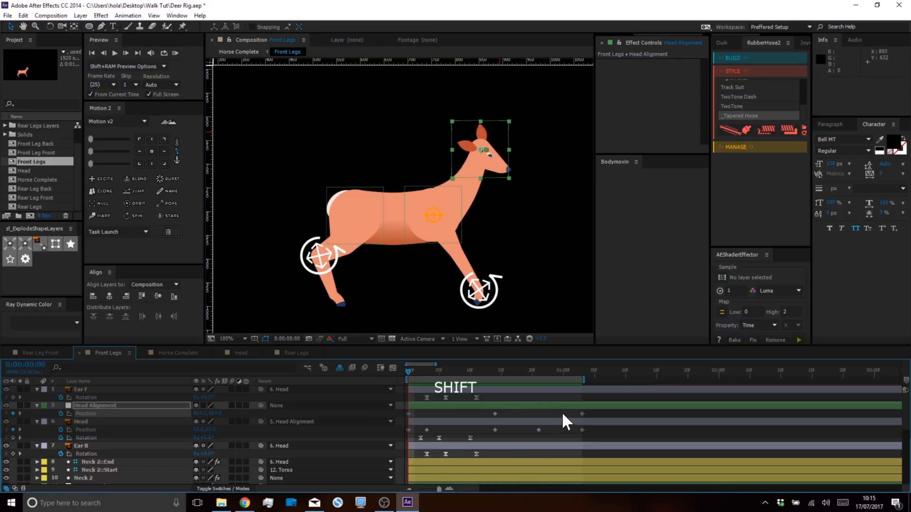
pyautogui.keyDown('shift'); pyautogui.click(582, 414); pyautogui.keyUp('shift')
pyautogui.moveTo(478, 164); pyautogui.dragTo(475, 164)
# Move the head 2 px forward on the frame 14 Position keyframe of Head Alignment, to 866.9, 669.0.
pyautogui.click(495, 413)
pyautogui.click(493, 368)
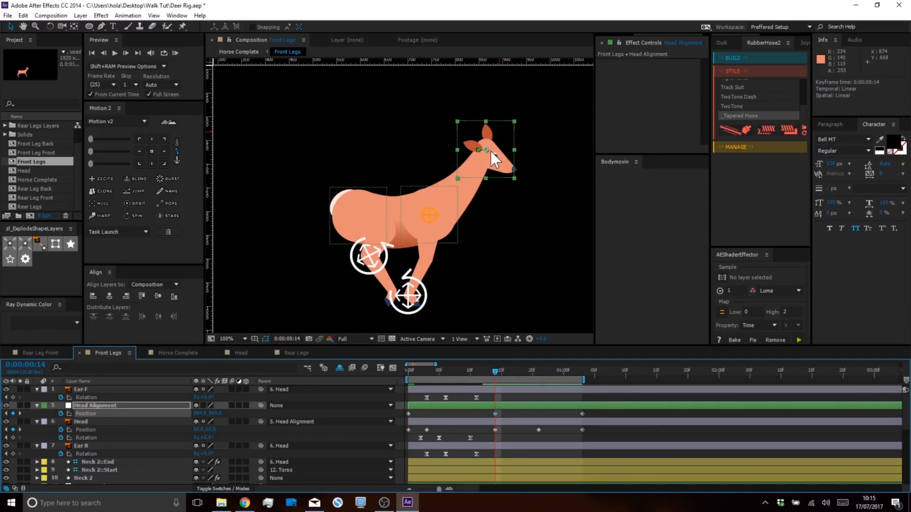
pyautogui.moveTo(493, 165); pyautogui.dragTo(493, 165)
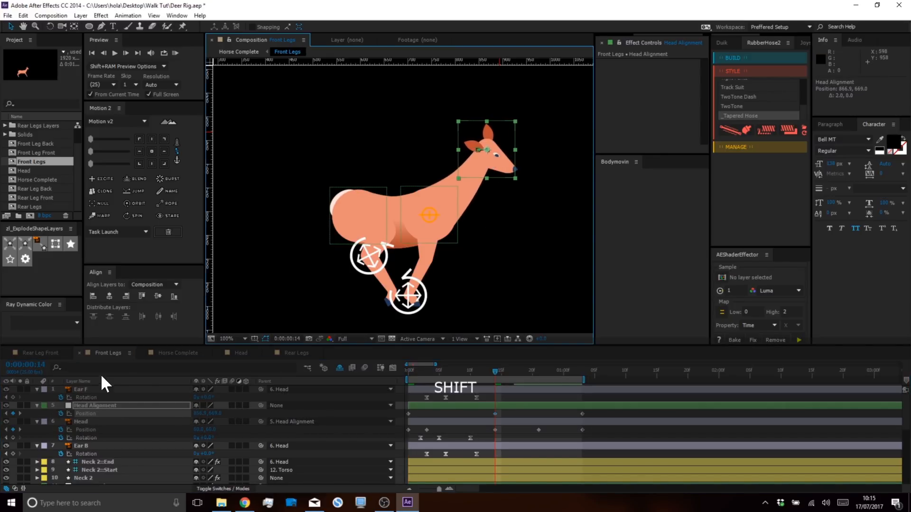
# Preview the walk cycle in Horse Complete to check the widened forward and backward head movement.
pyautogui.click(284, 352)
pyautogui.click(180, 353)
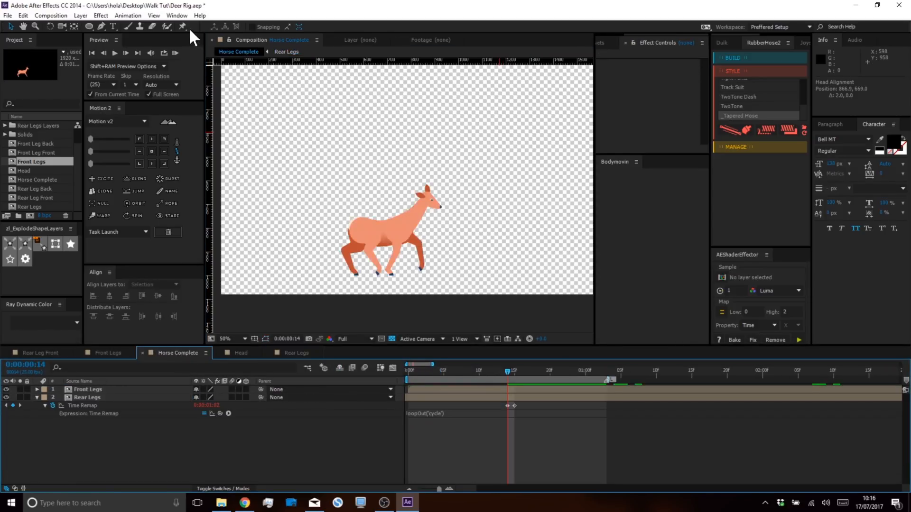
pyautogui.click(175, 52)
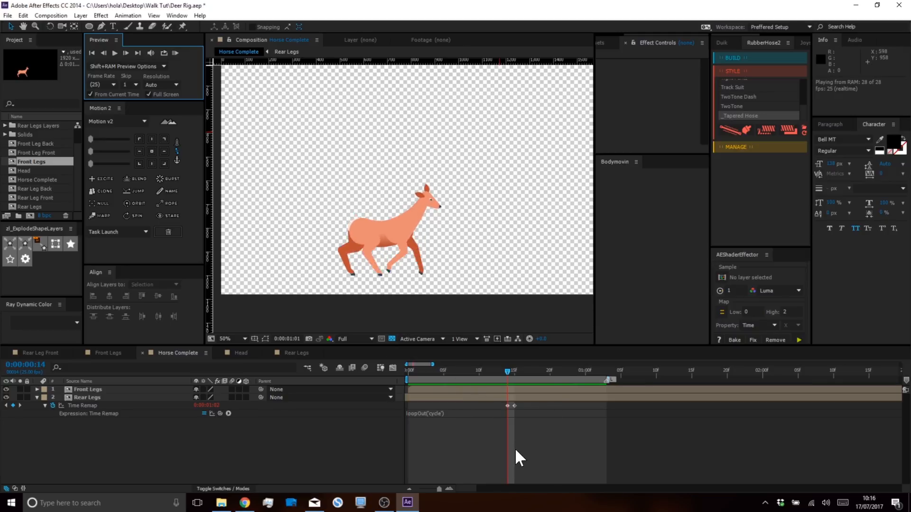
pyautogui.press('space')
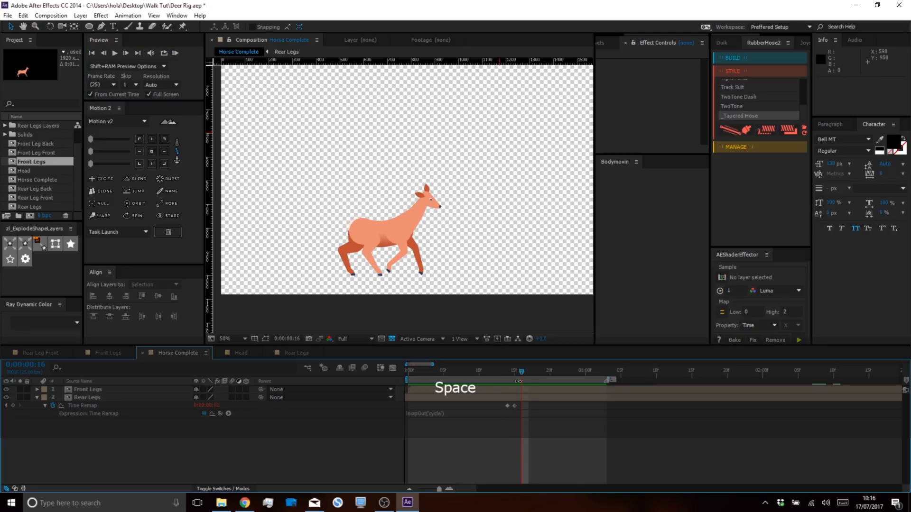
# Glance through the Rear Legs, Head and Front Legs compositions, and play a RAM preview of the walk cycle in Horse Complete.
pyautogui.click(286, 351)
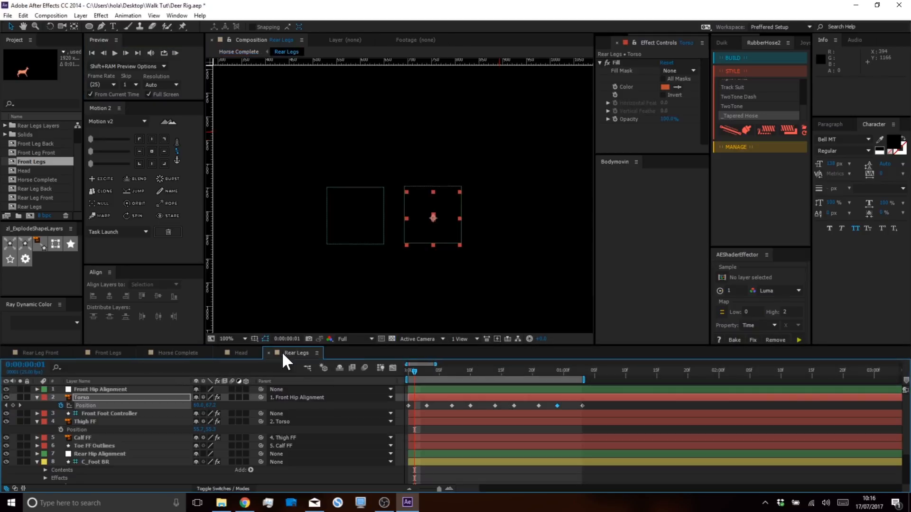
pyautogui.click(243, 352)
pyautogui.click(115, 352)
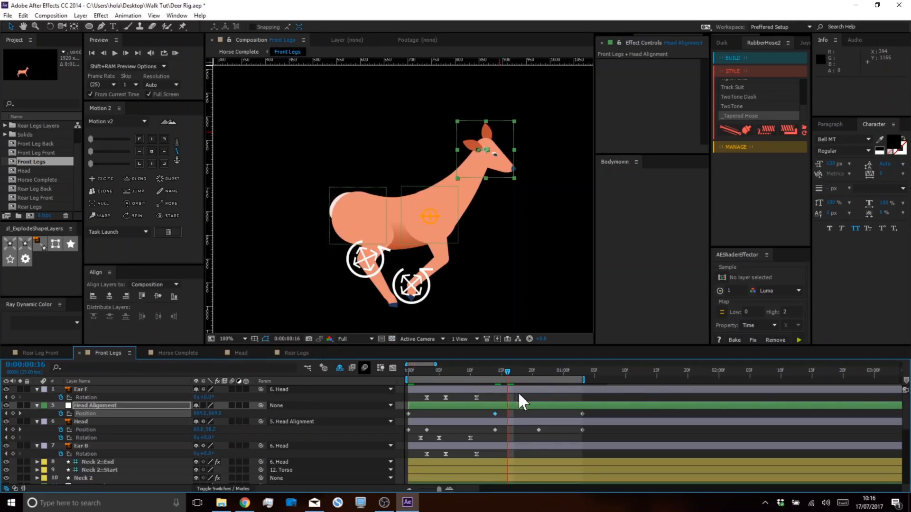
pyautogui.click(169, 353)
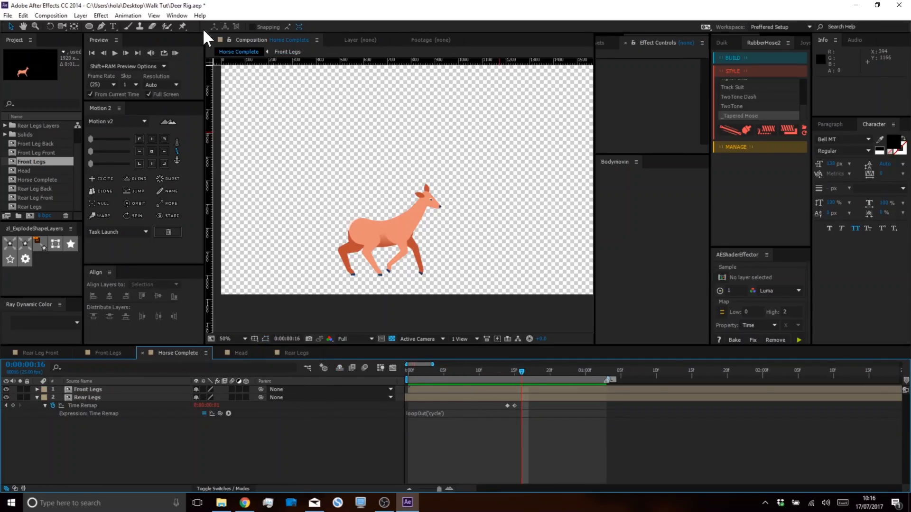
pyautogui.click(176, 52)
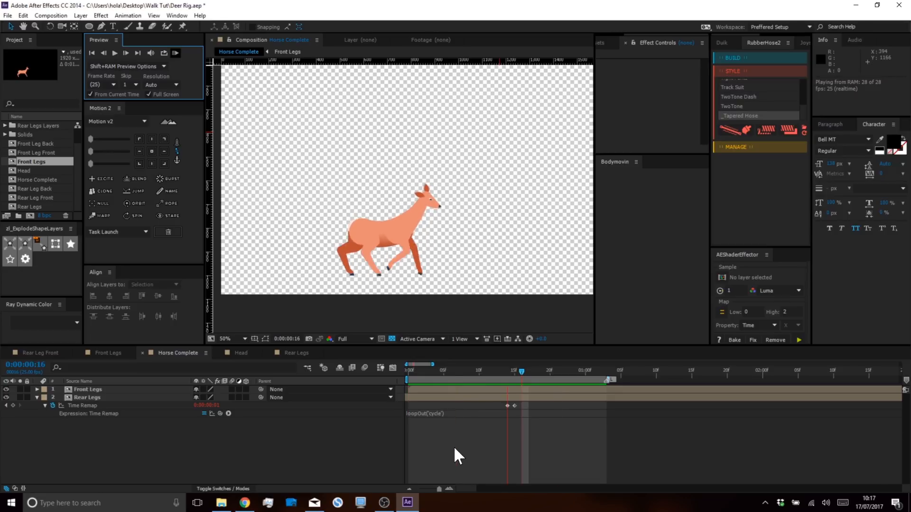
# Review the far-side legs in Rear Legs, compare them with the Head and Front Legs compositions, and return to Horse Complete.
pyautogui.click(298, 353)
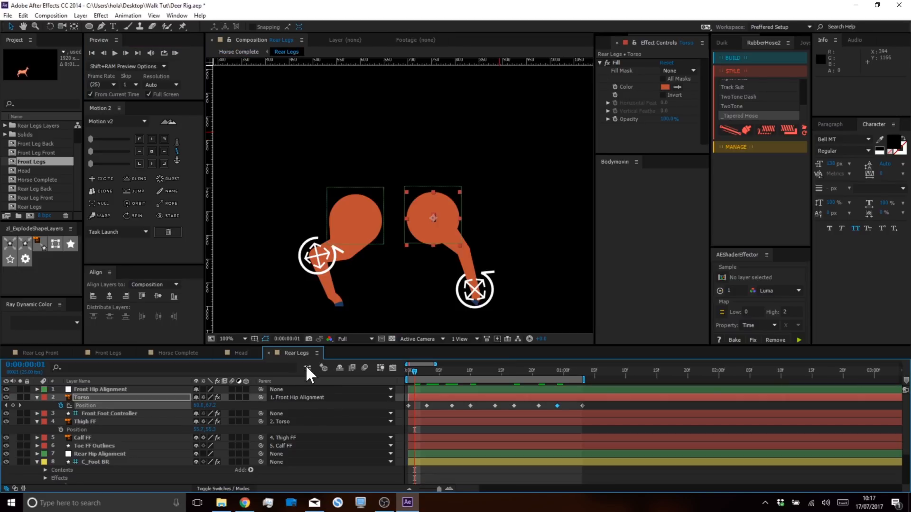
pyautogui.scroll(-2, 99, 439)
pyautogui.scroll(2, 99, 441)
pyautogui.click(249, 351)
pyautogui.click(282, 352)
pyautogui.click(230, 353)
pyautogui.click(163, 354)
pyautogui.click(113, 354)
pyautogui.click(173, 354)
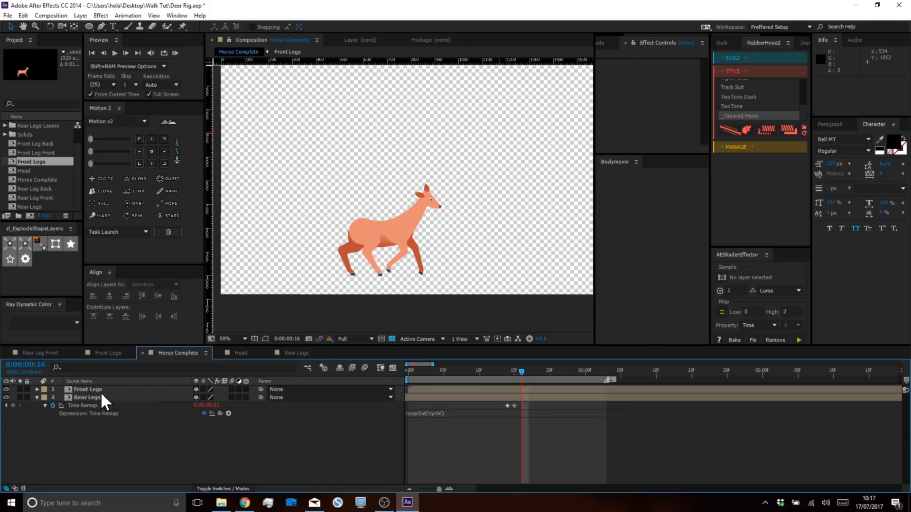
# Apply a Fill effect to the Rear Legs layer in Horse Complete, coloured with the dark orange of the far-side legs.
pyautogui.click(95, 398)
pyautogui.moveTo(653, 35); pyautogui.dragTo(581, 36)
pyautogui.click(625, 43)
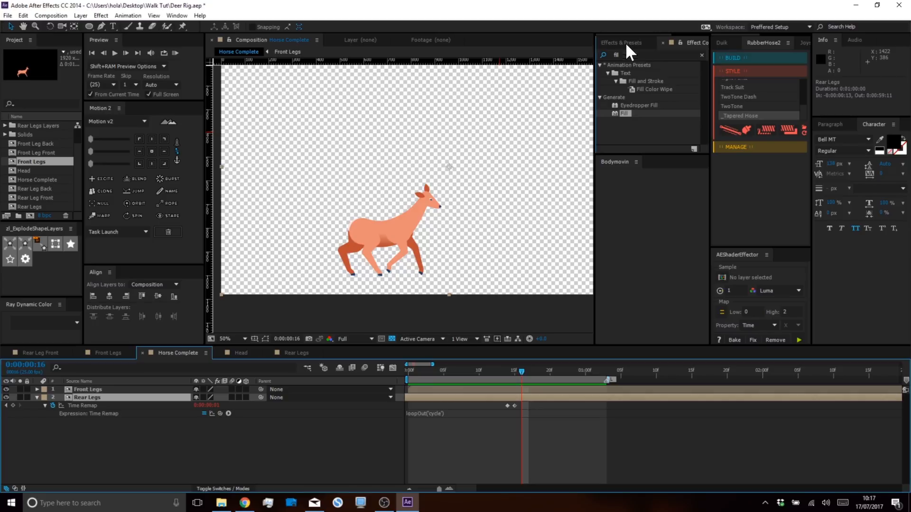
pyautogui.doubleClick(626, 113)
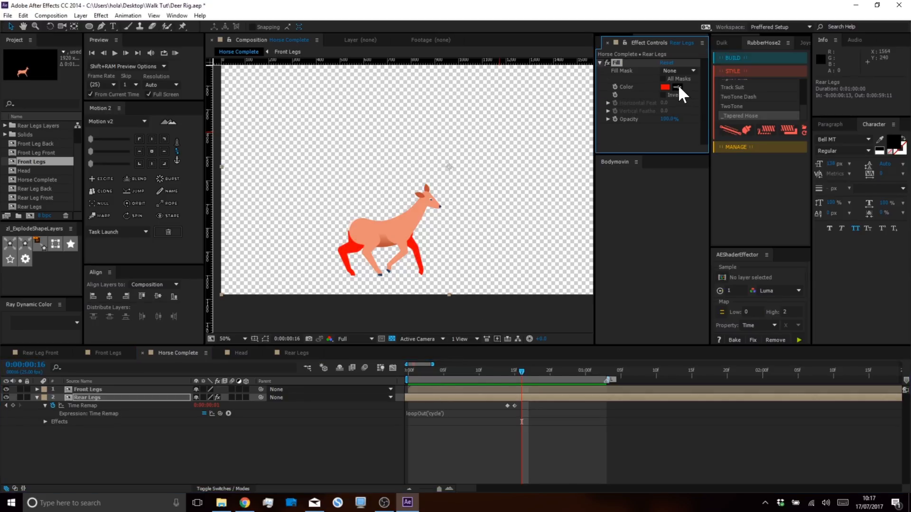
# Preview the walk cycle in Horse Complete from the first frame to check the filled far-side legs.
pyautogui.click(537, 407)
pyautogui.moveTo(500, 373); pyautogui.dragTo(367, 342)
pyautogui.click(175, 53)
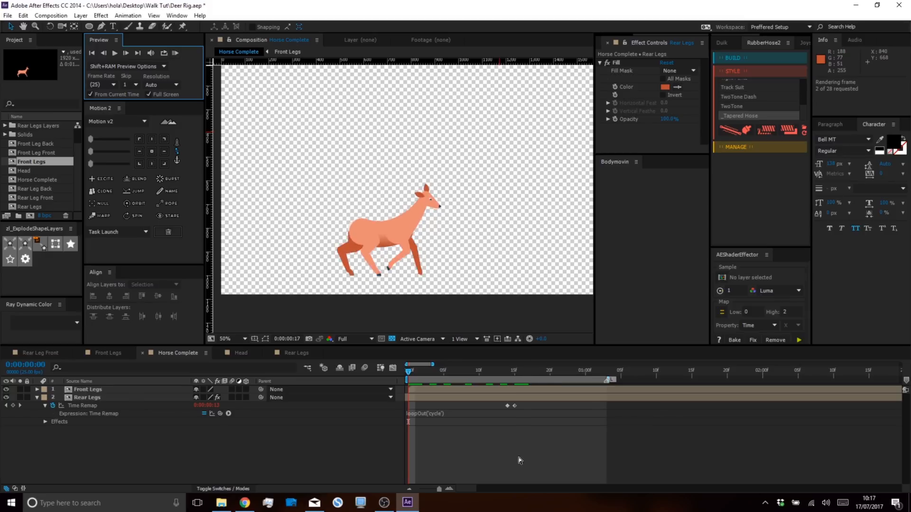